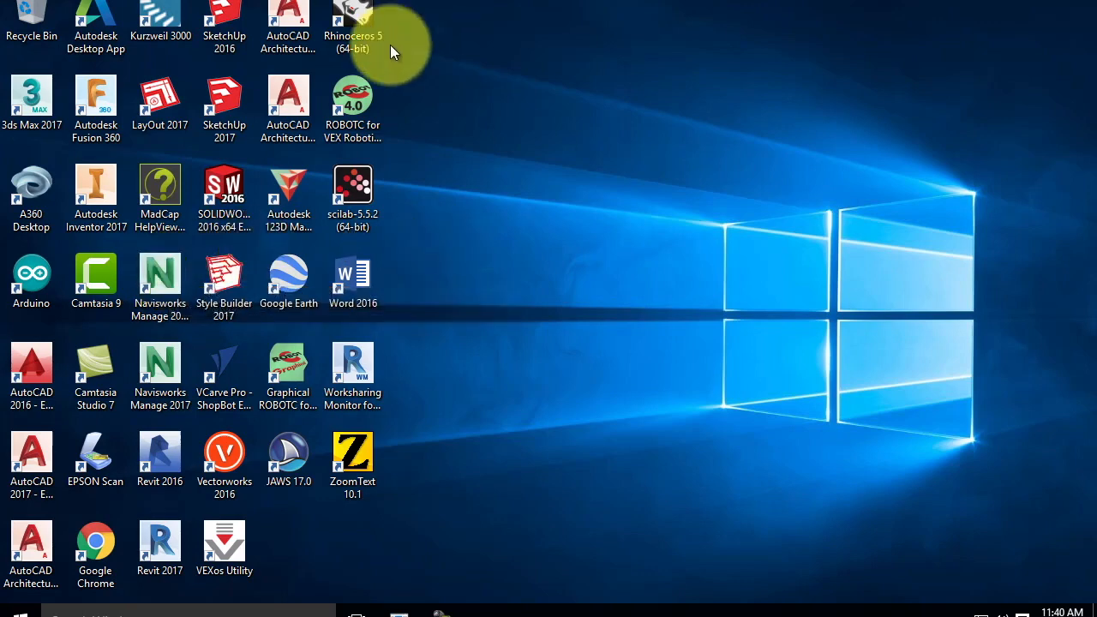
Step: Launch Rhinoceros 5 and start a new model from the Large Objects - Inches template
{"action": "double_click", "coordinate": [353, 20]}
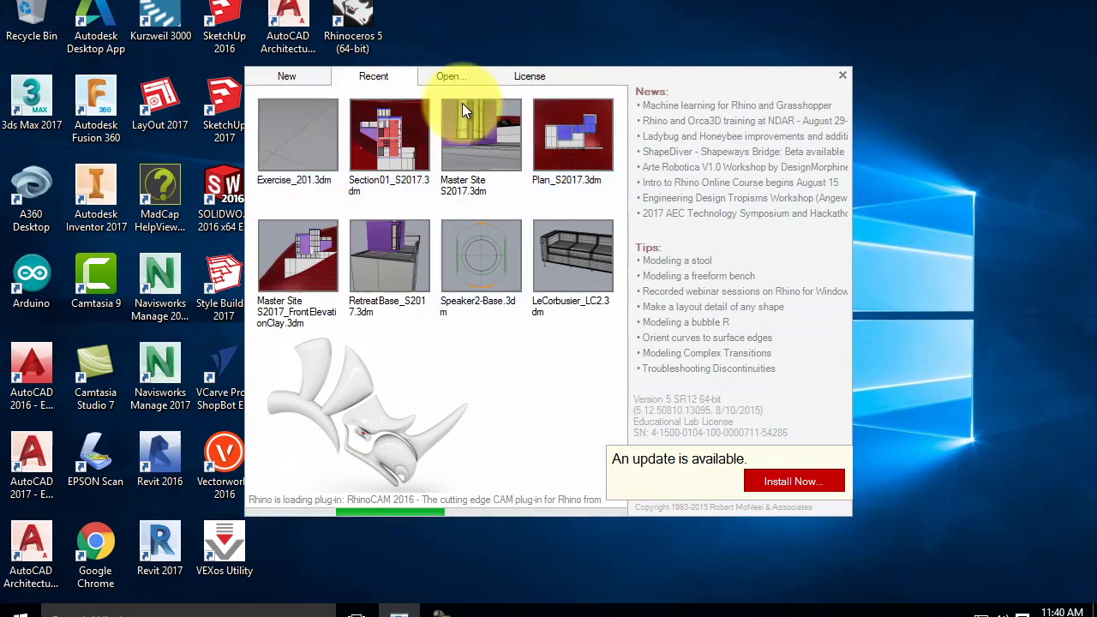
{"action": "left_click", "coordinate": [278, 69]}
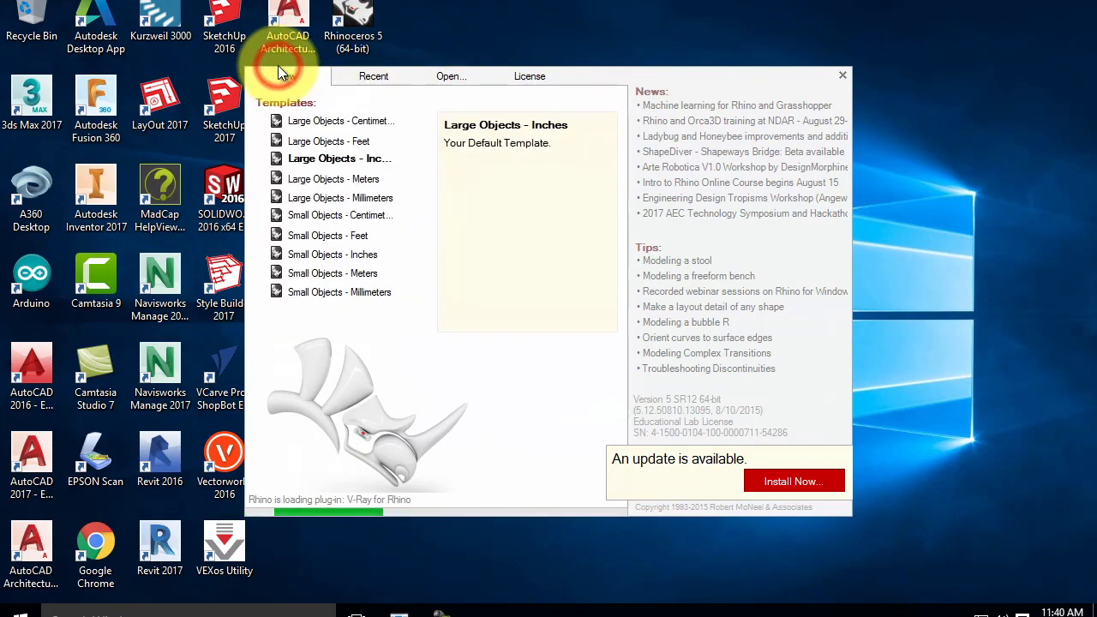
{"action": "left_click", "coordinate": [316, 162]}
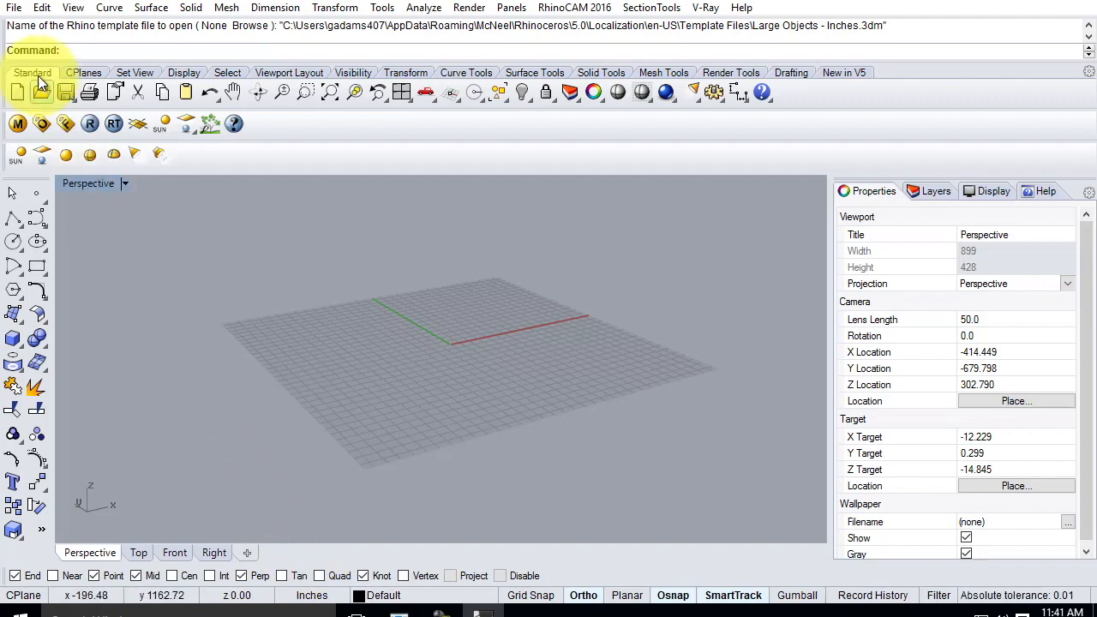
Step: Save the model as A136_Ex202 in the Ex202 folder under Live Demonstrations, Live - A136 Exercises
{"action": "left_click", "coordinate": [14, 10]}
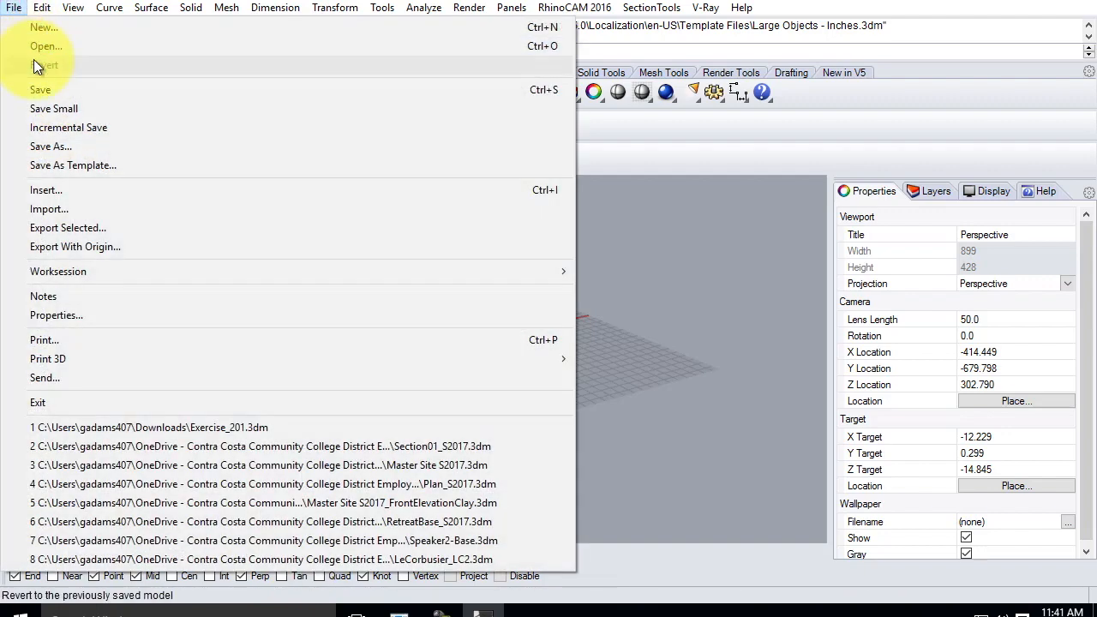
{"action": "left_click", "coordinate": [44, 89]}
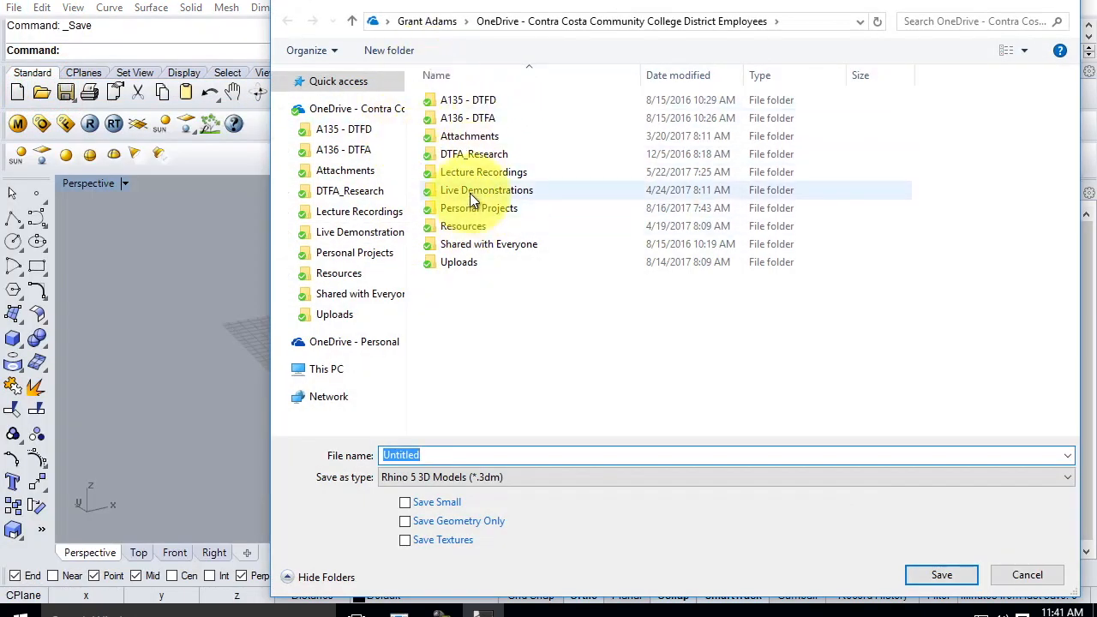
{"action": "double_click", "coordinate": [481, 190]}
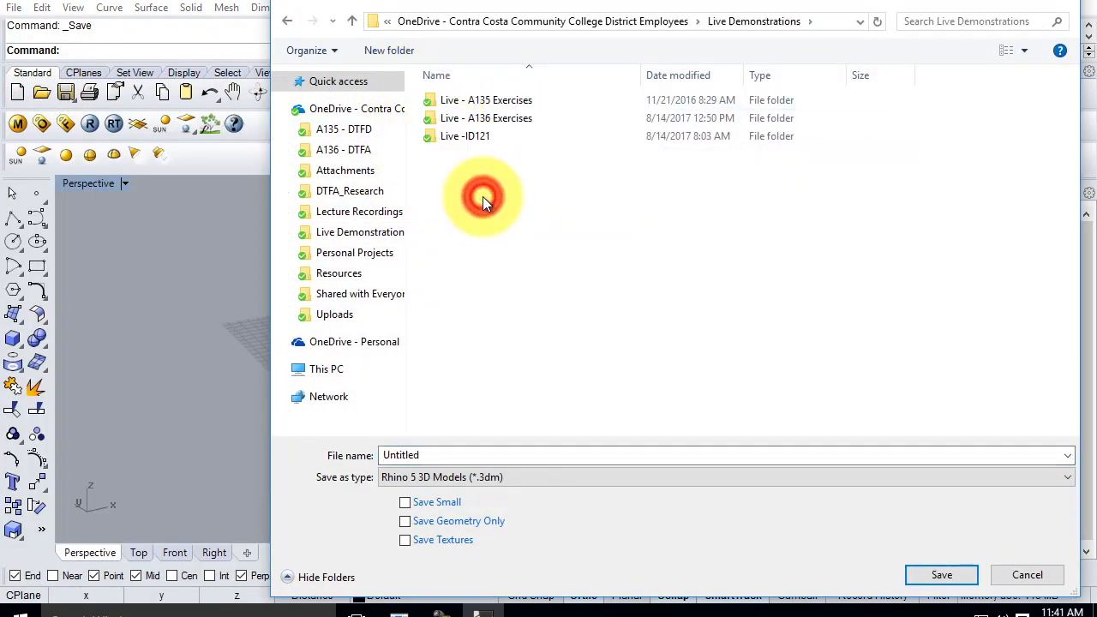
{"action": "double_click", "coordinate": [485, 118]}
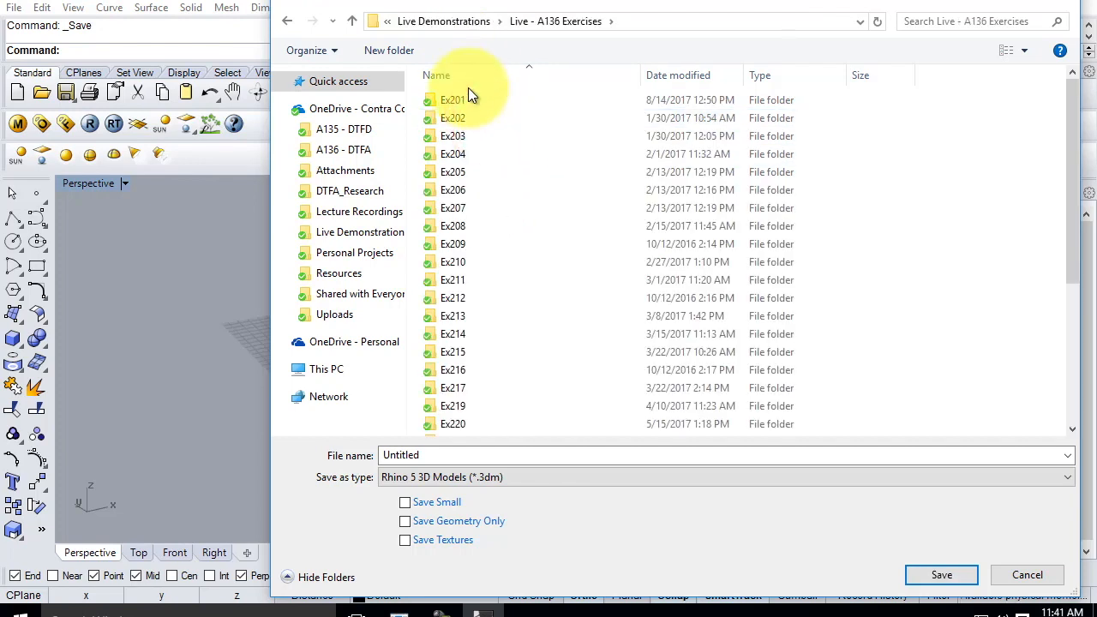
{"action": "left_click", "coordinate": [450, 118]}
{"action": "double_click", "coordinate": [451, 118]}
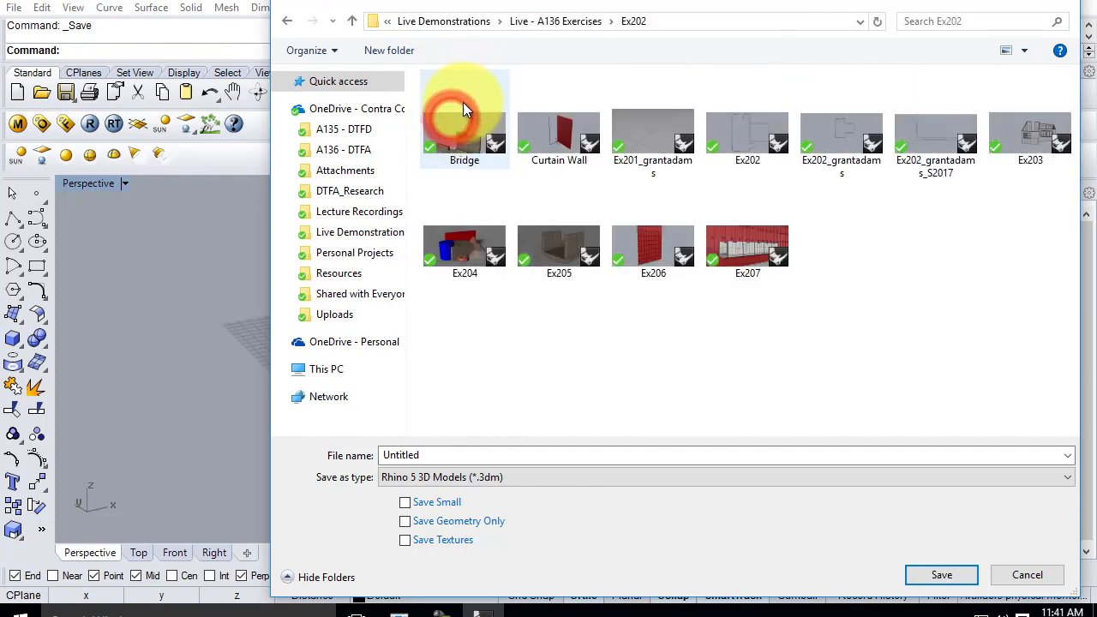
{"action": "double_click", "coordinate": [457, 452]}
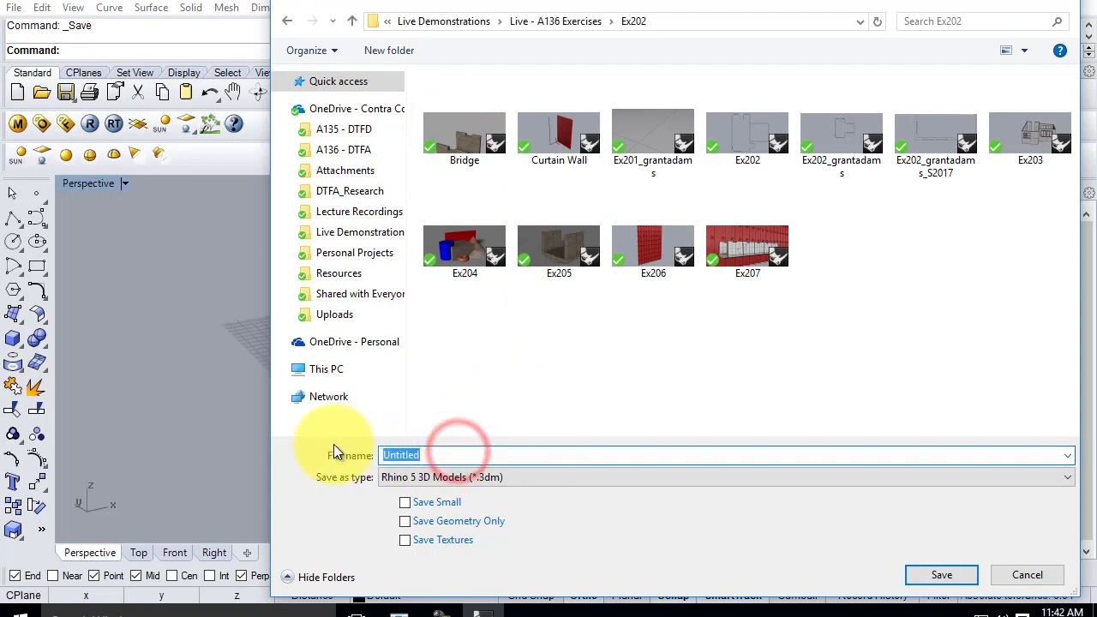
{"action": "type", "text": "A13"}
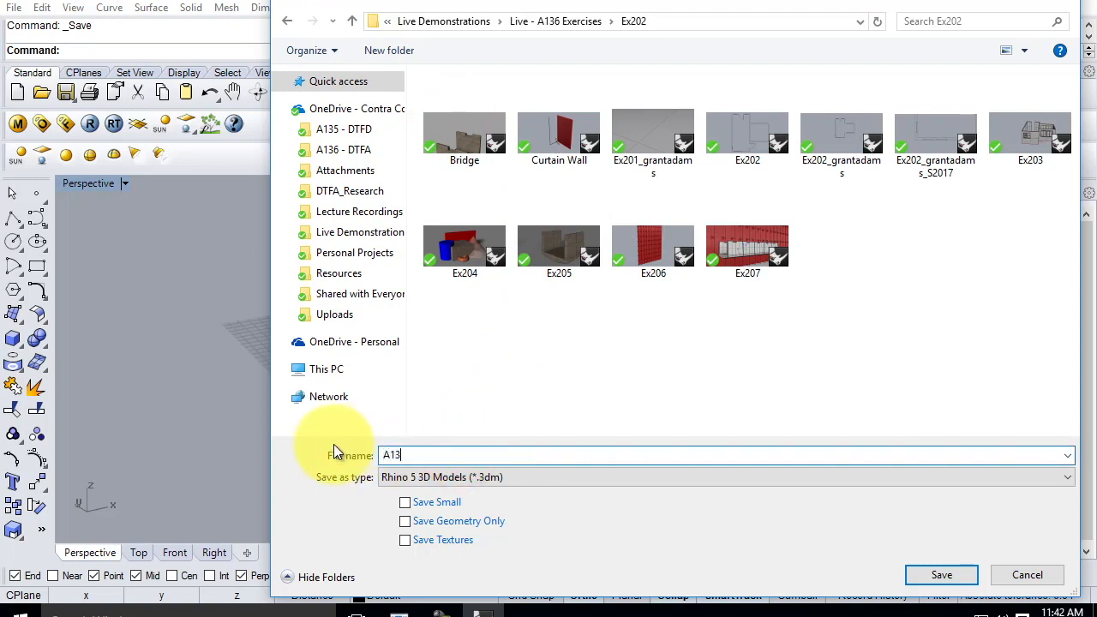
{"action": "type", "text": "6_Ex202"}
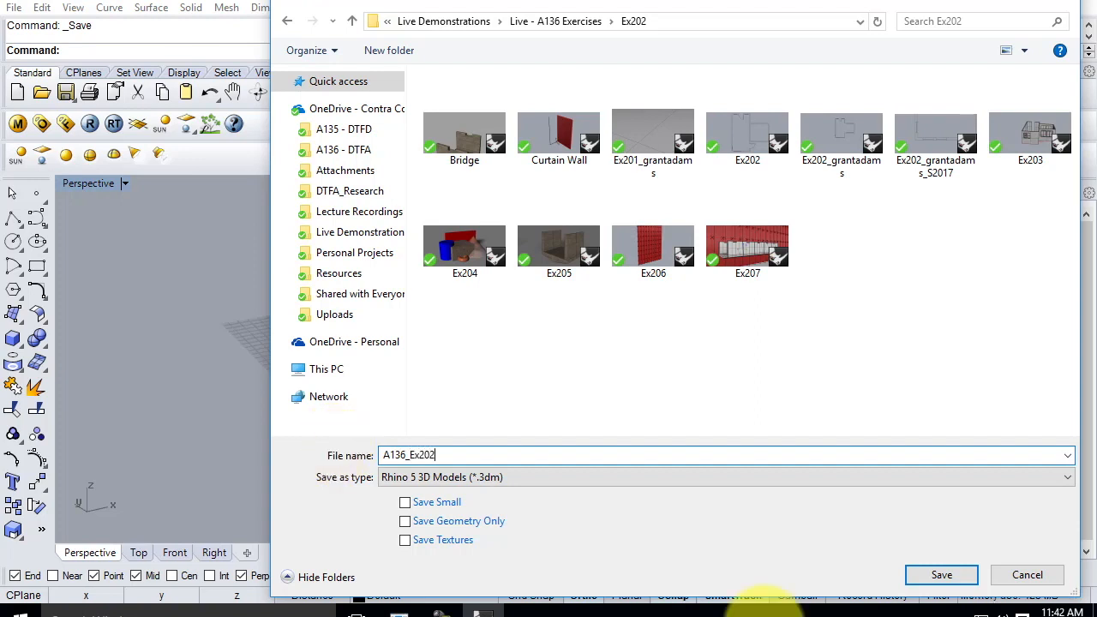
{"action": "left_click", "coordinate": [943, 578]}
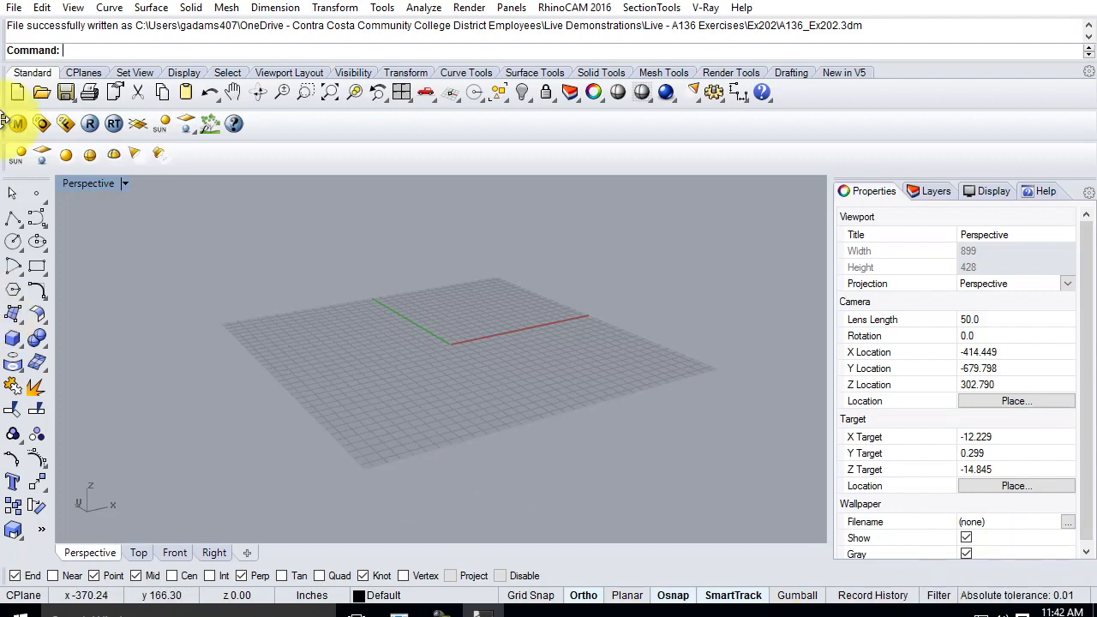
Step: Restore the four-viewport layout from the Perspective view and maximize the Top viewport
{"action": "left_click", "coordinate": [85, 181]}
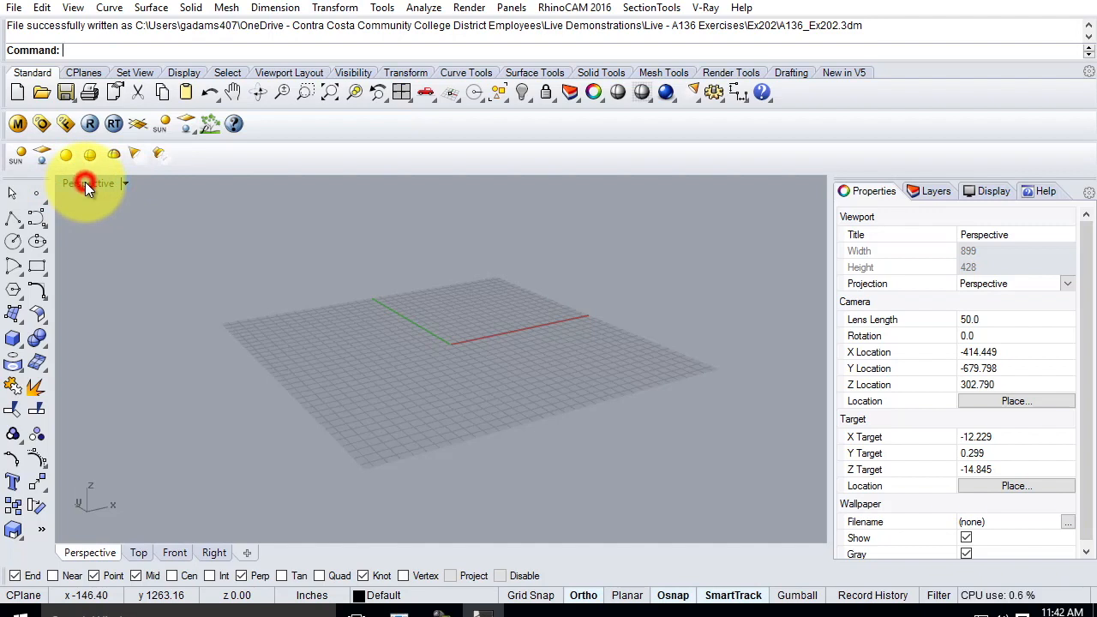
{"action": "left_click", "coordinate": [88, 186]}
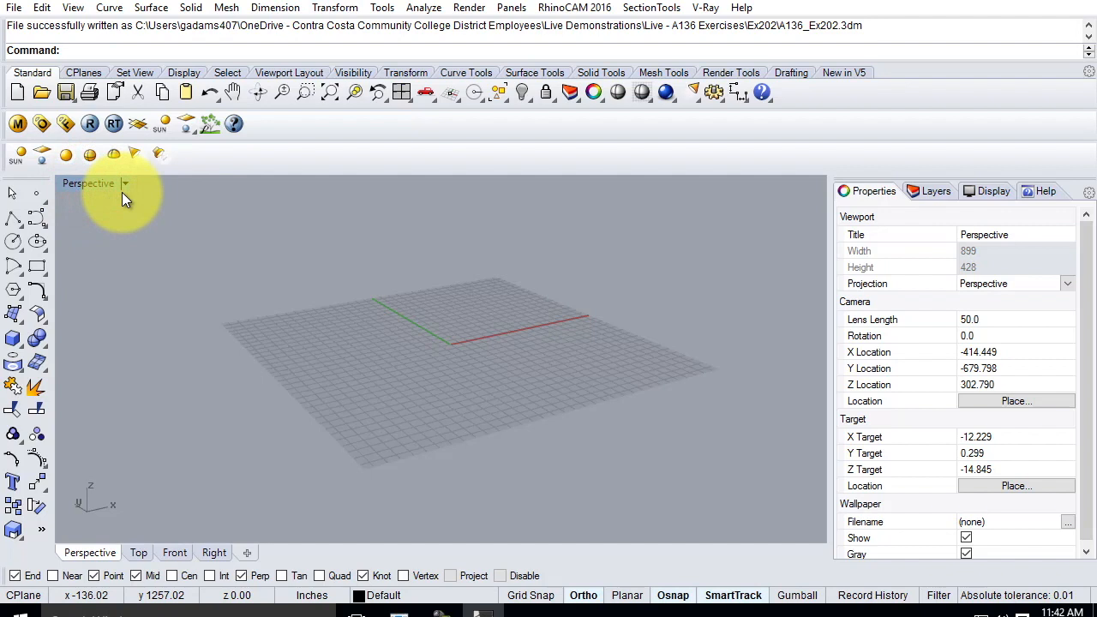
{"action": "double_click", "coordinate": [104, 183]}
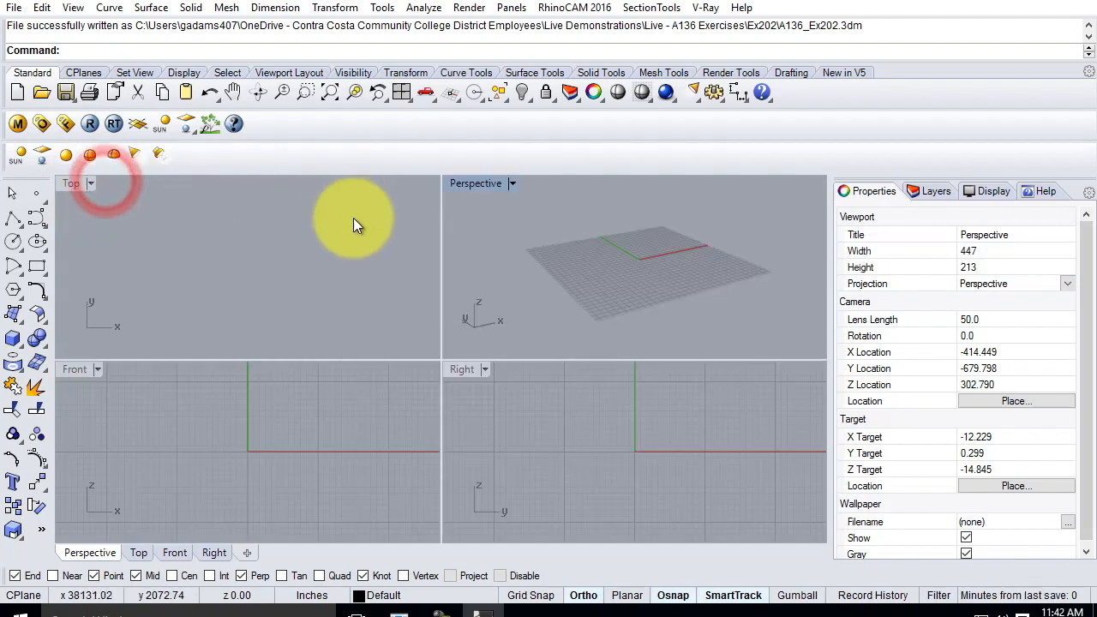
{"action": "double_click", "coordinate": [73, 183]}
Step: Locate the construction grid in the Top viewport and bring it near the middle of the view
{"action": "scroll", "coordinate": [562, 392], "scroll_direction": "down", "scroll_amount": 8}
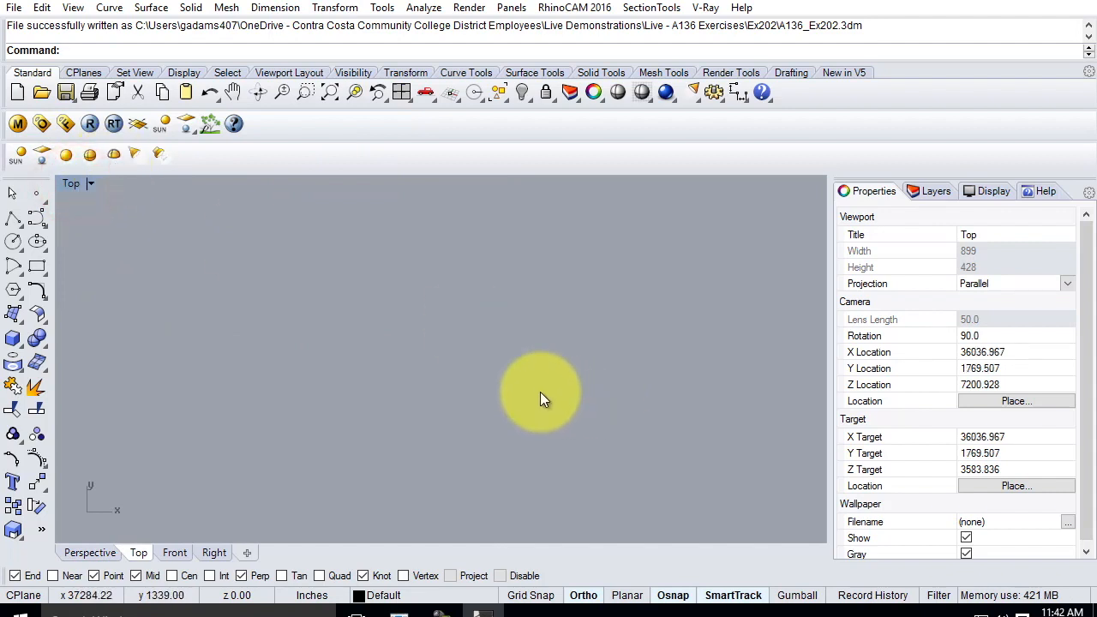
{"action": "scroll", "coordinate": [503, 386], "scroll_direction": "up", "scroll_amount": 8}
{"action": "scroll", "coordinate": [503, 386], "scroll_direction": "down", "scroll_amount": 4}
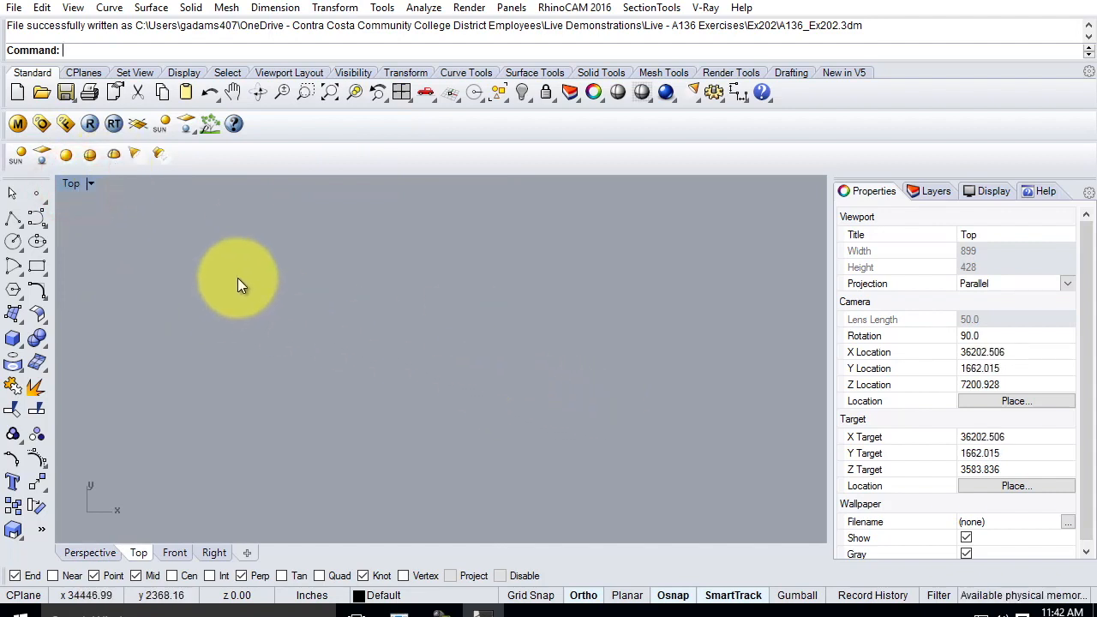
{"action": "scroll", "coordinate": [238, 284], "scroll_direction": "down", "scroll_amount": 5}
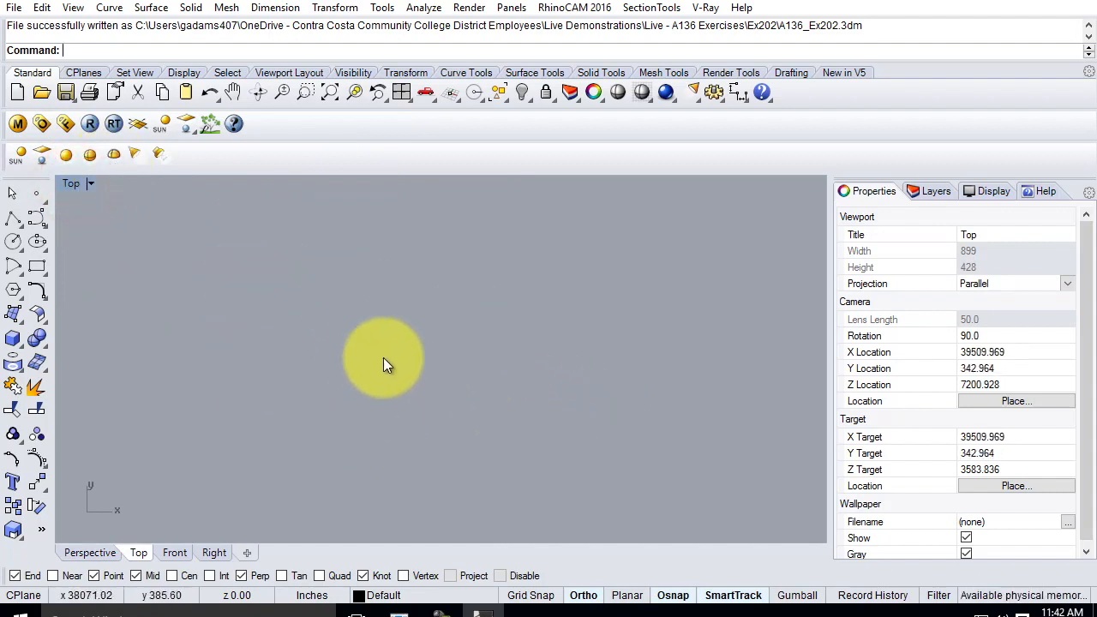
{"action": "scroll", "coordinate": [497, 264], "scroll_direction": "down", "scroll_amount": 12}
{"action": "scroll", "coordinate": [364, 335], "scroll_direction": "up", "scroll_amount": 12}
{"action": "scroll", "coordinate": [551, 343], "scroll_direction": "down", "scroll_amount": 10}
{"action": "scroll", "coordinate": [540, 351], "scroll_direction": "down", "scroll_amount": 3}
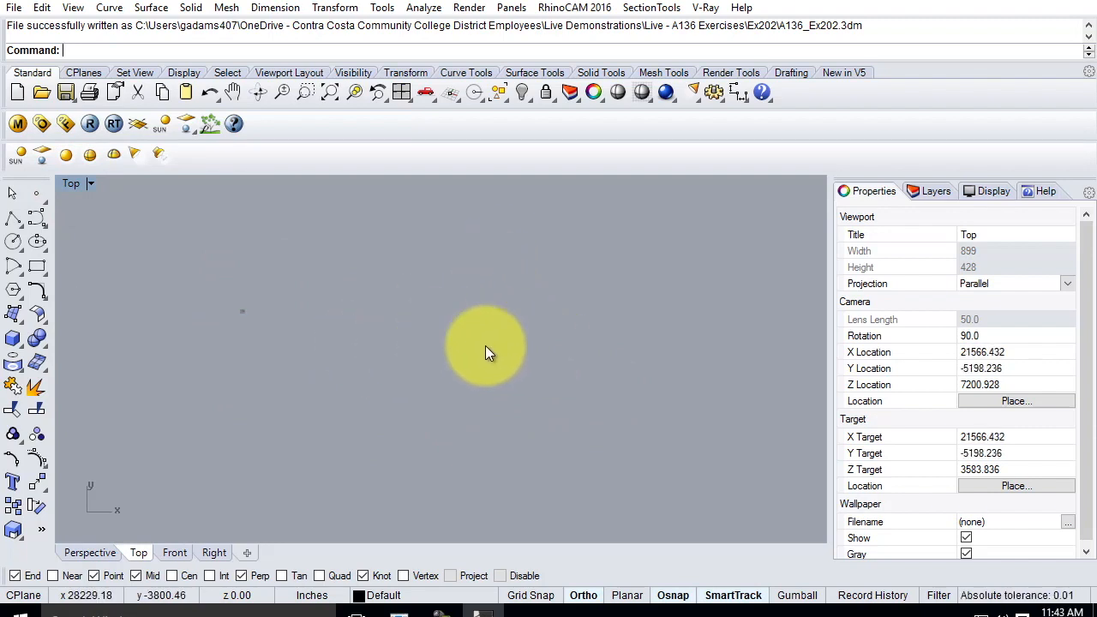
{"action": "scroll", "coordinate": [244, 316], "scroll_direction": "up", "scroll_amount": 8}
{"action": "scroll", "coordinate": [243, 310], "scroll_direction": "up", "scroll_amount": 8}
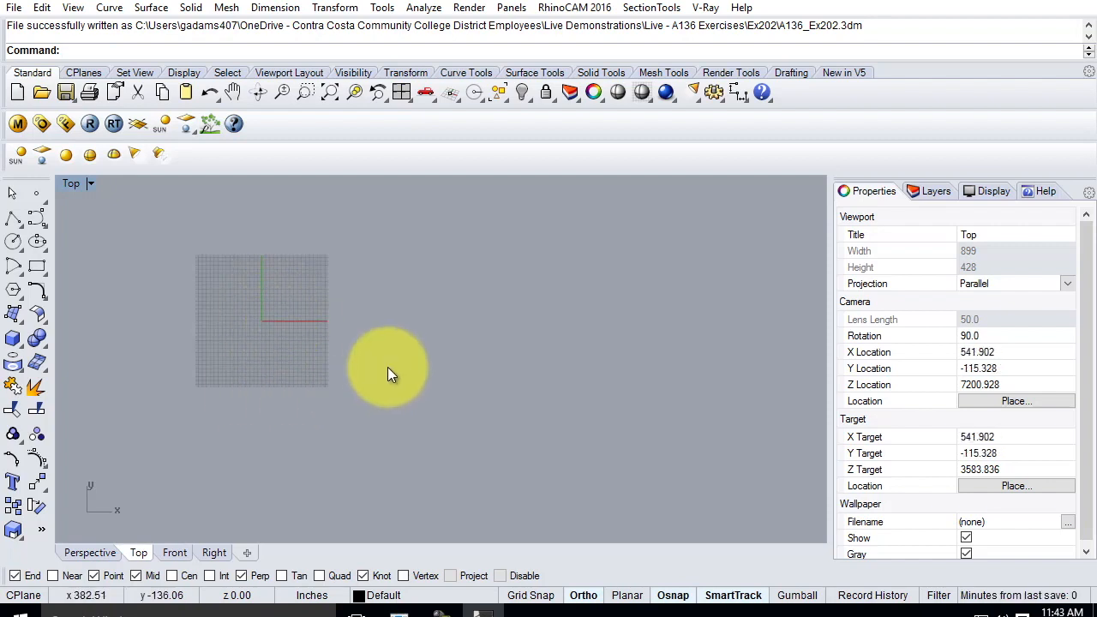
{"action": "scroll", "coordinate": [678, 369], "scroll_direction": "down", "scroll_amount": 4}
{"action": "scroll", "coordinate": [588, 369], "scroll_direction": "up", "scroll_amount": 2}
{"action": "scroll", "coordinate": [588, 373], "scroll_direction": "down", "scroll_amount": 2}
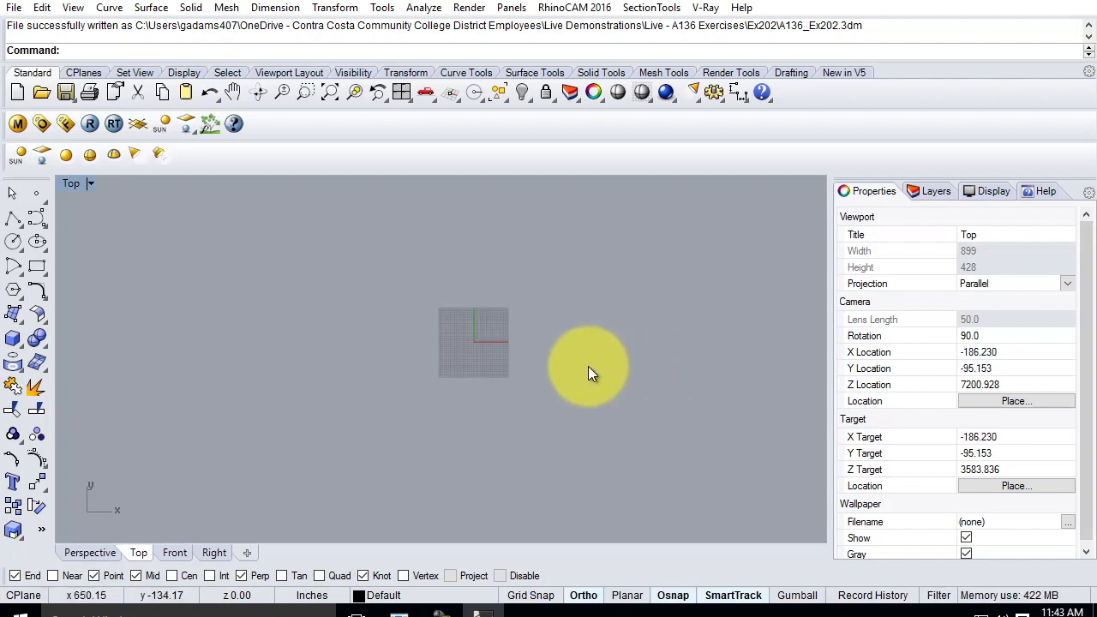
Step: Try the Zoom command's All and Extents options in the Top viewport, and enlarge the grid around the origin
{"action": "type", "text": "Z"}
{"action": "key", "text": "Return"}
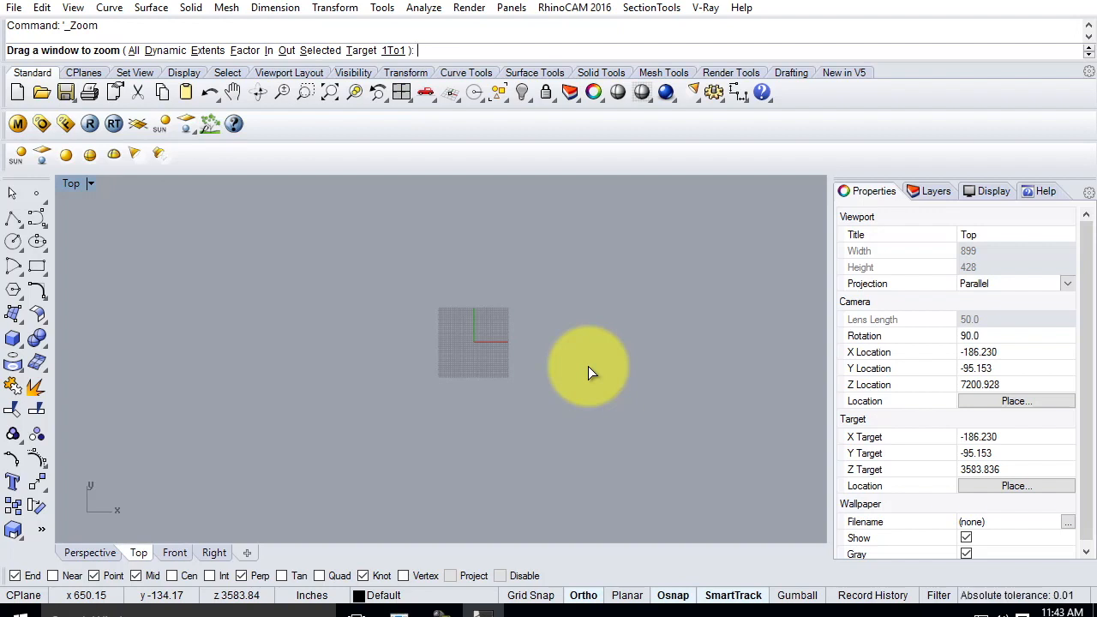
{"action": "type", "text": "a"}
{"action": "key", "text": "Return"}
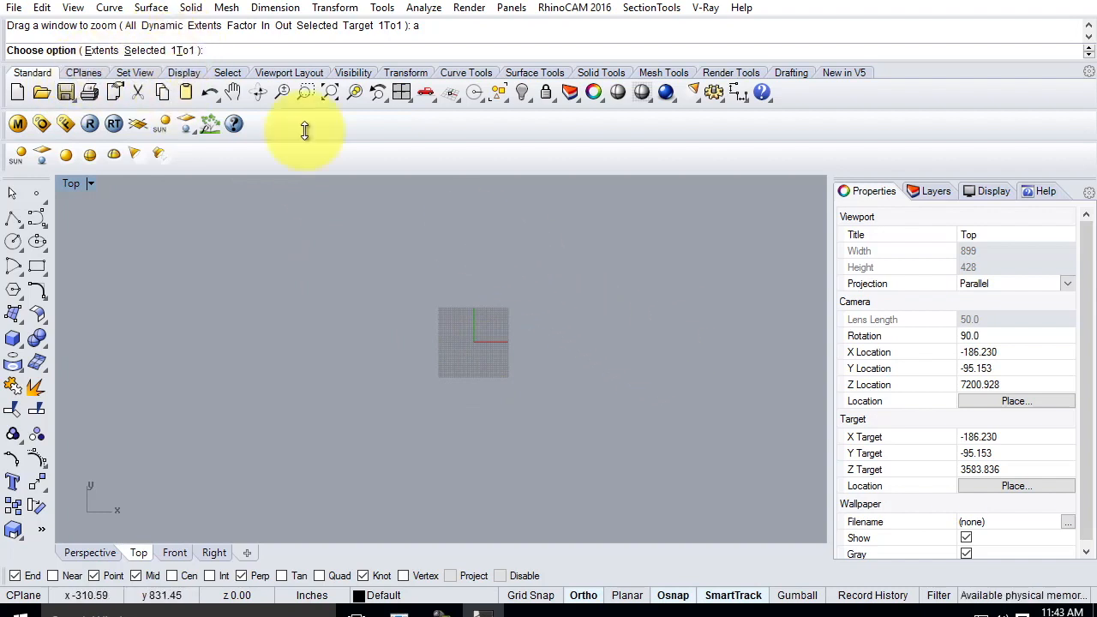
{"action": "left_click", "coordinate": [460, 280]}
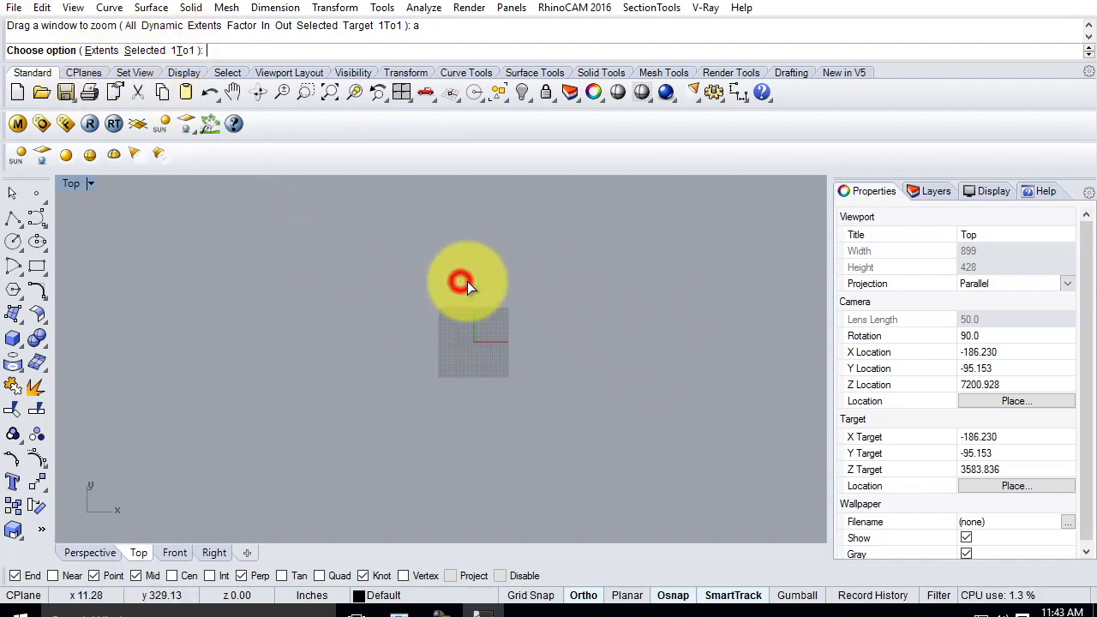
{"action": "left_click", "coordinate": [96, 50]}
{"action": "scroll", "coordinate": [510, 334], "scroll_direction": "up", "scroll_amount": 10}
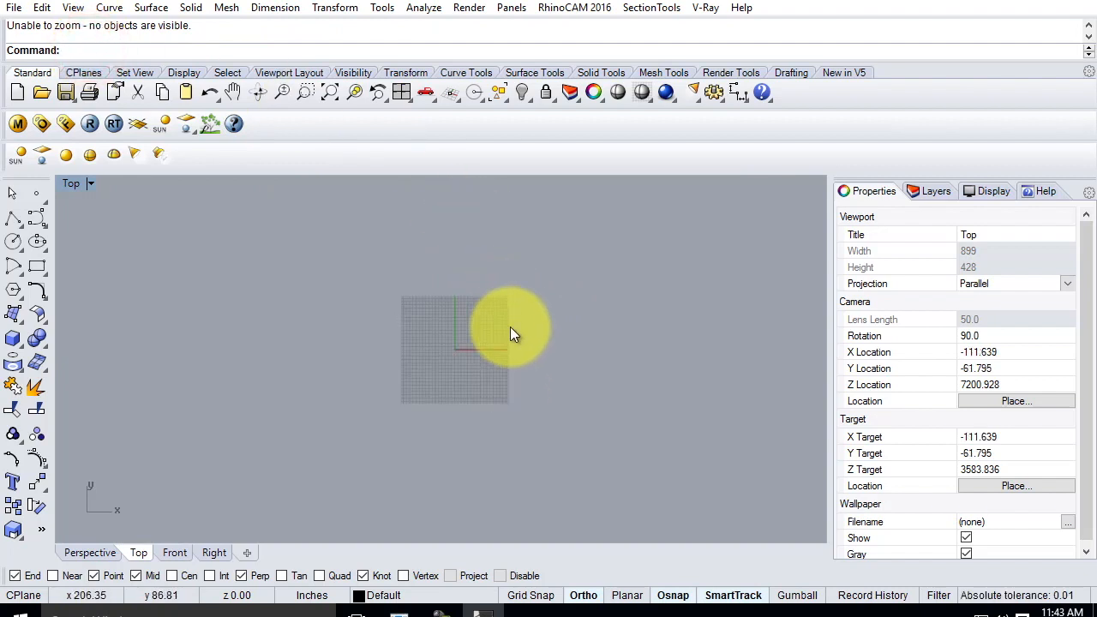
{"action": "scroll", "coordinate": [437, 375], "scroll_direction": "up", "scroll_amount": 4}
{"action": "scroll", "coordinate": [440, 371], "scroll_direction": "down", "scroll_amount": 4}
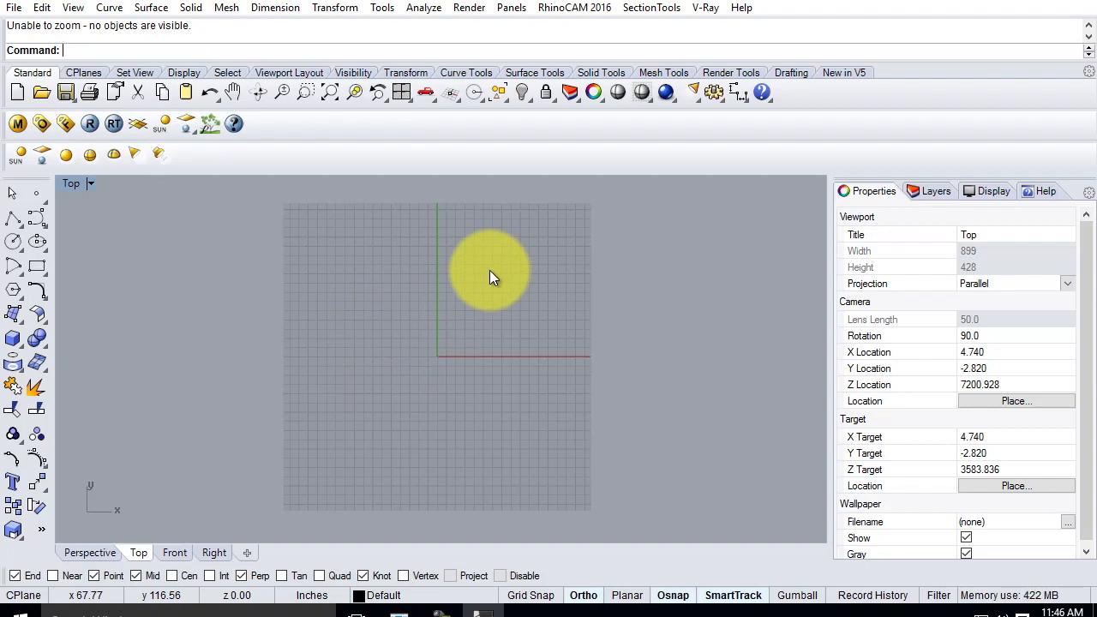
{"action": "scroll", "coordinate": [454, 358], "scroll_direction": "up", "scroll_amount": 13}
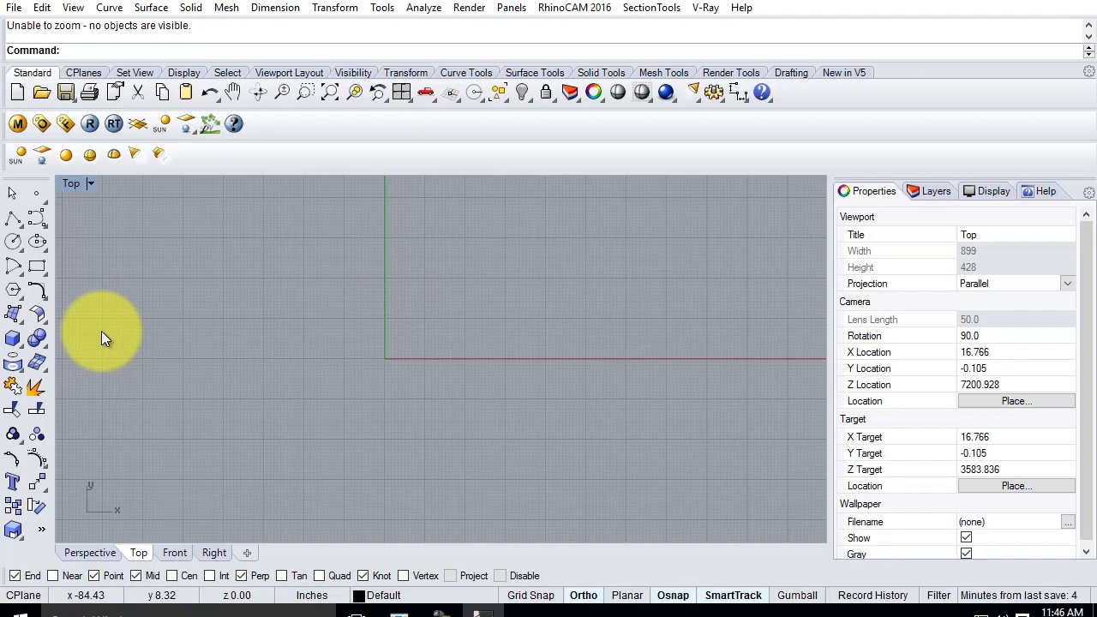
{"action": "left_click", "coordinate": [15, 221]}
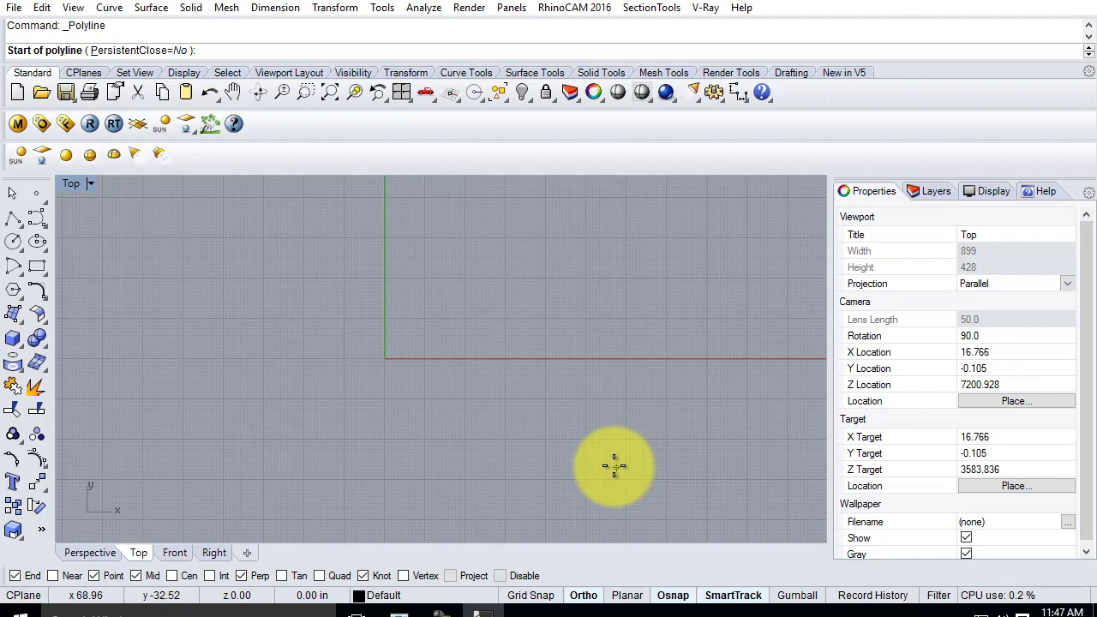
{"action": "scroll", "coordinate": [291, 403], "scroll_direction": "down", "scroll_amount": 2}
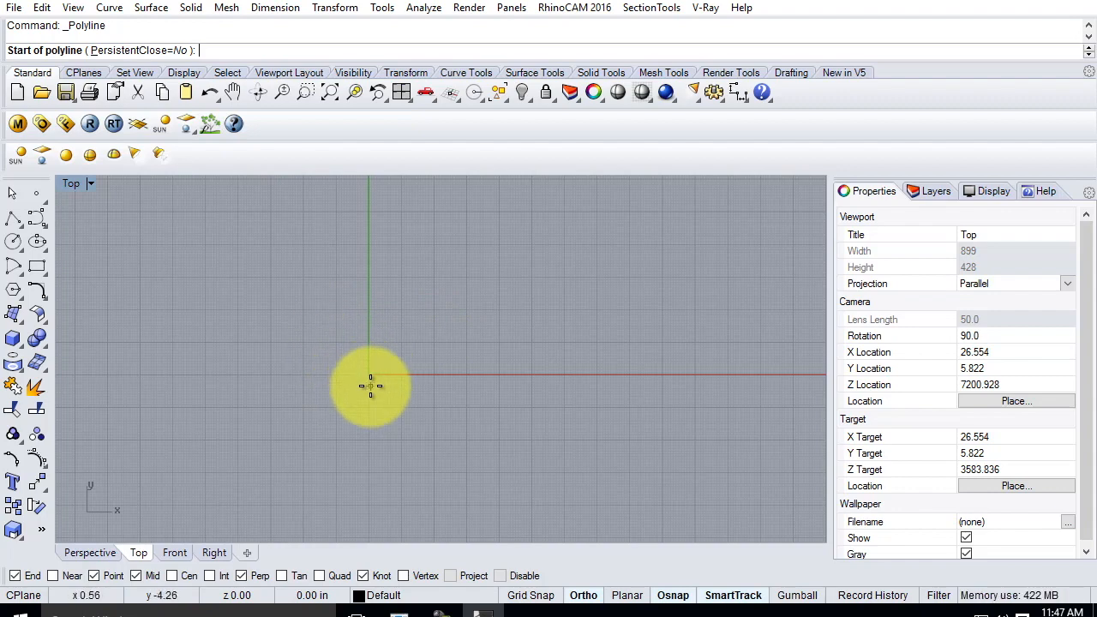
{"action": "scroll", "coordinate": [367, 374], "scroll_direction": "up", "scroll_amount": 1}
{"action": "scroll", "coordinate": [369, 377], "scroll_direction": "up", "scroll_amount": 3}
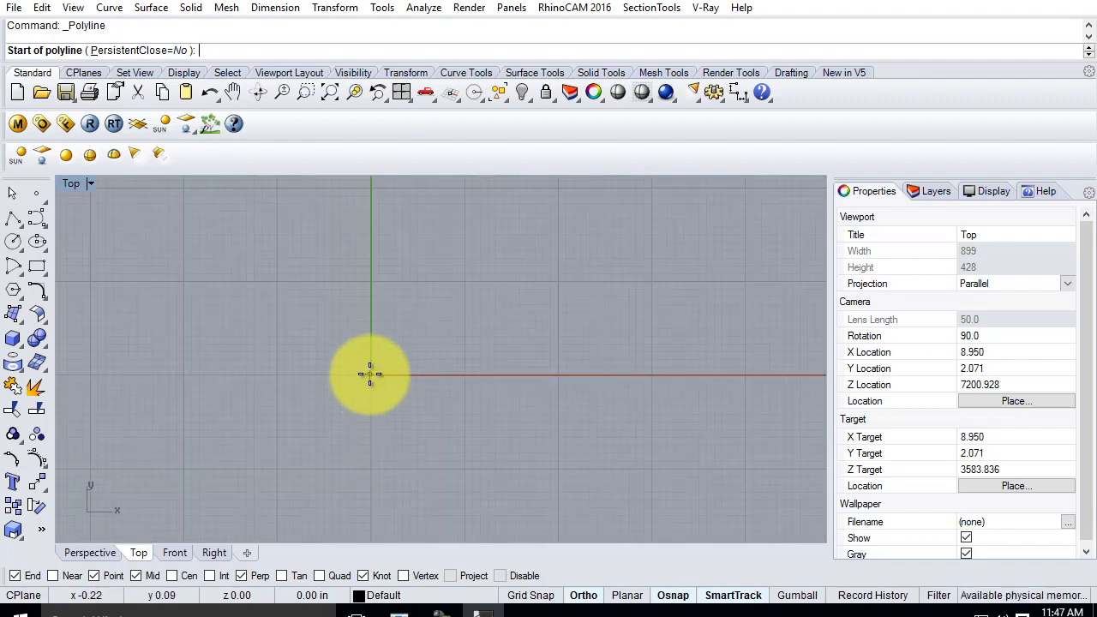
{"action": "left_click", "coordinate": [369, 374]}
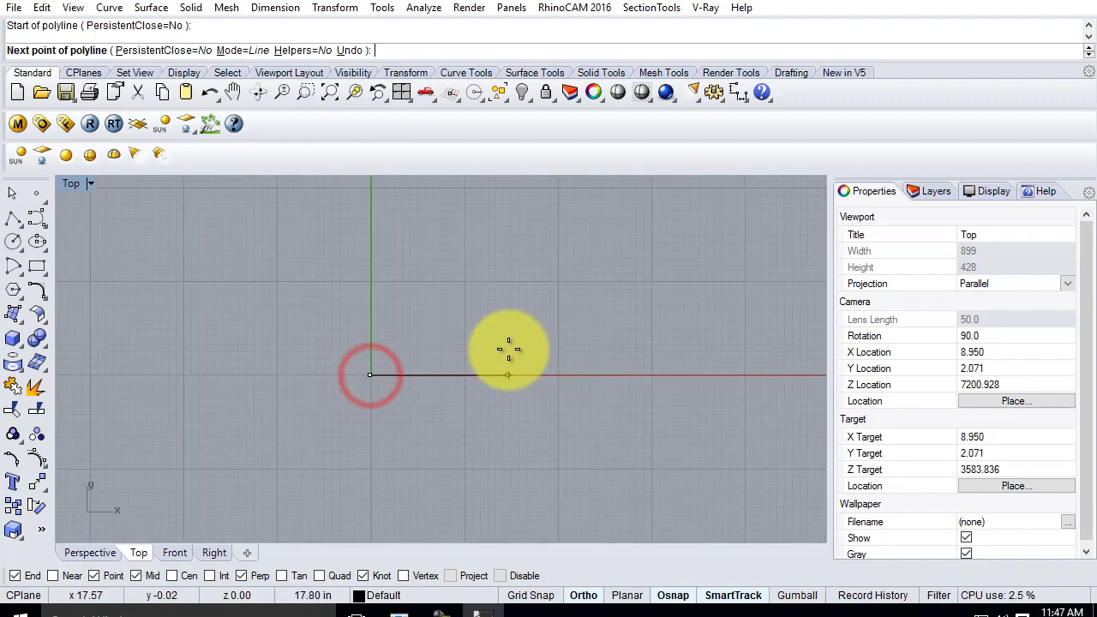
{"action": "scroll", "coordinate": [377, 367], "scroll_direction": "up", "scroll_amount": 5}
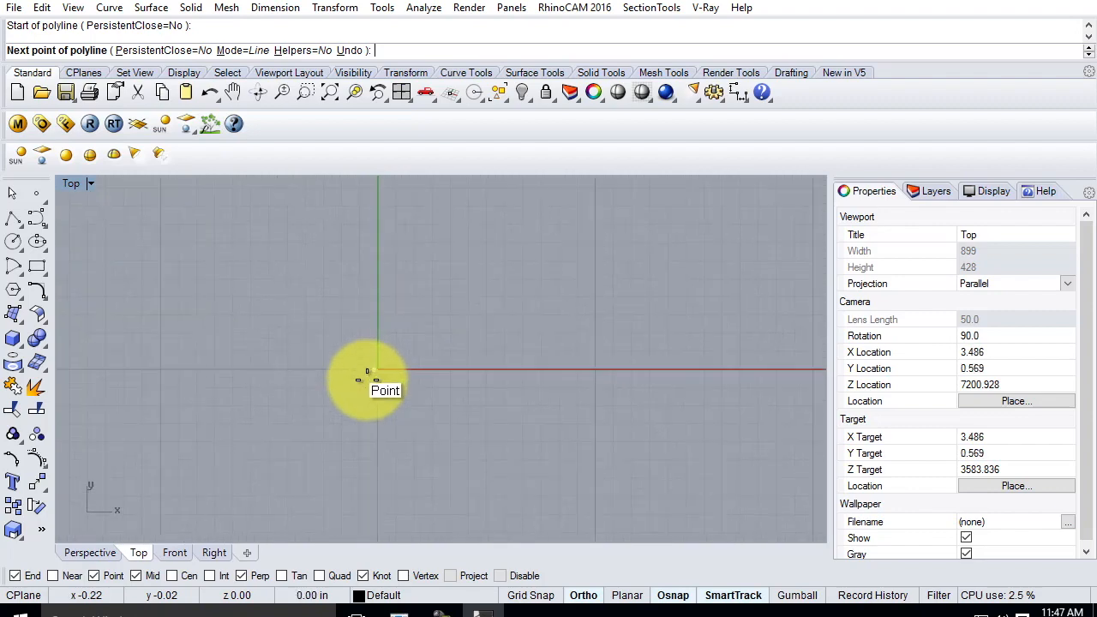
{"action": "scroll", "coordinate": [376, 367], "scroll_direction": "up", "scroll_amount": 5}
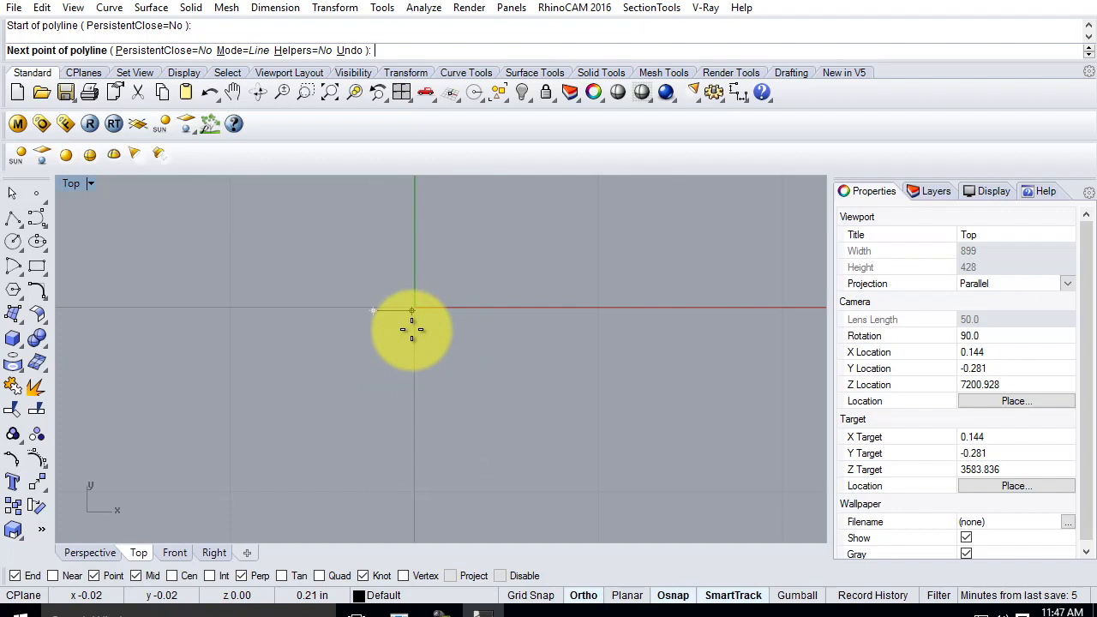
{"action": "key", "text": "Escape"}
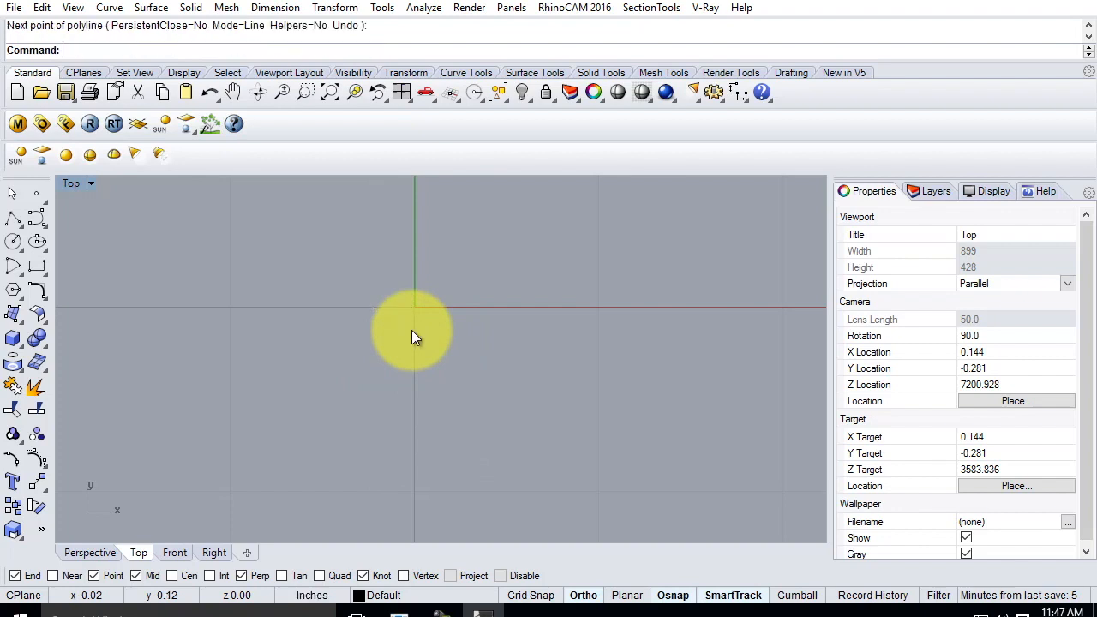
{"action": "right_click", "coordinate": [375, 305]}
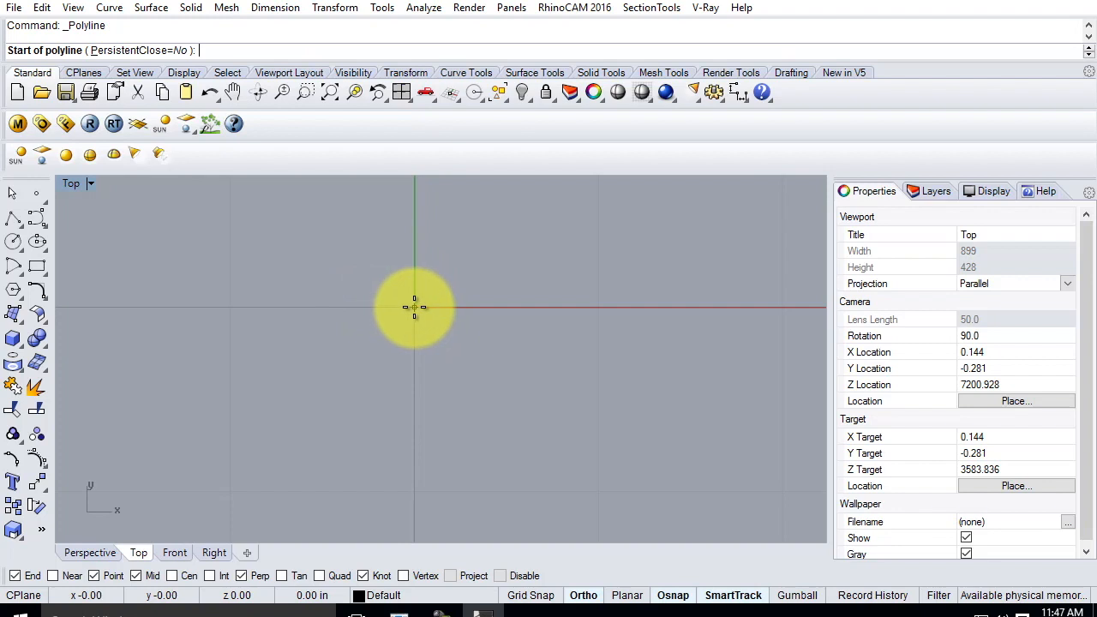
{"action": "left_click", "coordinate": [413, 306]}
{"action": "scroll", "coordinate": [422, 304], "scroll_direction": "up", "scroll_amount": 5}
{"action": "scroll", "coordinate": [421, 300], "scroll_direction": "up", "scroll_amount": 8}
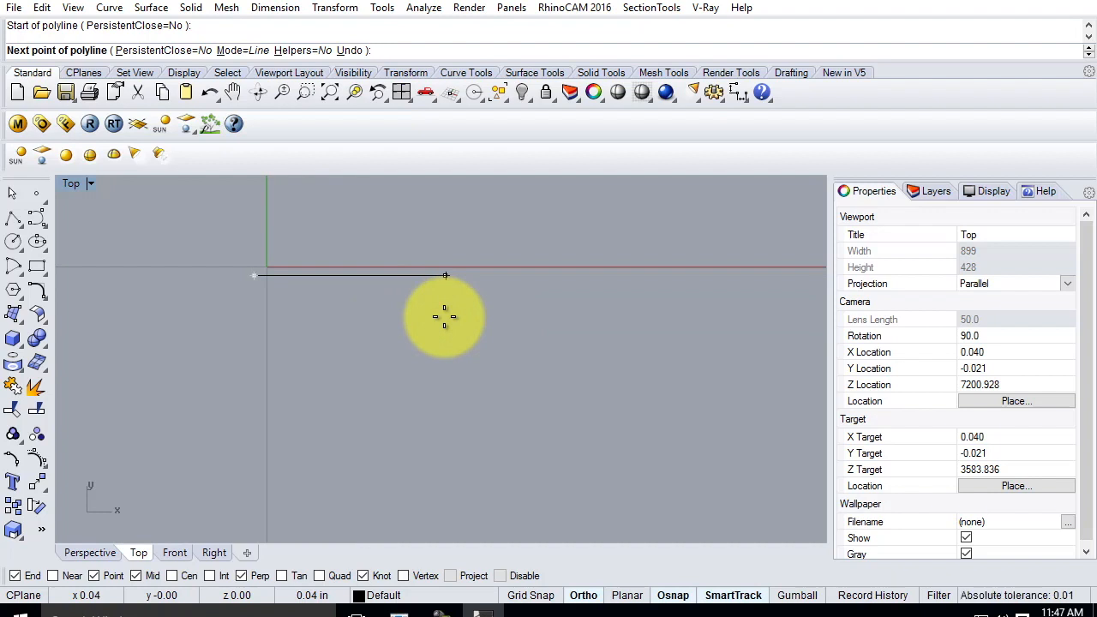
{"action": "key", "text": "Escape"}
{"action": "scroll", "coordinate": [658, 335], "scroll_direction": "down", "scroll_amount": 14}
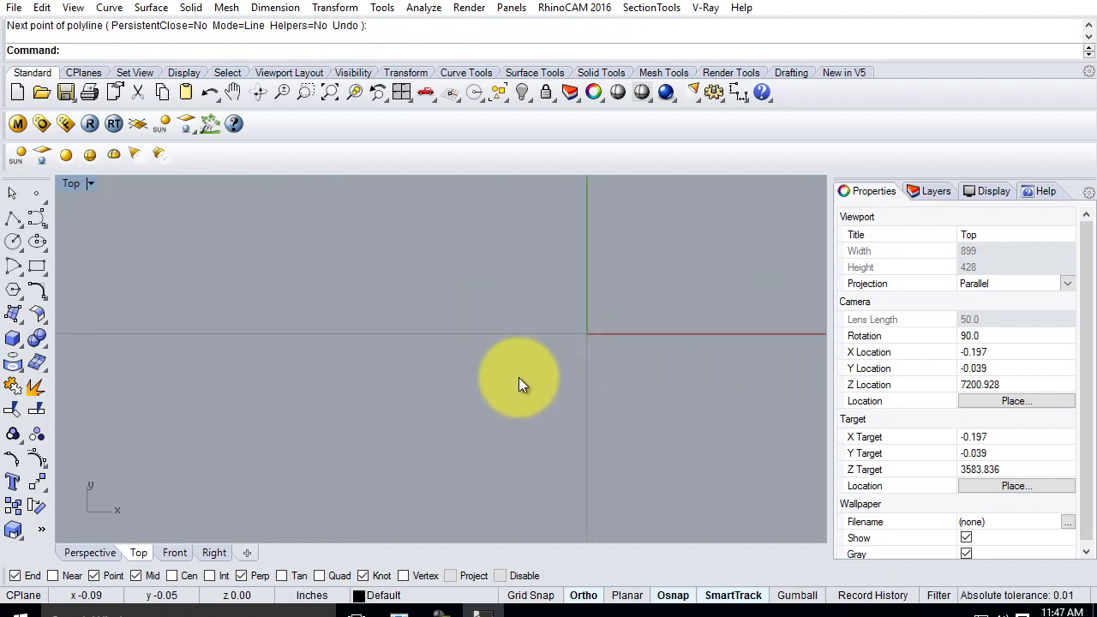
{"action": "scroll", "coordinate": [505, 378], "scroll_direction": "down", "scroll_amount": 5}
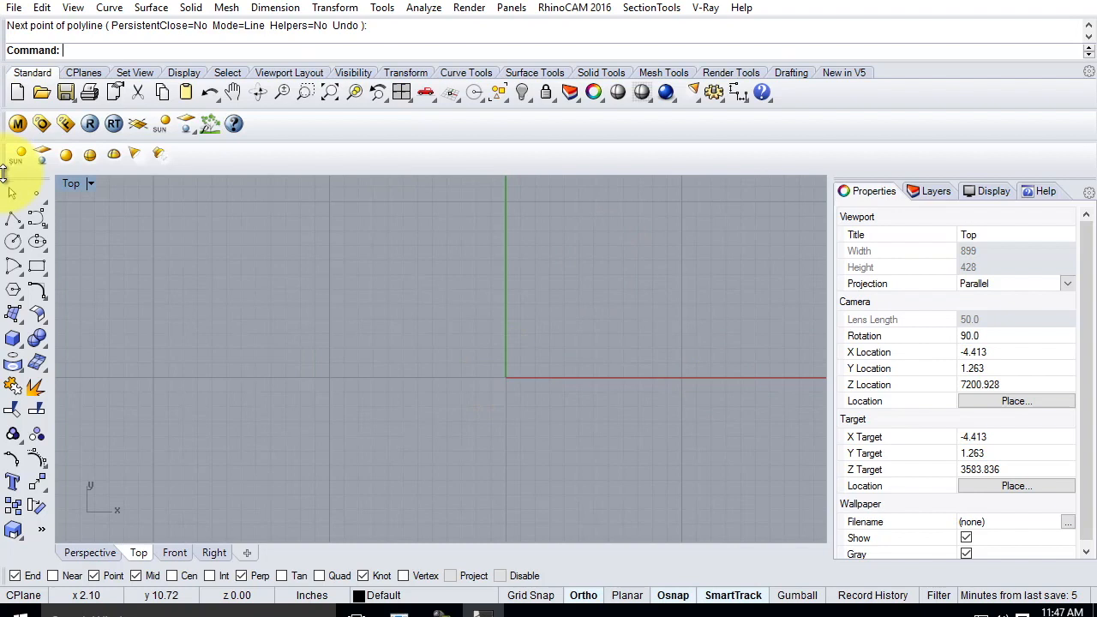
Step: Start a polyline exactly at the origin by entering the coordinates 0,0
{"action": "left_click", "coordinate": [14, 218]}
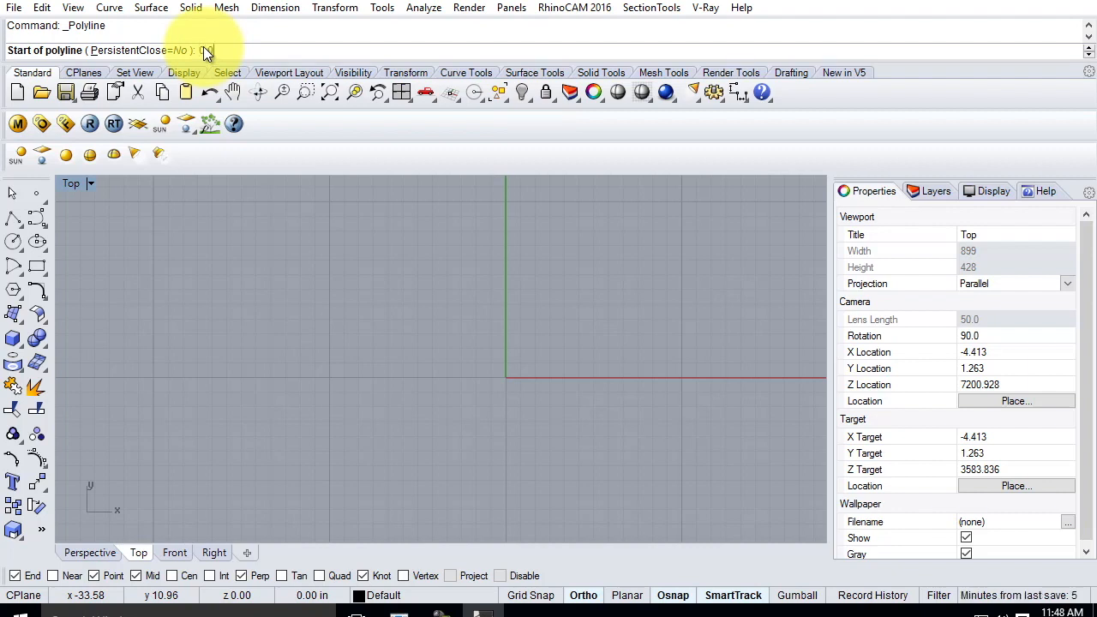
{"action": "key", "text": "Return"}
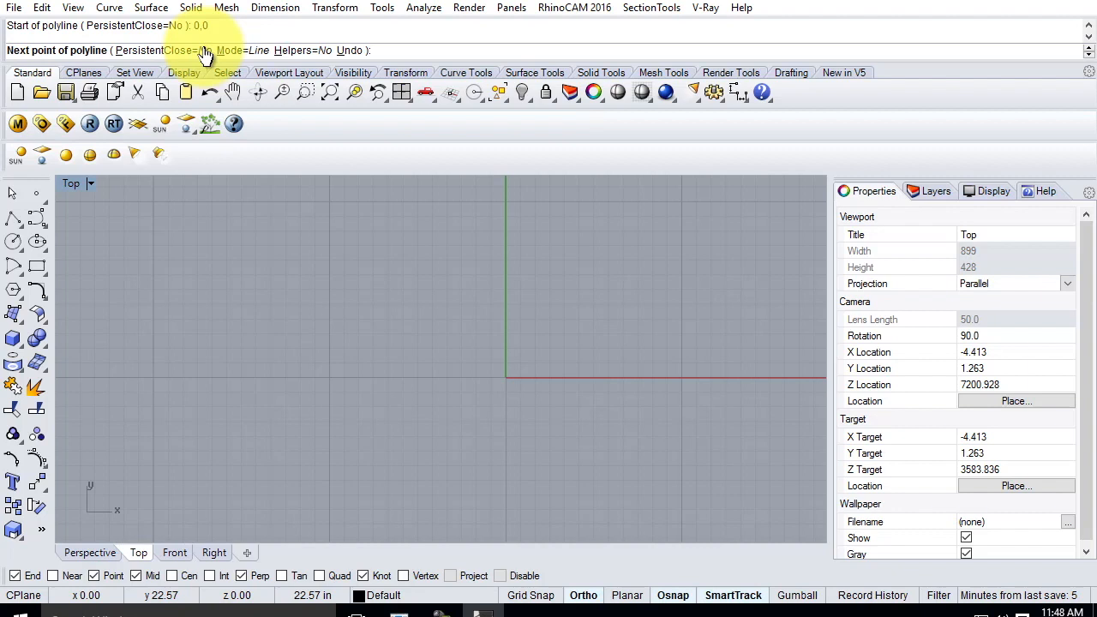
{"action": "scroll", "coordinate": [539, 411], "scroll_direction": "up", "scroll_amount": 20}
{"action": "scroll", "coordinate": [507, 384], "scroll_direction": "up", "scroll_amount": 20}
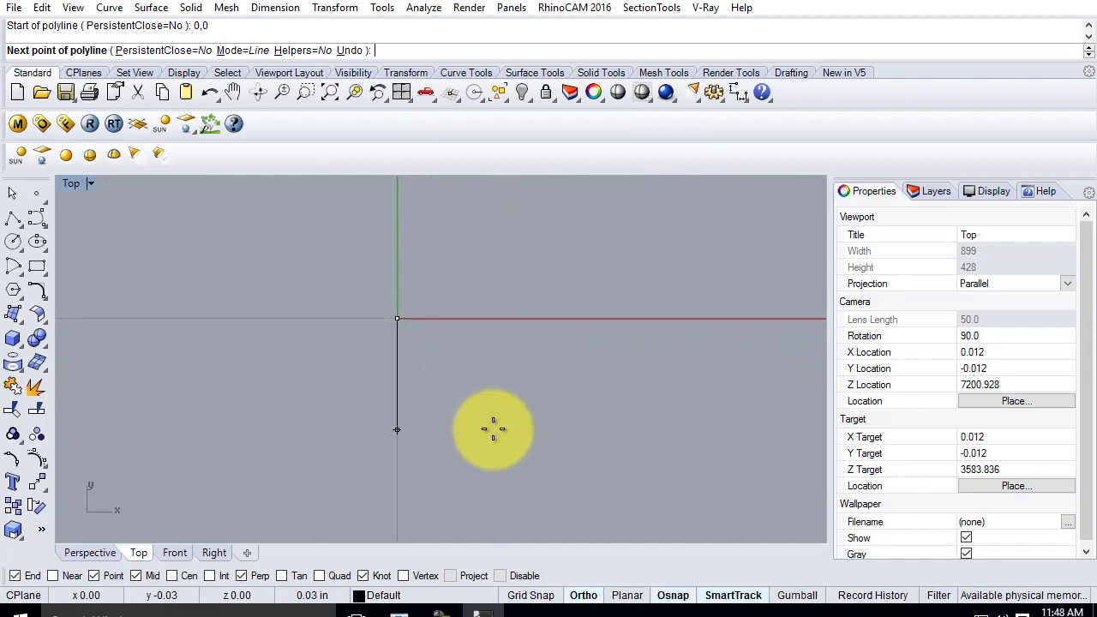
Step: Place the second polyline point at the absolute coordinates 0,24'
{"action": "scroll", "coordinate": [492, 430], "scroll_direction": "down", "scroll_amount": 20}
{"action": "scroll", "coordinate": [446, 445], "scroll_direction": "up", "scroll_amount": 15}
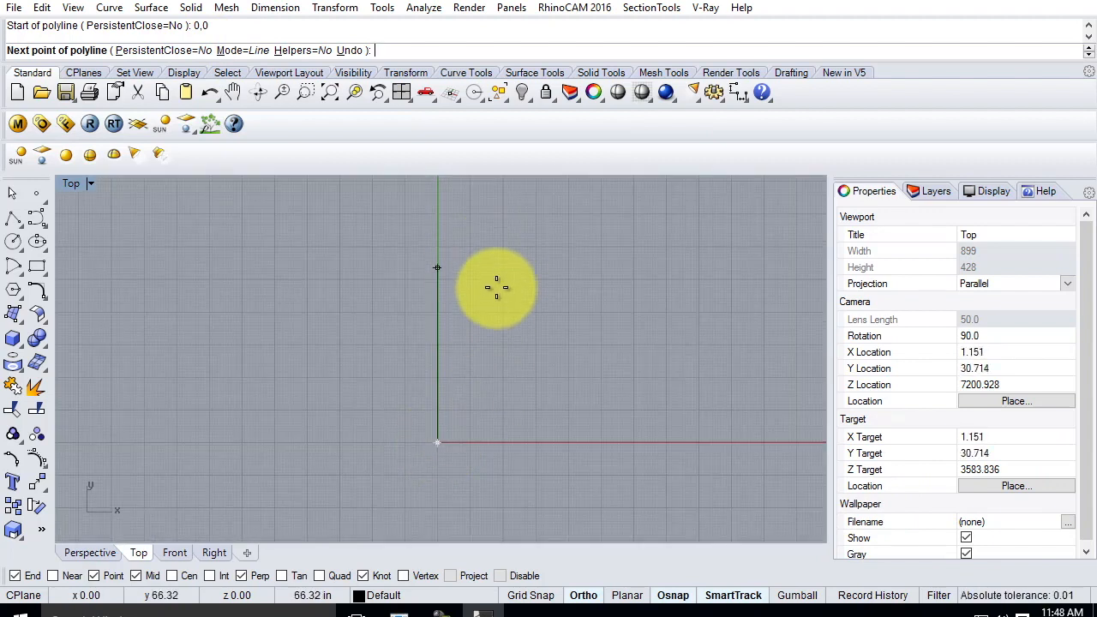
{"action": "scroll", "coordinate": [400, 357], "scroll_direction": "down", "scroll_amount": 6}
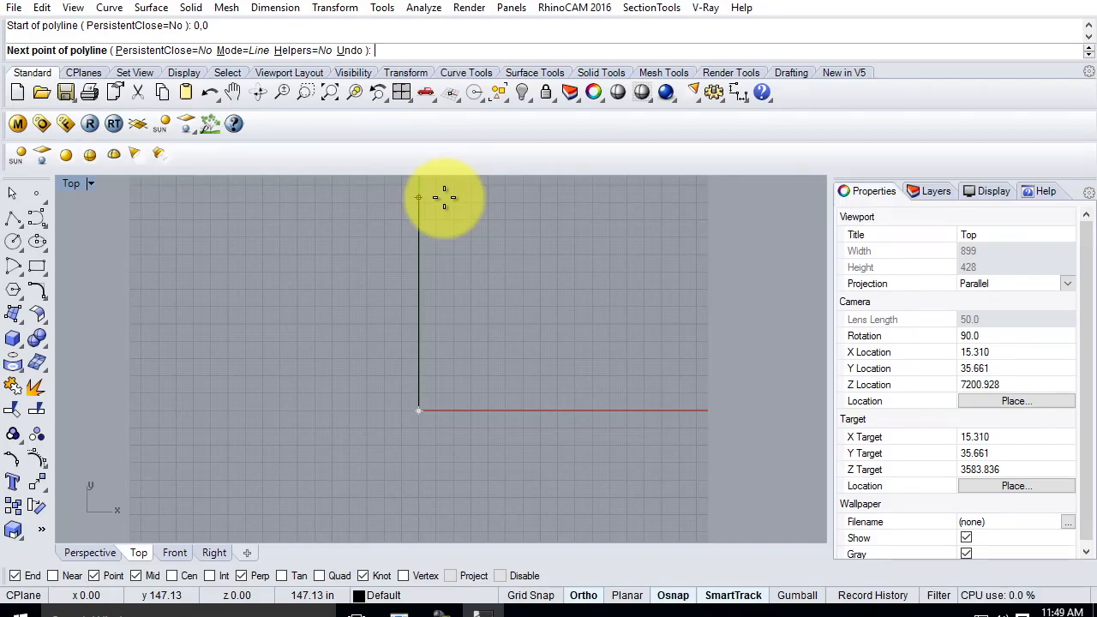
{"action": "type", "text": "0,24"}
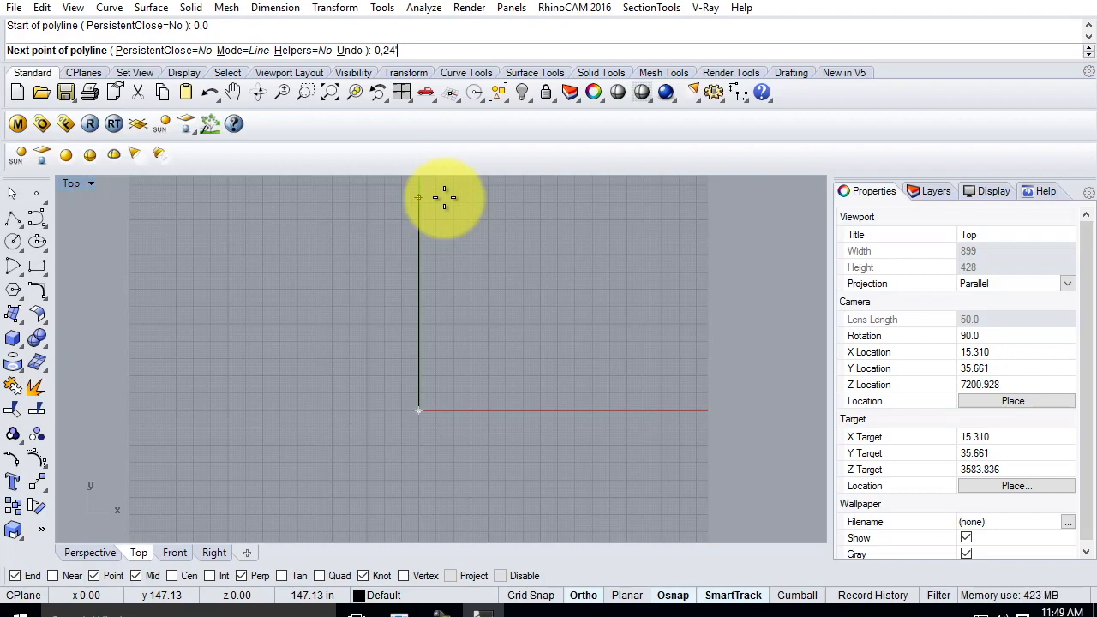
{"action": "type", "text": "'"}
{"action": "key", "text": "Return"}
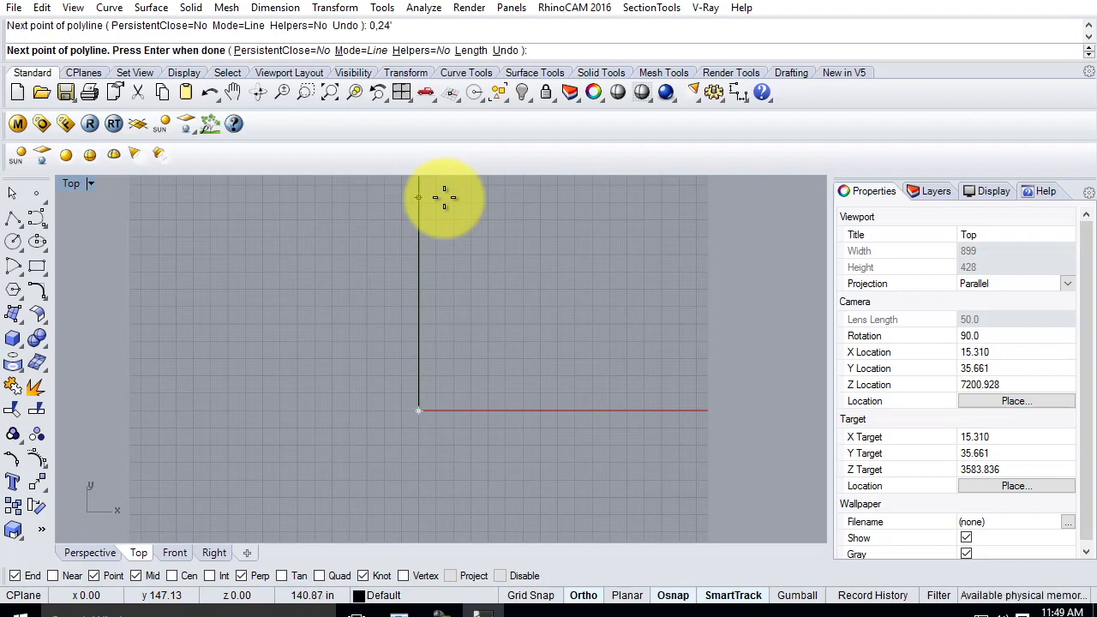
Step: Place the third polyline point at the absolute coordinates 12',24'
{"action": "scroll", "coordinate": [288, 340], "scroll_direction": "down", "scroll_amount": 10}
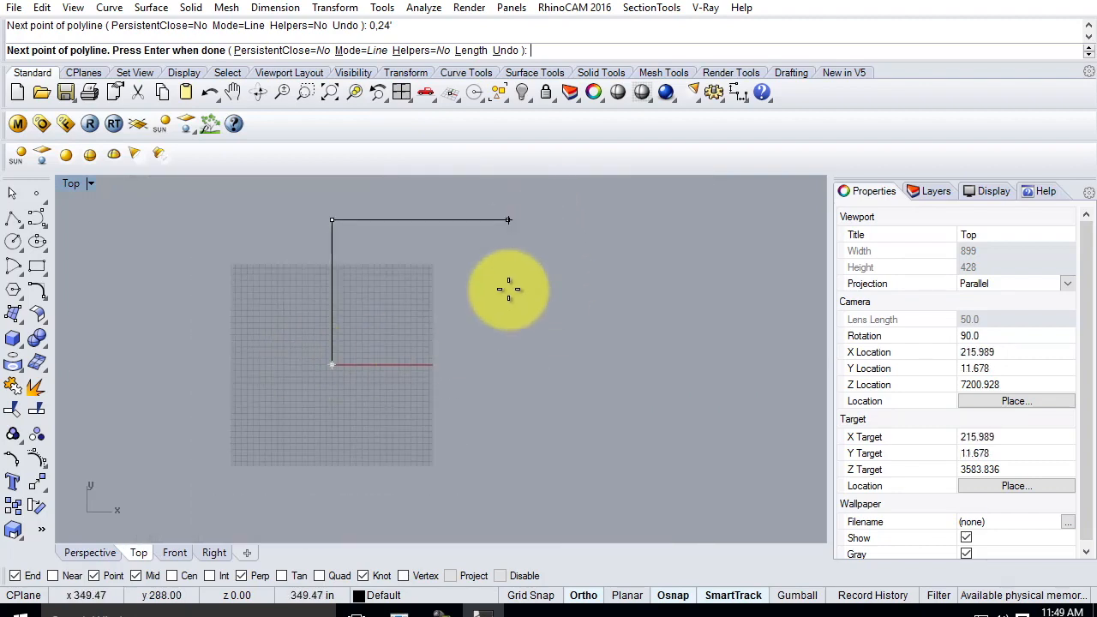
{"action": "left_click", "coordinate": [331, 209]}
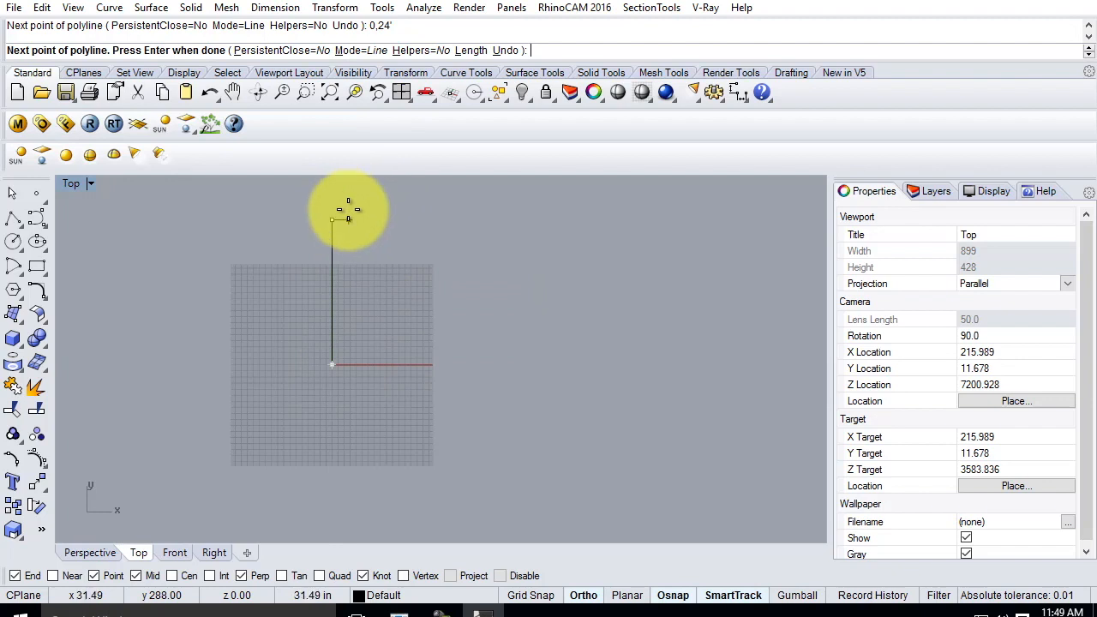
{"action": "scroll", "coordinate": [330, 214], "scroll_direction": "up", "scroll_amount": 5}
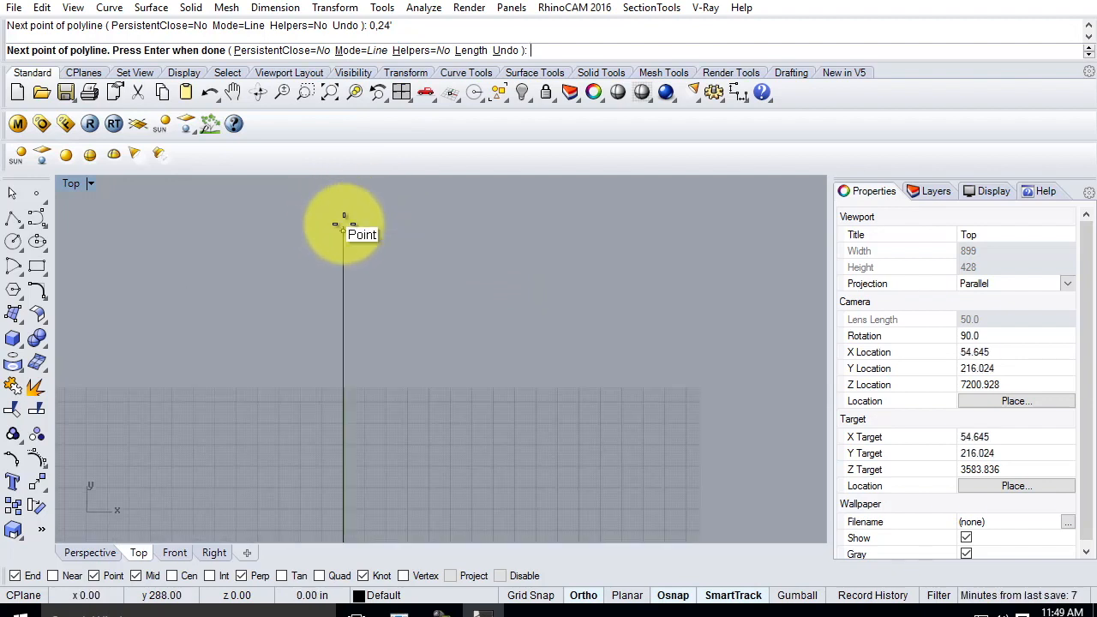
{"action": "scroll", "coordinate": [428, 209], "scroll_direction": "down", "scroll_amount": 5}
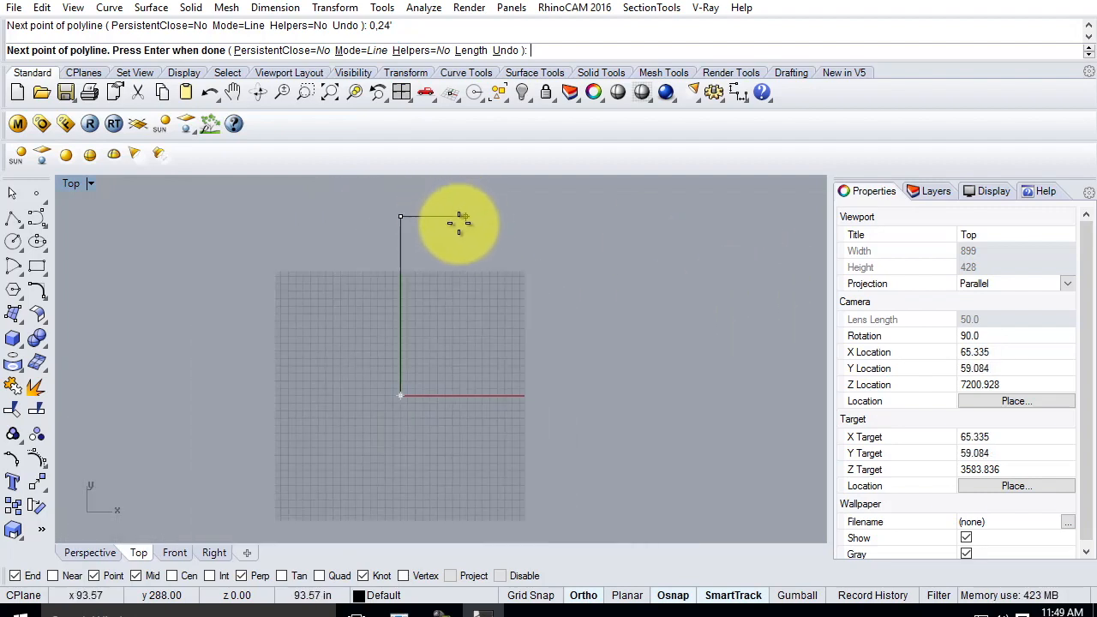
{"action": "scroll", "coordinate": [431, 220], "scroll_direction": "down", "scroll_amount": 1}
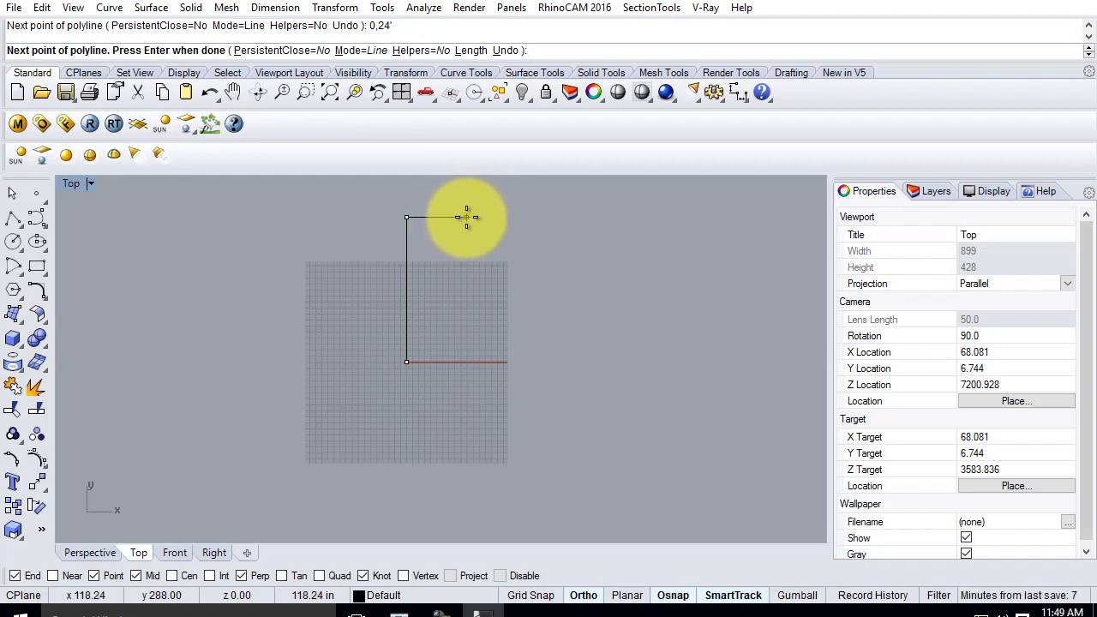
{"action": "type", "text": "12',24"}
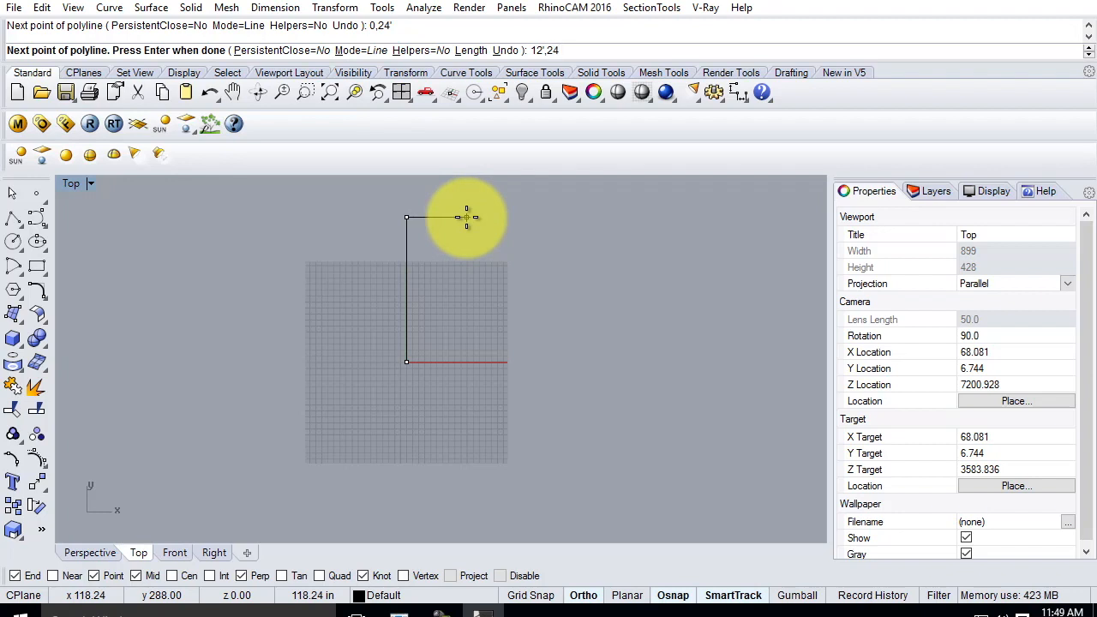
{"action": "key", "text": "Return"}
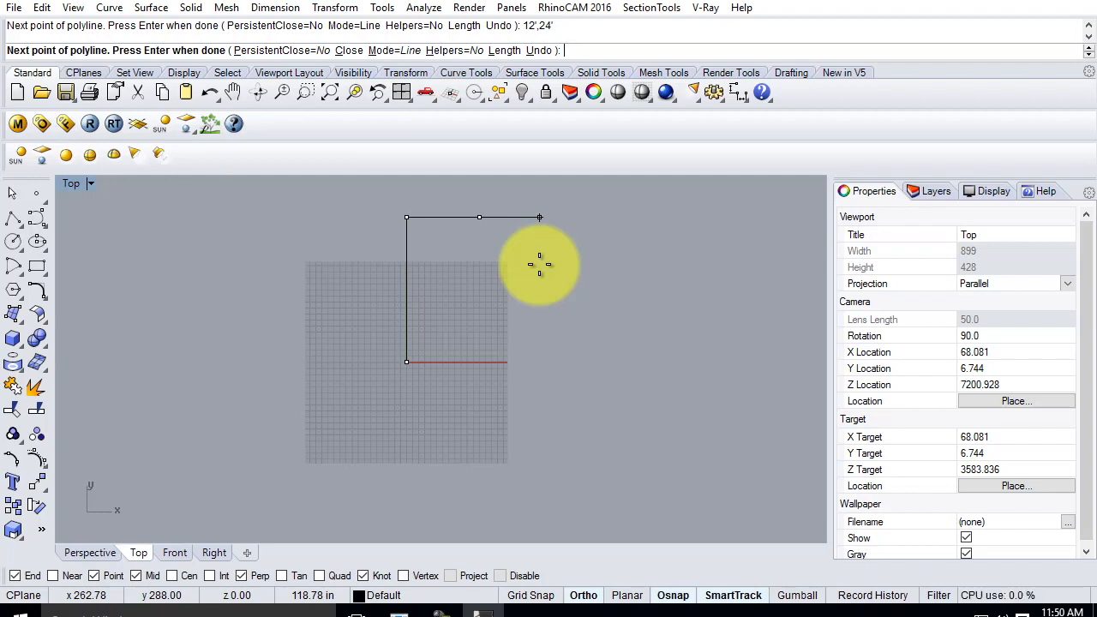
Step: Extend the polyline 6 feet straight down using the relative coordinates @0,-6'
{"action": "scroll", "coordinate": [519, 230], "scroll_direction": "up", "scroll_amount": 3}
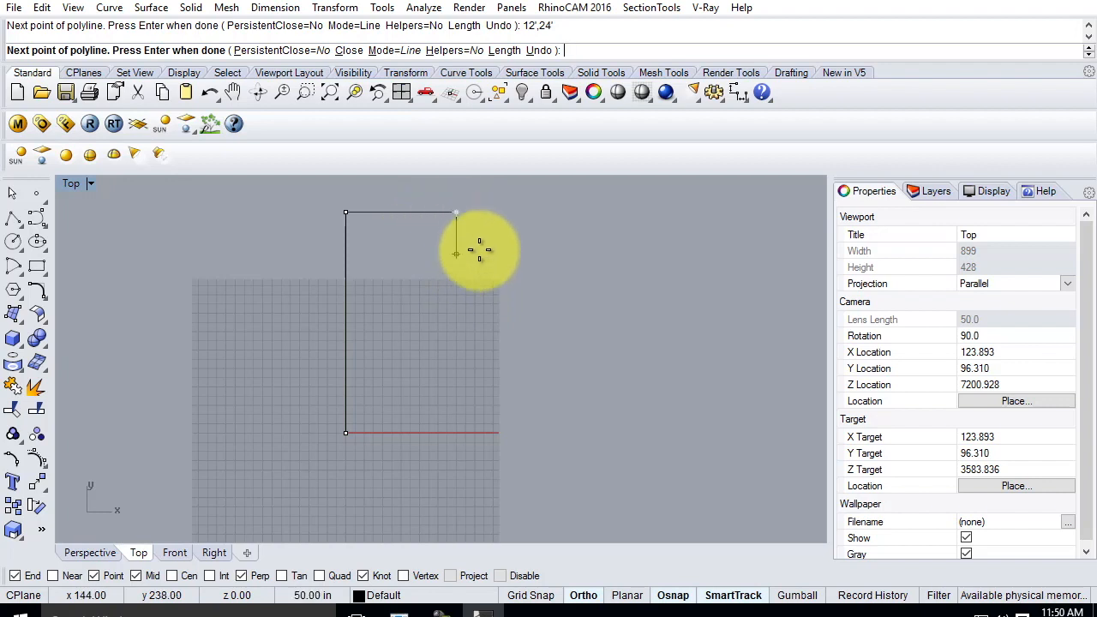
{"action": "key", "text": "F8"}
{"action": "type", "text": "@"}
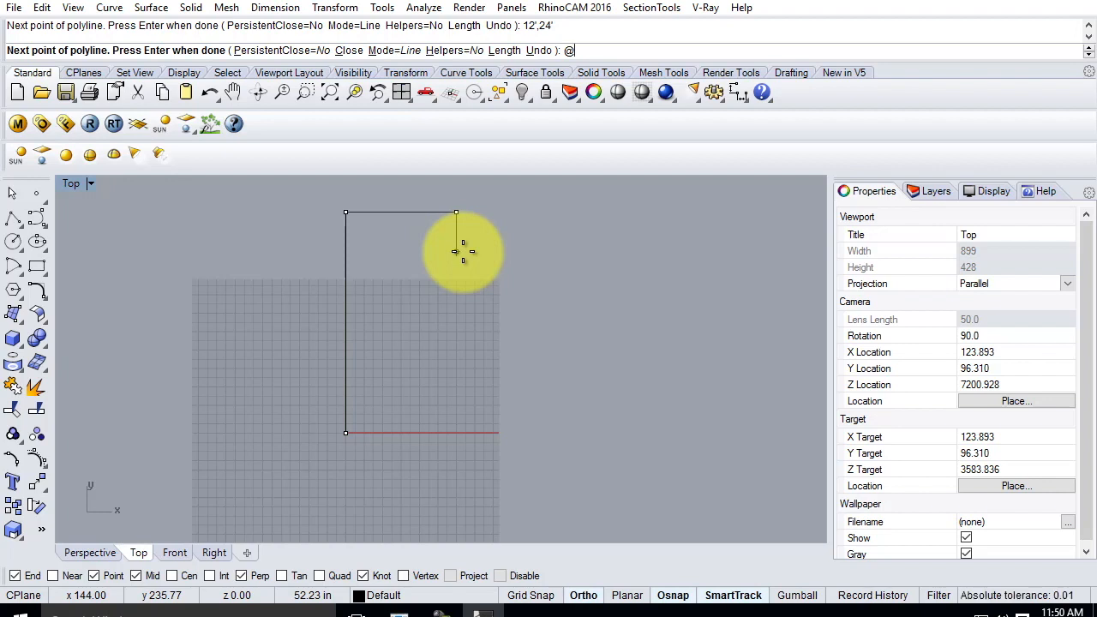
{"action": "type", "text": "0"}
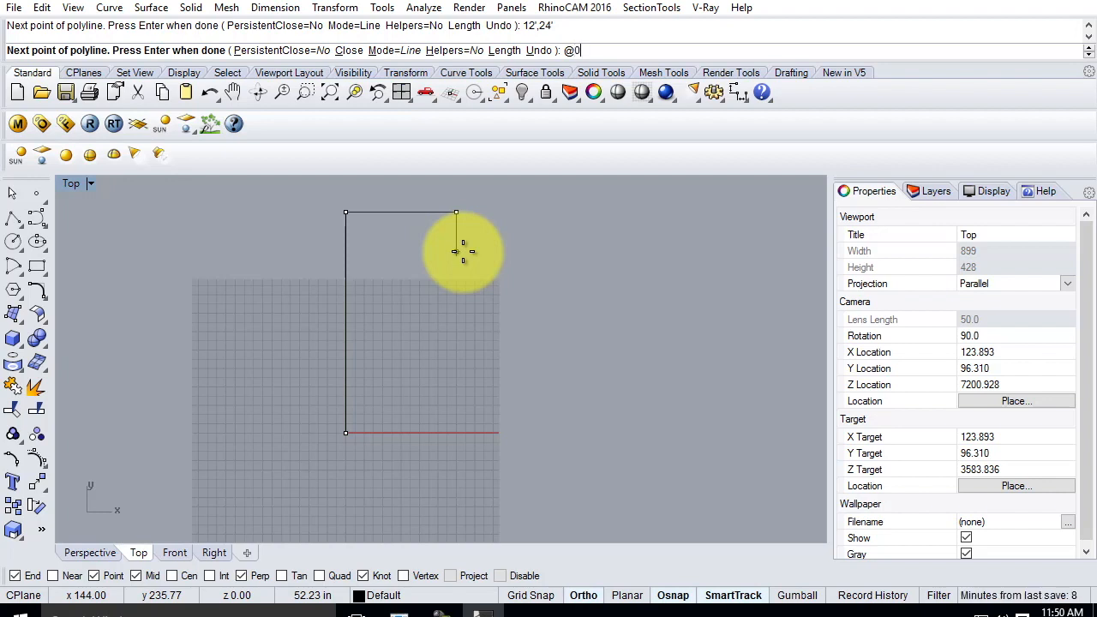
{"action": "type", "text": ",-6"}
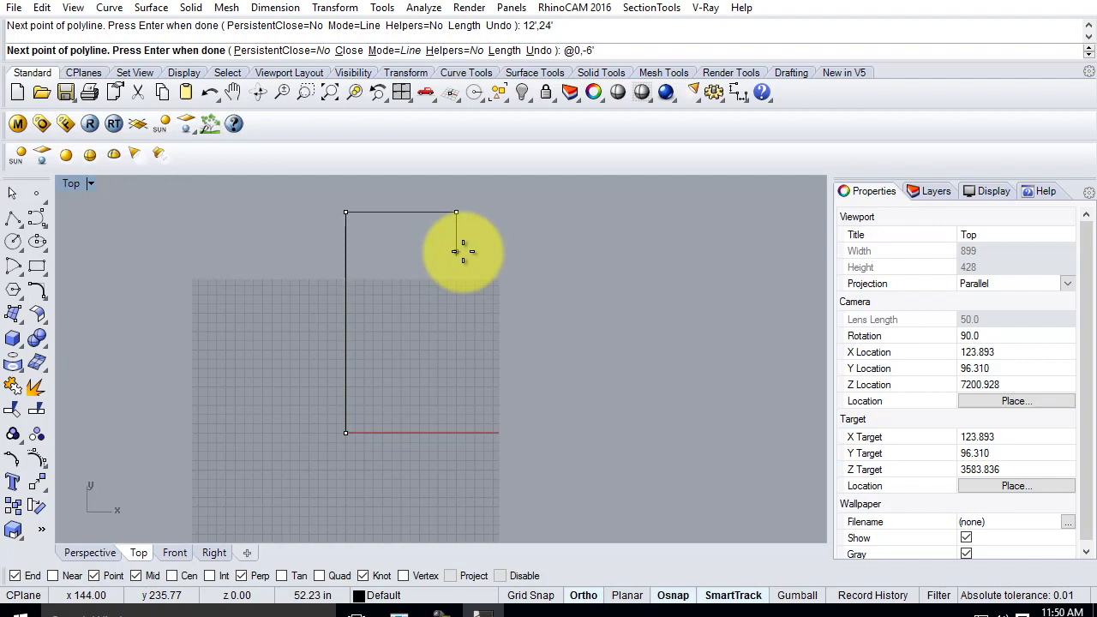
{"action": "key", "text": "Return"}
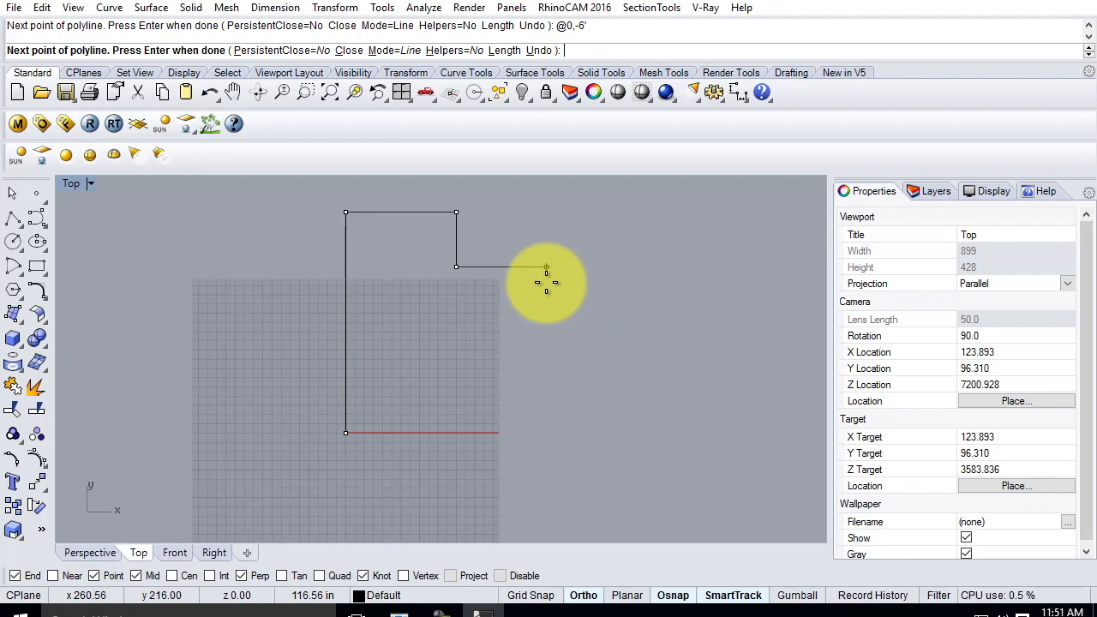
{"action": "type", "text": "@"}
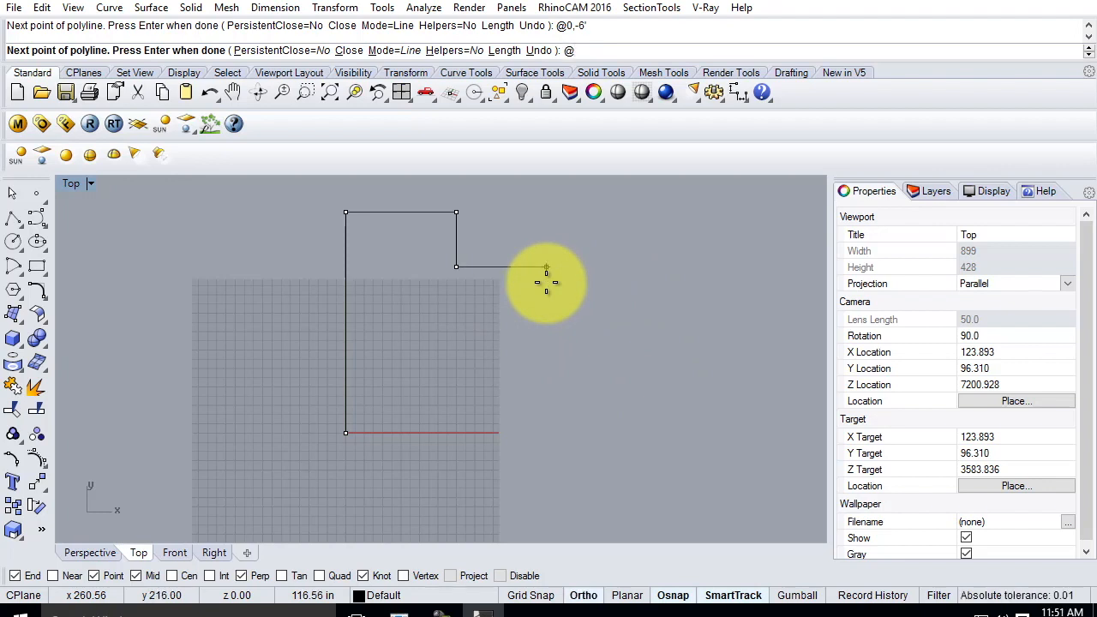
{"action": "type", "text": "12',"}
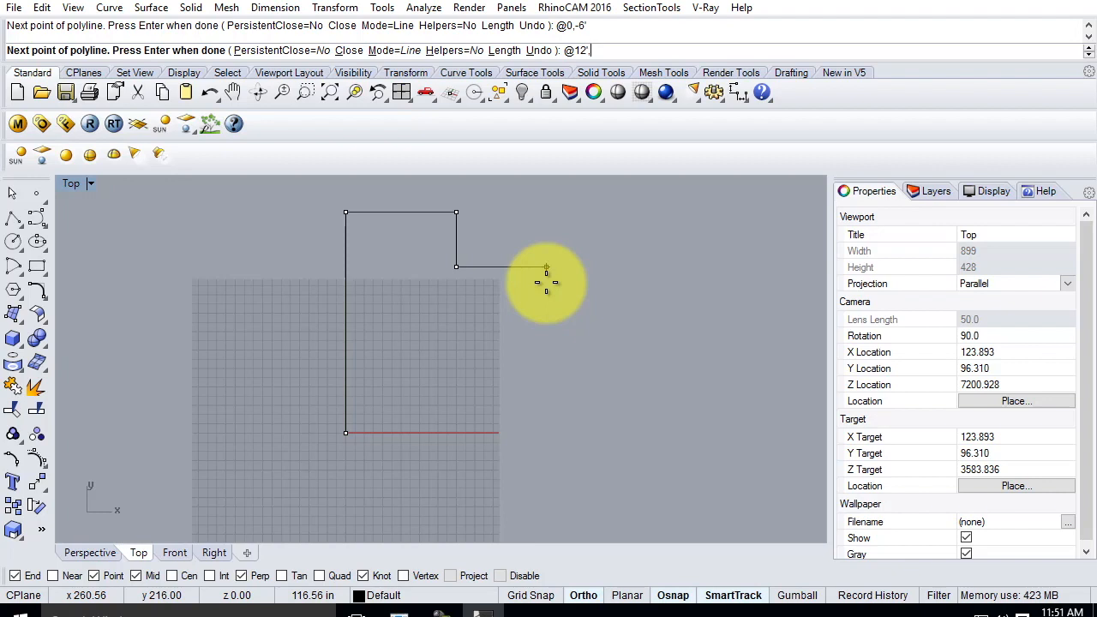
{"action": "type", "text": "0"}
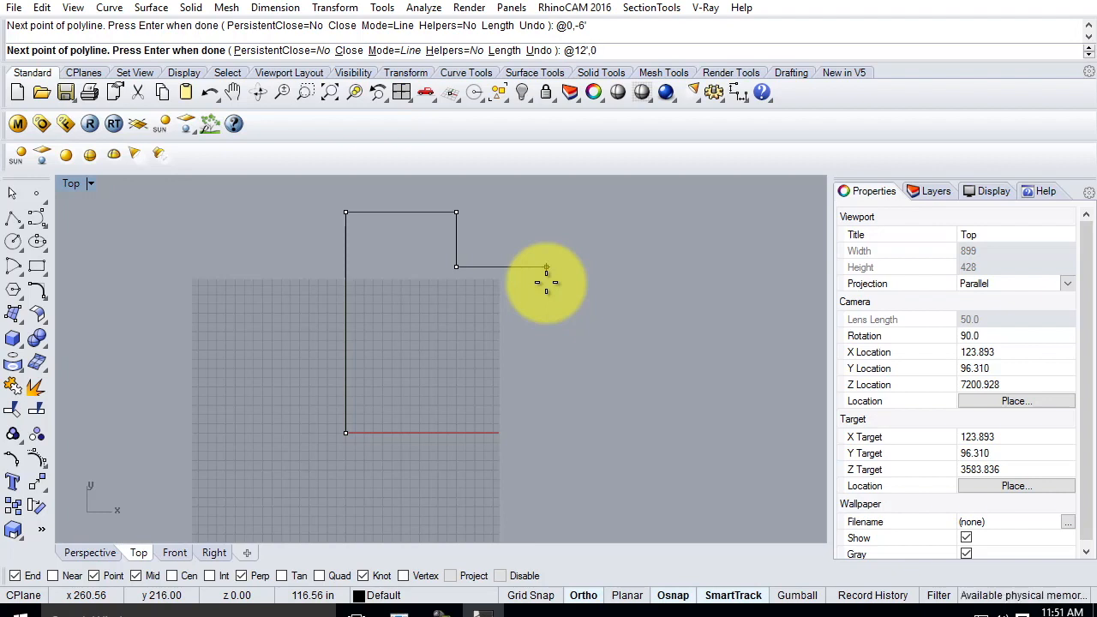
{"action": "key", "text": "Return"}
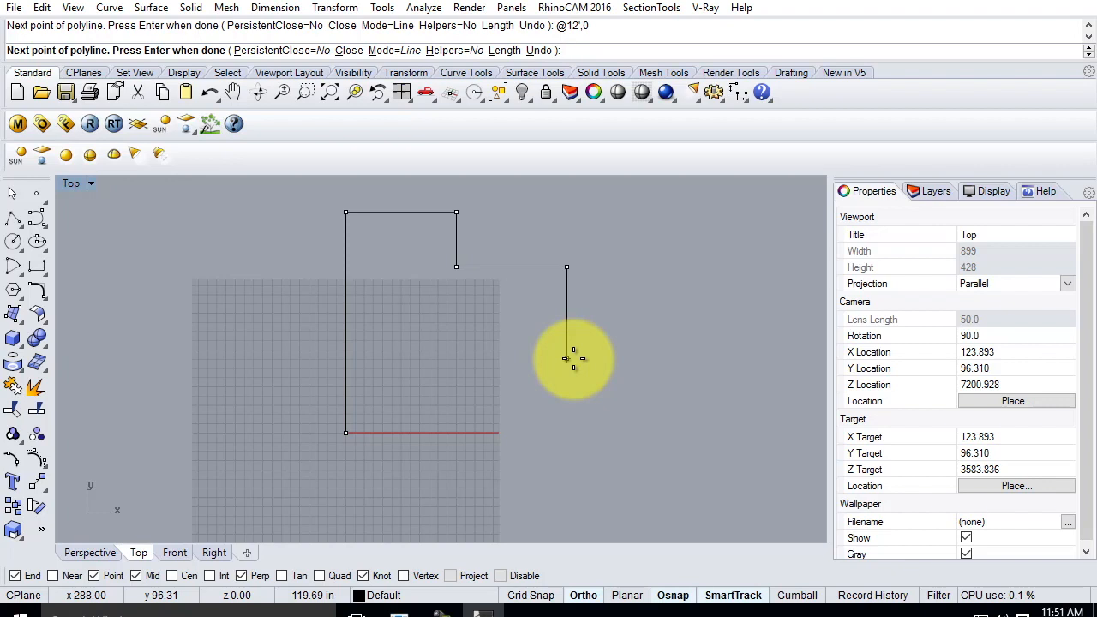
{"action": "key", "text": "ctrl+z"}
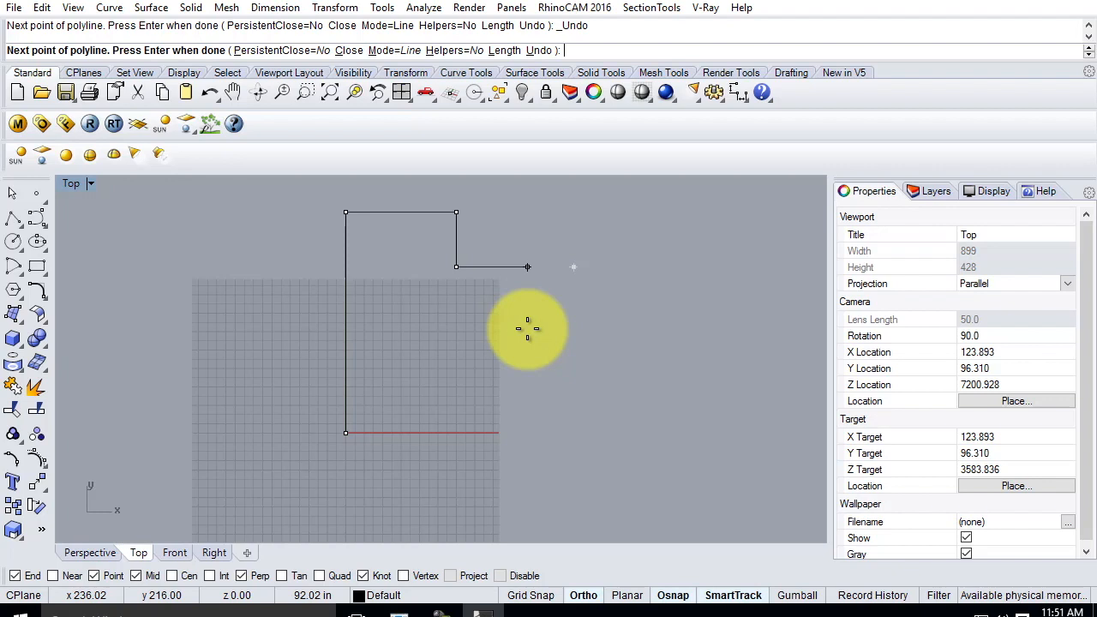
{"action": "type", "text": "@12',0"}
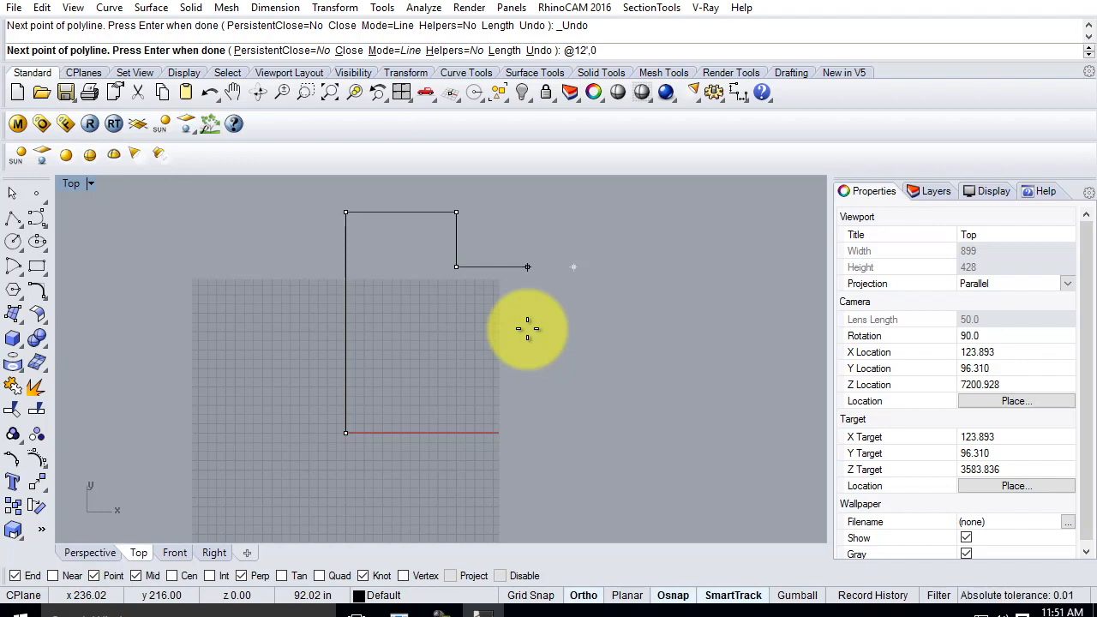
{"action": "key", "text": "Return"}
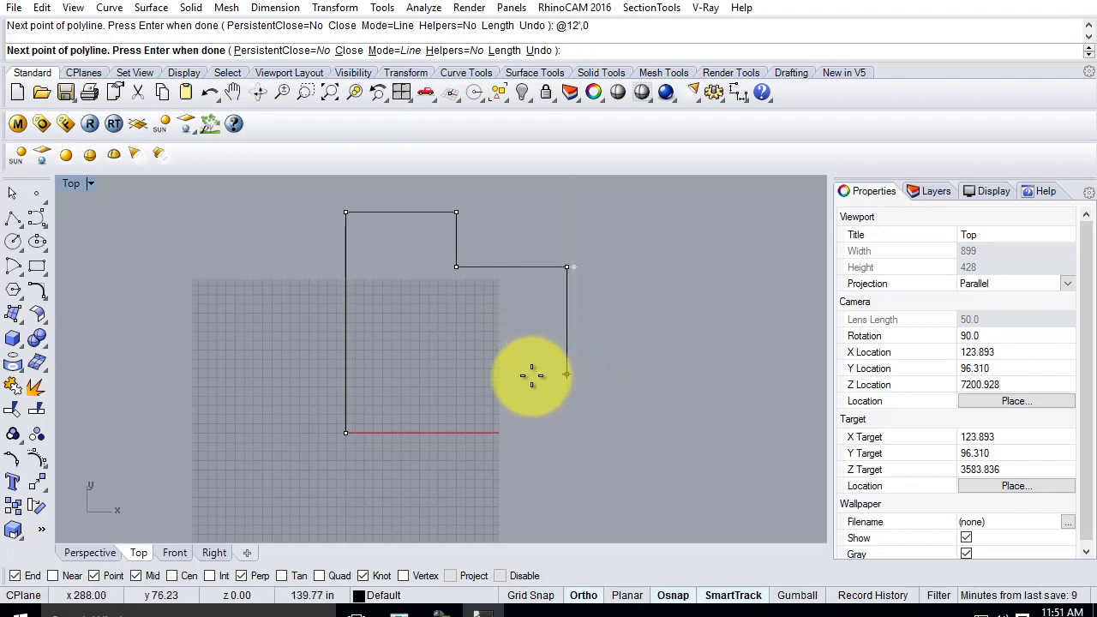
{"action": "type", "text": "@"}
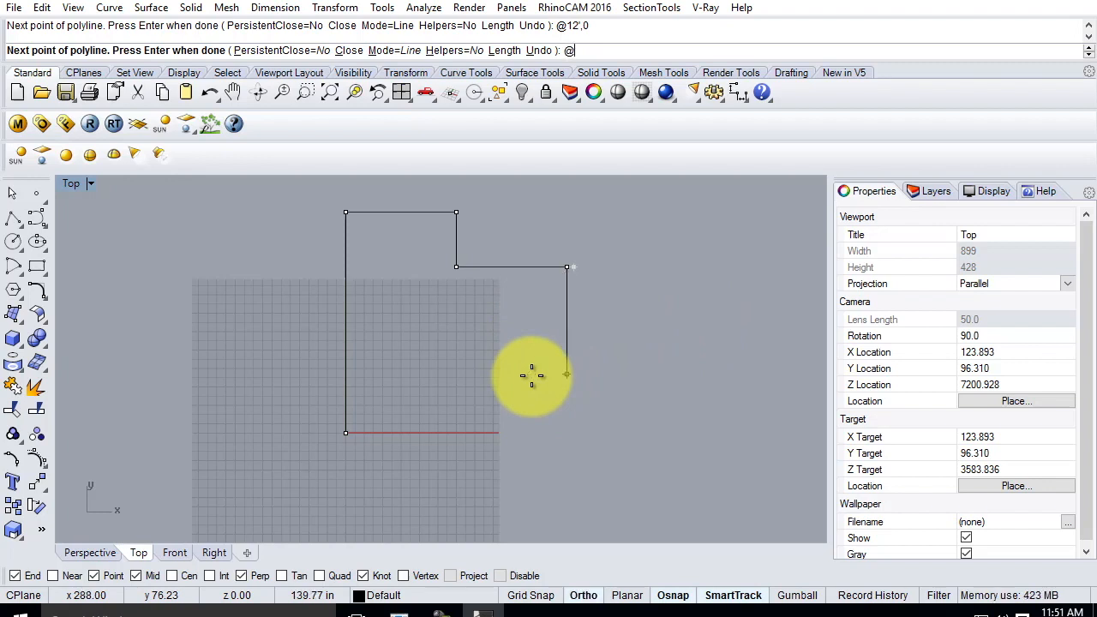
{"action": "type", "text": "0,-12"}
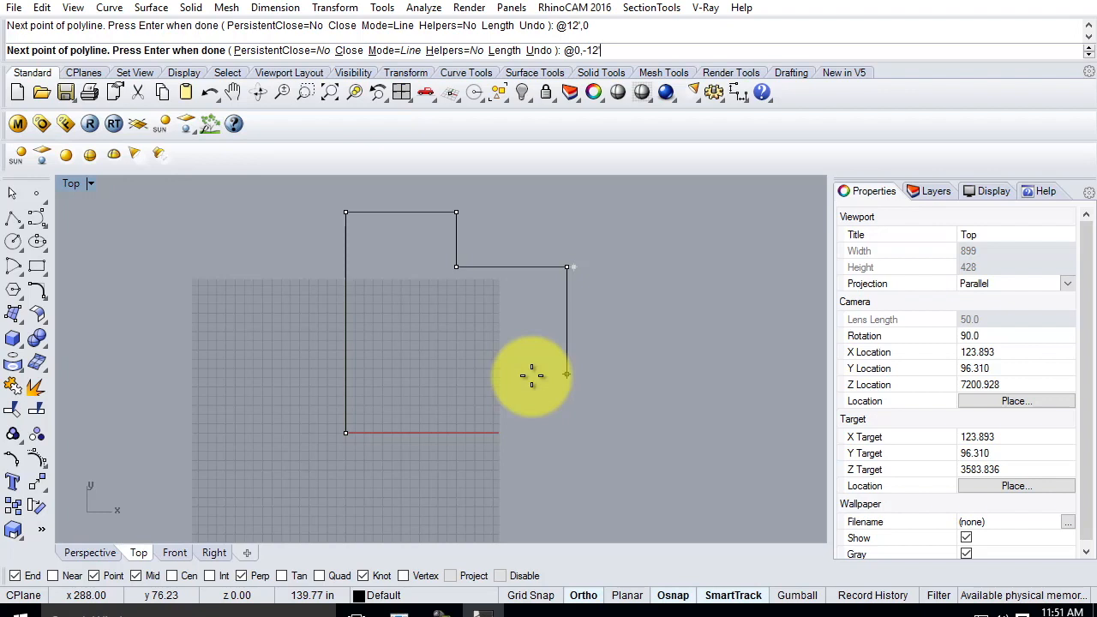
{"action": "key", "text": "Return"}
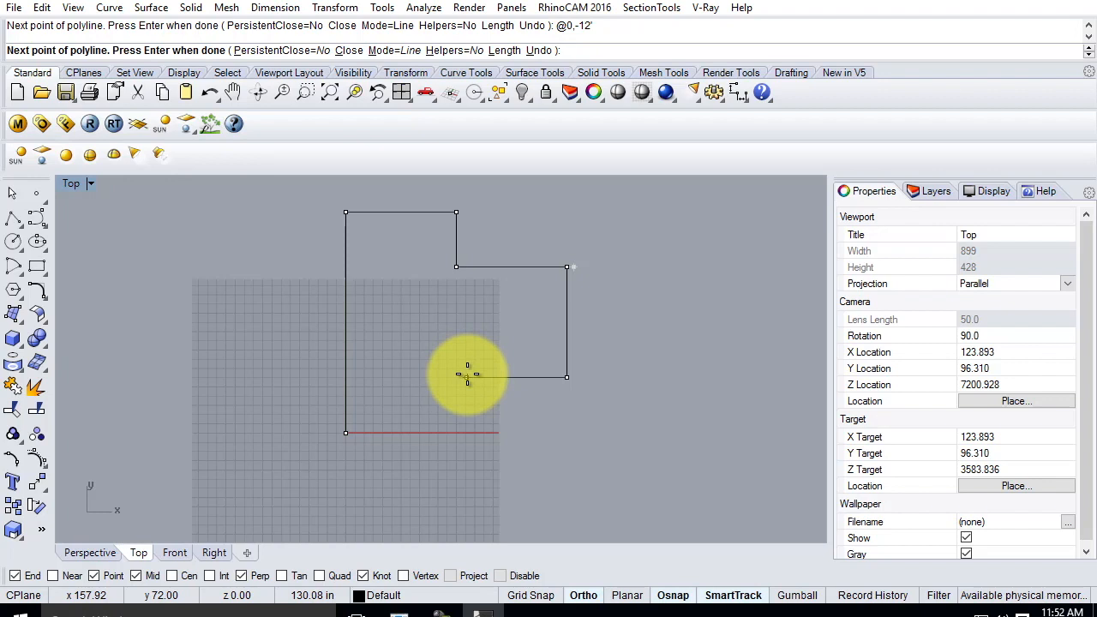
Step: Place the next polyline point at the absolute coordinates 12',6'
{"action": "type", "text": "1"}
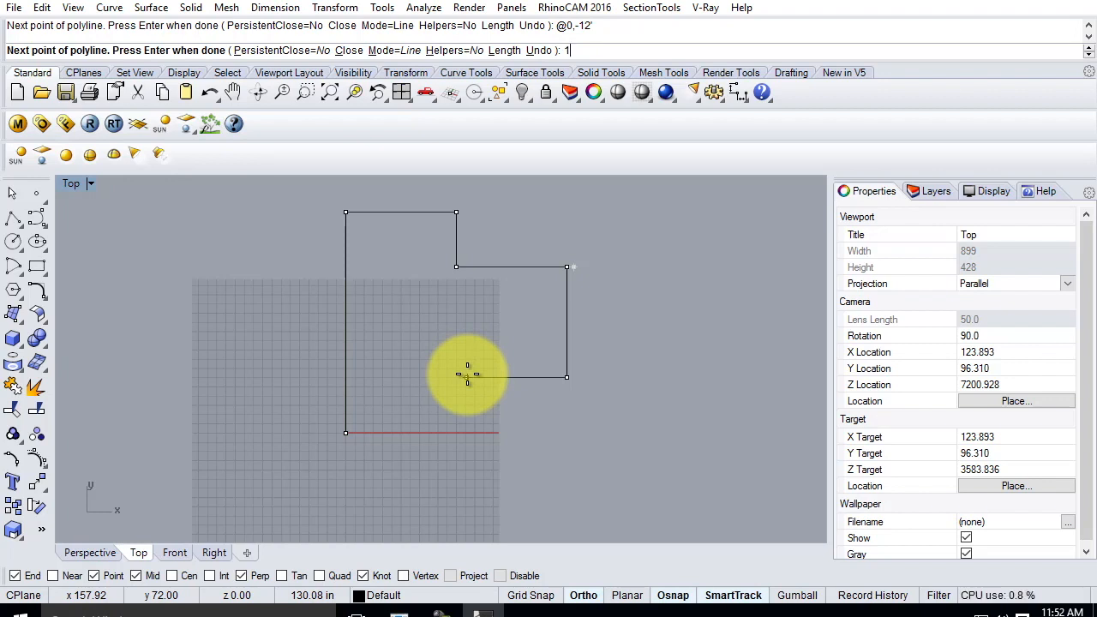
{"action": "type", "text": "2'6',6'"}
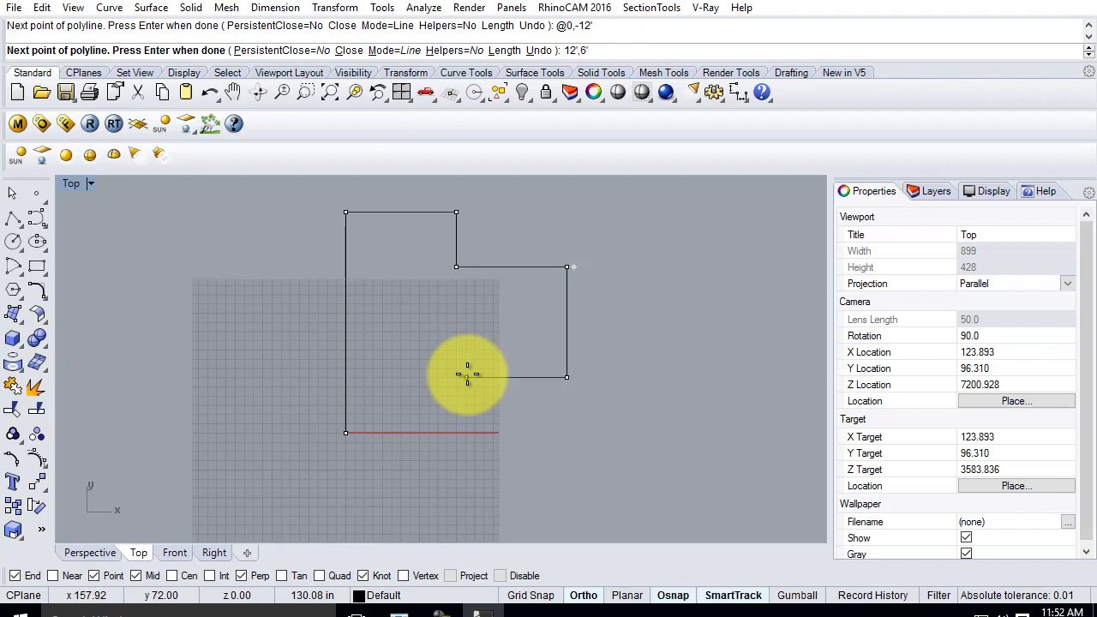
{"action": "key", "text": "Return"}
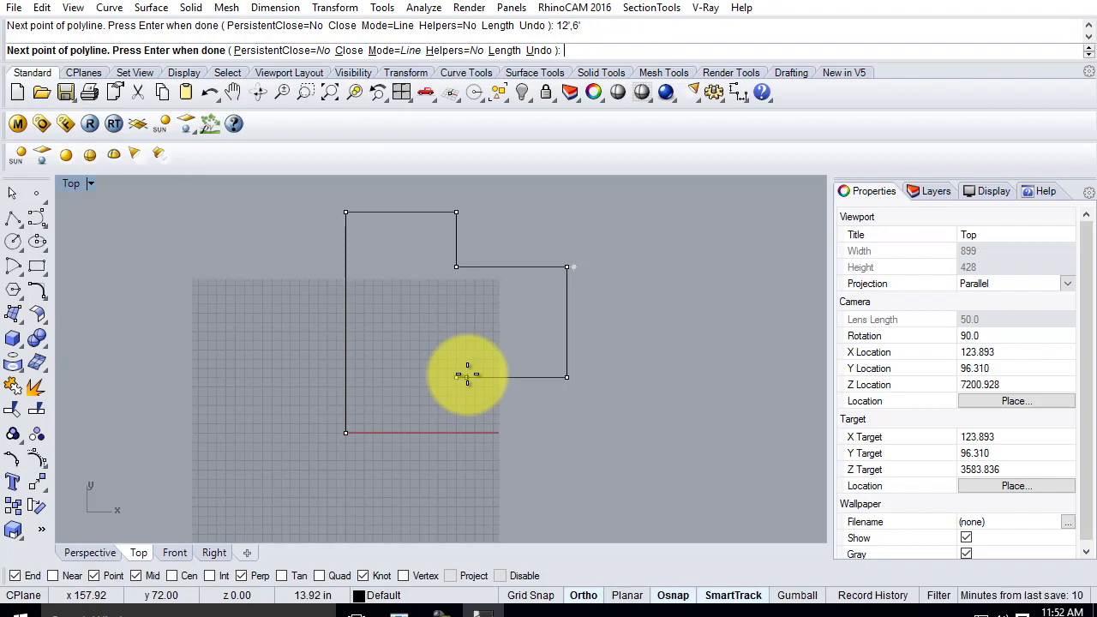
{"action": "left_click", "coordinate": [460, 377]}
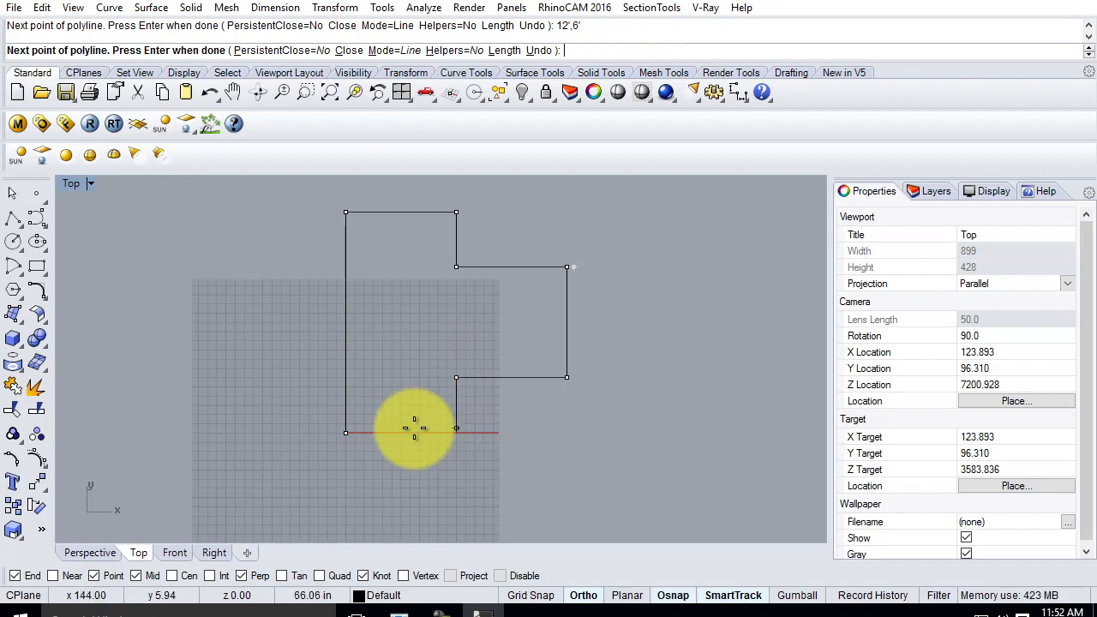
Step: Extend the polyline 6 feet down to the X axis using the relative coordinates @0,-6'
{"action": "key", "text": "F8"}
{"action": "type", "text": "@"}
{"action": "key", "text": "F8"}
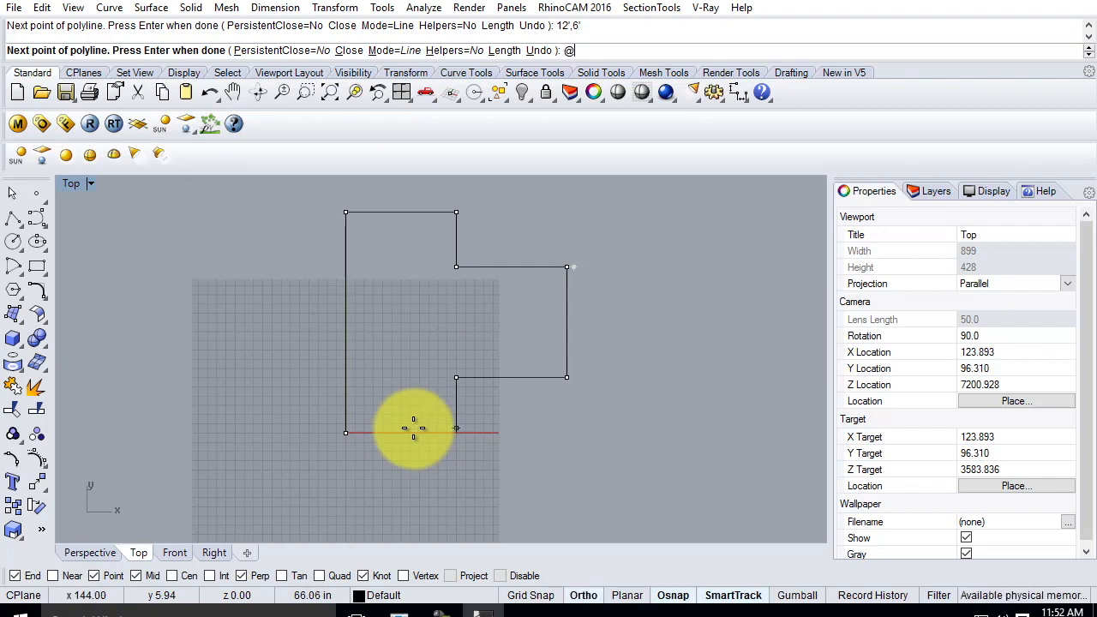
{"action": "type", "text": "0,-6"}
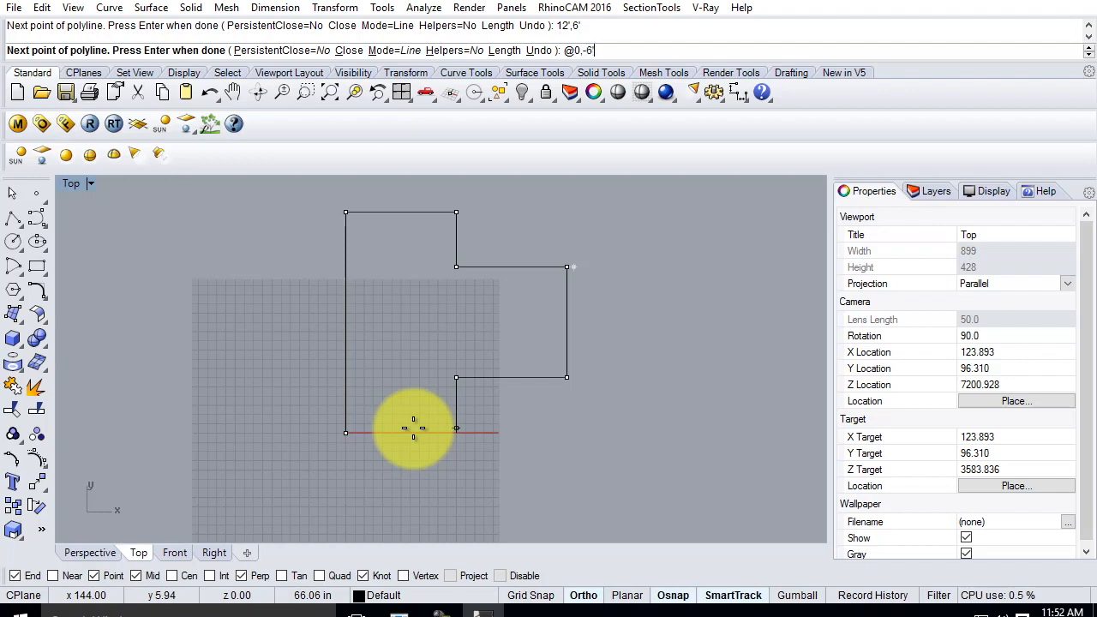
{"action": "key", "text": "Return"}
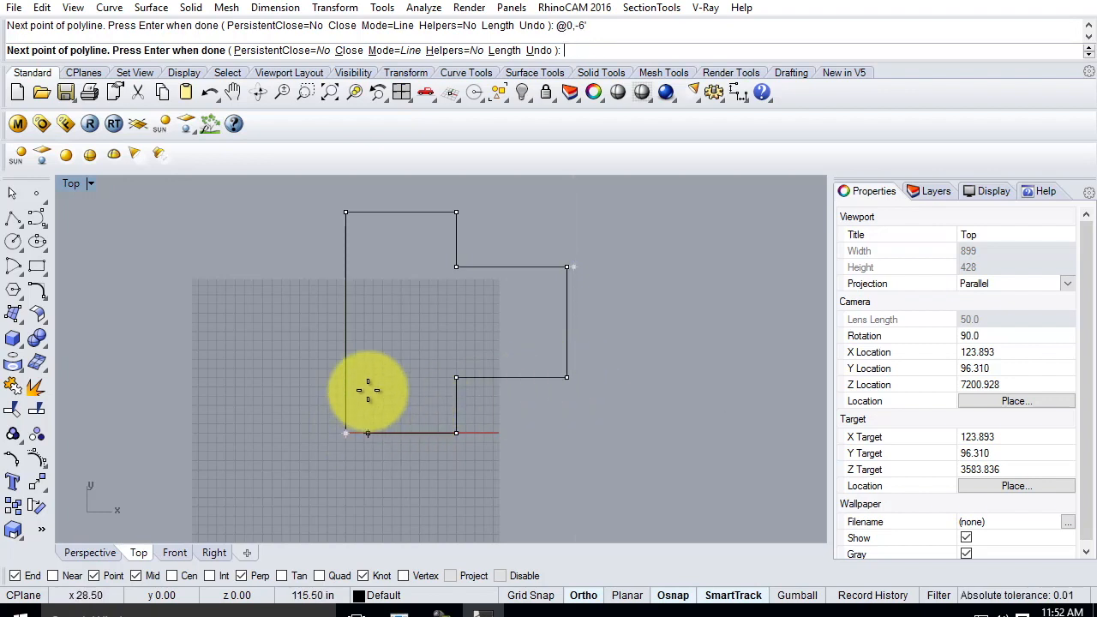
{"action": "scroll", "coordinate": [371, 466], "scroll_direction": "up", "scroll_amount": 2}
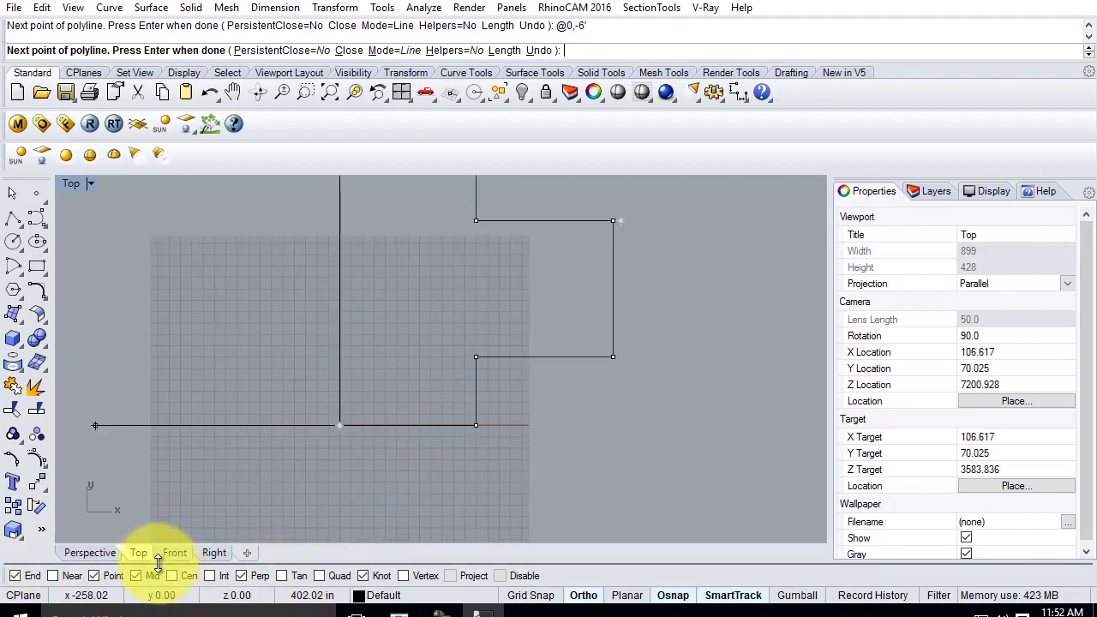
{"action": "left_click", "coordinate": [383, 9]}
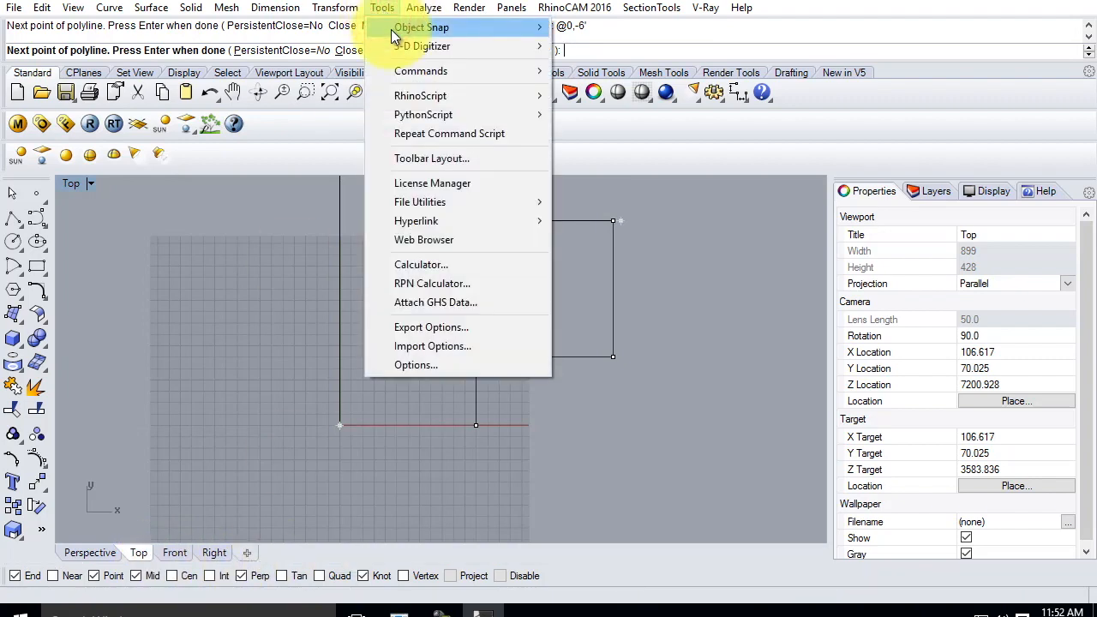
{"action": "mouse_move", "coordinate": [391, 28]}
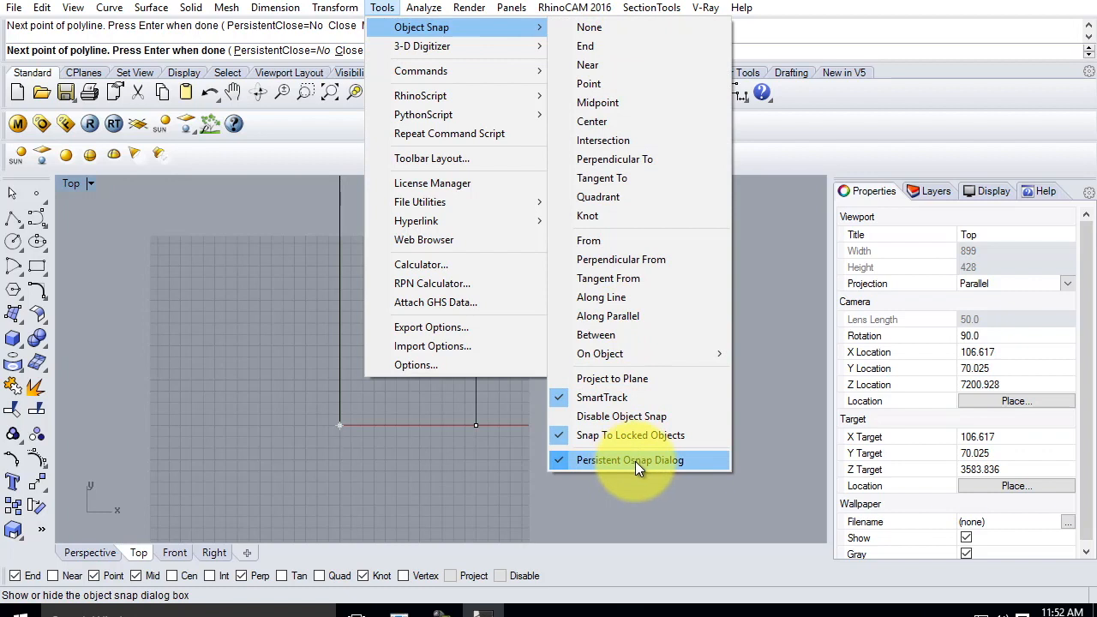
{"action": "left_click", "coordinate": [382, 7]}
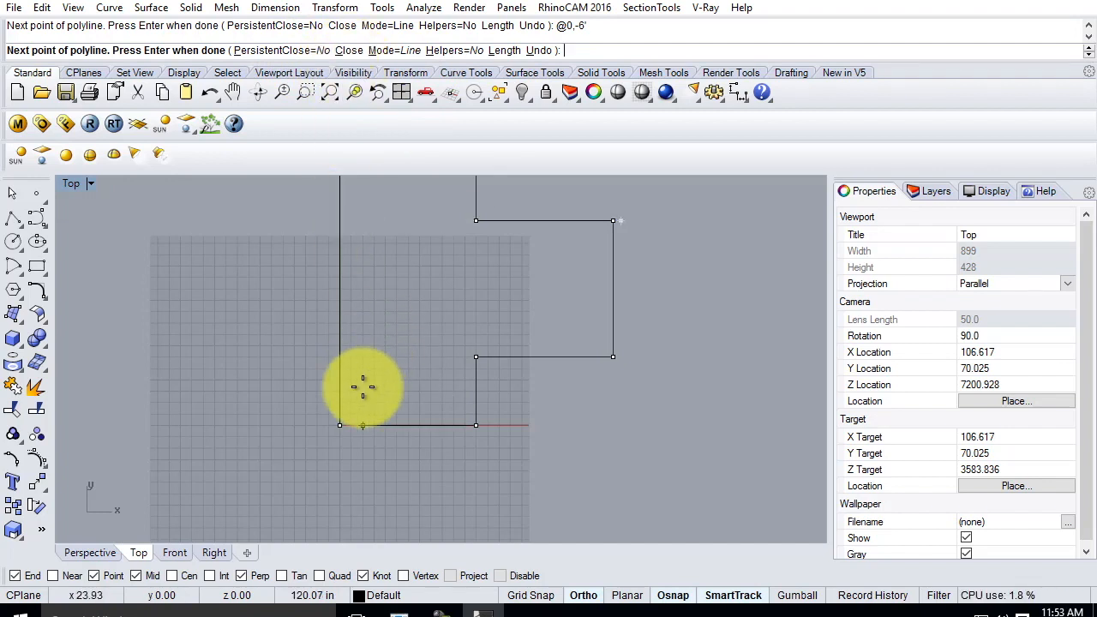
Step: Close the polyline back to its start point and select the finished outline to check its object type
{"action": "type", "text": "c"}
{"action": "key", "text": "Return"}
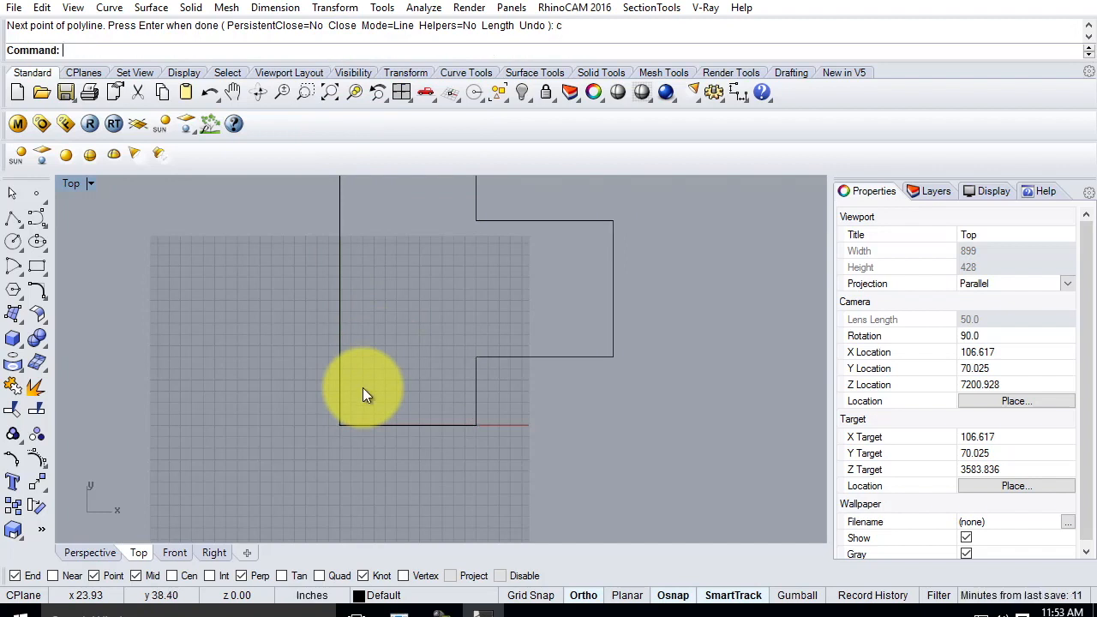
{"action": "left_click", "coordinate": [426, 424]}
{"action": "scroll", "coordinate": [330, 437], "scroll_direction": "down", "scroll_amount": 5}
{"action": "scroll", "coordinate": [395, 427], "scroll_direction": "up", "scroll_amount": 2}
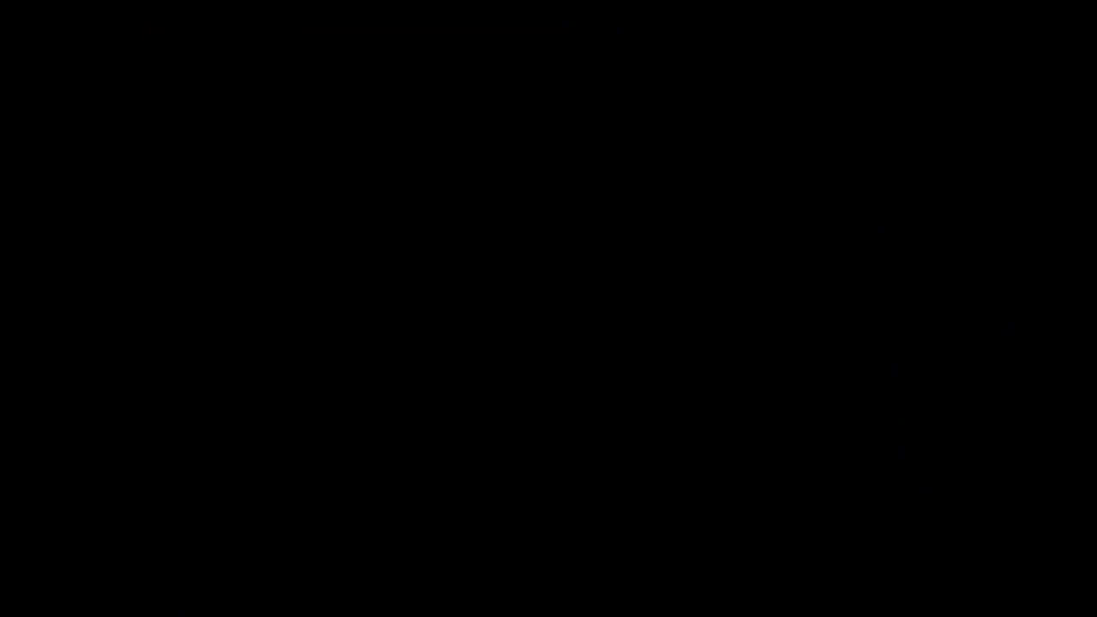
{"action": "left_click", "coordinate": [395, 421]}
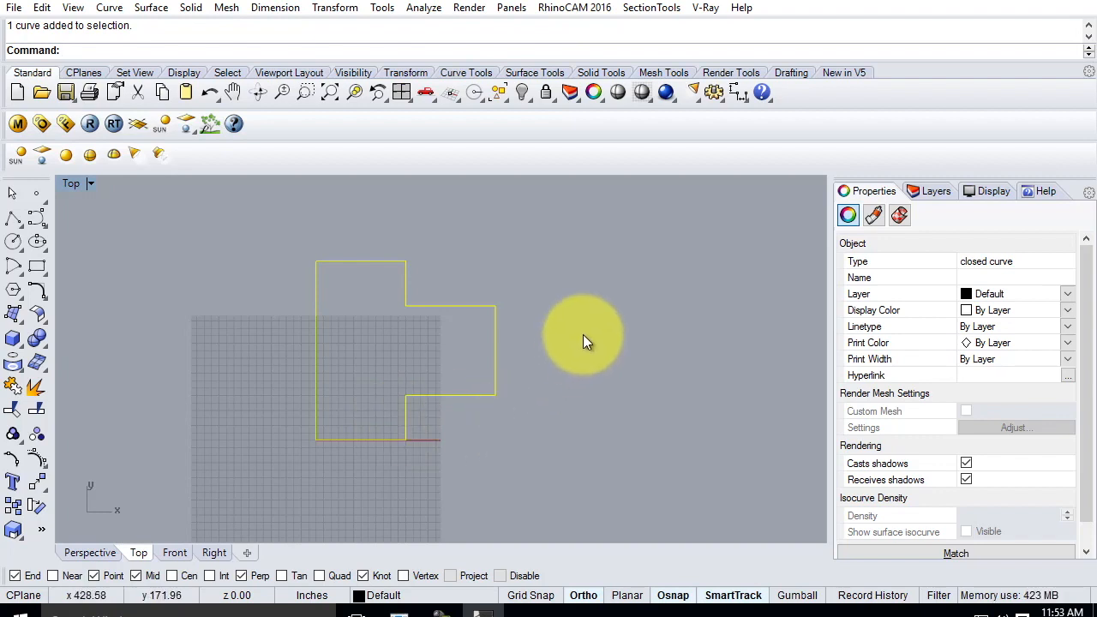
{"action": "left_click", "coordinate": [559, 273]}
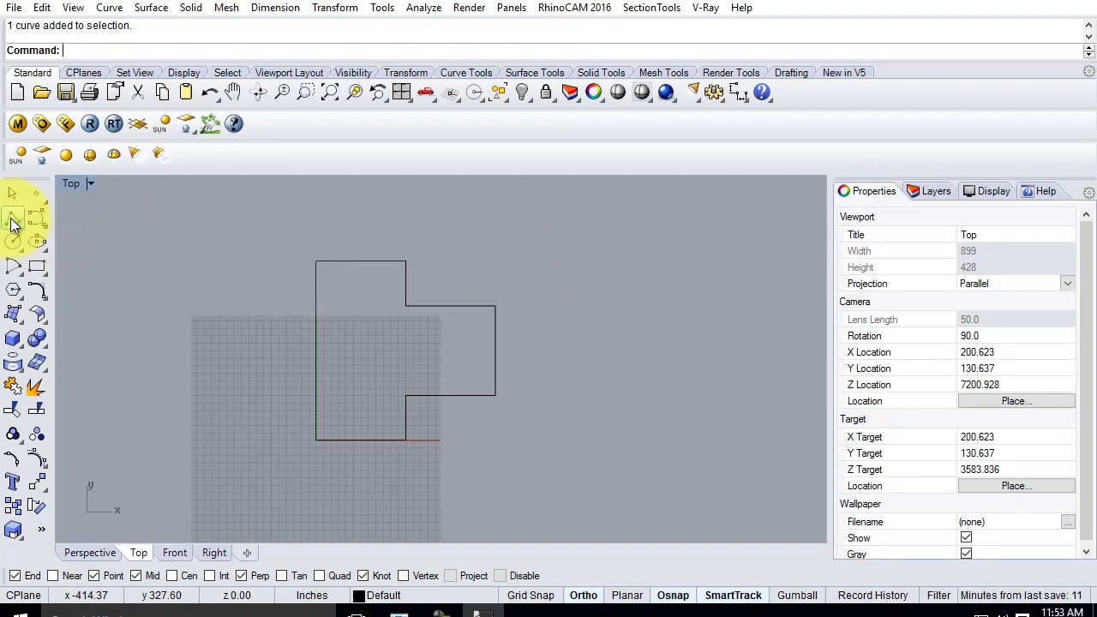
Step: Start a second polyline in the empty area beside the finished outline, with a first segment constrained to 24' straight up
{"action": "left_click", "coordinate": [12, 220]}
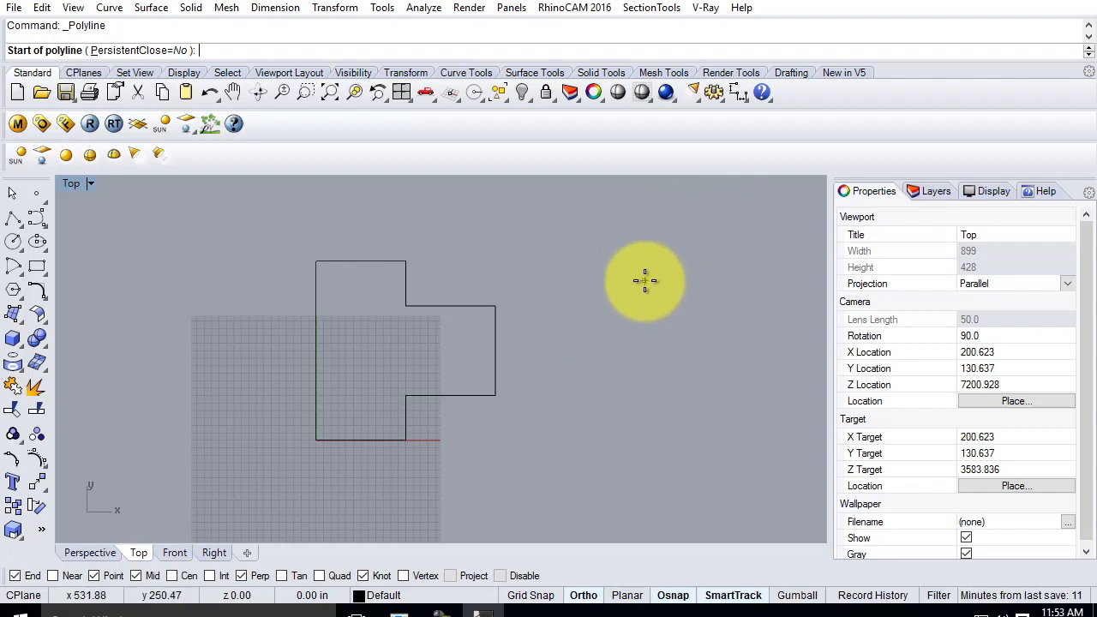
{"action": "left_click", "coordinate": [642, 291]}
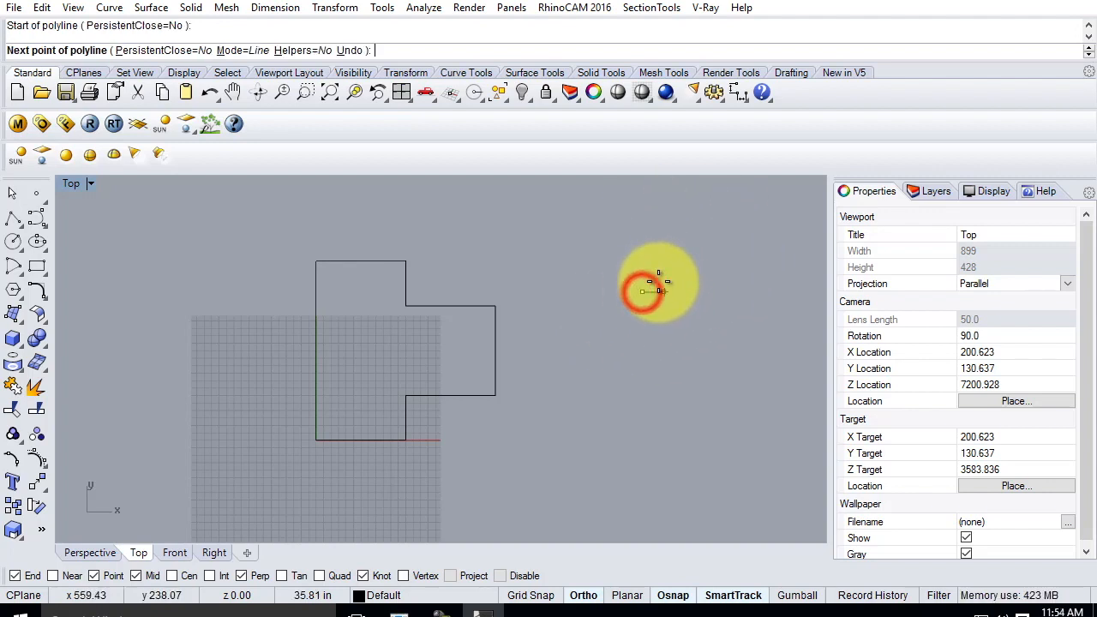
{"action": "scroll", "coordinate": [608, 299], "scroll_direction": "down", "scroll_amount": 2}
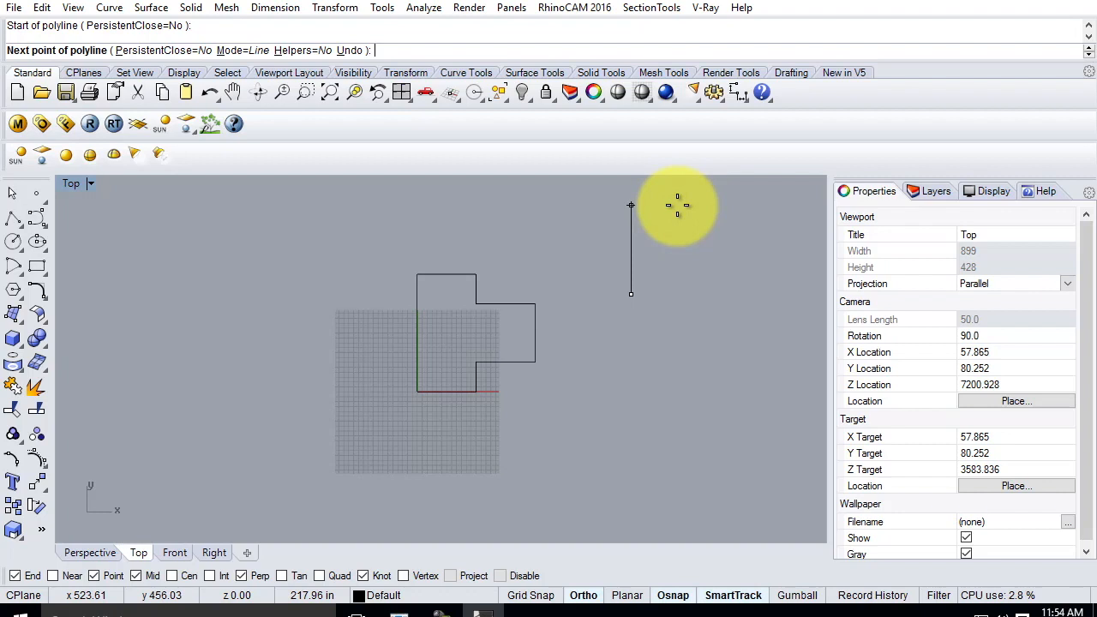
{"action": "type", "text": "24'"}
{"action": "key", "text": "Return"}
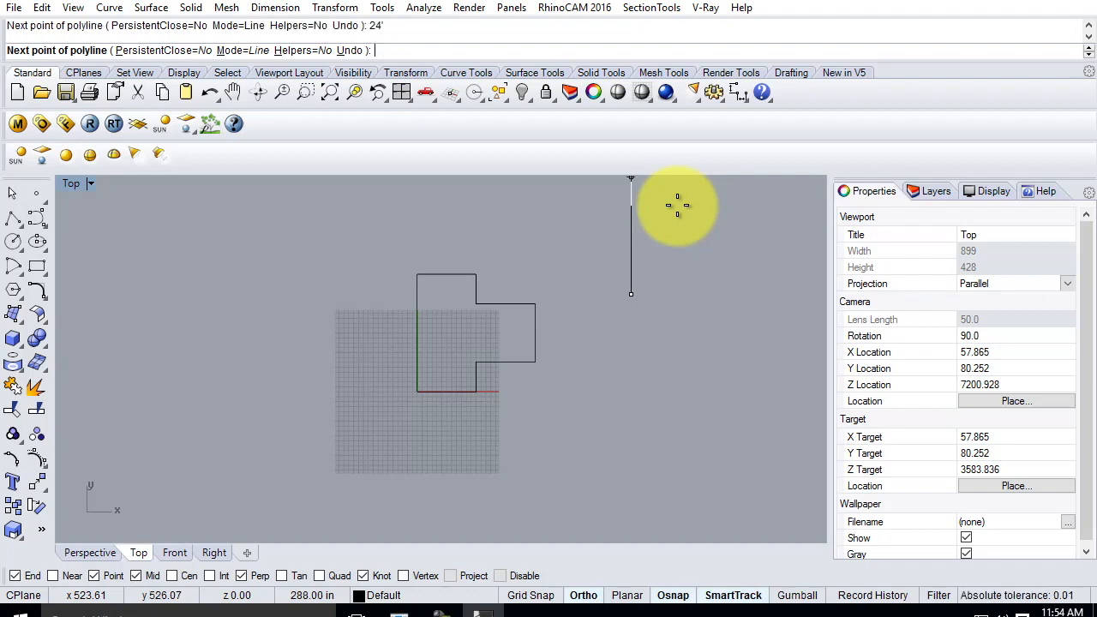
{"action": "scroll", "coordinate": [630, 248], "scroll_direction": "down", "scroll_amount": 3}
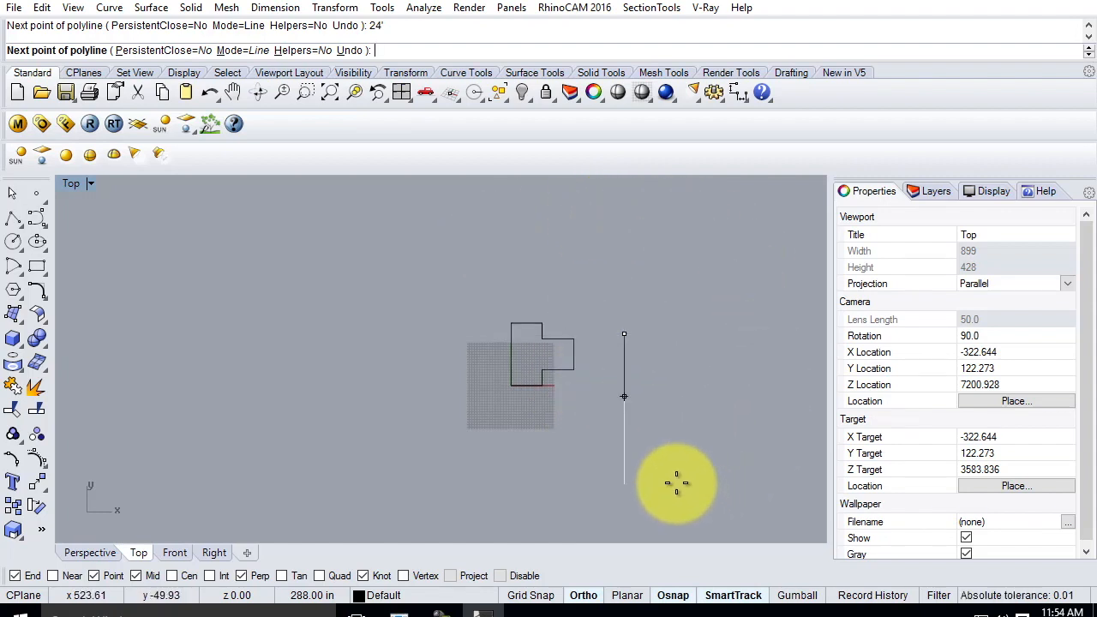
{"action": "left_click", "coordinate": [616, 208]}
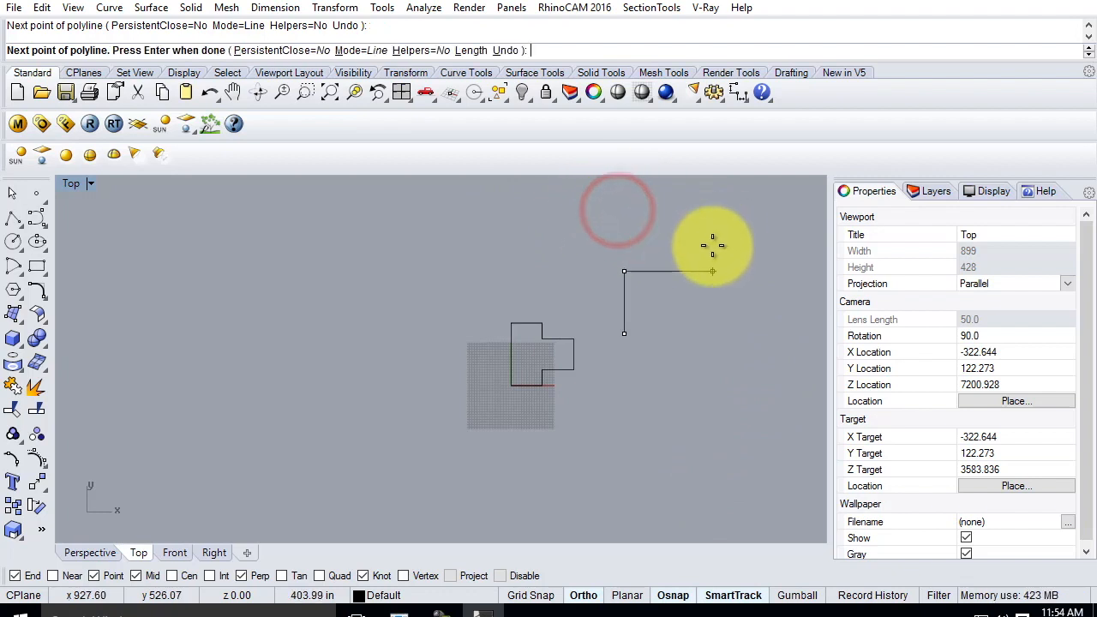
Step: Extend the second polyline 12' in the positive X direction and 6' down using length constraints
{"action": "type", "text": "12'"}
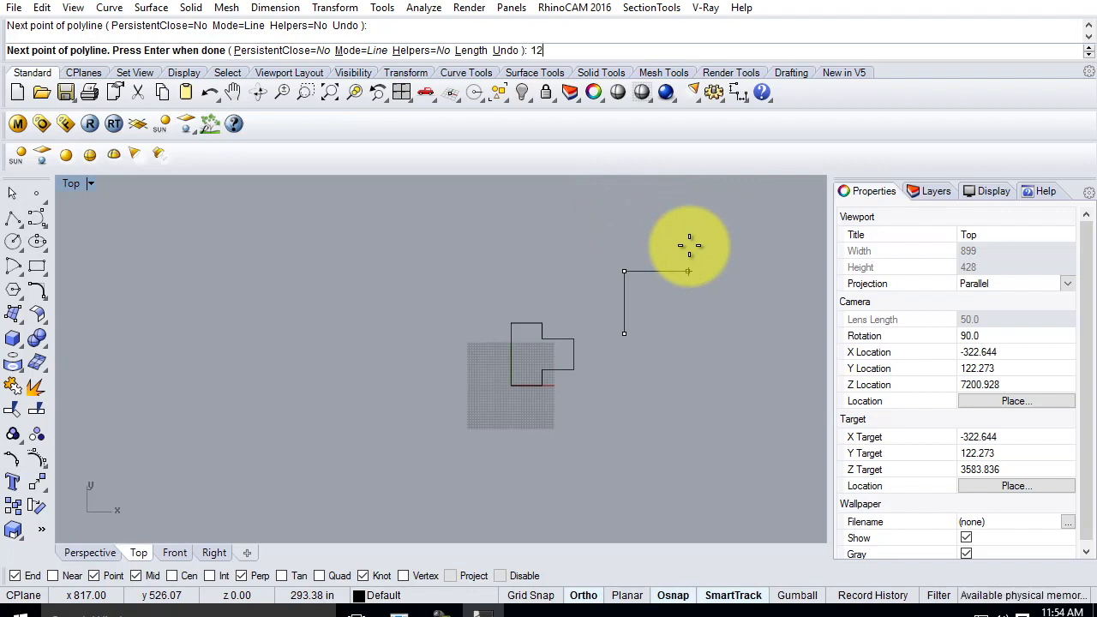
{"action": "key", "text": "Return"}
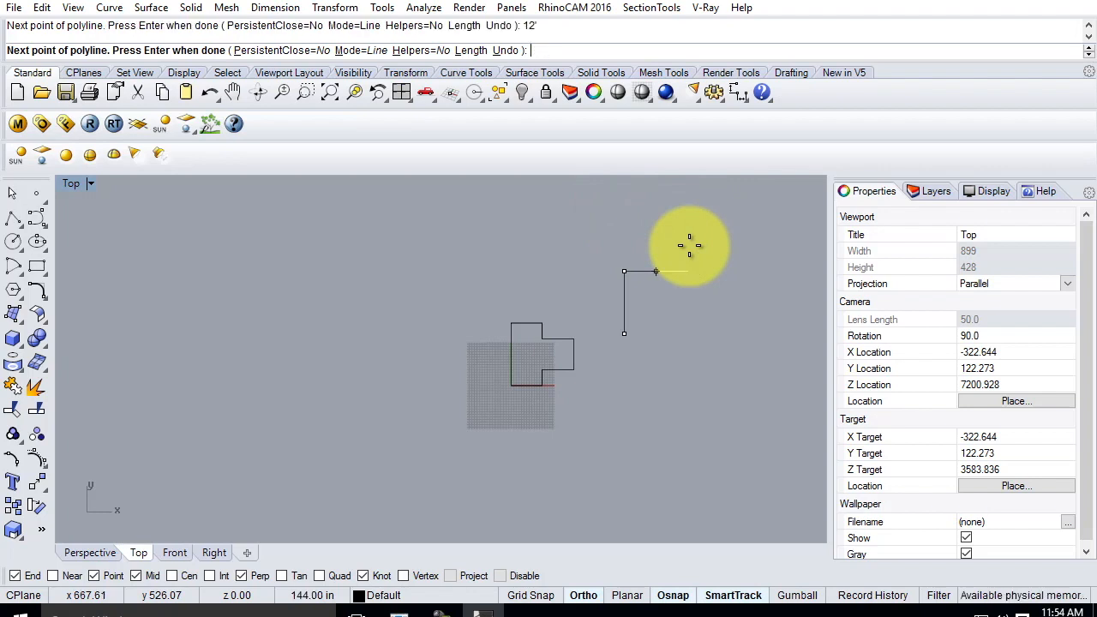
{"action": "left_click", "coordinate": [735, 277]}
{"action": "type", "text": "6'"}
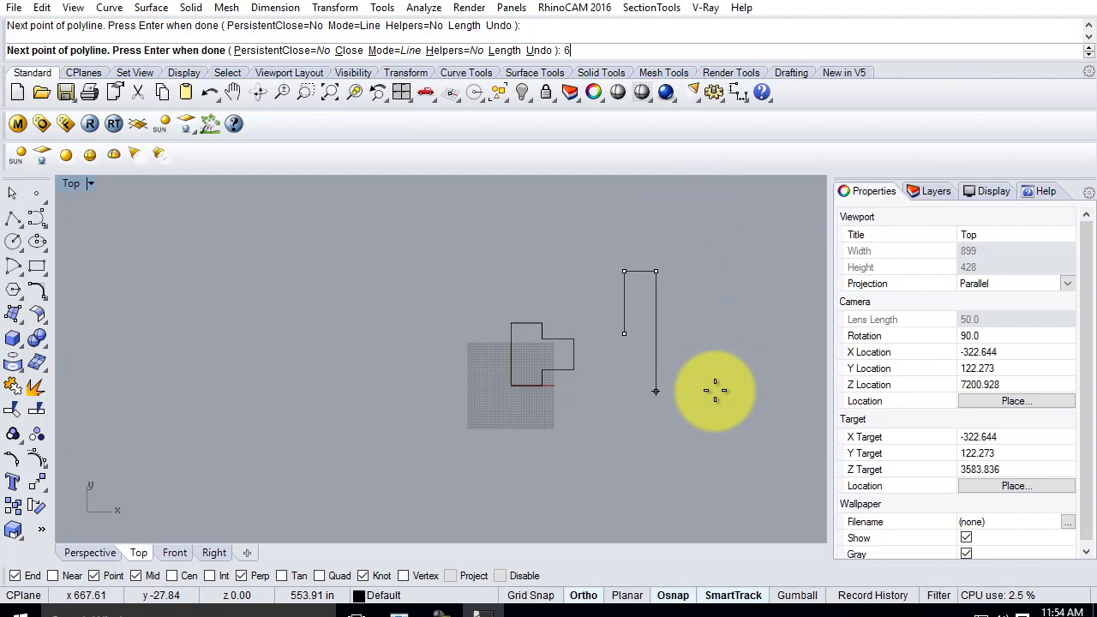
{"action": "key", "text": "Return"}
{"action": "left_click", "coordinate": [709, 403]}
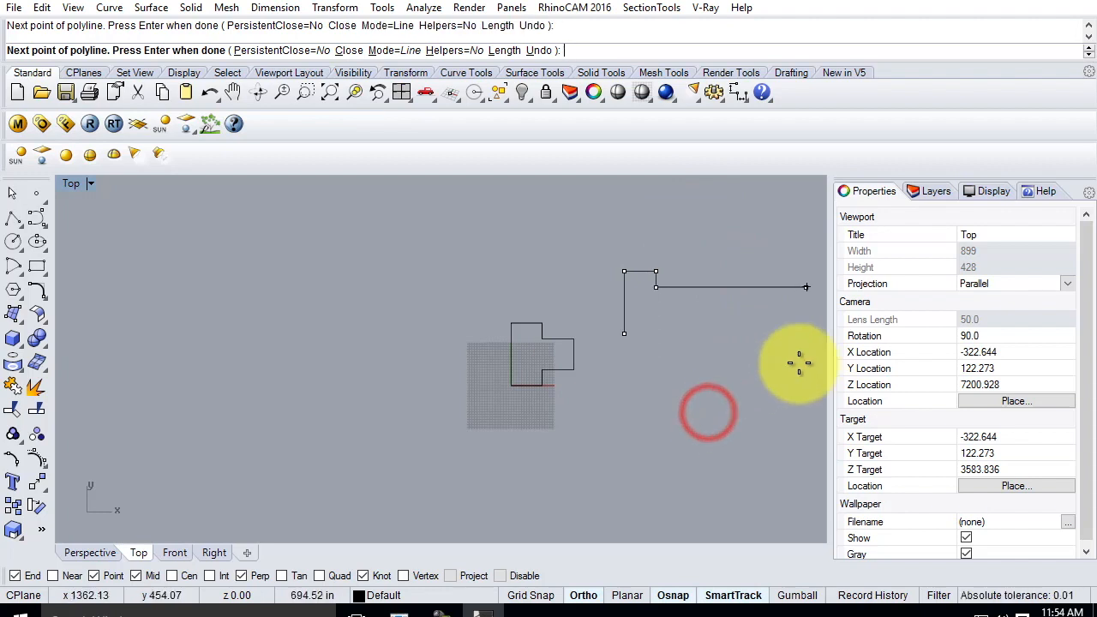
Step: Add a 12' segment in the positive X direction and a 12' downward segment to the second polyline
{"action": "type", "text": "12'"}
{"action": "key", "text": "Return"}
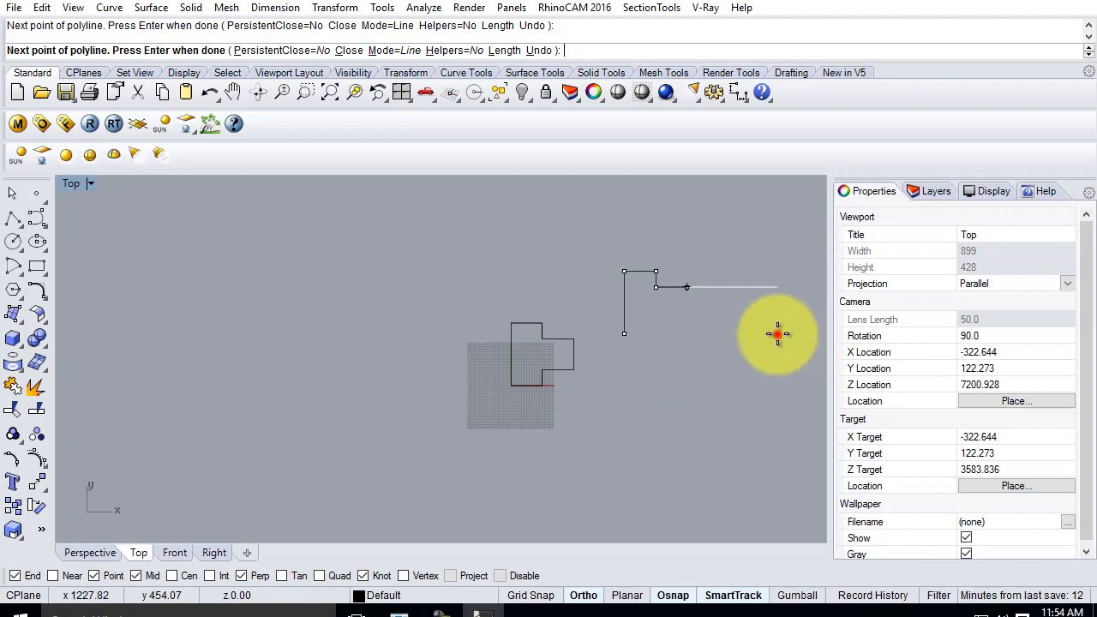
{"action": "left_click", "coordinate": [776, 335]}
{"action": "type", "text": "12'"}
{"action": "key", "text": "Return"}
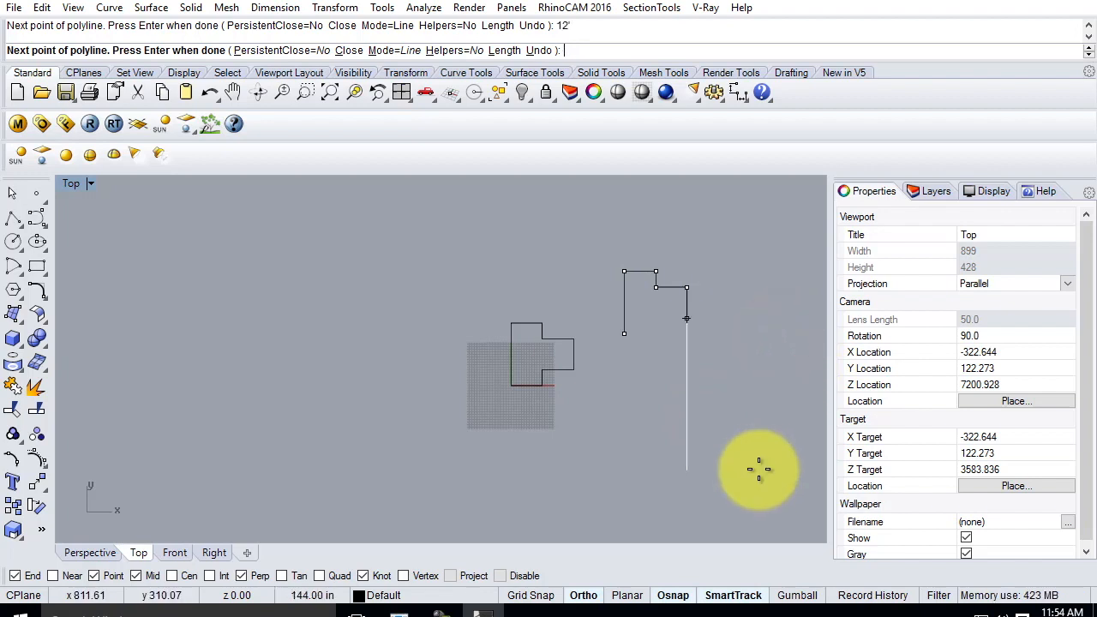
{"action": "left_click", "coordinate": [758, 469]}
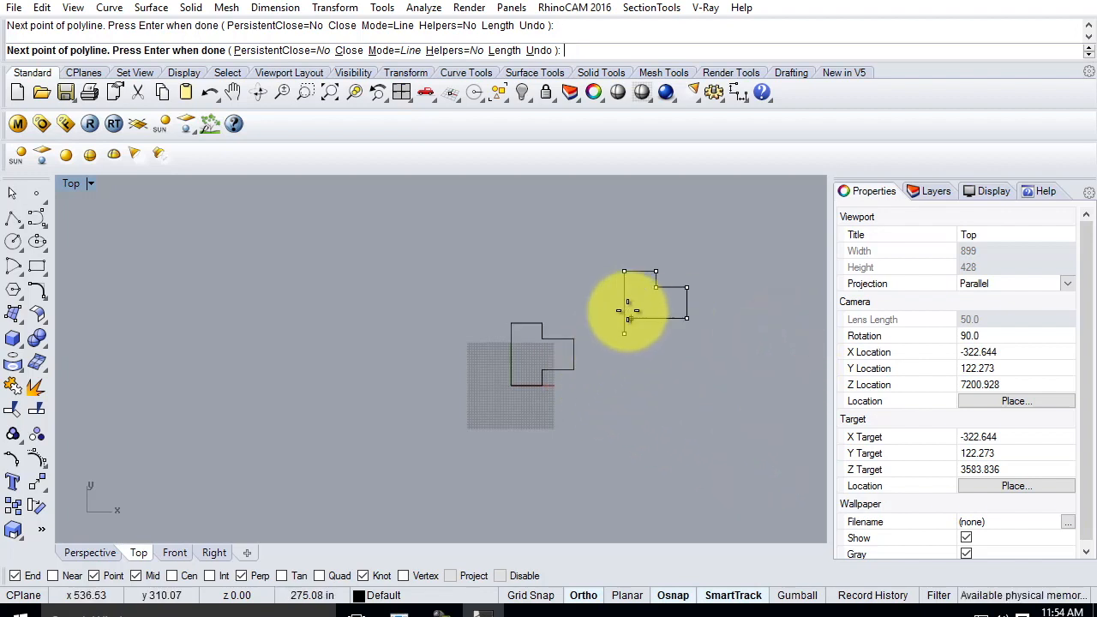
Step: Extend the second polyline 12' in the negative X direction and 6' down, and close it to its start point
{"action": "type", "text": "12'"}
{"action": "key", "text": "Return"}
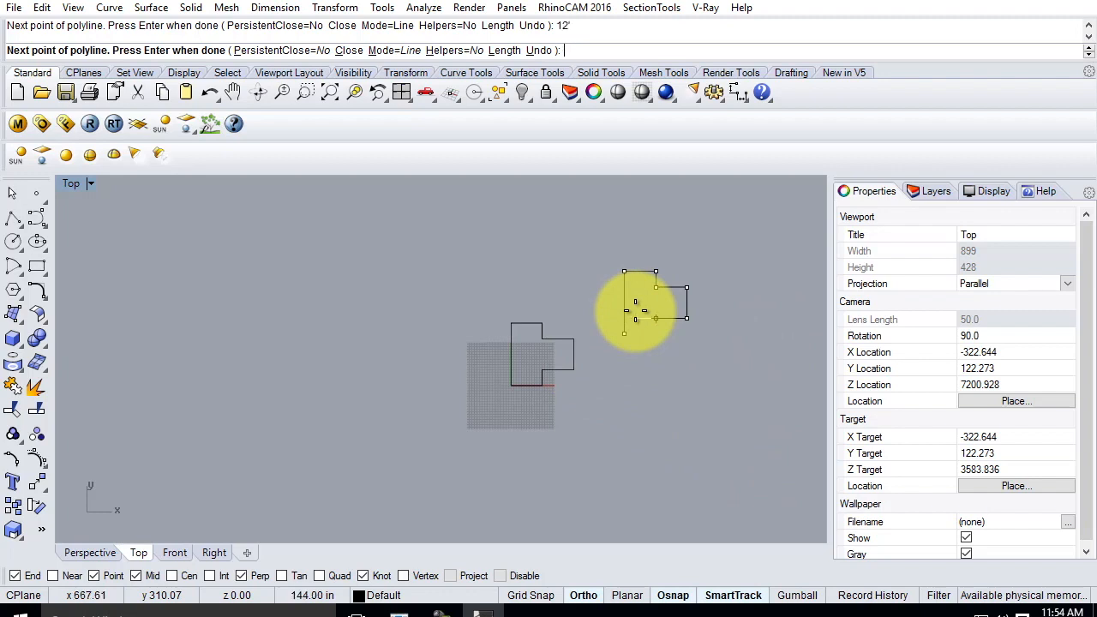
{"action": "left_click", "coordinate": [635, 311]}
{"action": "type", "text": "6'"}
{"action": "key", "text": "Return"}
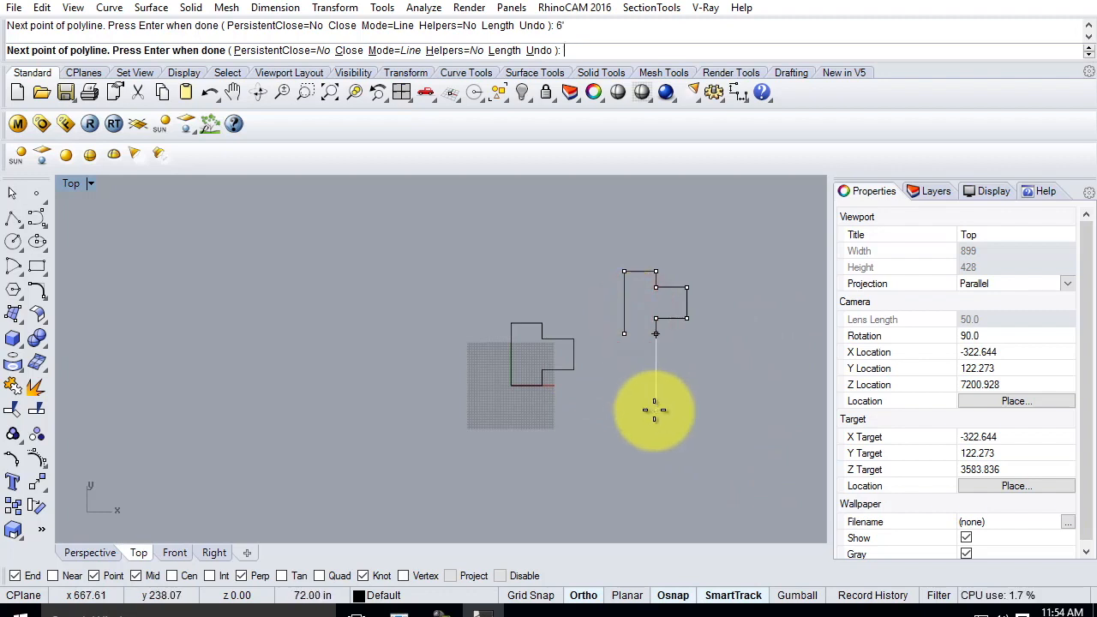
{"action": "left_click", "coordinate": [654, 410]}
{"action": "type", "text": "c"}
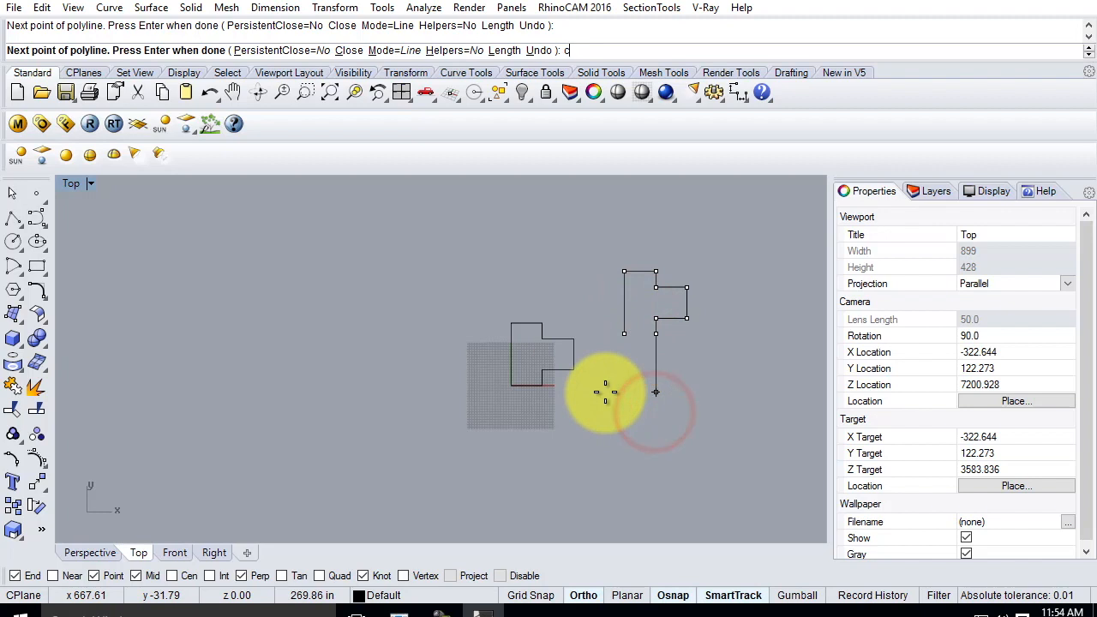
{"action": "key", "text": "Return"}
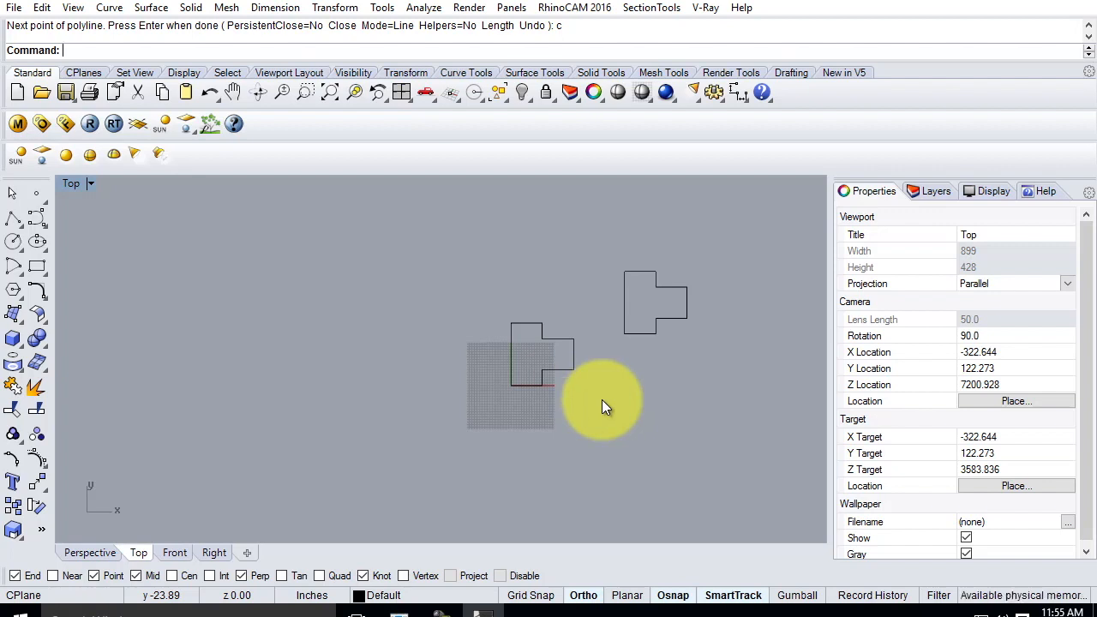
Step: Delete the second outline, keeping only the one drawn from the origin
{"action": "left_click_drag", "start_coordinate": [616, 223], "coordinate": [722, 435]}
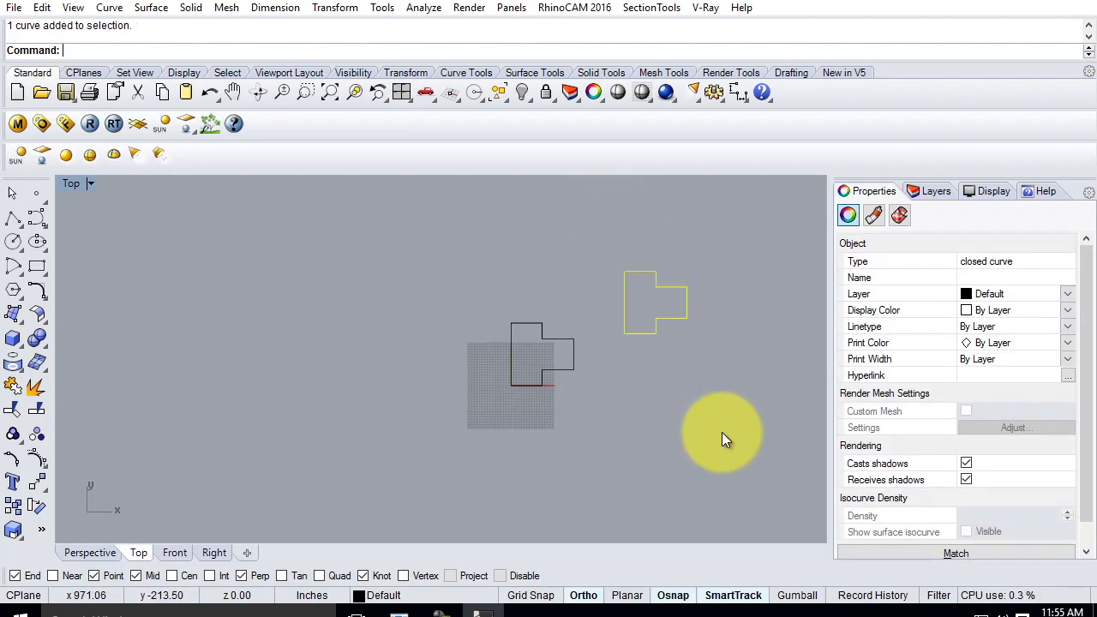
{"action": "key", "text": "Delete"}
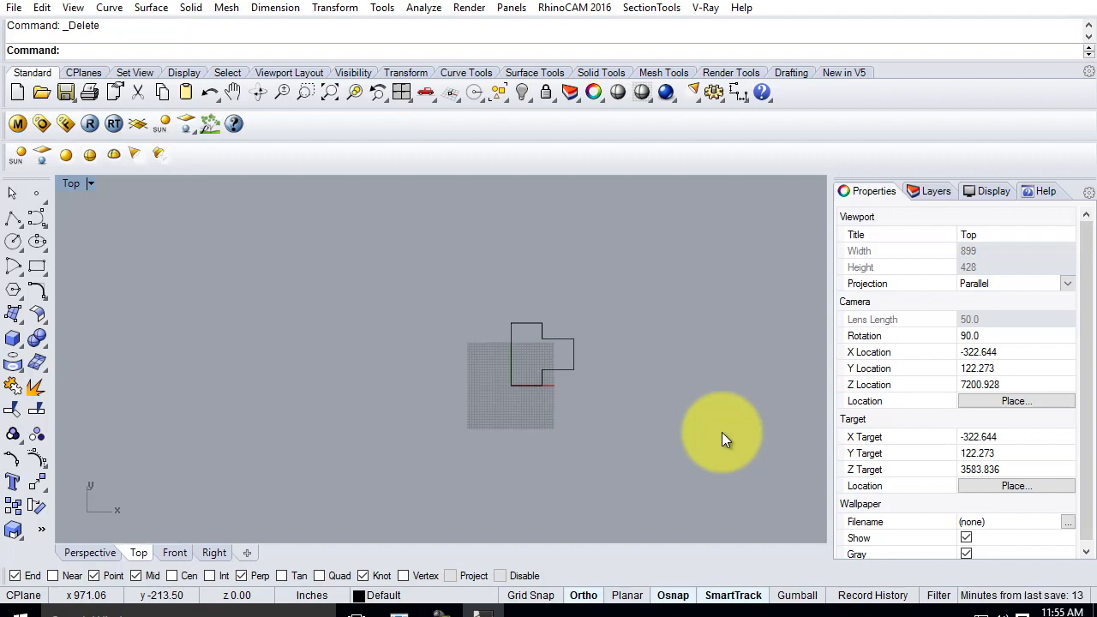
{"action": "scroll", "coordinate": [575, 361], "scroll_direction": "up", "scroll_amount": 2}
{"action": "scroll", "coordinate": [584, 314], "scroll_direction": "up", "scroll_amount": 3}
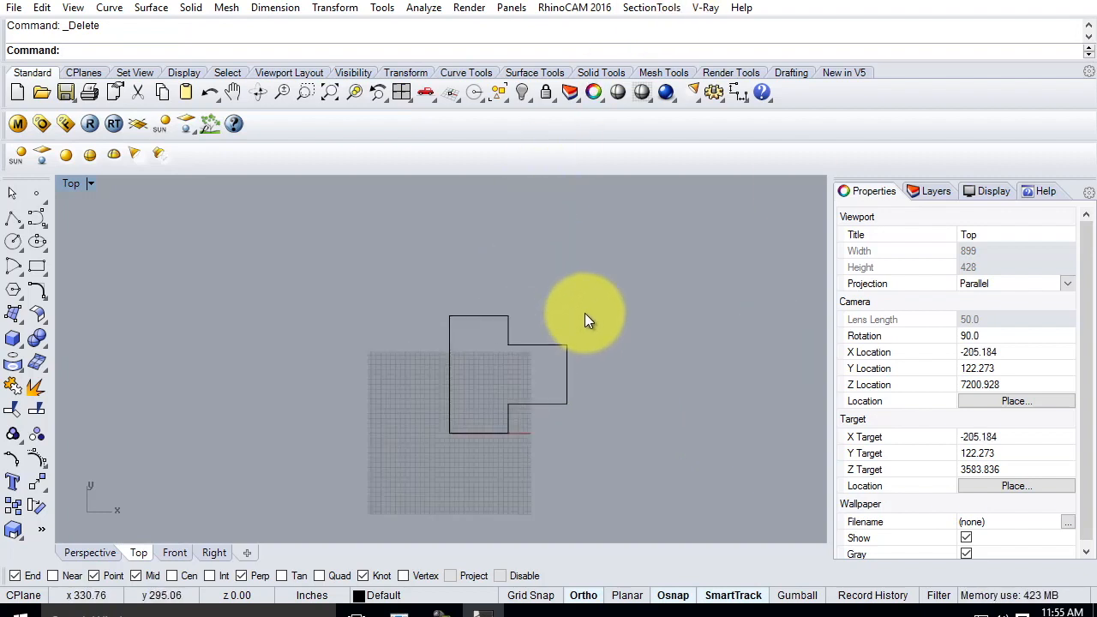
Step: Select the closed floor-plan outline in the Top viewport
{"action": "scroll", "coordinate": [563, 423], "scroll_direction": "up", "scroll_amount": 3}
{"action": "scroll", "coordinate": [561, 424], "scroll_direction": "down", "scroll_amount": 2}
{"action": "scroll", "coordinate": [549, 274], "scroll_direction": "up", "scroll_amount": 2}
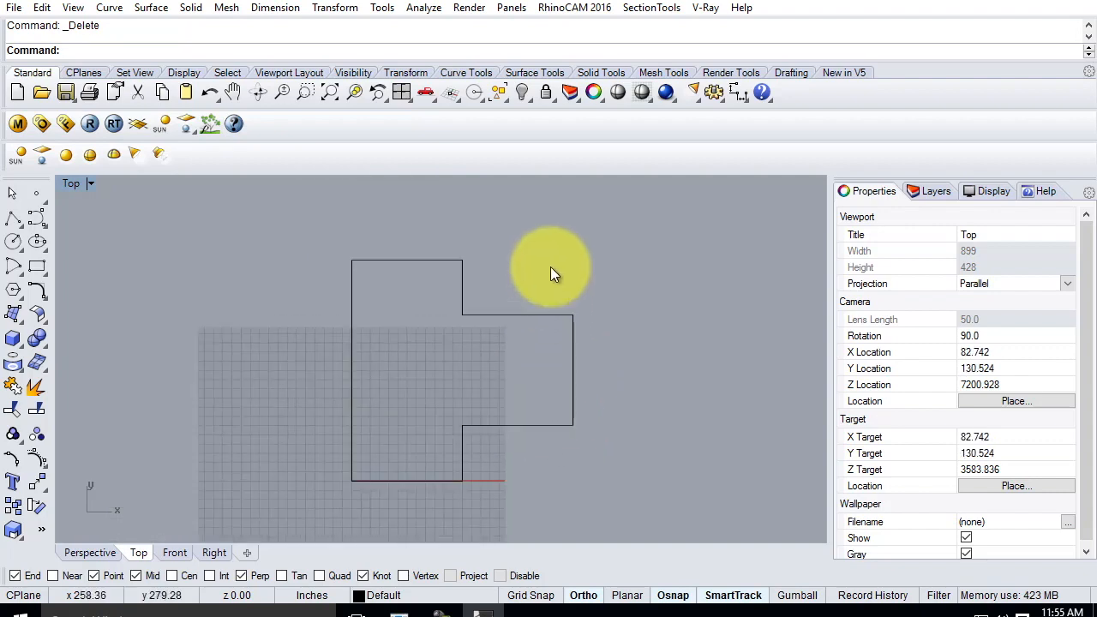
{"action": "scroll", "coordinate": [525, 313], "scroll_direction": "down", "scroll_amount": 1}
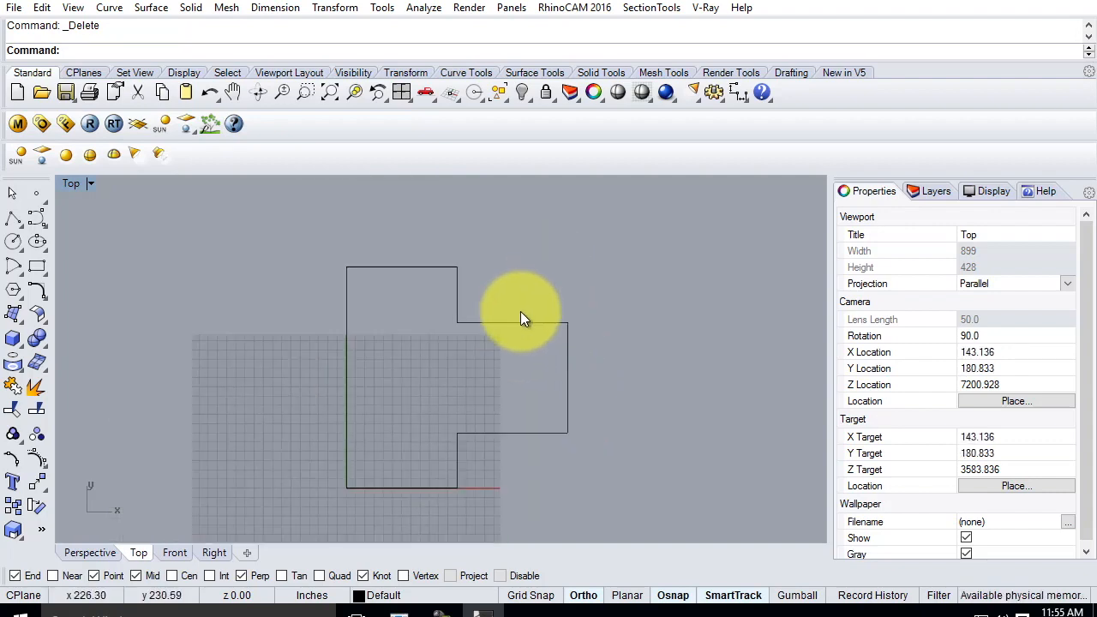
{"action": "left_click", "coordinate": [469, 322]}
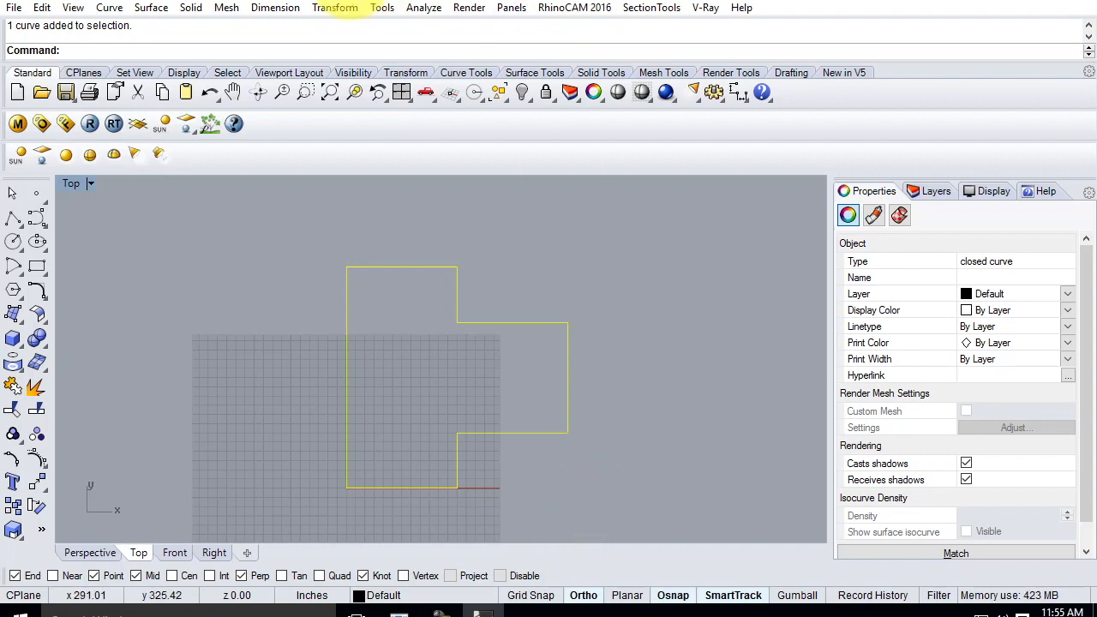
{"action": "left_click", "coordinate": [108, 9]}
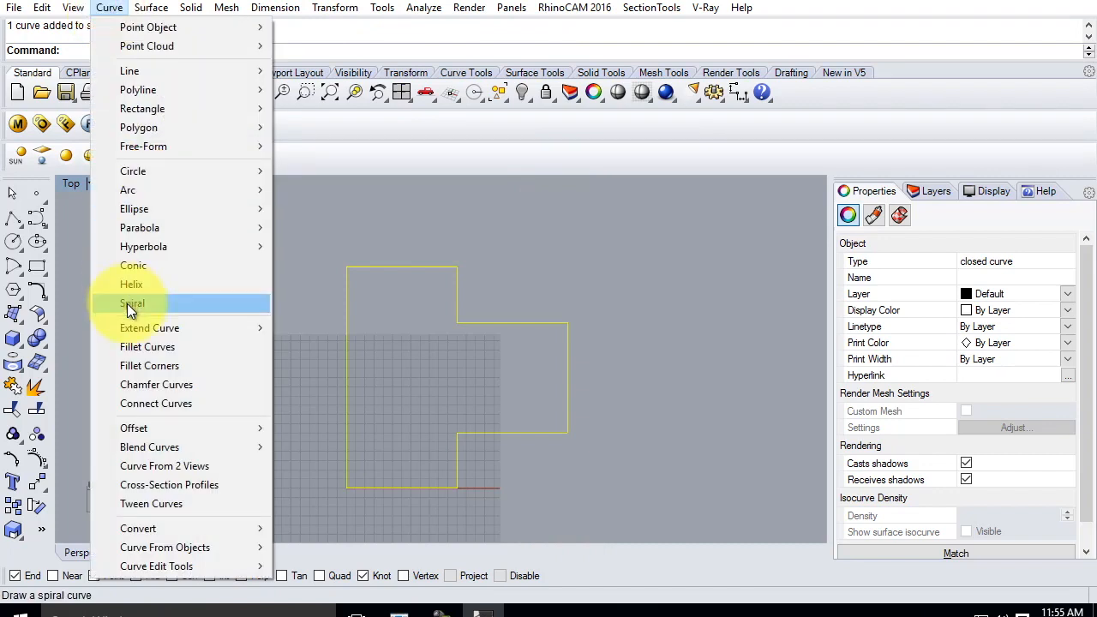
{"action": "mouse_move", "coordinate": [128, 421]}
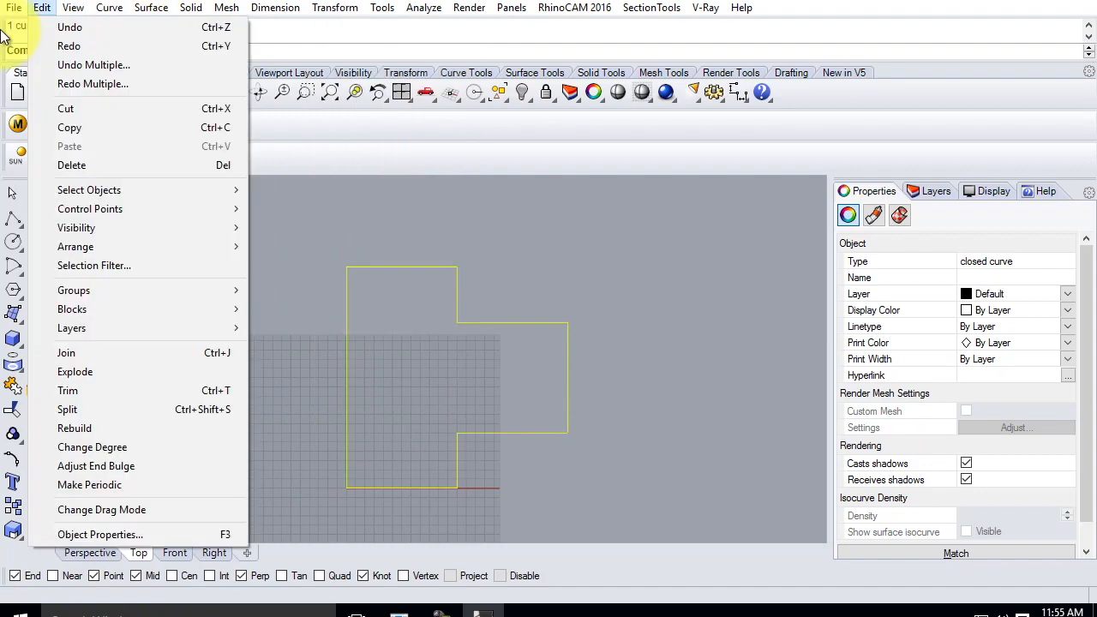
{"action": "mouse_move", "coordinate": [167, 12]}
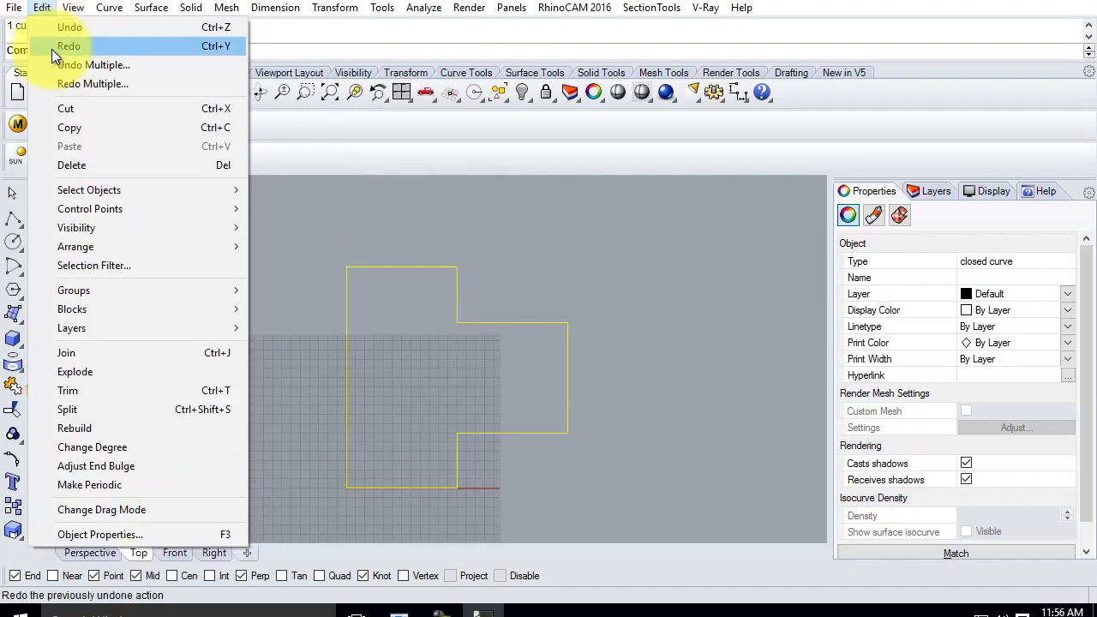
Step: Offset the selected floor-plan outline 6 inches toward its inside with sharp corners
{"action": "left_click", "coordinate": [334, 49]}
{"action": "type", "text": "Offset"}
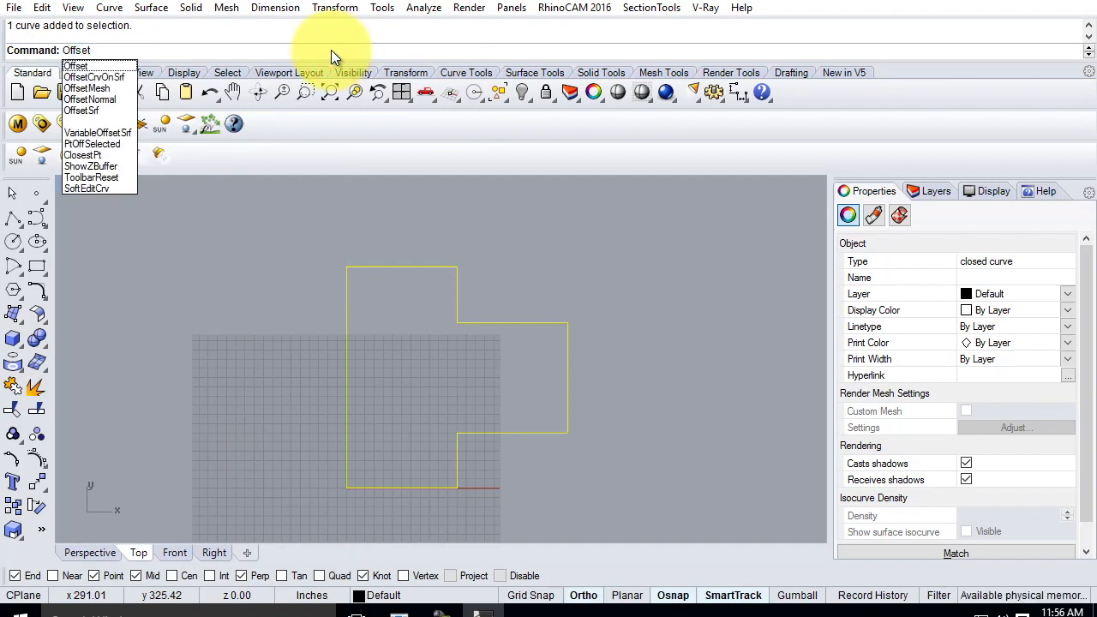
{"action": "key", "text": "Return"}
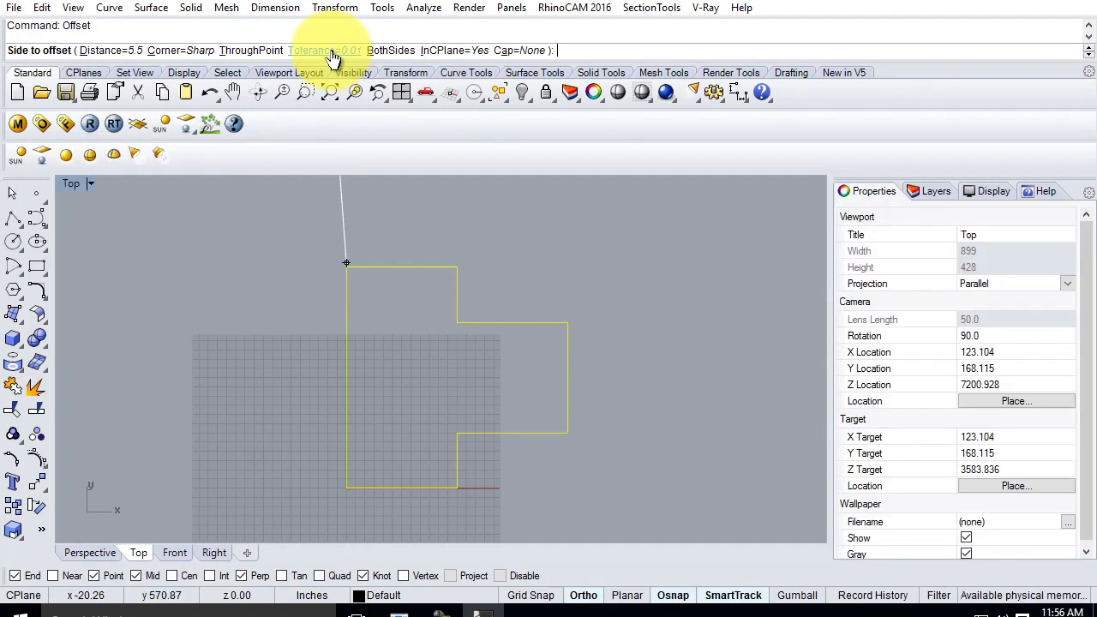
{"action": "left_click", "coordinate": [464, 71]}
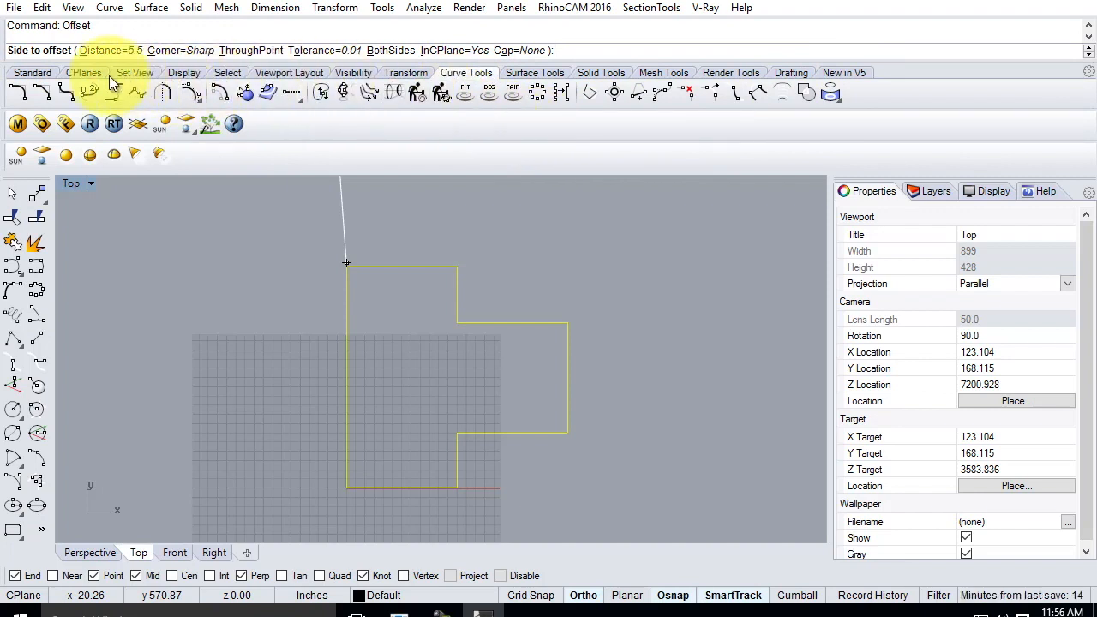
{"action": "left_click", "coordinate": [36, 73]}
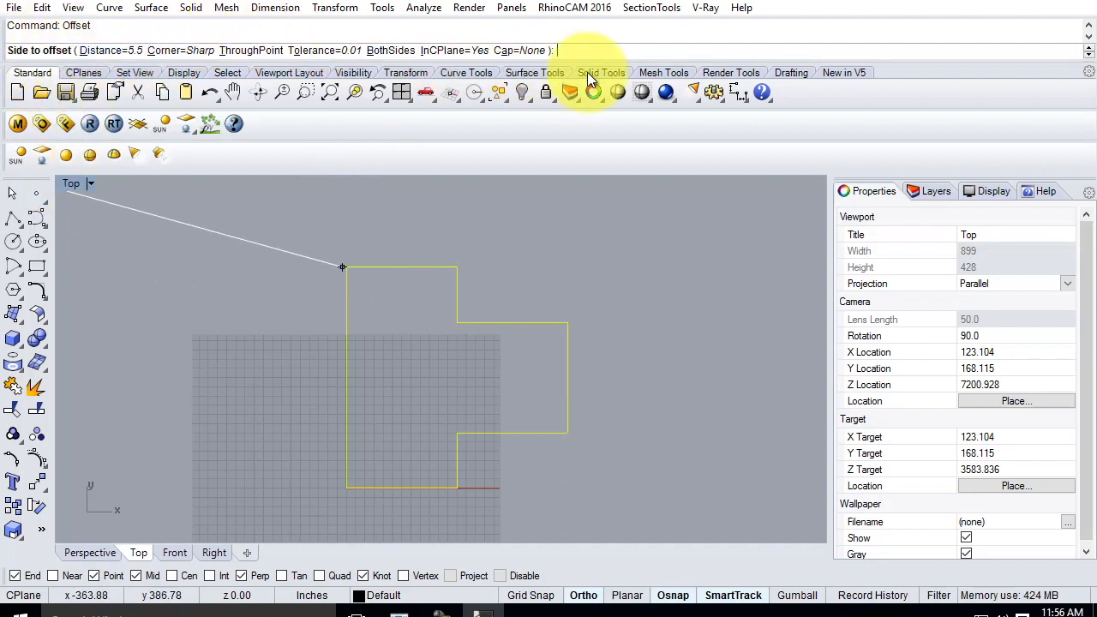
{"action": "left_click", "coordinate": [120, 52]}
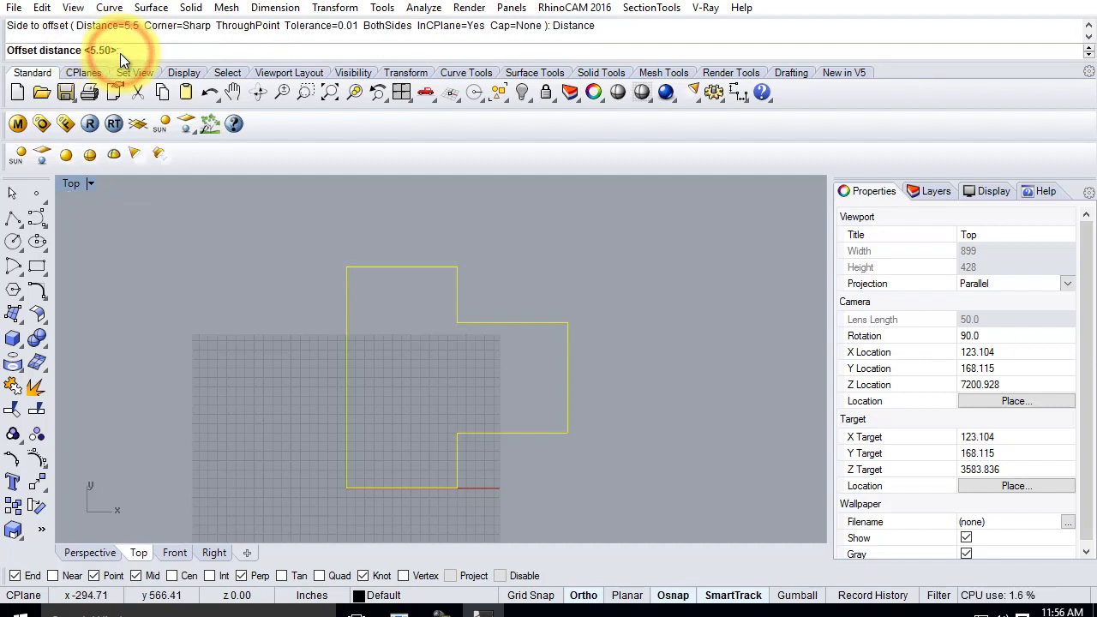
{"action": "type", "text": "6"}
{"action": "key", "text": "Return"}
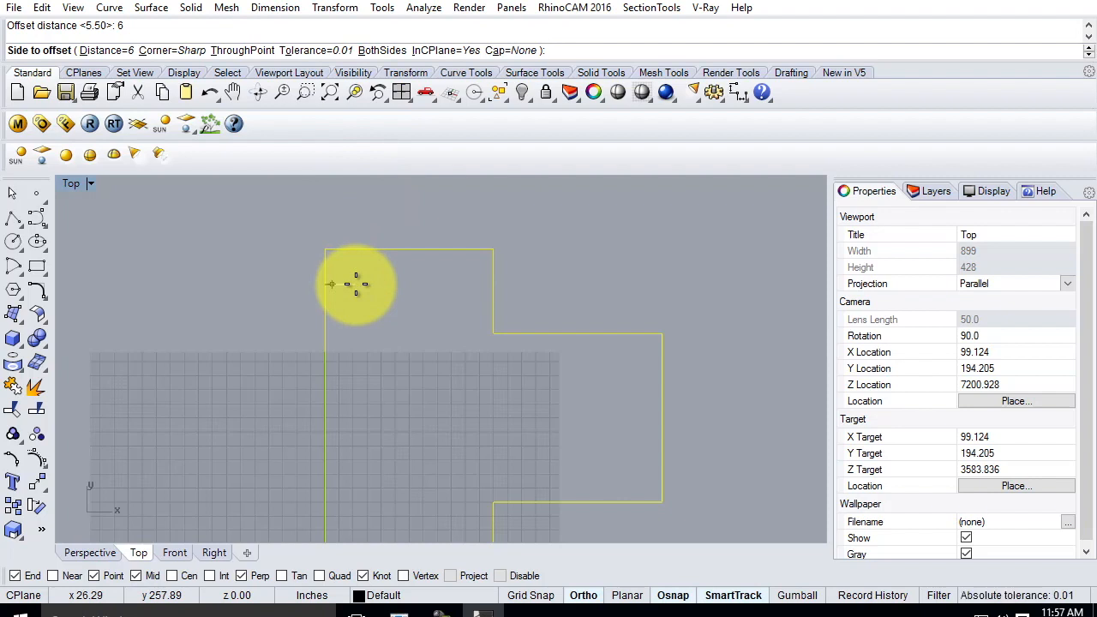
{"action": "left_click", "coordinate": [407, 341]}
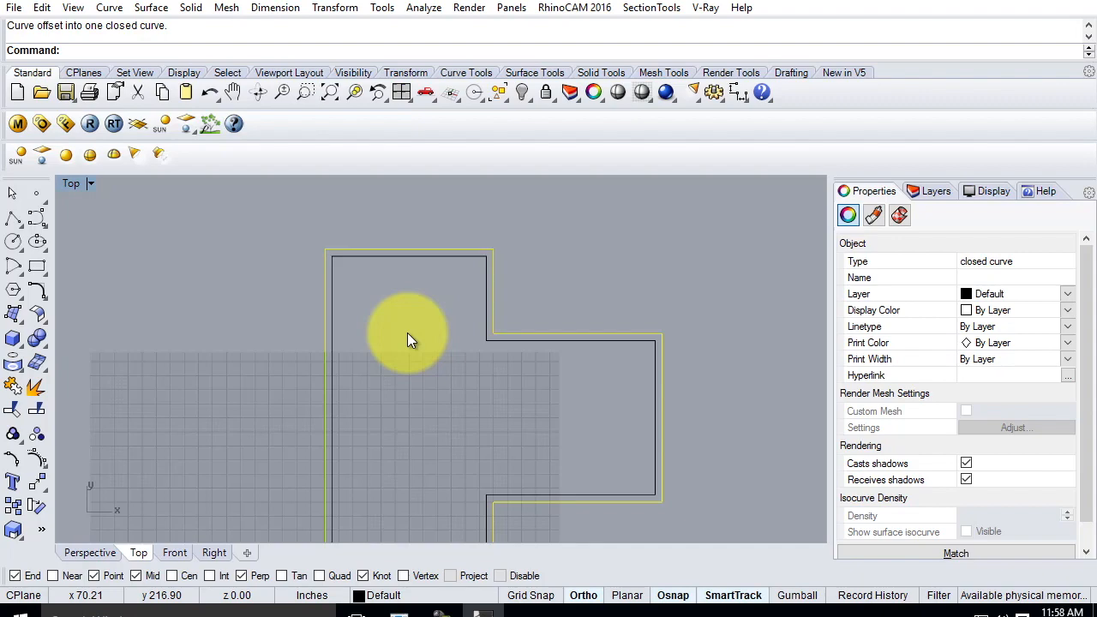
Step: Delete the inner offset curve, keeping the original floor-plan outline
{"action": "left_click", "coordinate": [443, 274]}
{"action": "left_click", "coordinate": [447, 255]}
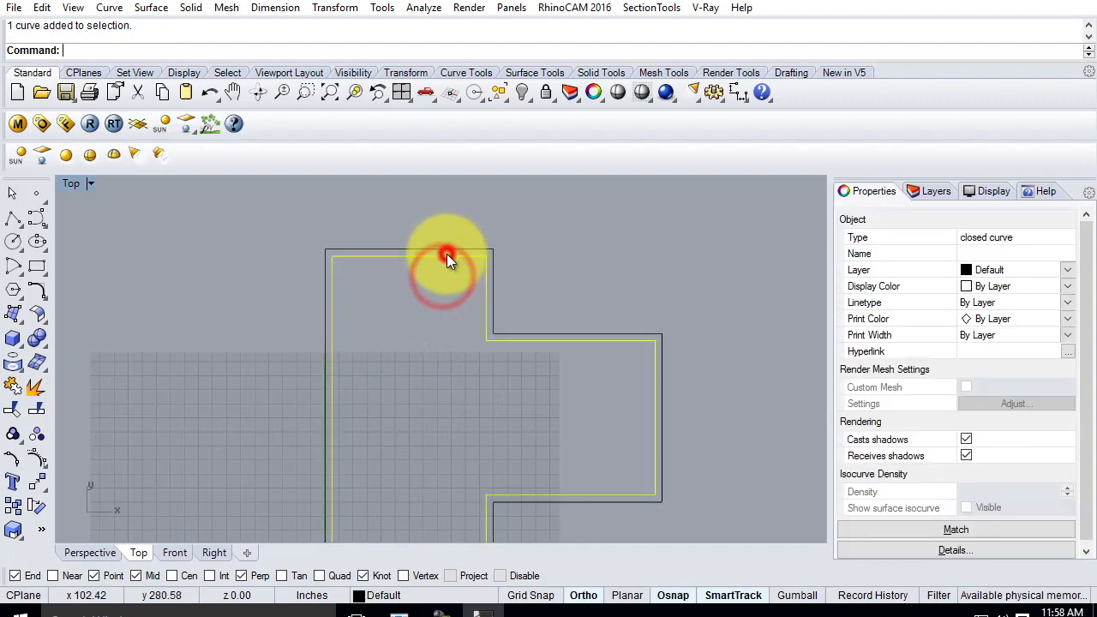
{"action": "key", "text": "Delete"}
Step: Offset the original outline inward again at a distance of 6 inches to form the wall thickness
{"action": "left_click", "coordinate": [466, 250]}
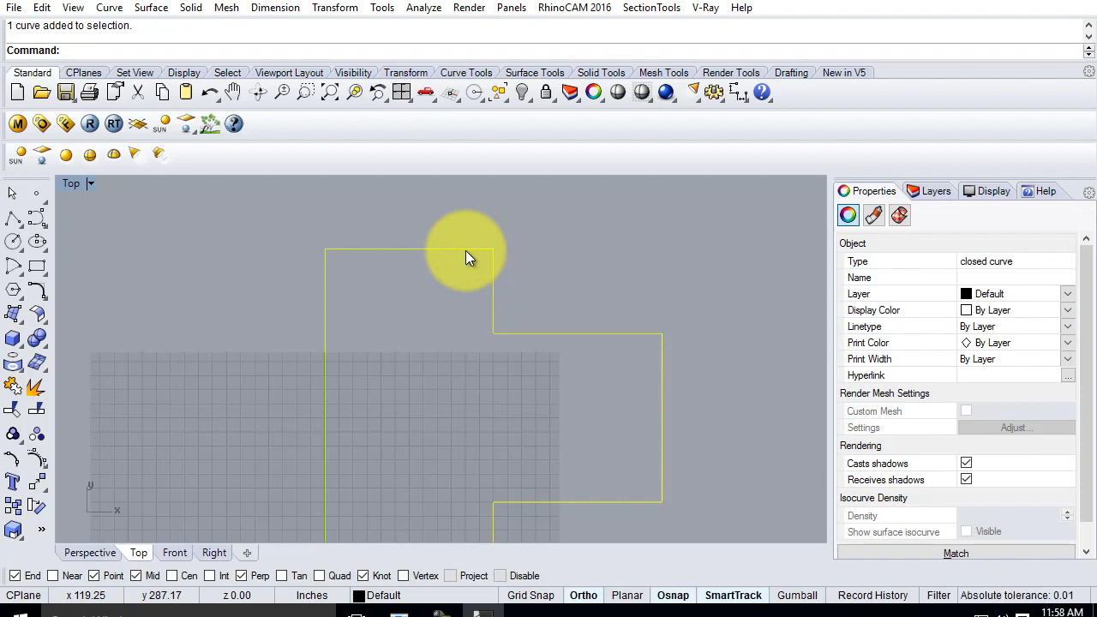
{"action": "left_click", "coordinate": [108, 9]}
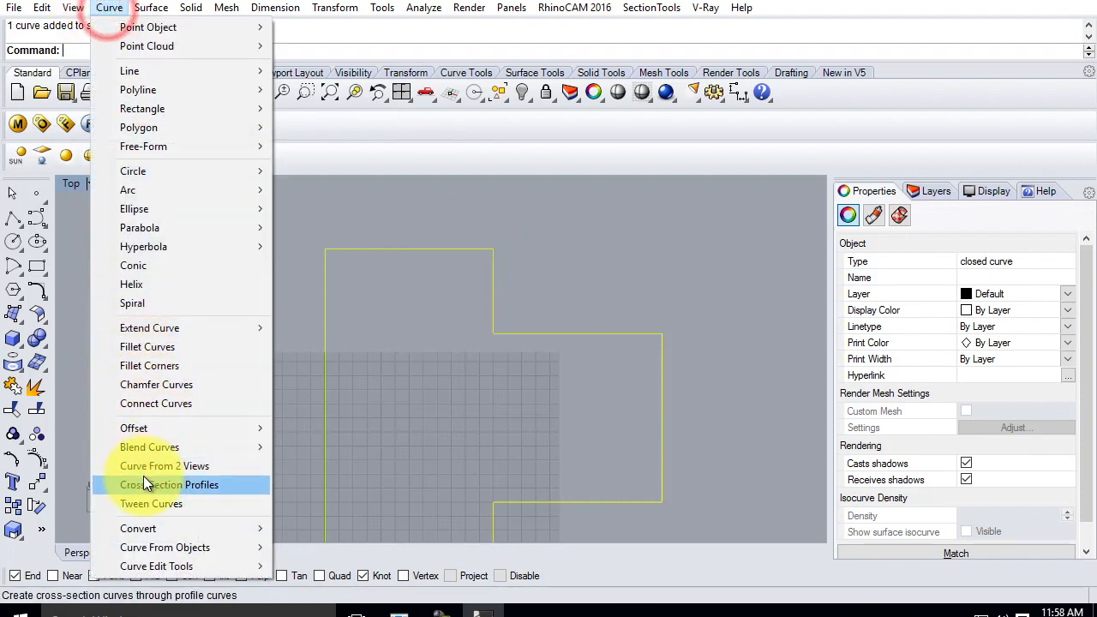
{"action": "mouse_move", "coordinate": [157, 428]}
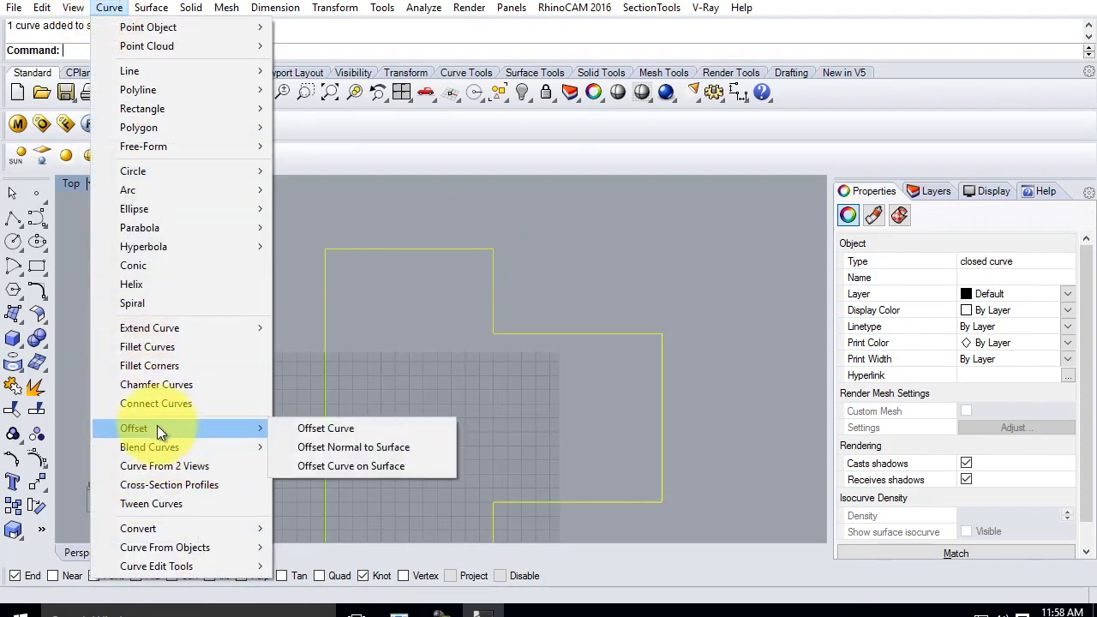
{"action": "left_click", "coordinate": [355, 429]}
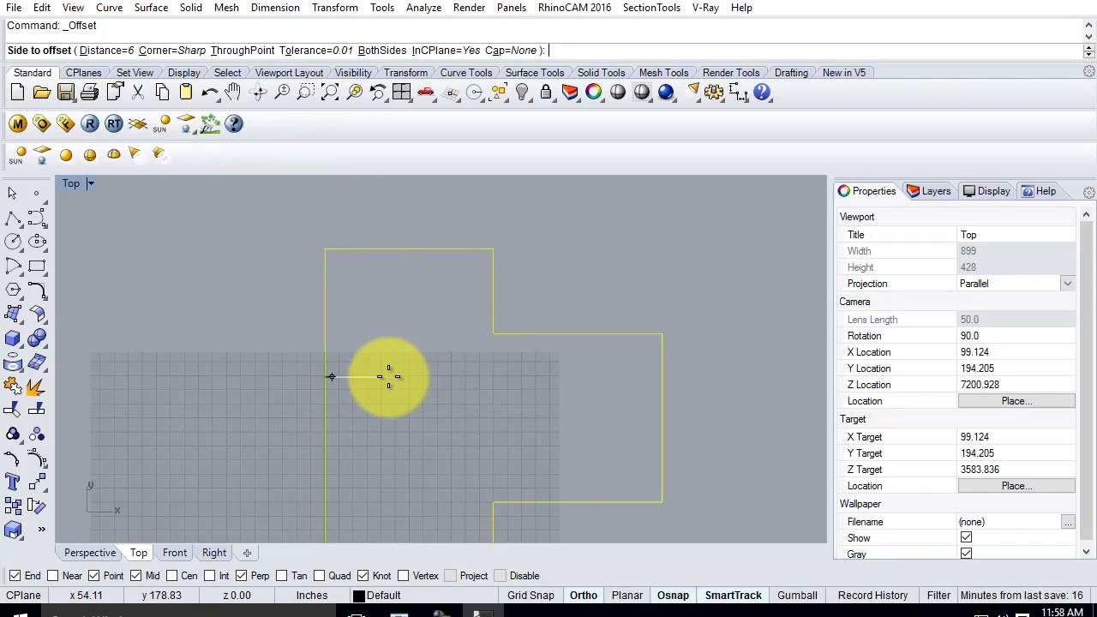
{"action": "left_click", "coordinate": [430, 367]}
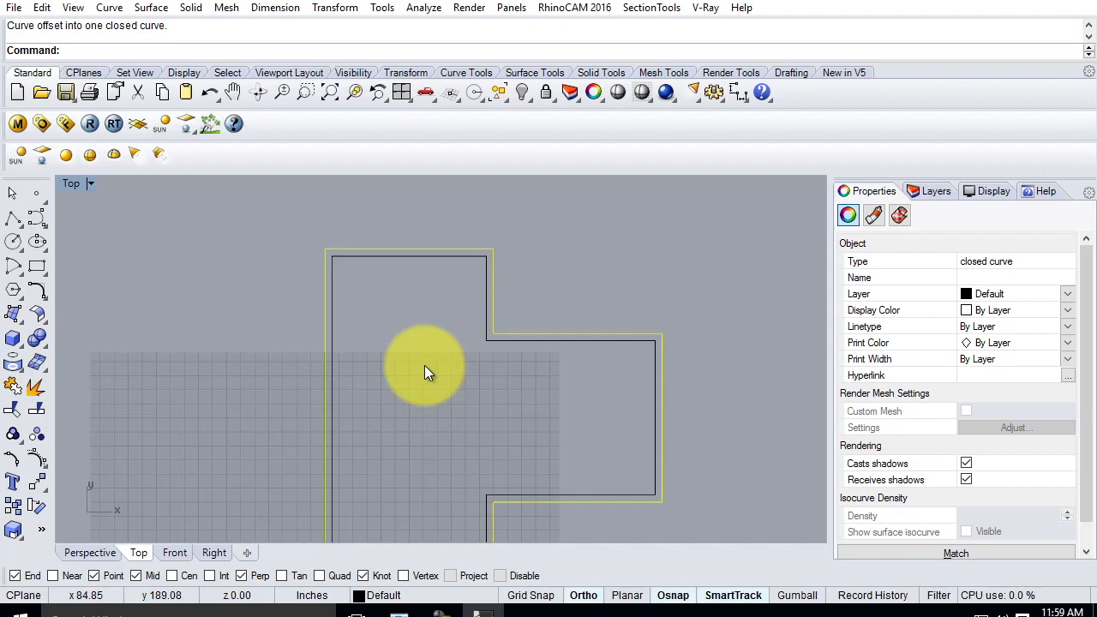
Step: Start a polyline and turn off the Point and Knot object snaps, keeping End, Mid and Perp active
{"action": "left_click", "coordinate": [414, 287]}
{"action": "scroll", "coordinate": [414, 236], "scroll_direction": "up", "scroll_amount": 8}
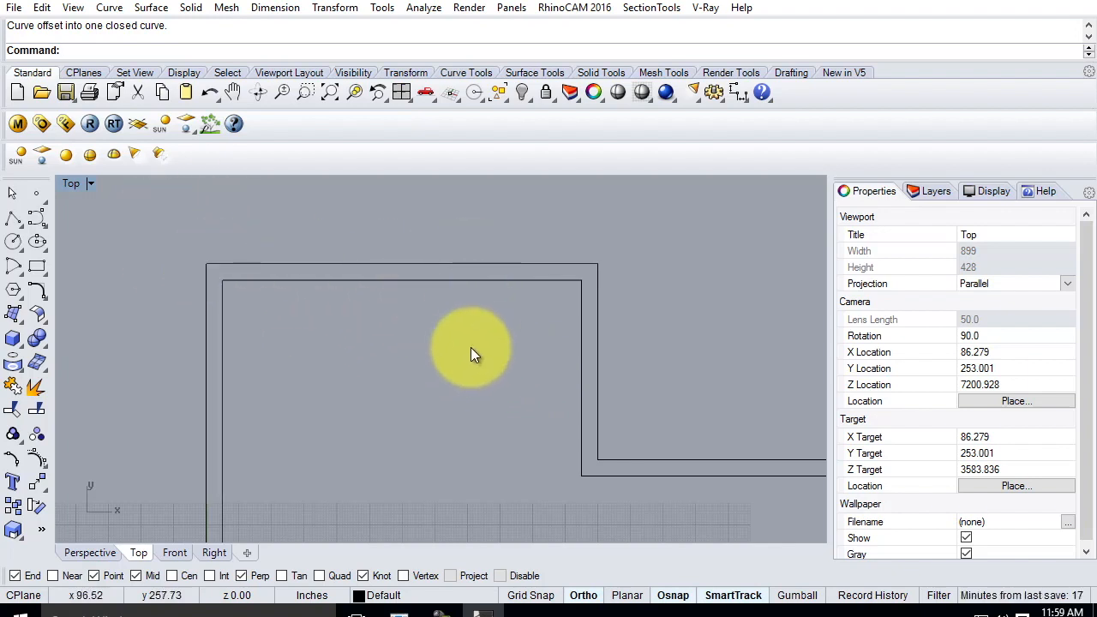
{"action": "left_click", "coordinate": [14, 221]}
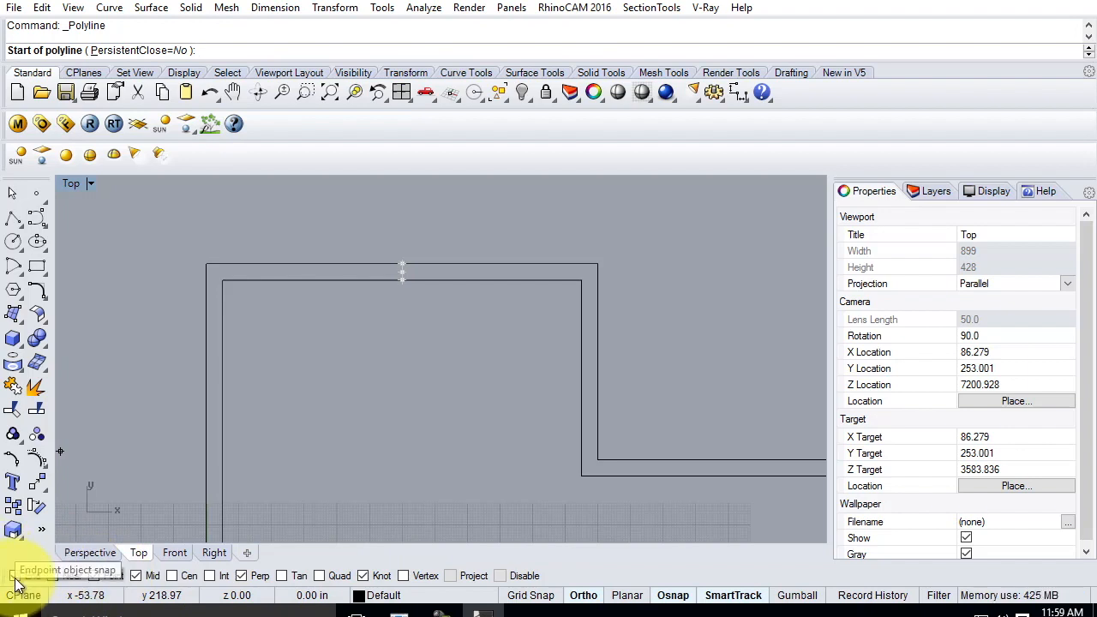
{"action": "left_click", "coordinate": [242, 576]}
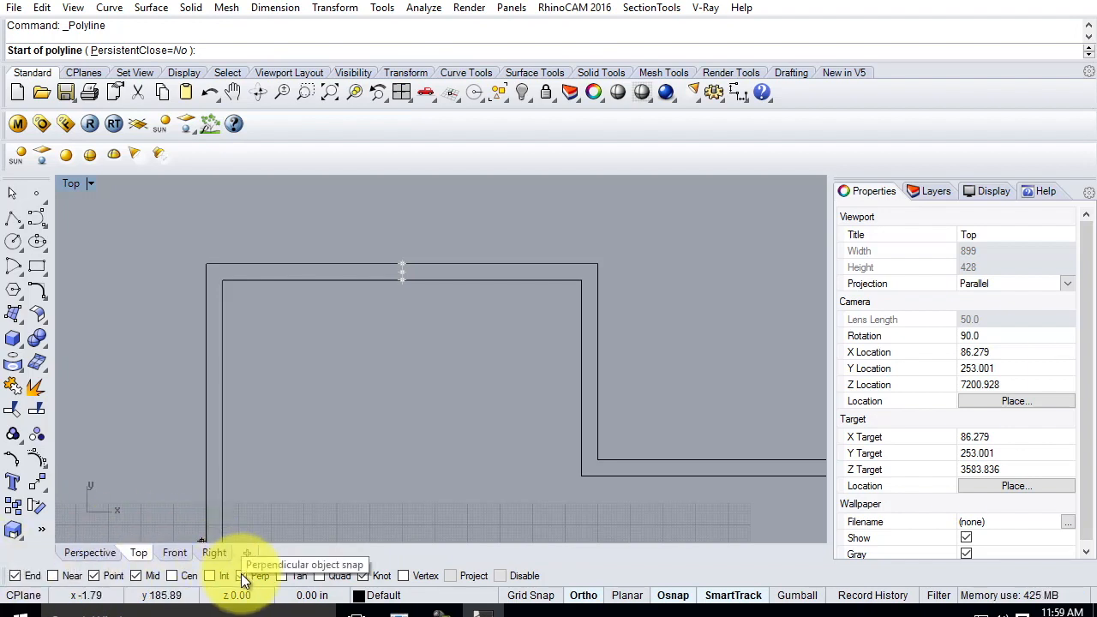
{"action": "left_click", "coordinate": [94, 576]}
{"action": "left_click", "coordinate": [363, 576]}
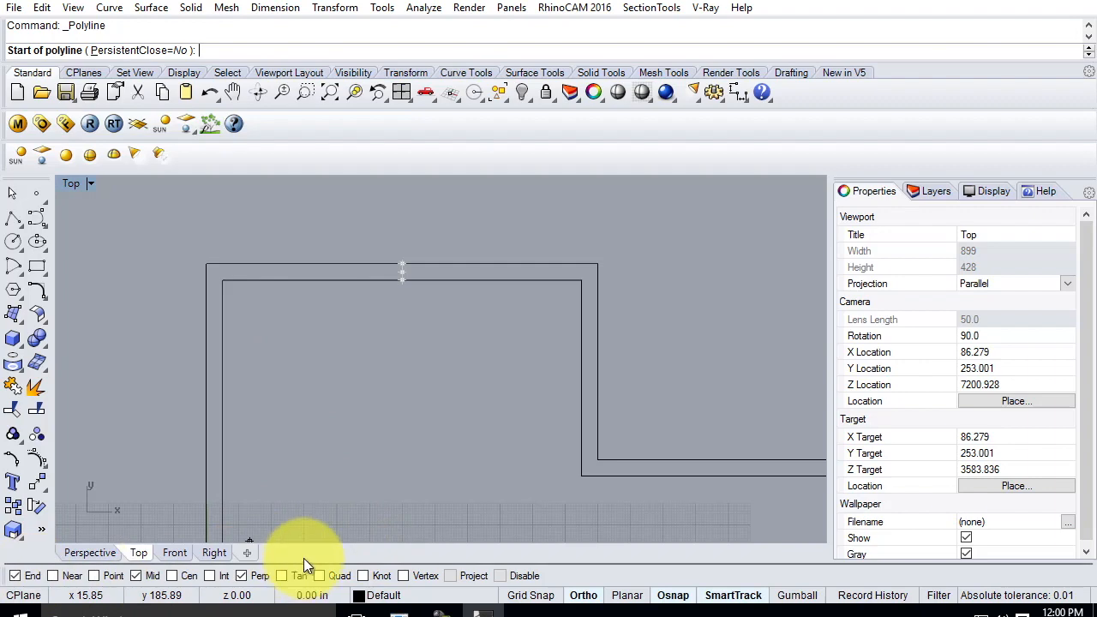
Step: Examine the object snap options, including the Persistent Osnap Dialog setting, and the active snaps
{"action": "left_click", "coordinate": [383, 7]}
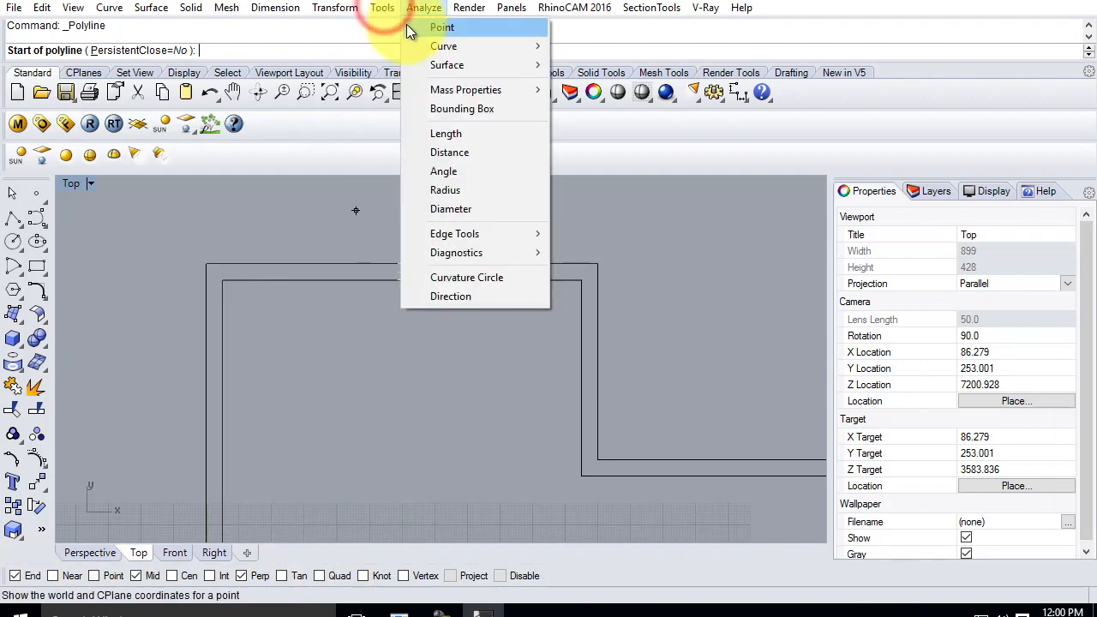
{"action": "mouse_move", "coordinate": [381, 31]}
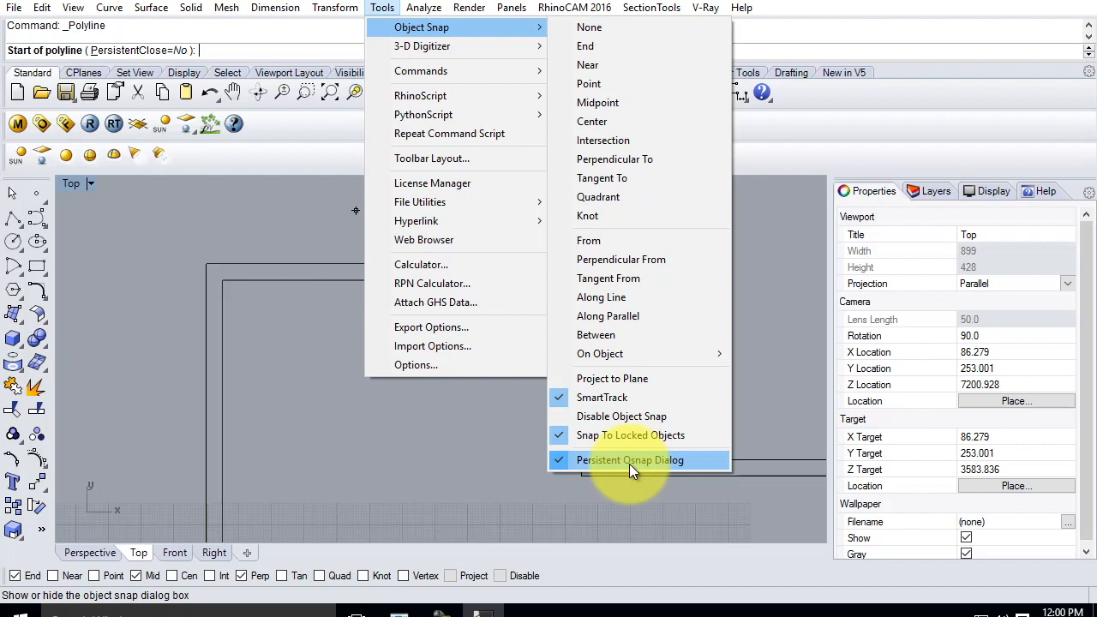
{"action": "left_click", "coordinate": [383, 8]}
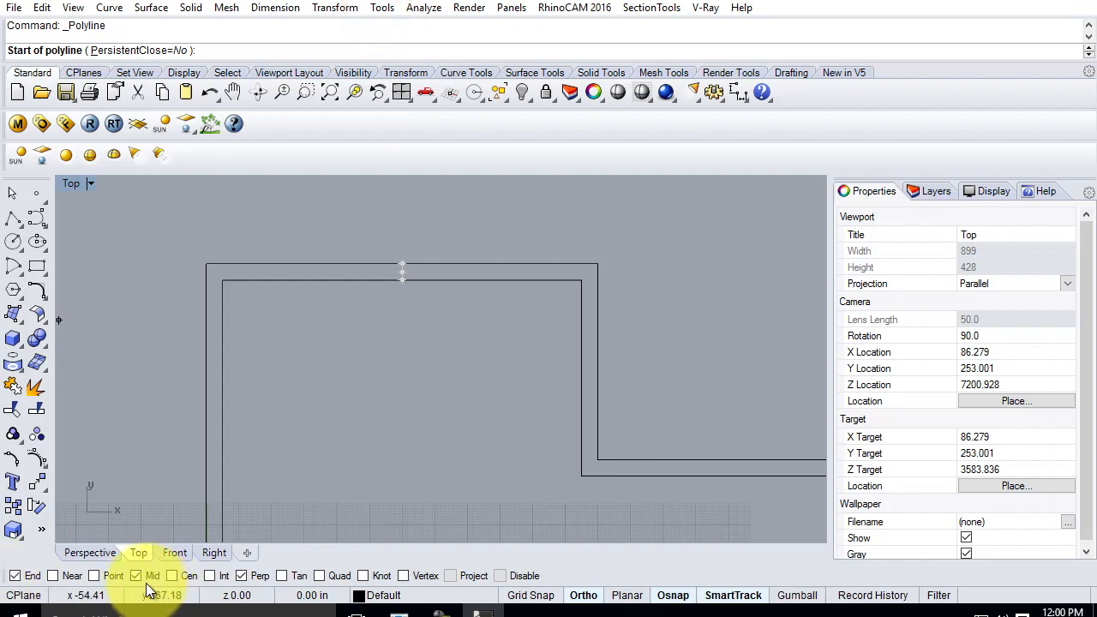
{"action": "left_click", "coordinate": [259, 579]}
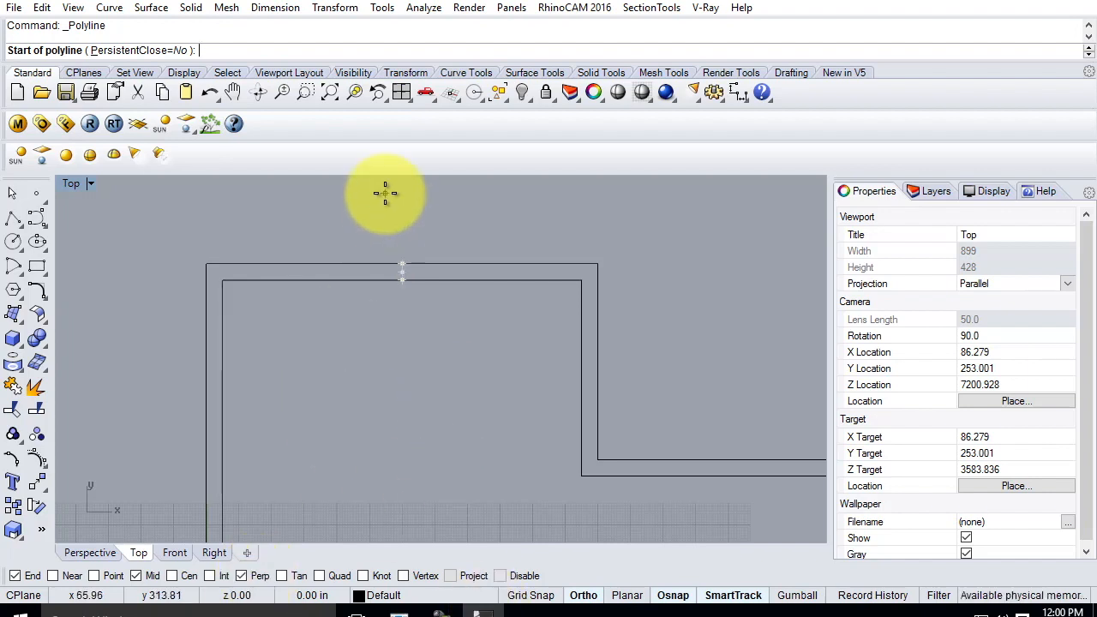
Step: Draw a line across the uppermost wall from the outer outline's midpoint to the inner outline's midpoint
{"action": "scroll", "coordinate": [420, 266], "scroll_direction": "up", "scroll_amount": 4}
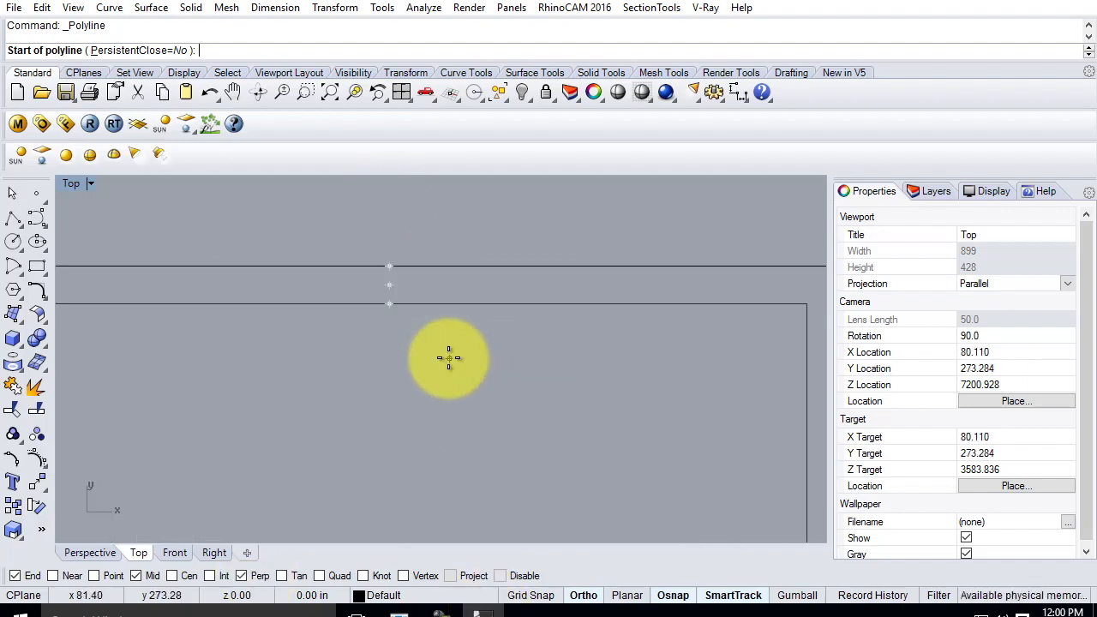
{"action": "left_click", "coordinate": [390, 266]}
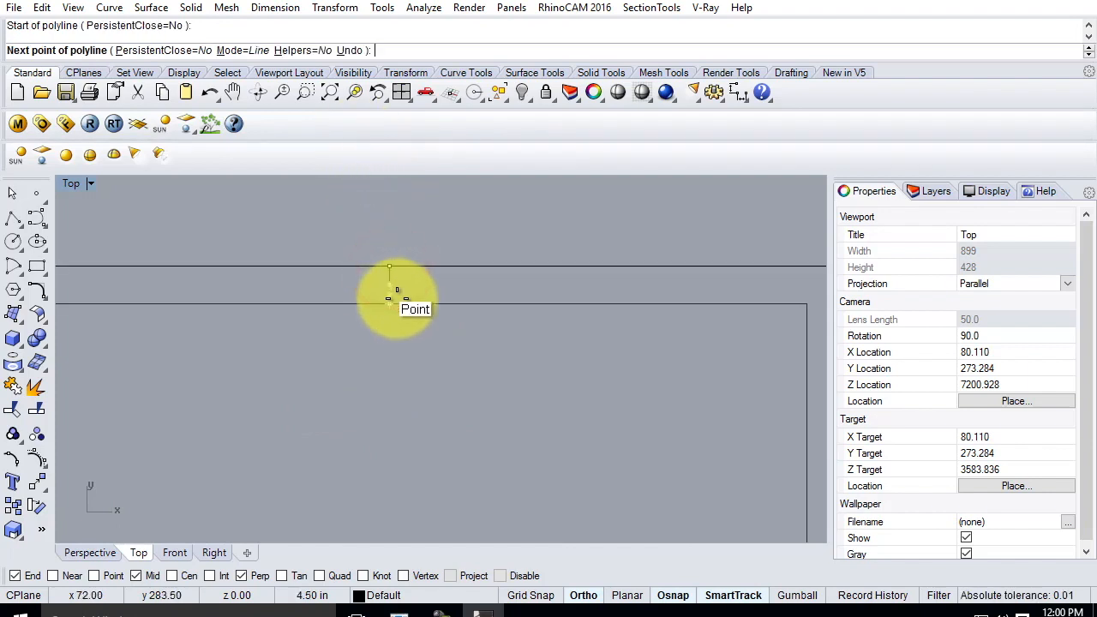
{"action": "left_click", "coordinate": [391, 302]}
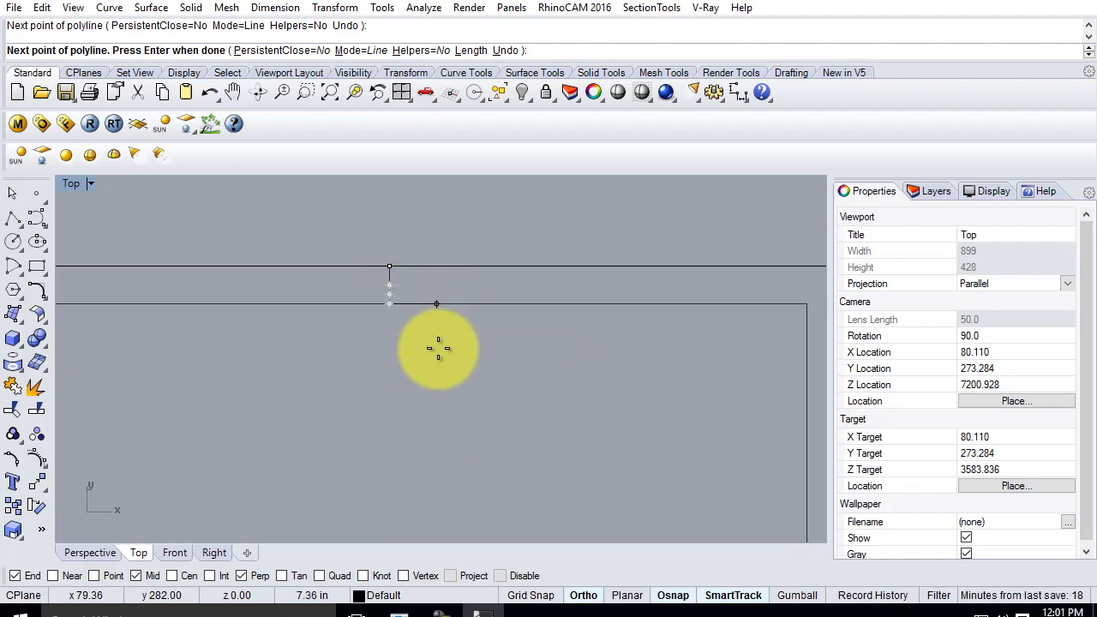
{"action": "key", "text": "Return"}
Step: End the polyline and offset the upper wall's midpoint line 1'6 to its left
{"action": "scroll", "coordinate": [585, 379], "scroll_direction": "down", "scroll_amount": 2}
{"action": "scroll", "coordinate": [570, 326], "scroll_direction": "down", "scroll_amount": 2}
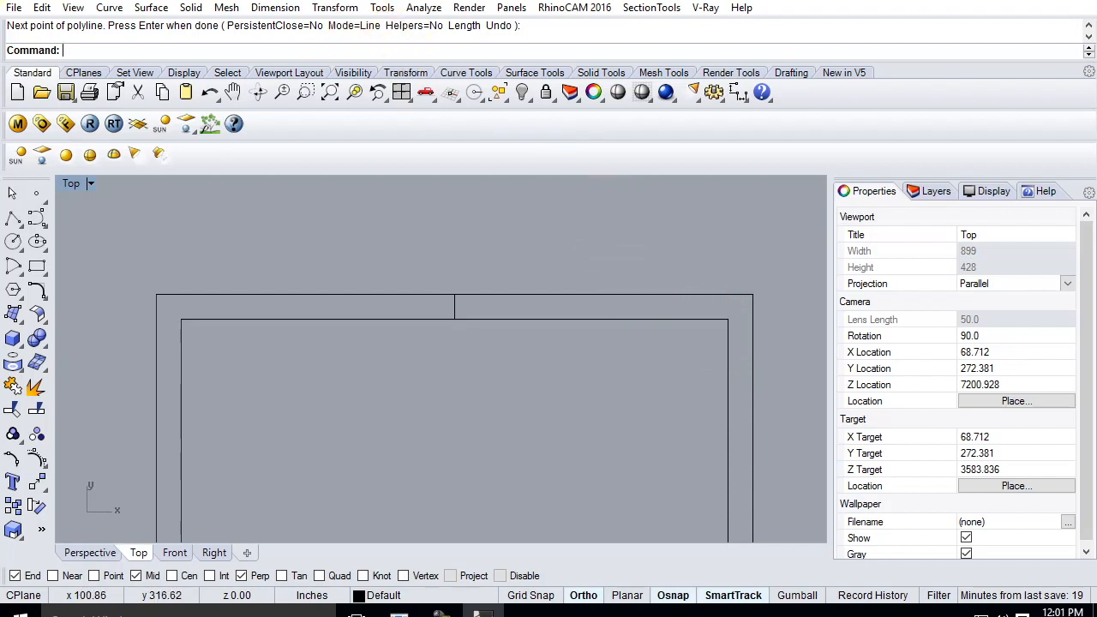
{"action": "left_click", "coordinate": [107, 8]}
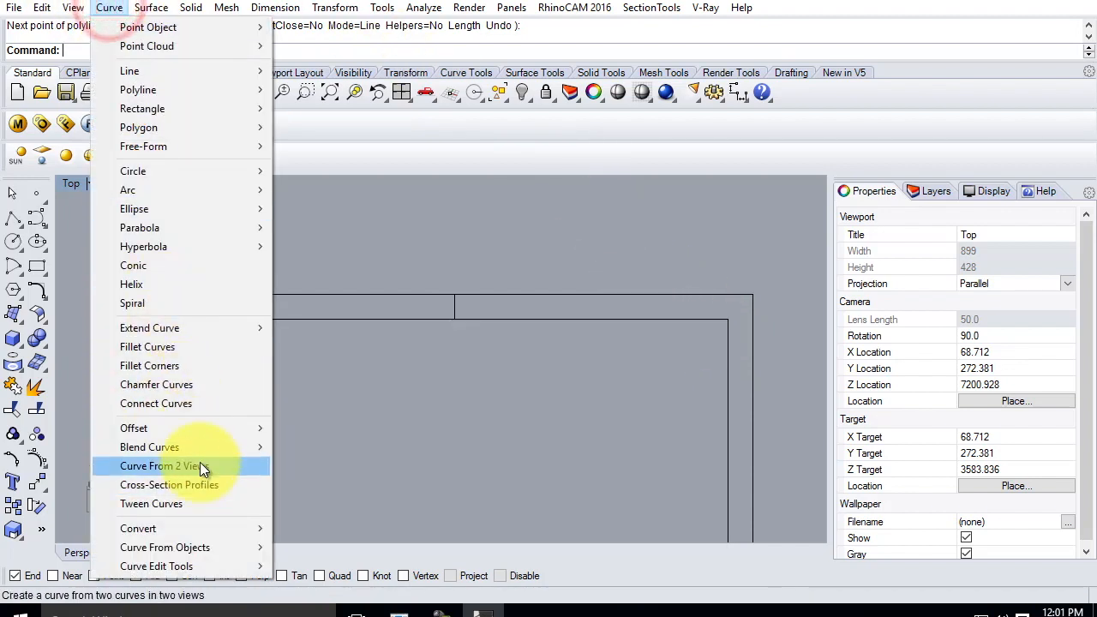
{"action": "mouse_move", "coordinate": [196, 428]}
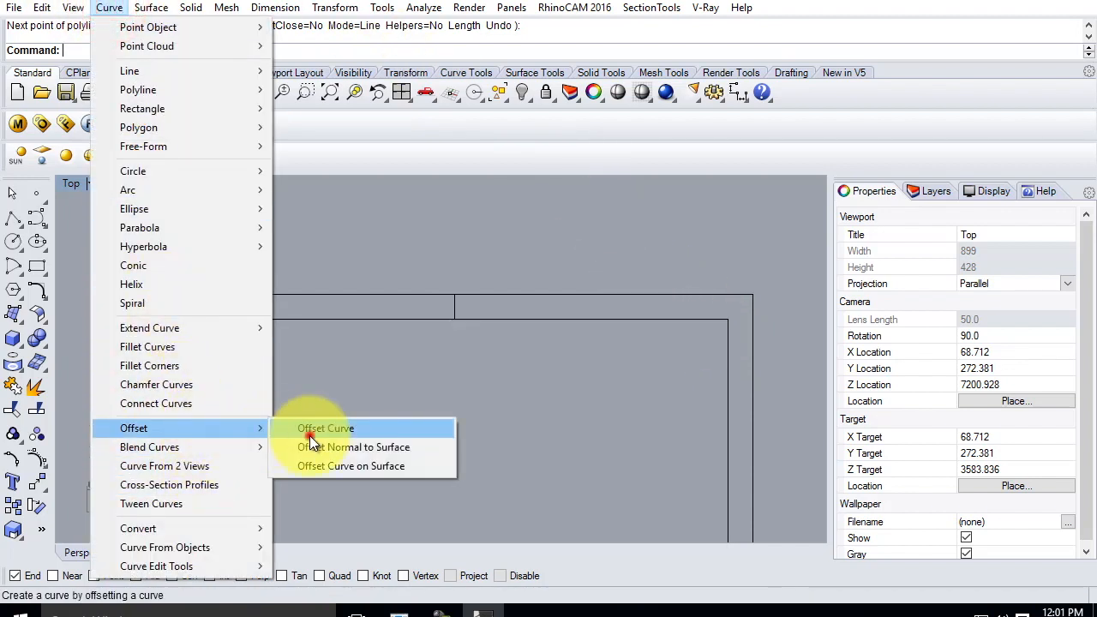
{"action": "left_click", "coordinate": [309, 433]}
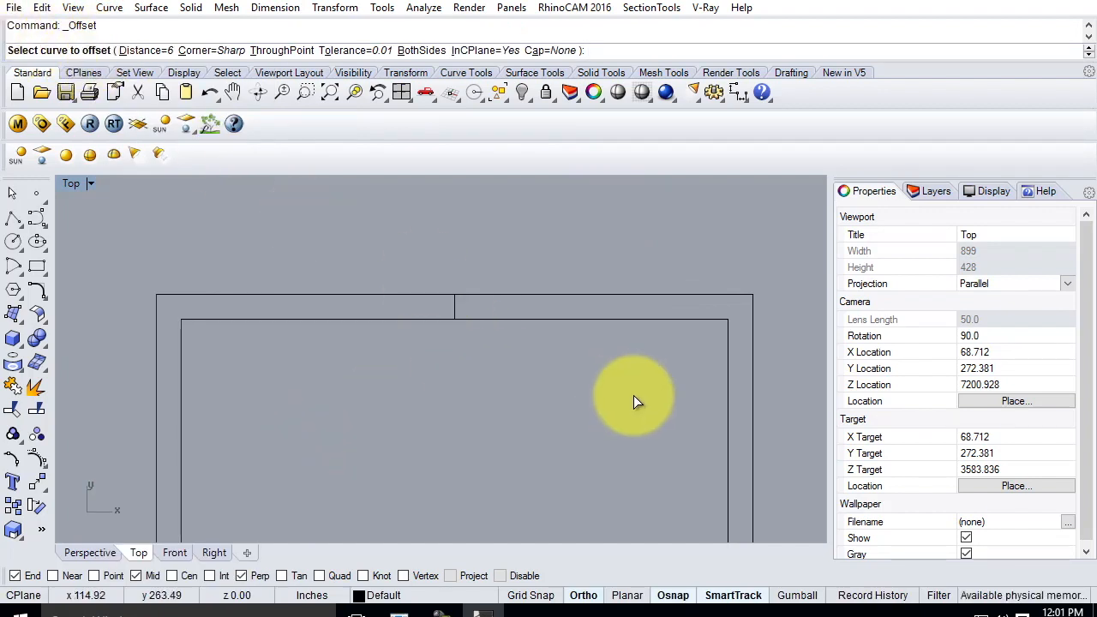
{"action": "left_click", "coordinate": [455, 305]}
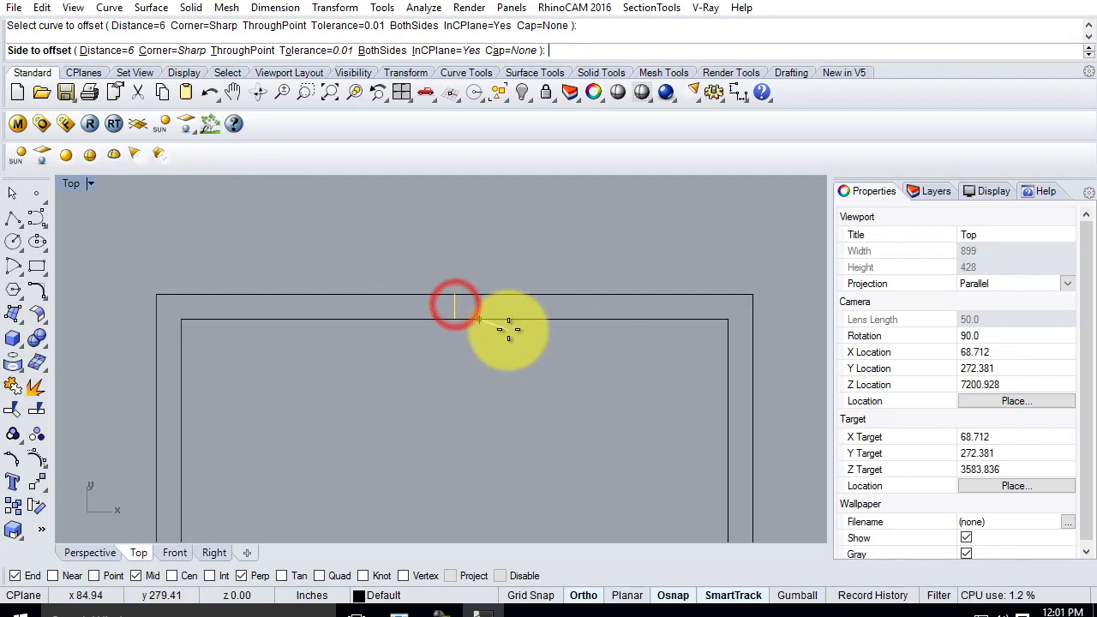
{"action": "left_click", "coordinate": [107, 50]}
{"action": "type", "text": "1'6"}
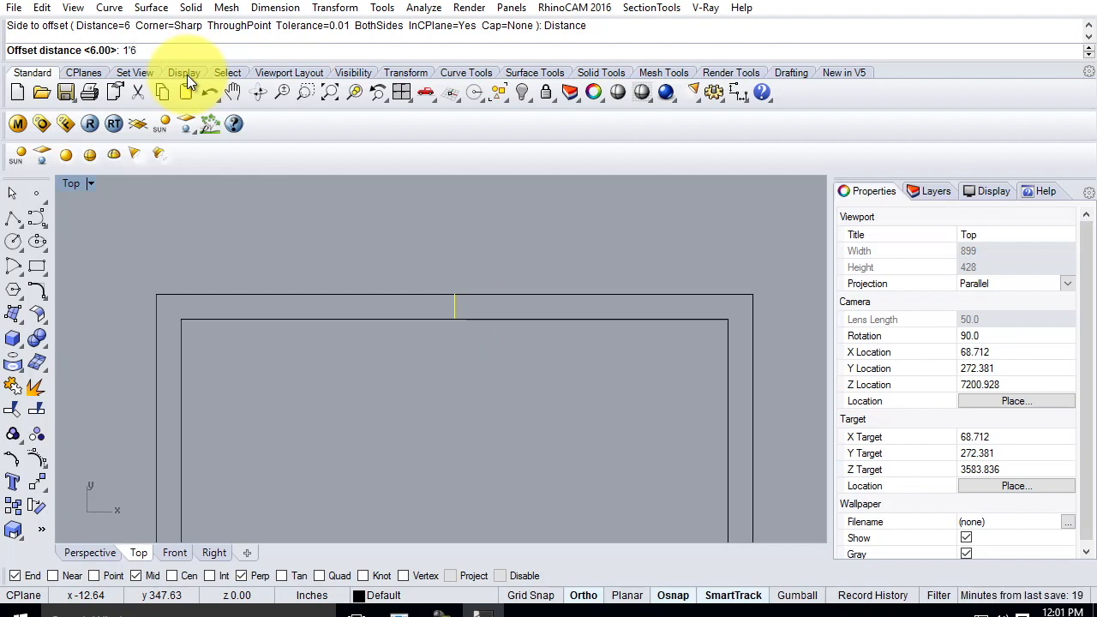
{"action": "type", "text": "\""}
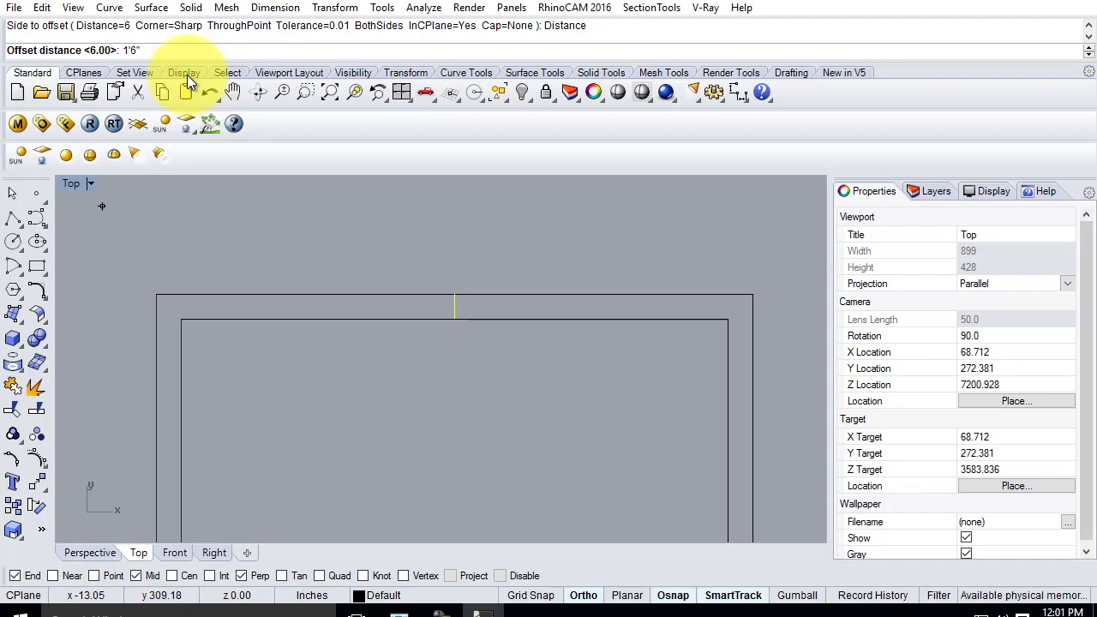
{"action": "key", "text": "BackSpace"}
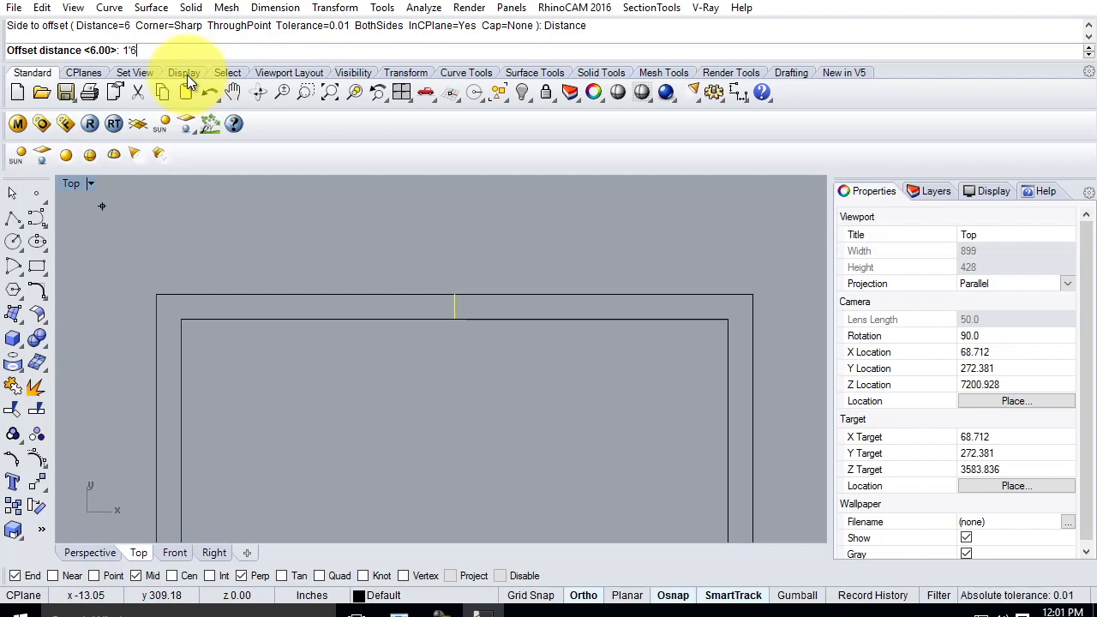
{"action": "key", "text": "Return"}
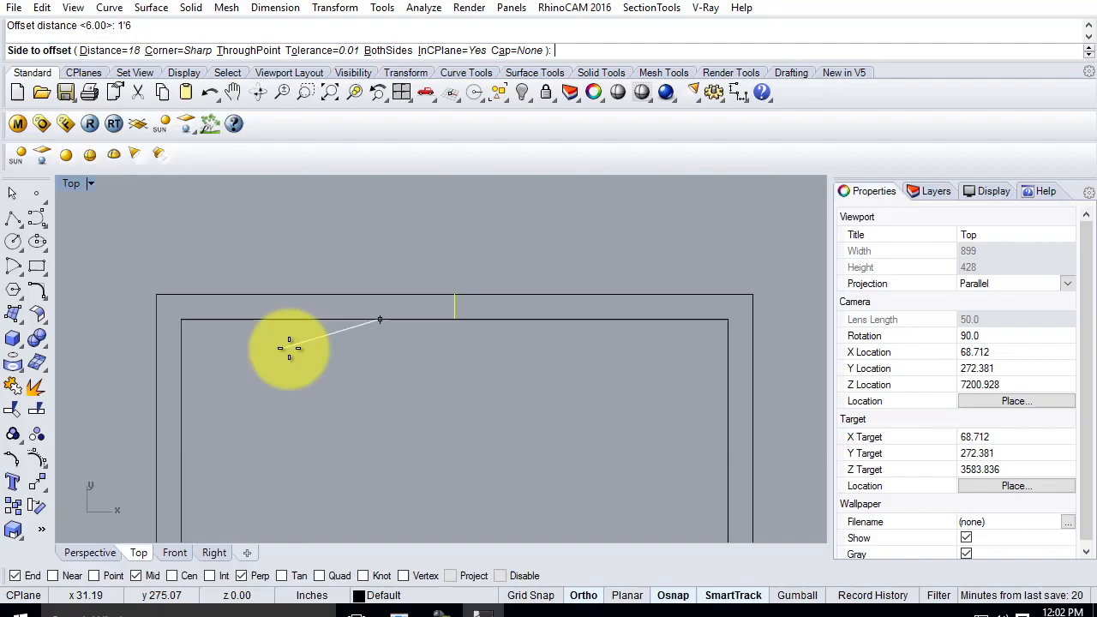
{"action": "left_click", "coordinate": [311, 370]}
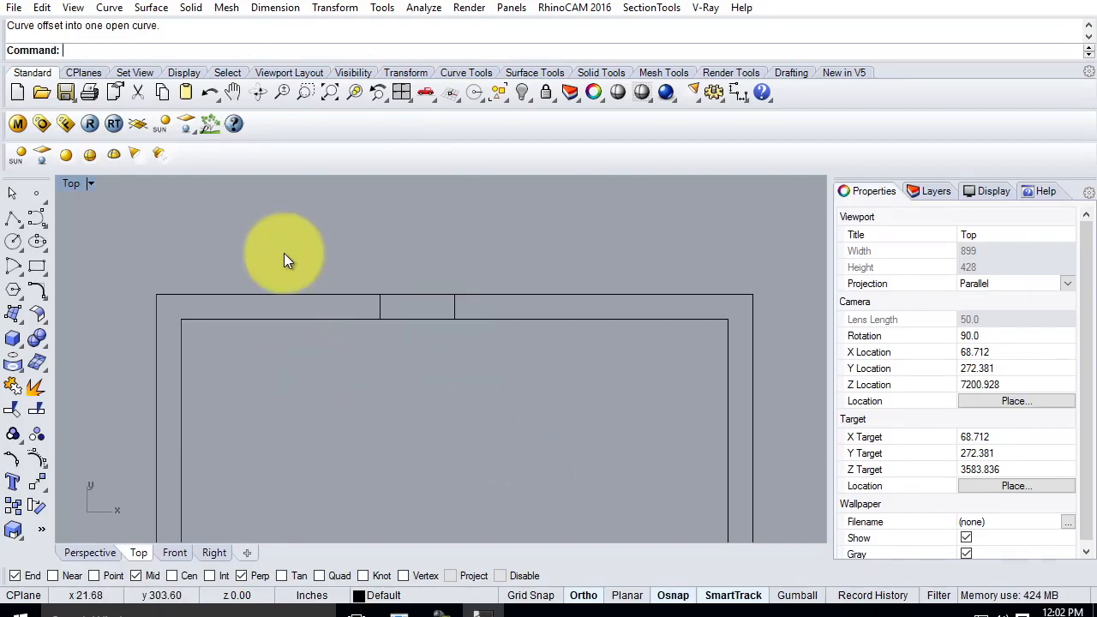
Step: Offset the upper wall's midpoint line 18 inches to its right
{"action": "left_click", "coordinate": [109, 8]}
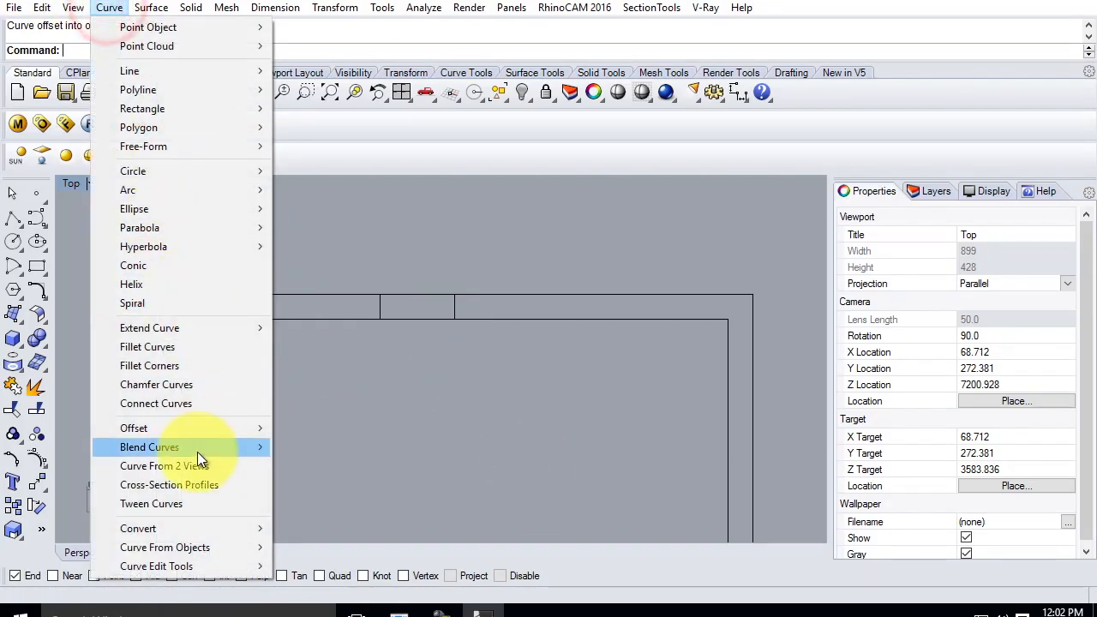
{"action": "mouse_move", "coordinate": [192, 430]}
{"action": "left_click", "coordinate": [329, 428]}
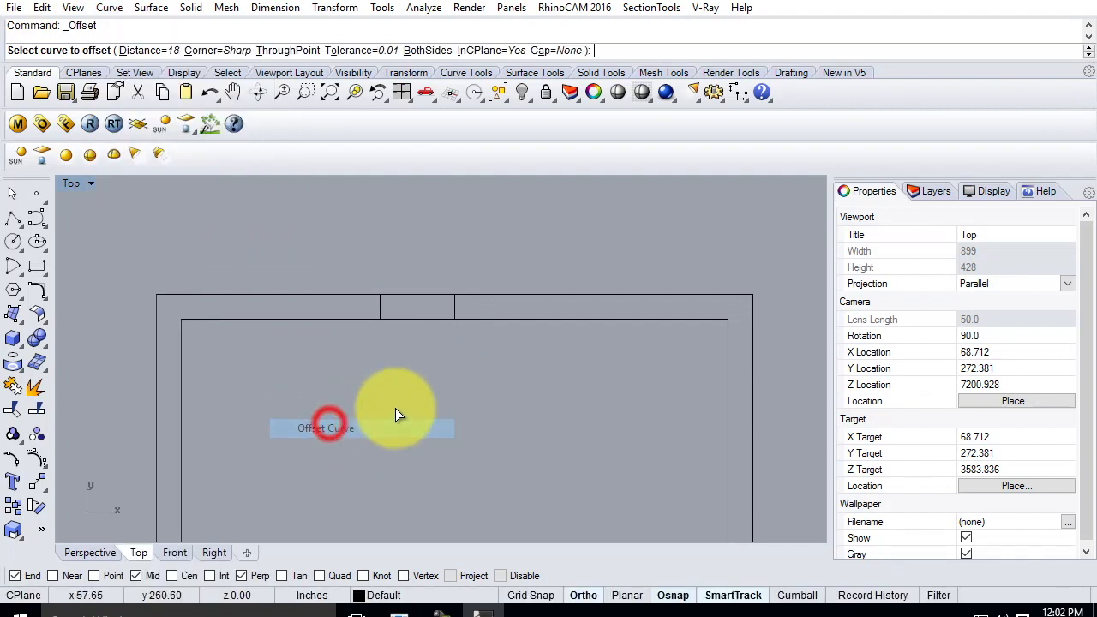
{"action": "left_click", "coordinate": [451, 306]}
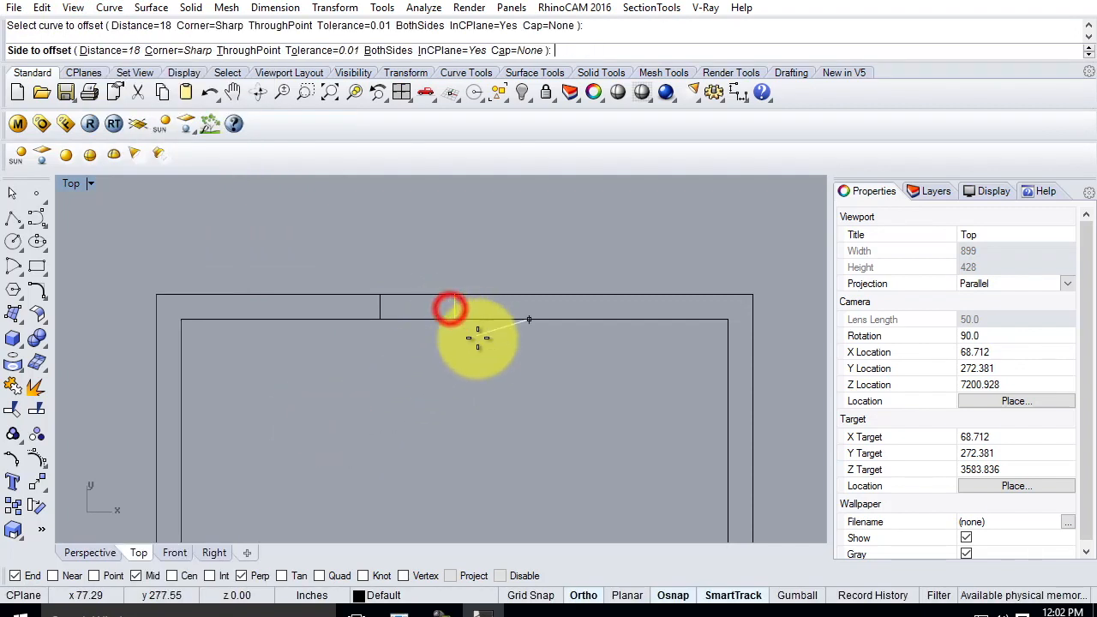
{"action": "left_click", "coordinate": [595, 385]}
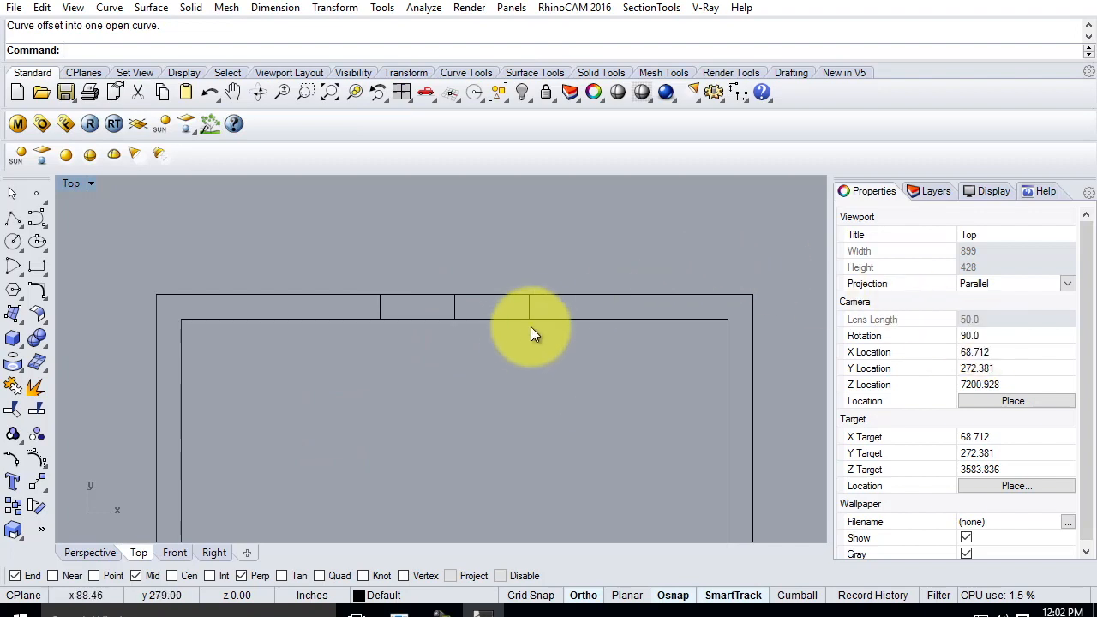
Step: Delete the two offset lines on either side of the upper wall's midpoint line
{"action": "left_click", "coordinate": [524, 305]}
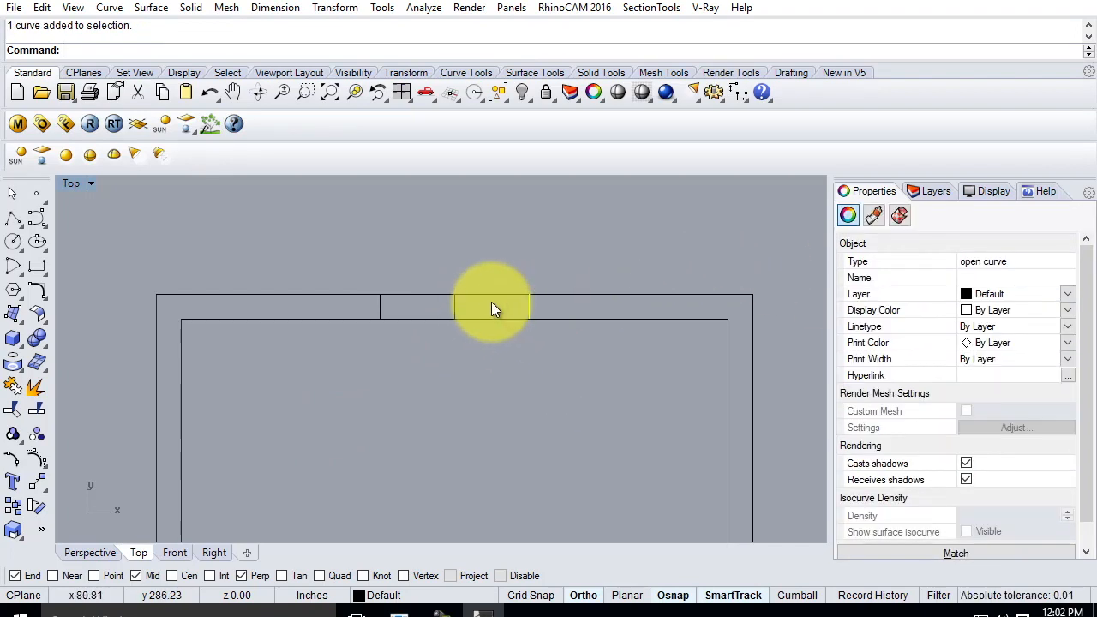
{"action": "key", "text": "Delete"}
{"action": "left_click_drag", "start_coordinate": [430, 319], "coordinate": [473, 296]}
{"action": "key", "text": "ctrl+z"}
{"action": "left_click", "coordinate": [381, 305]}
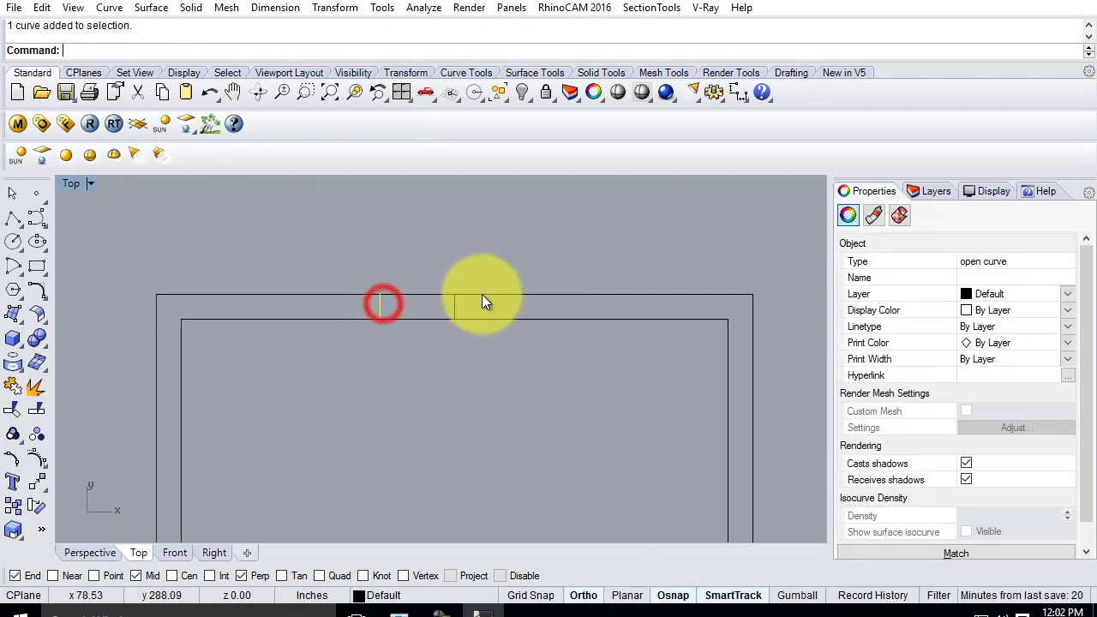
{"action": "key", "text": "Delete"}
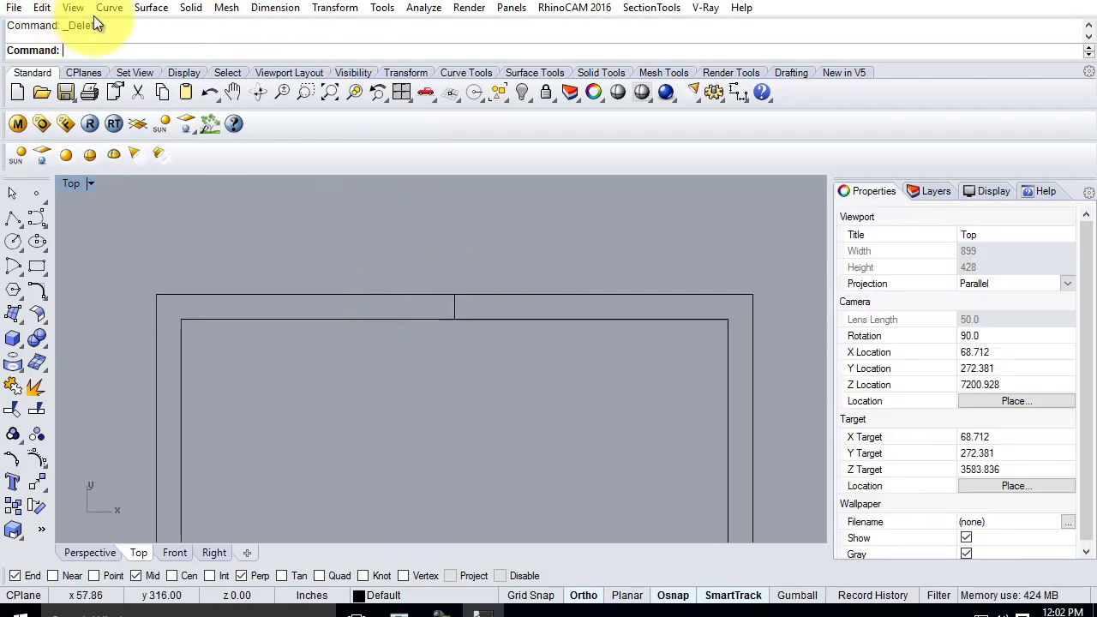
Step: Offset the upper wall's midpoint line 18 inches in one operation using the BothSides option
{"action": "left_click", "coordinate": [118, 9]}
{"action": "left_click", "coordinate": [110, 9]}
{"action": "type", "text": "Offset"}
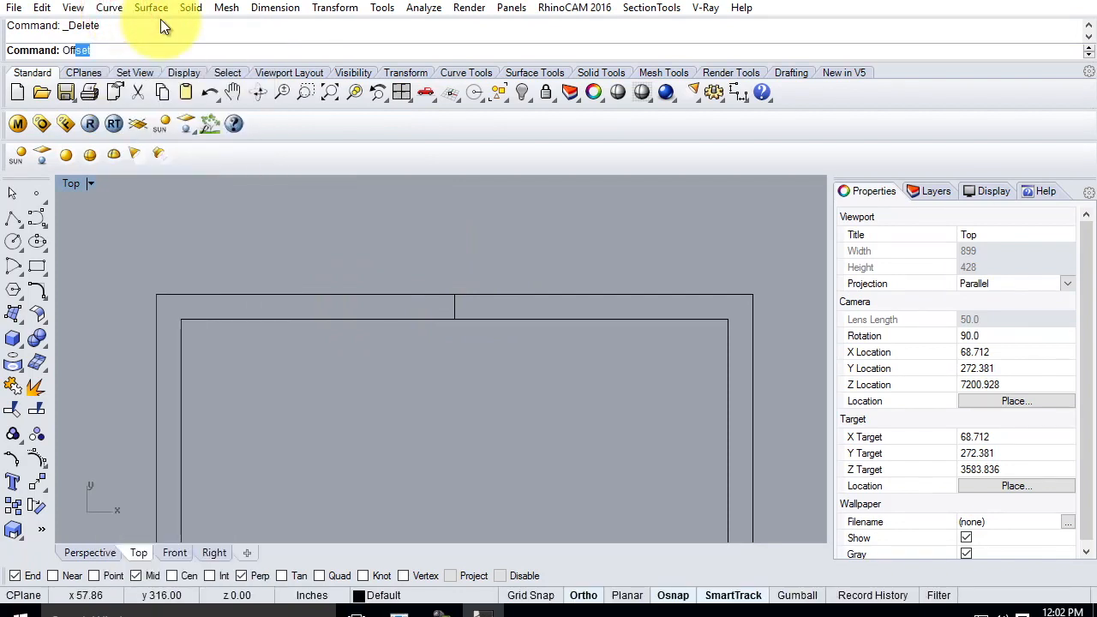
{"action": "key", "text": "Return"}
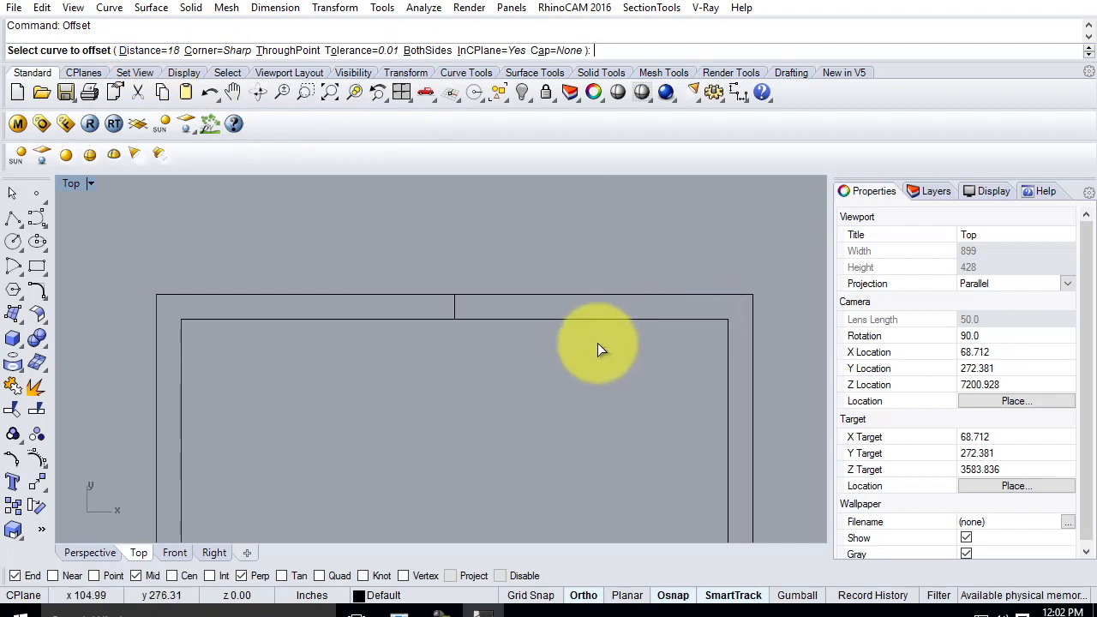
{"action": "left_click", "coordinate": [452, 306]}
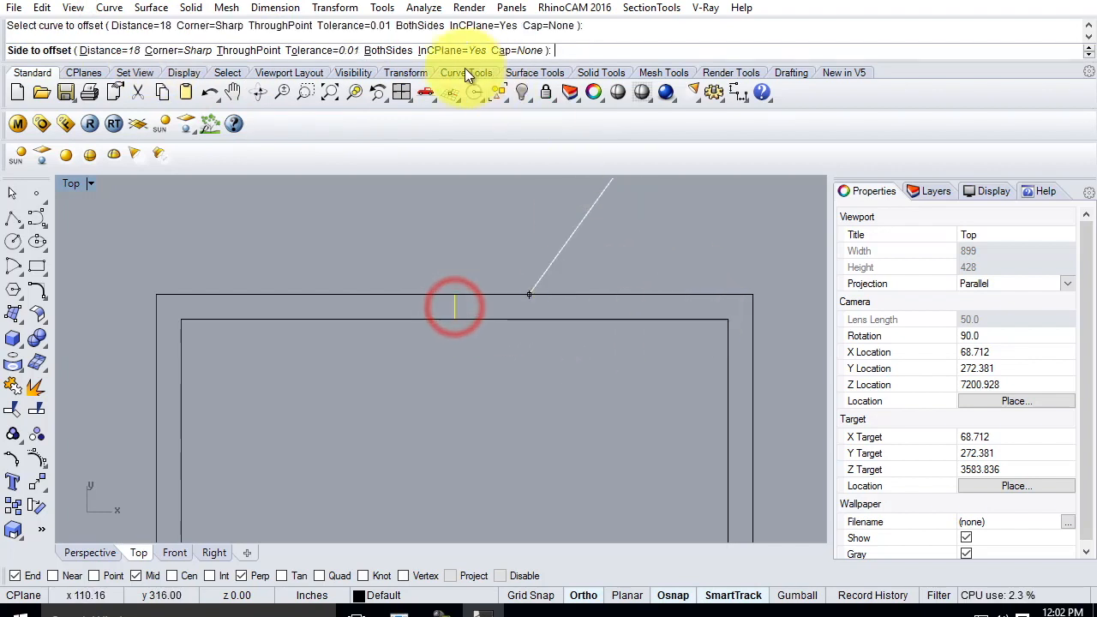
{"action": "left_click", "coordinate": [379, 51]}
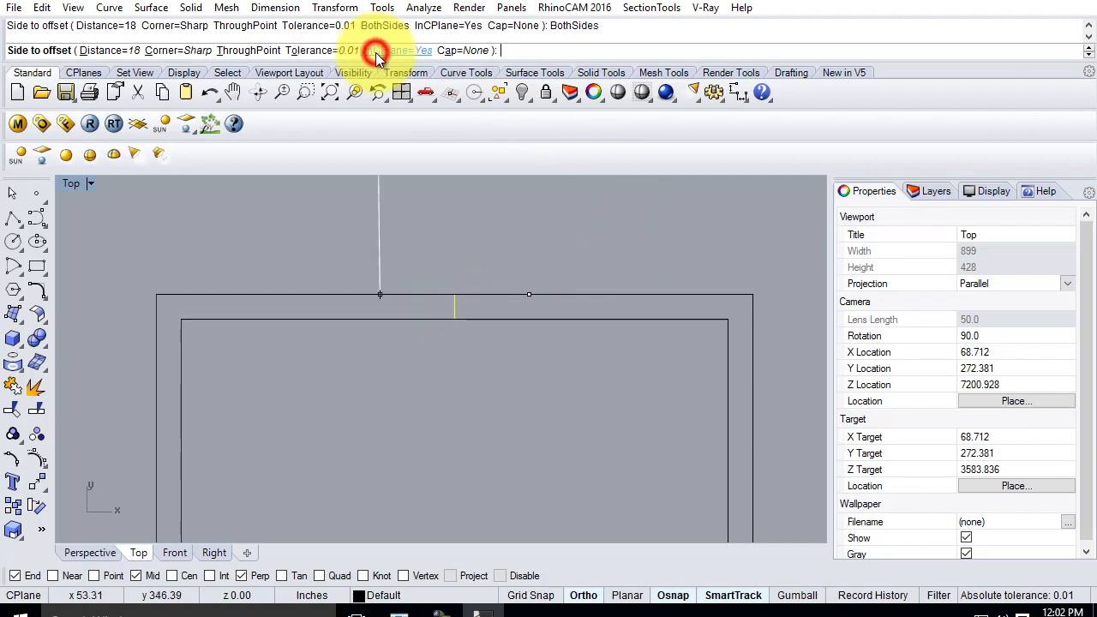
{"action": "left_click", "coordinate": [599, 356]}
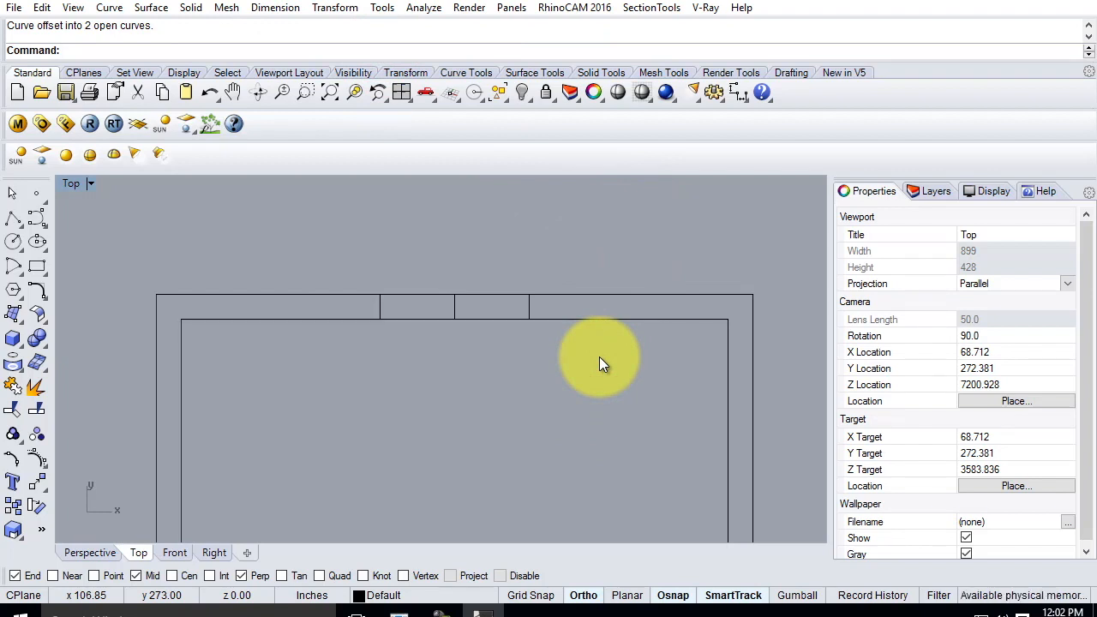
{"action": "left_click", "coordinate": [380, 306]}
{"action": "left_click", "coordinate": [528, 305]}
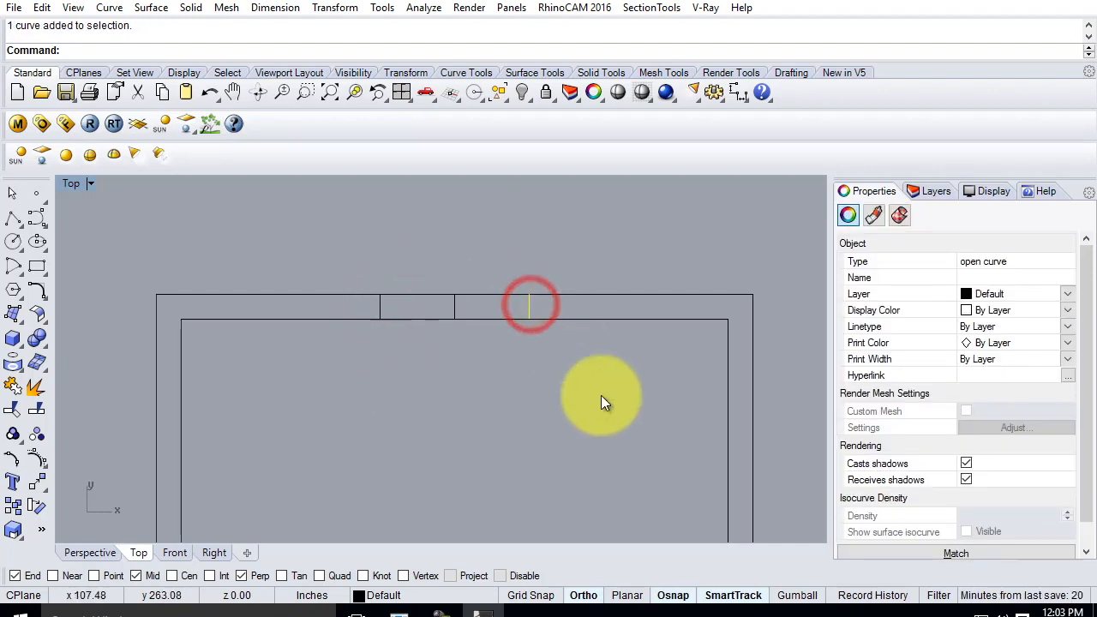
{"action": "left_click", "coordinate": [522, 384]}
Step: Select the midpoint line with a left-to-right window that fully encloses it, and clear the selection
{"action": "left_click_drag", "start_coordinate": [416, 243], "coordinate": [492, 349]}
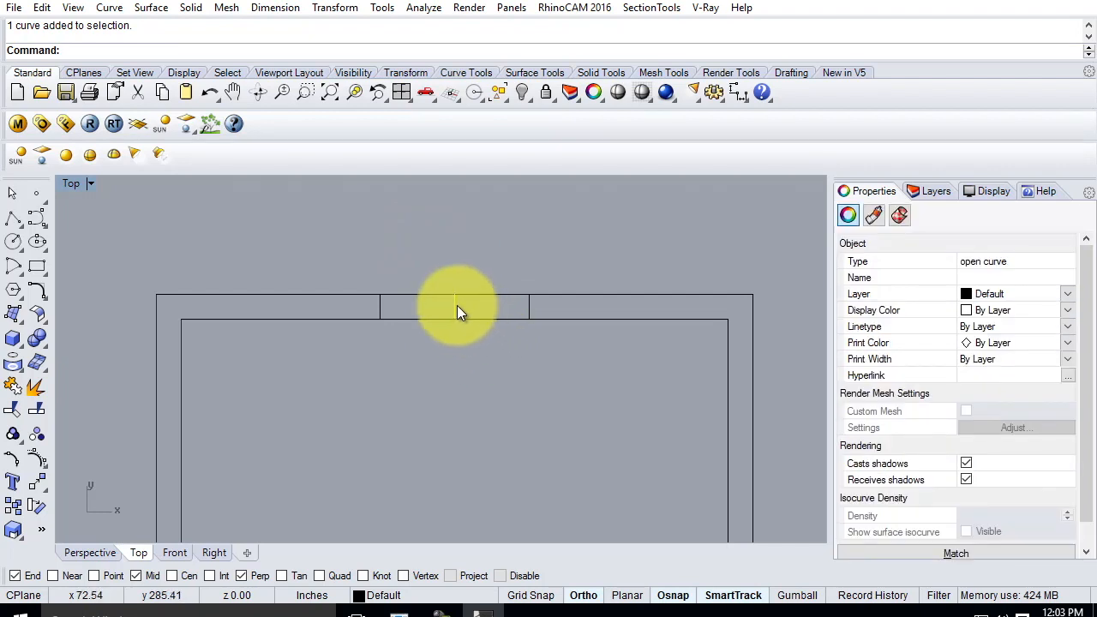
{"action": "left_click", "coordinate": [453, 264]}
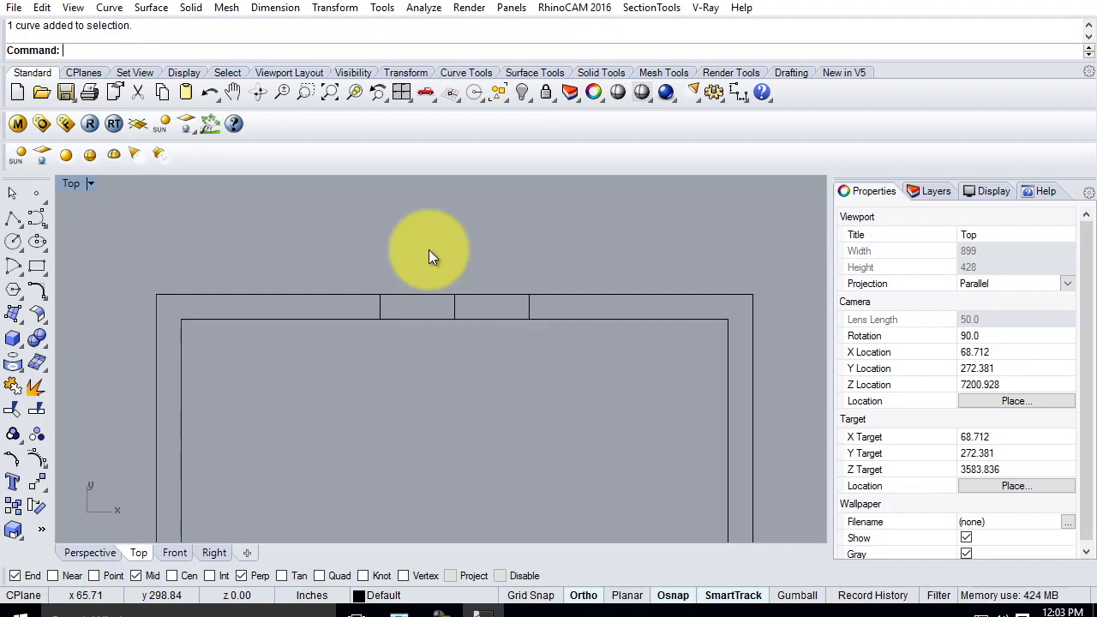
{"action": "left_click_drag", "start_coordinate": [399, 237], "coordinate": [501, 379]}
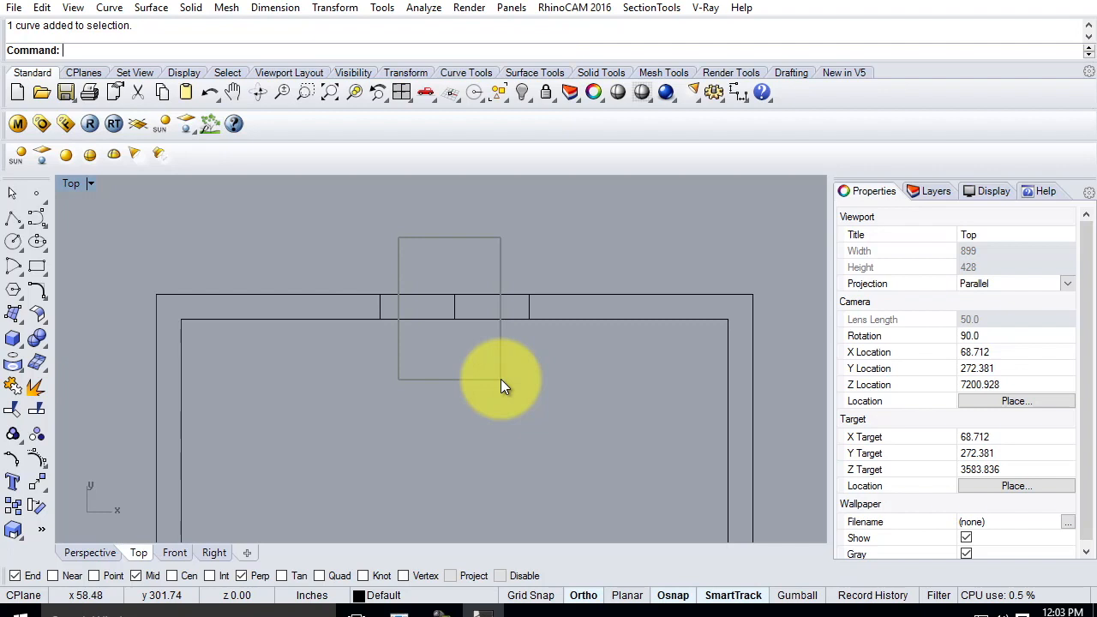
{"action": "left_click_drag", "start_coordinate": [500, 378], "coordinate": [501, 379]}
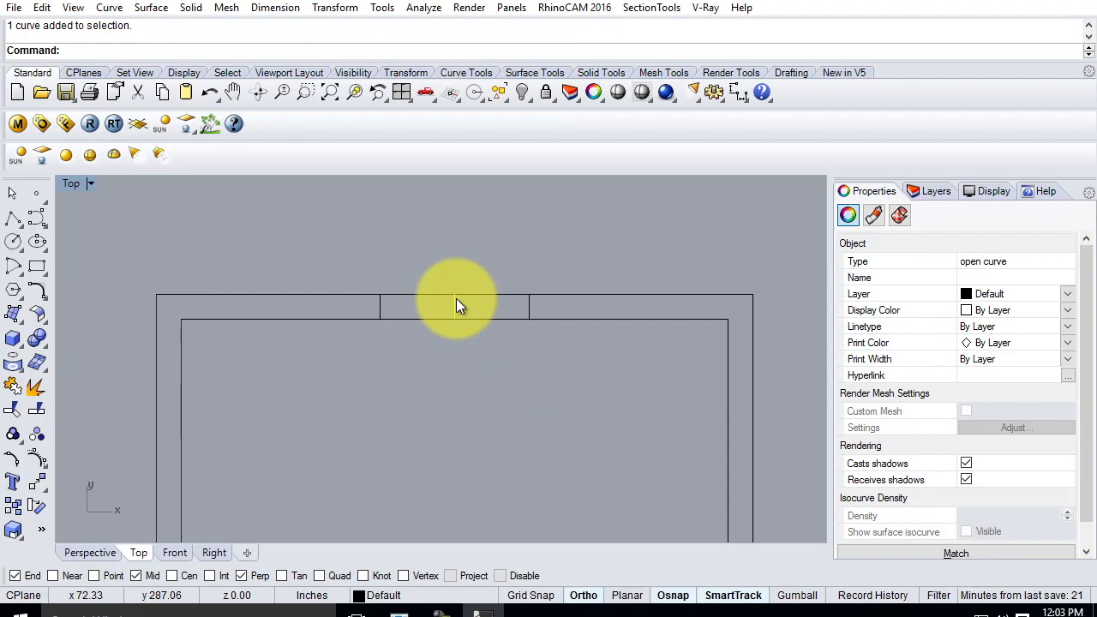
{"action": "left_click", "coordinate": [495, 224]}
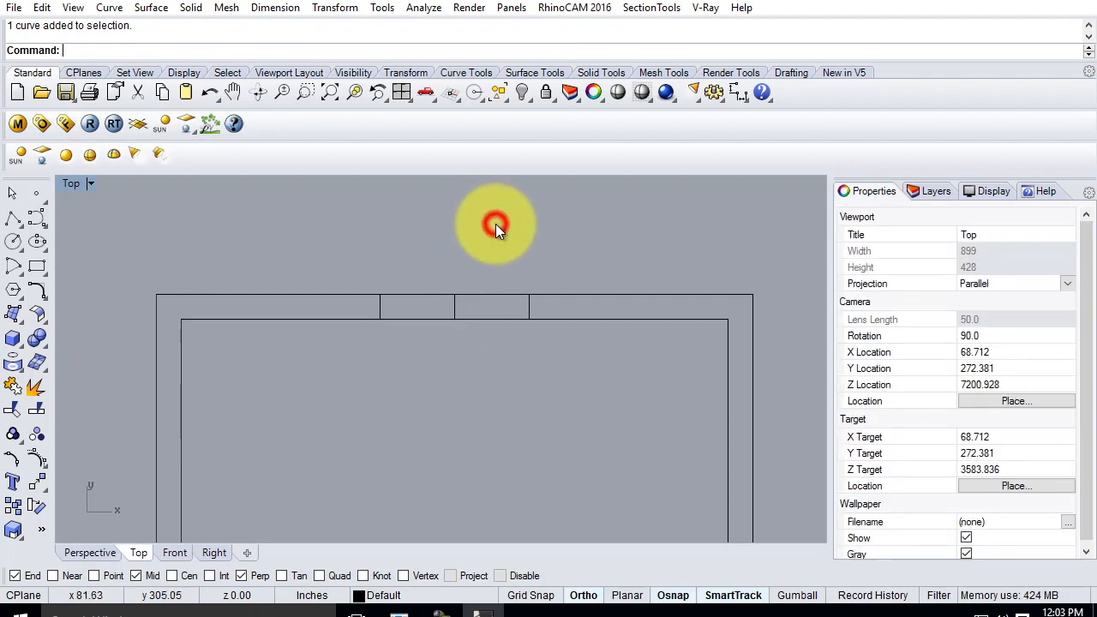
Step: Select the midpoint line and both wall outlines with a right-to-left crossing selection, and clear the selection
{"action": "left_click_drag", "start_coordinate": [510, 218], "coordinate": [398, 376]}
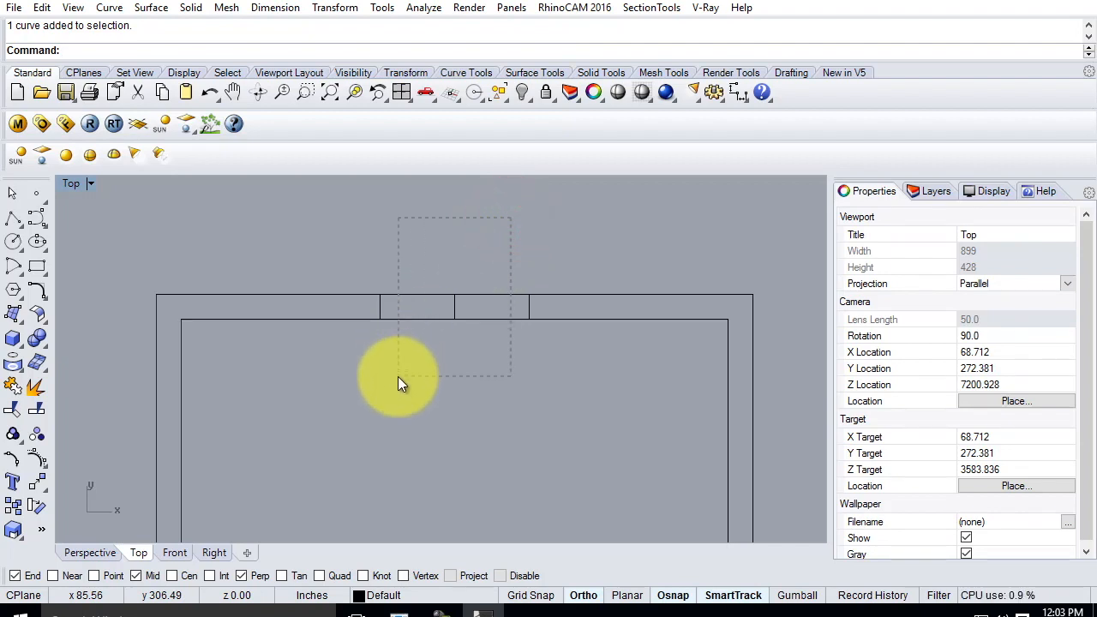
{"action": "left_click_drag", "start_coordinate": [397, 376], "coordinate": [401, 374]}
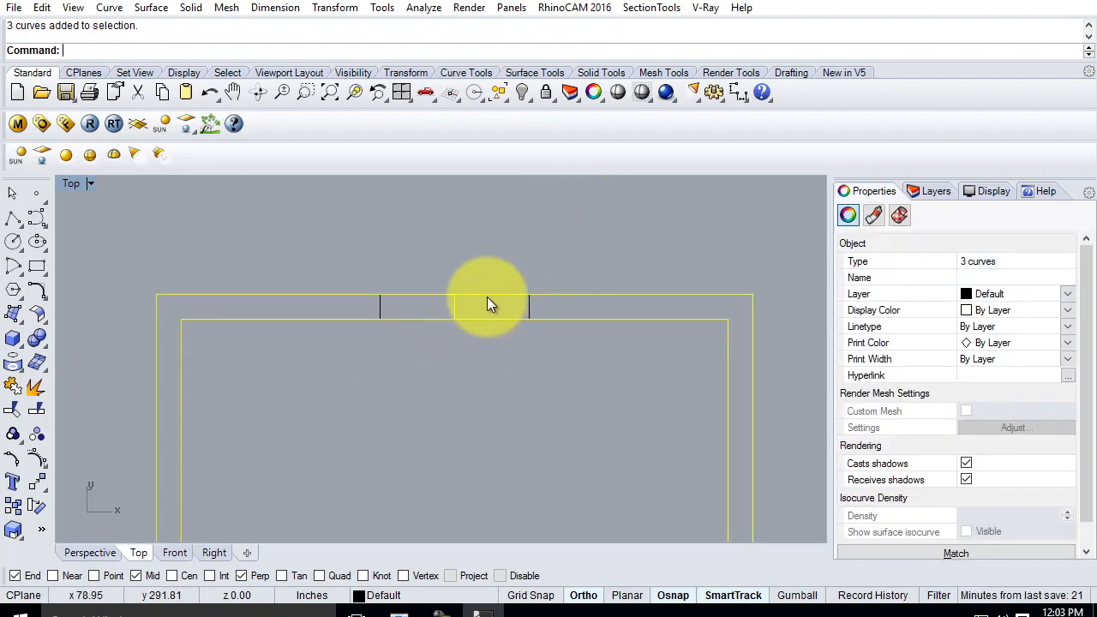
{"action": "left_click", "coordinate": [451, 219]}
Step: Repeat the enclosing window selection and the crossing selection around the midpoint line, clearing each selection
{"action": "left_click_drag", "start_coordinate": [401, 241], "coordinate": [507, 382]}
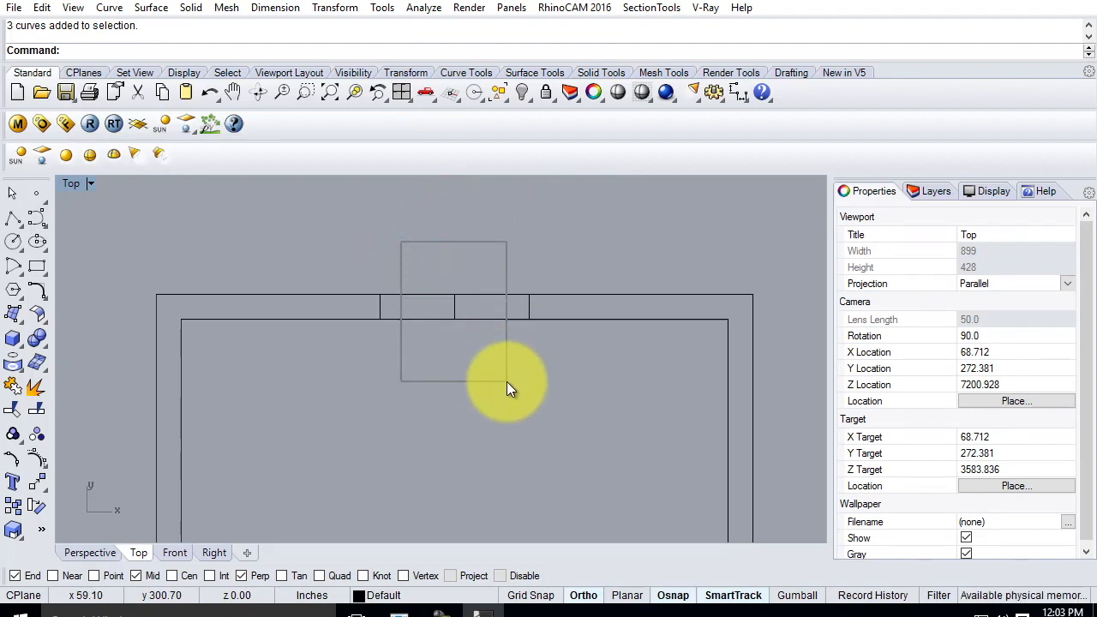
{"action": "left_click_drag", "start_coordinate": [507, 381], "coordinate": [506, 382]}
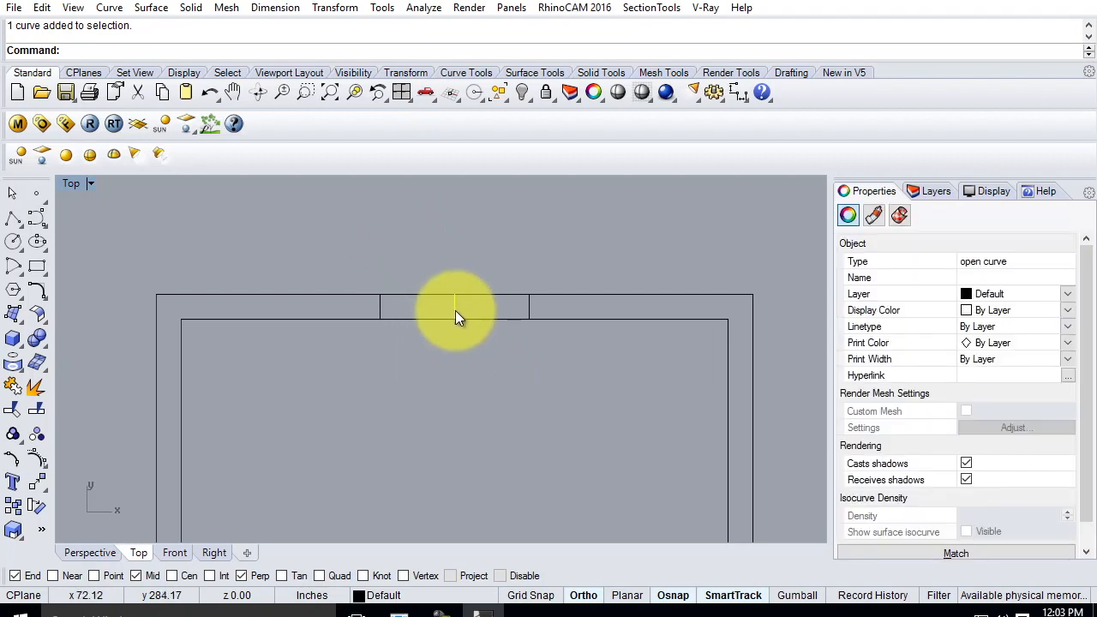
{"action": "left_click", "coordinate": [506, 219]}
{"action": "left_click_drag", "start_coordinate": [514, 227], "coordinate": [415, 393]}
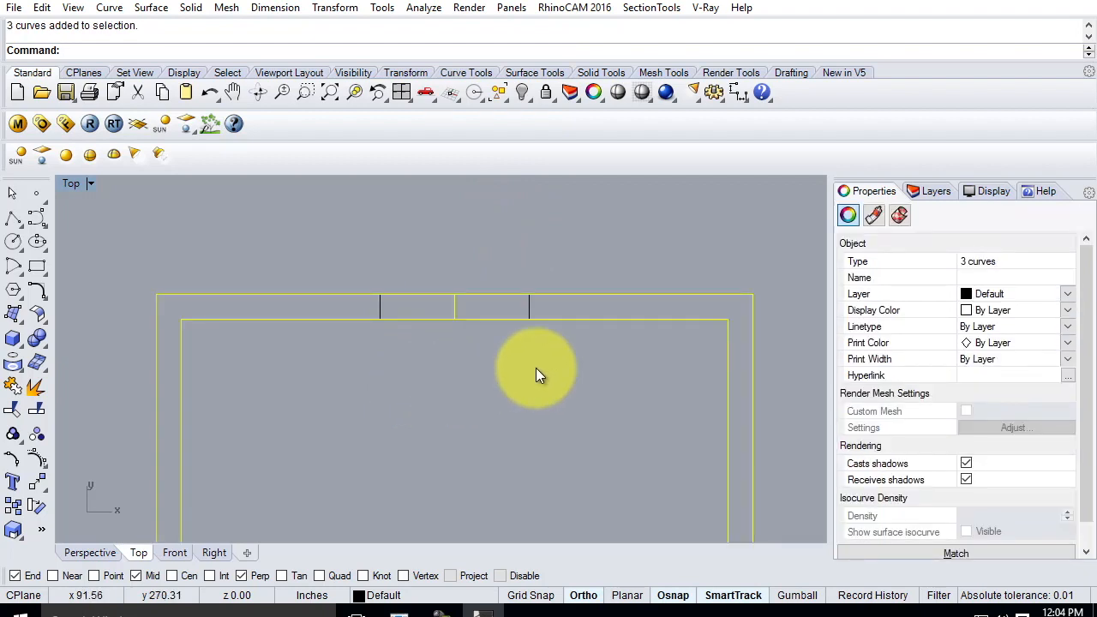
{"action": "left_click", "coordinate": [598, 363]}
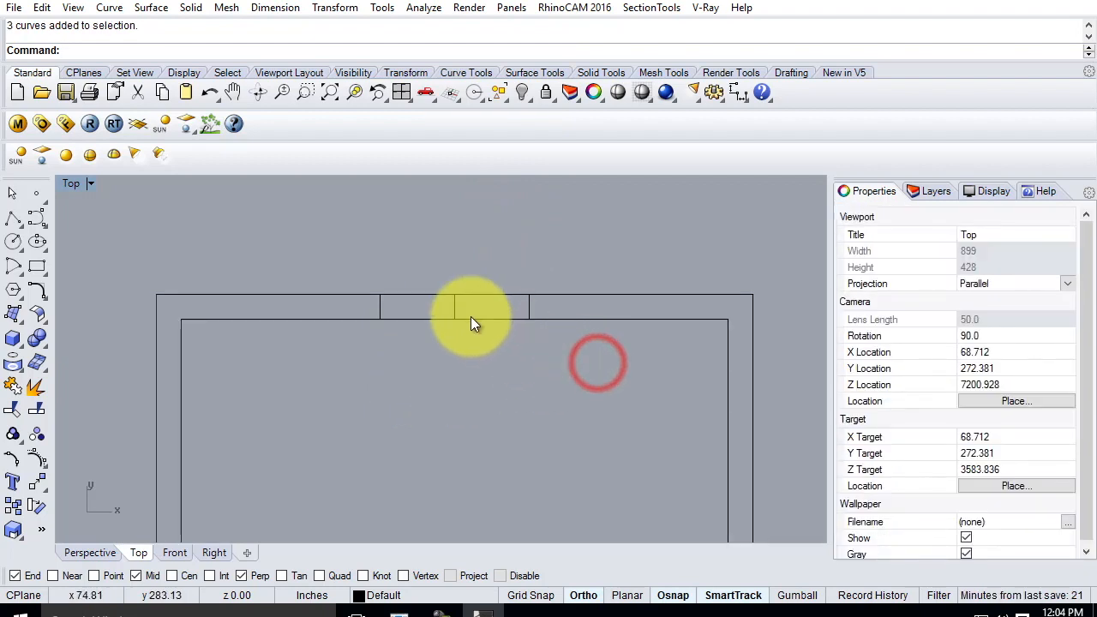
Step: Delete the midpoint line between the two offset lines in the upper wall
{"action": "left_click_drag", "start_coordinate": [429, 241], "coordinate": [504, 374]}
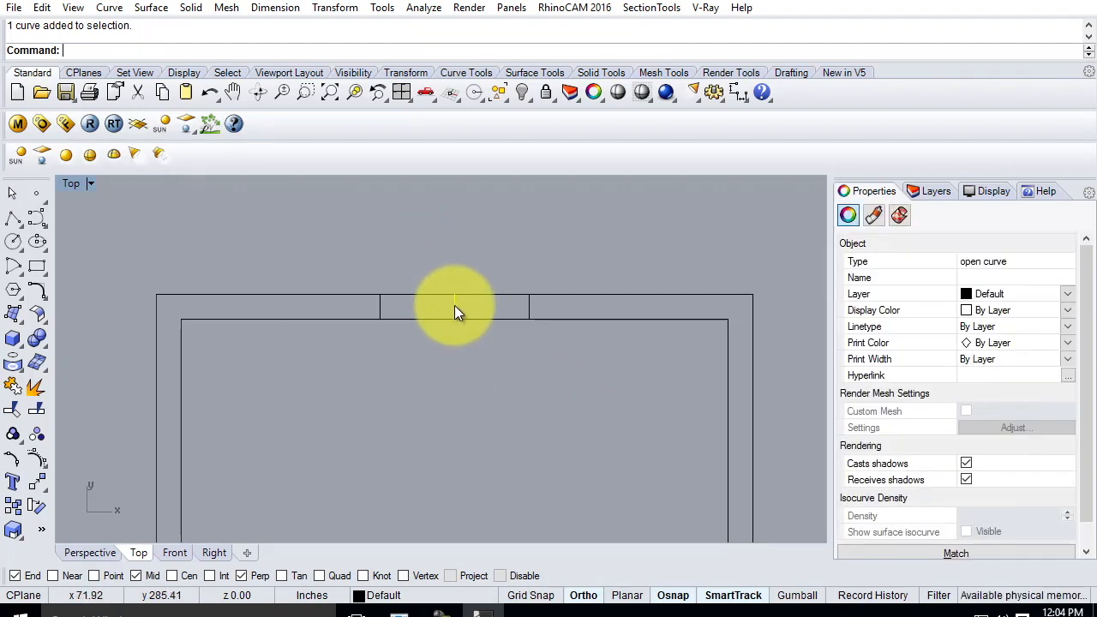
{"action": "key", "text": "Delete"}
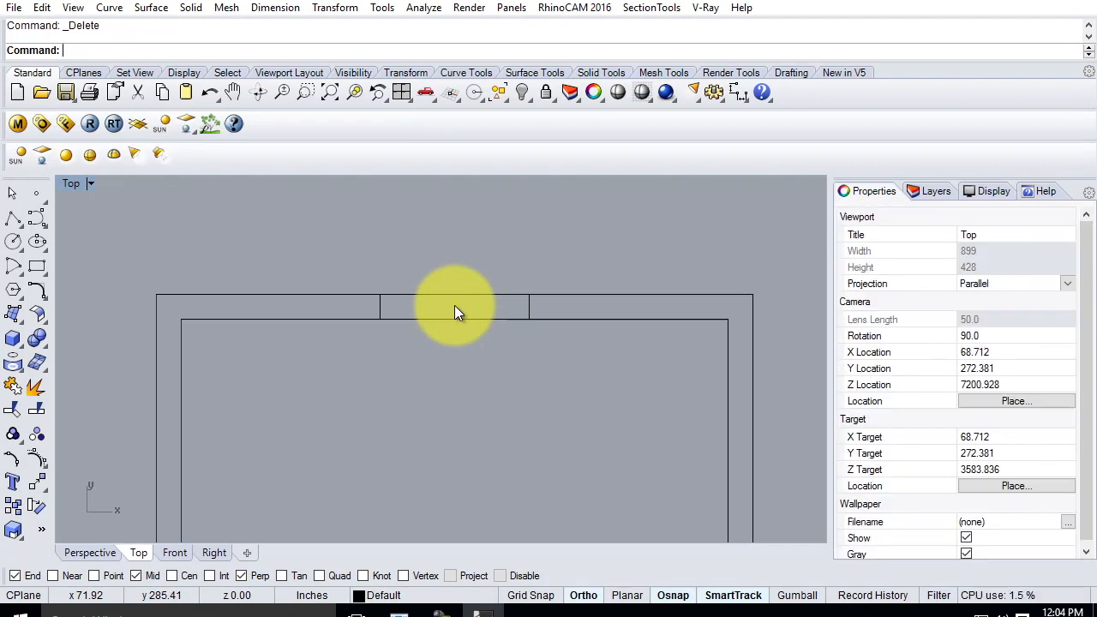
{"action": "left_click", "coordinate": [411, 295]}
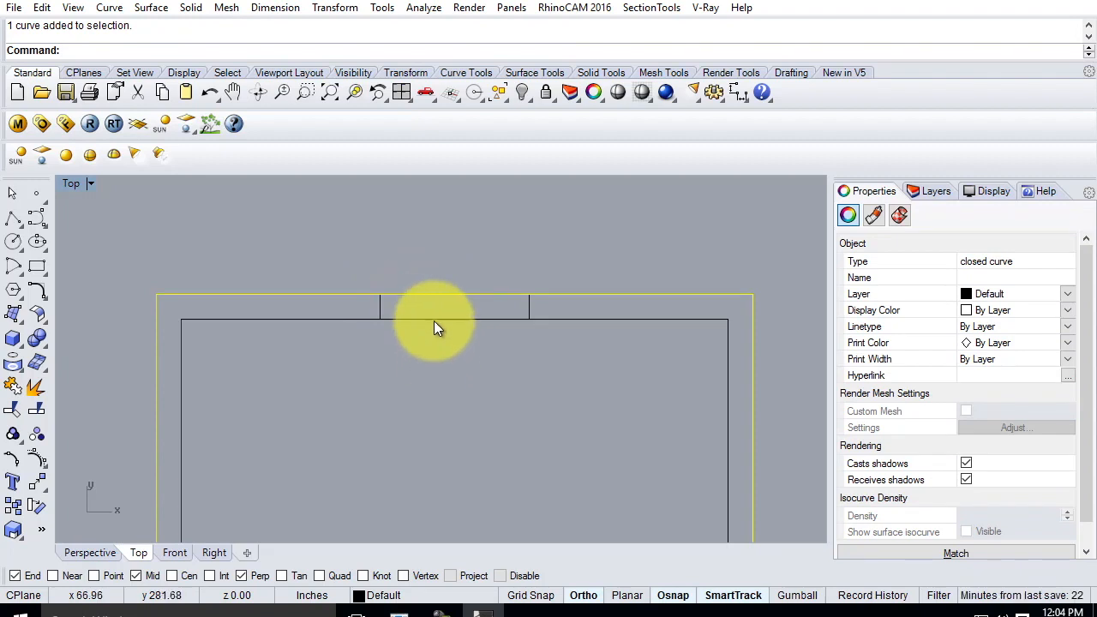
{"action": "left_click", "coordinate": [445, 432]}
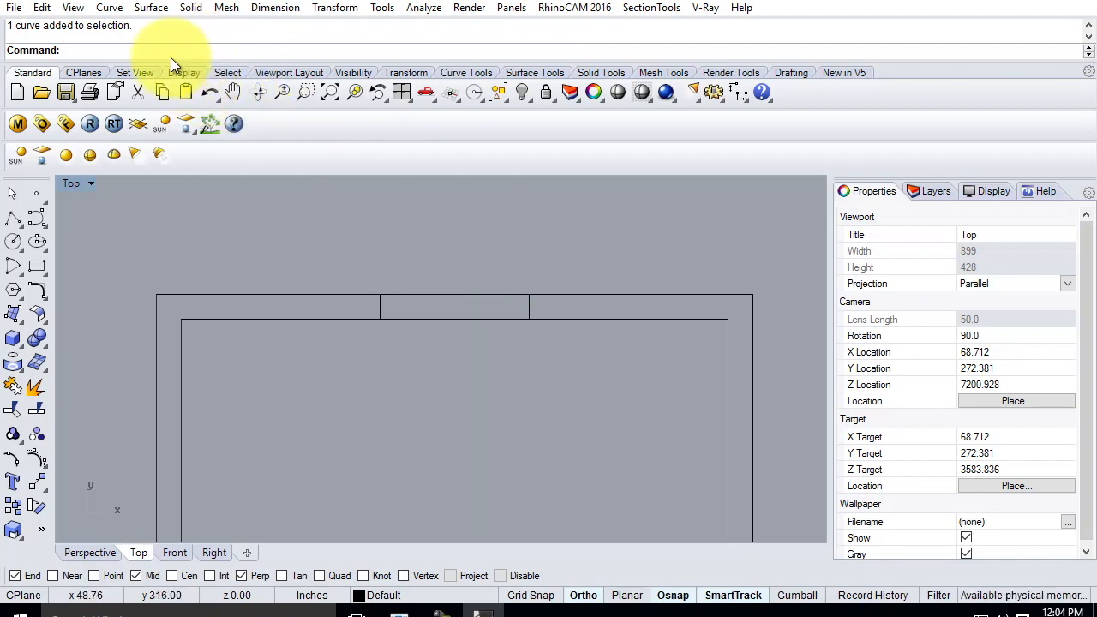
Step: Trim both wall outlines between the two offset lines, using those lines as cutting objects, and undo the trim
{"action": "left_click", "coordinate": [42, 8]}
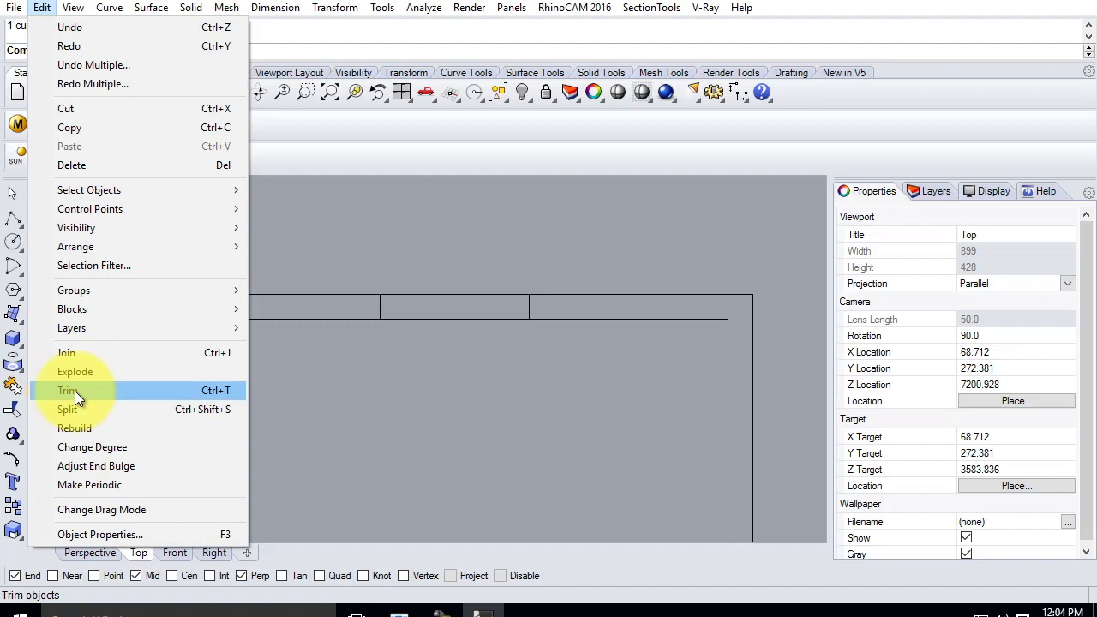
{"action": "left_click", "coordinate": [75, 390]}
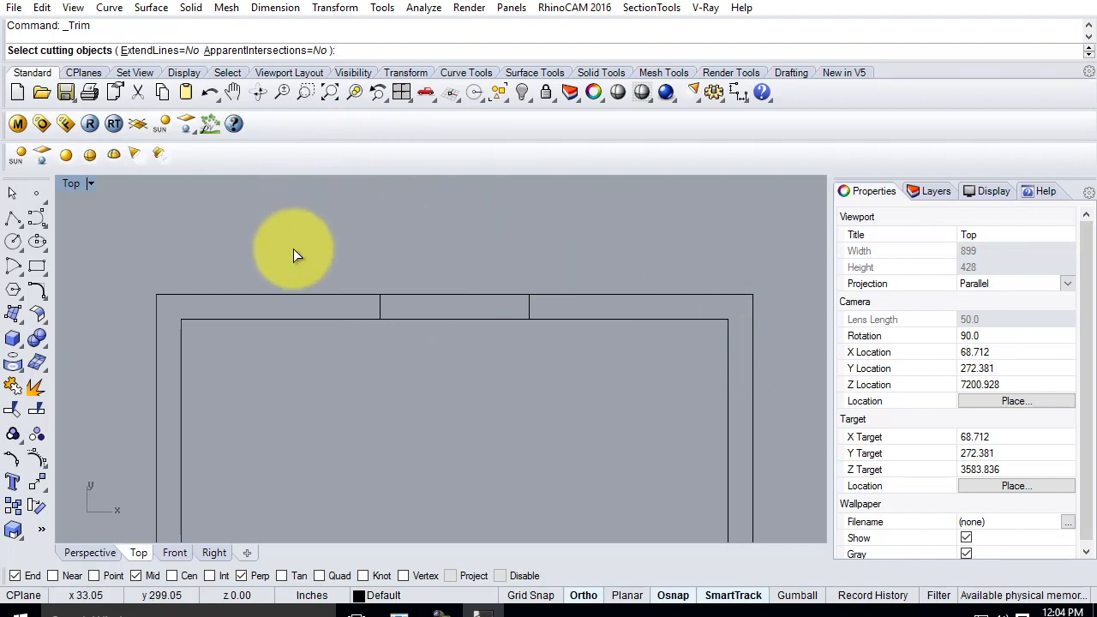
{"action": "left_click_drag", "start_coordinate": [295, 244], "coordinate": [610, 396]}
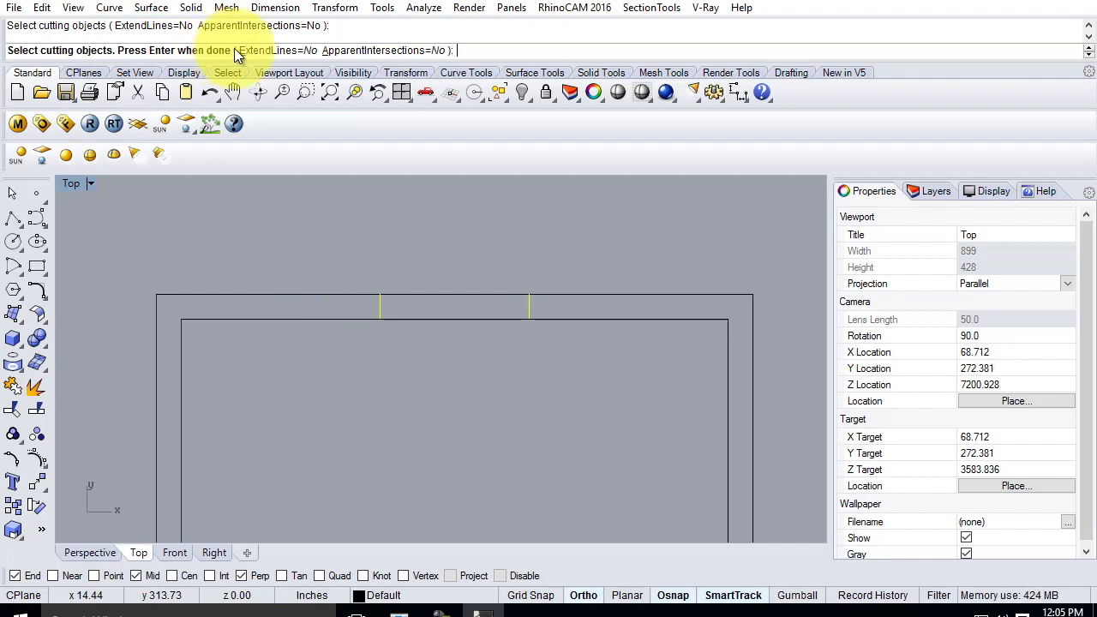
{"action": "key", "text": "Return"}
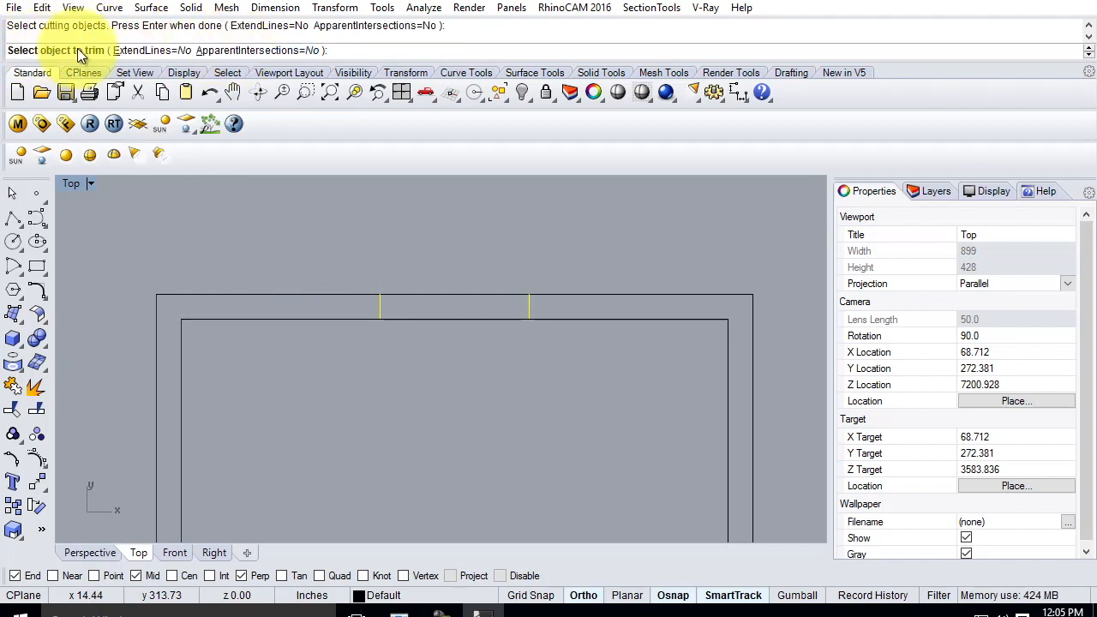
{"action": "left_click", "coordinate": [474, 296]}
{"action": "left_click", "coordinate": [479, 320]}
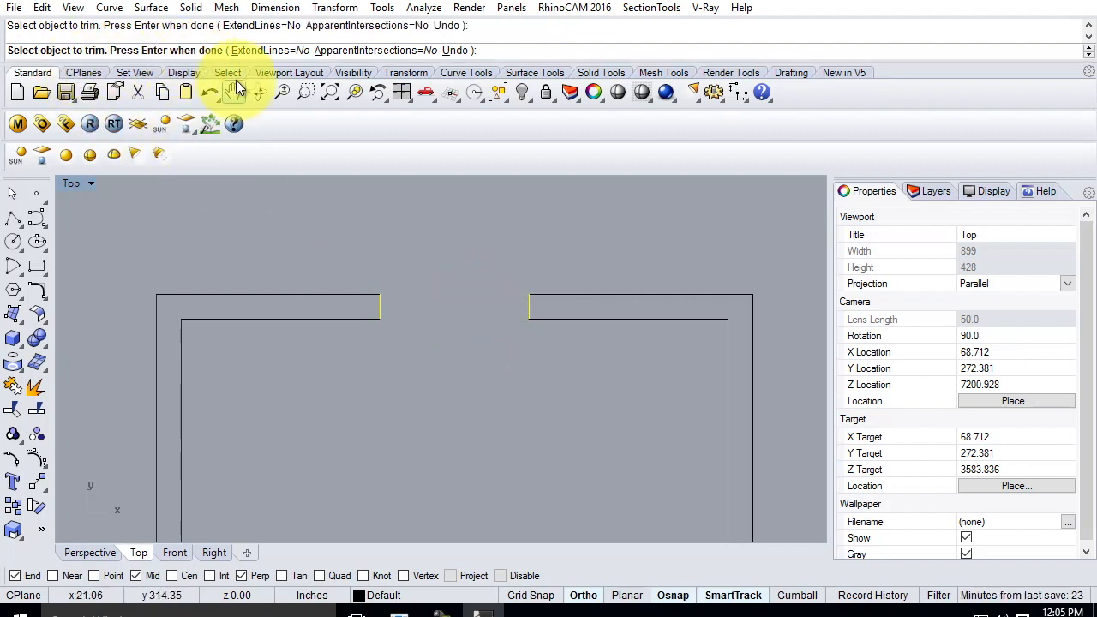
{"action": "key", "text": "Return"}
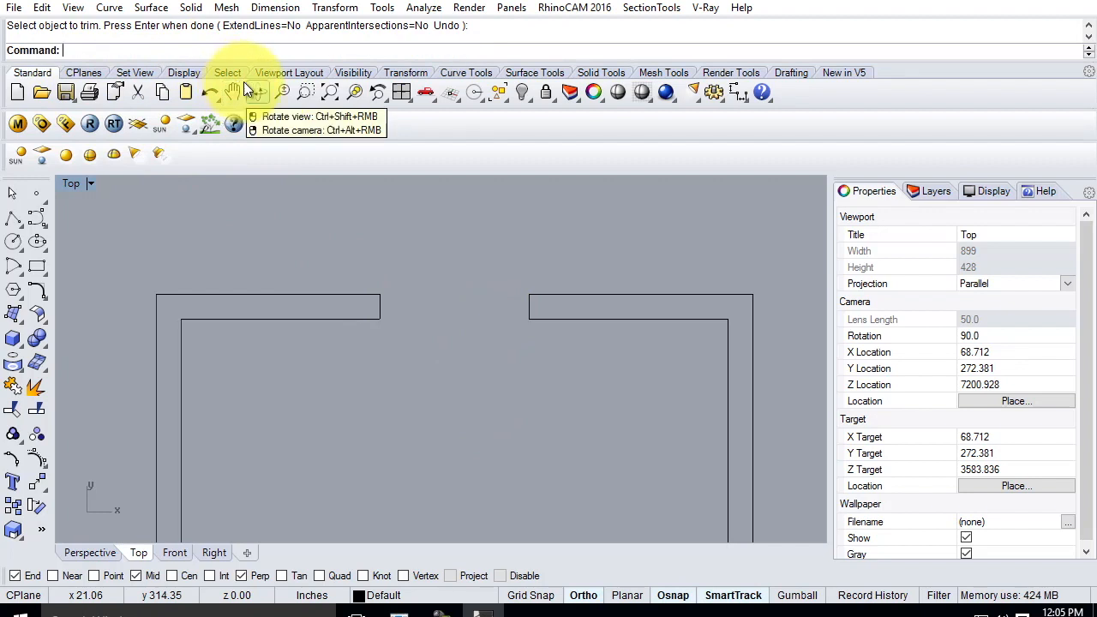
{"action": "key", "text": "ctrl+z"}
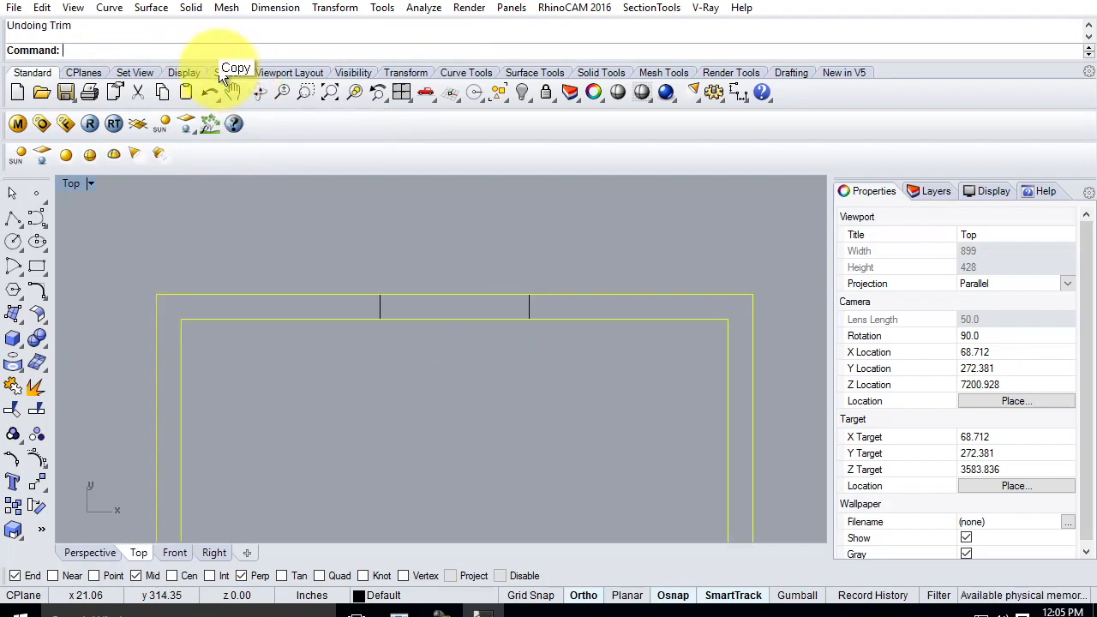
{"action": "left_click", "coordinate": [450, 398]}
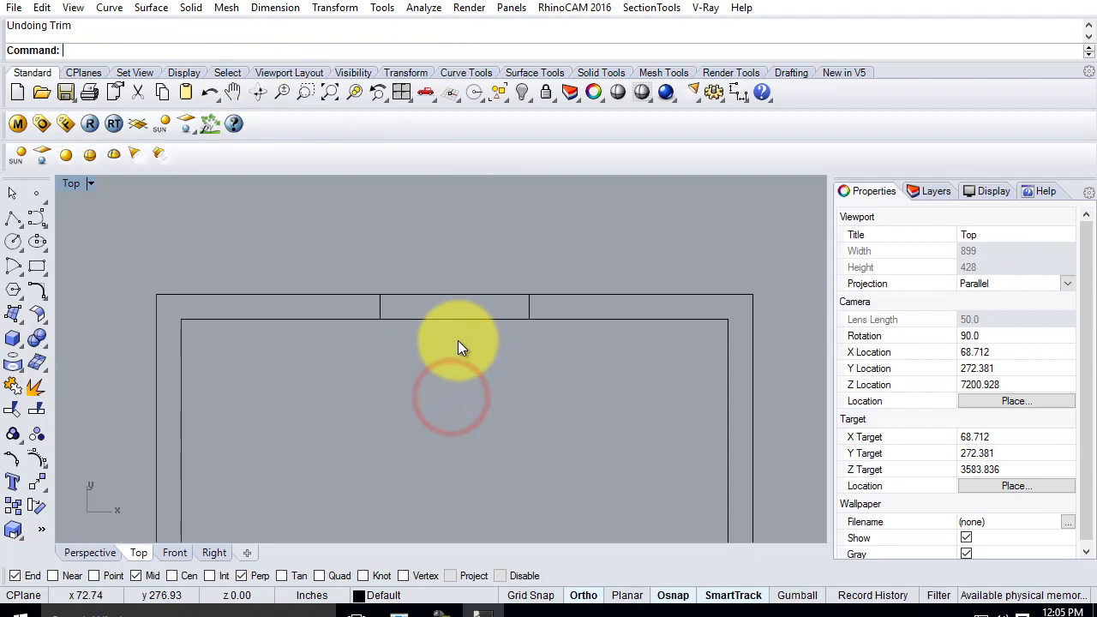
Step: Trim the outer and inner wall outlines between the two offset lines, removing both segments with one crossing selection
{"action": "type", "text": "trim"}
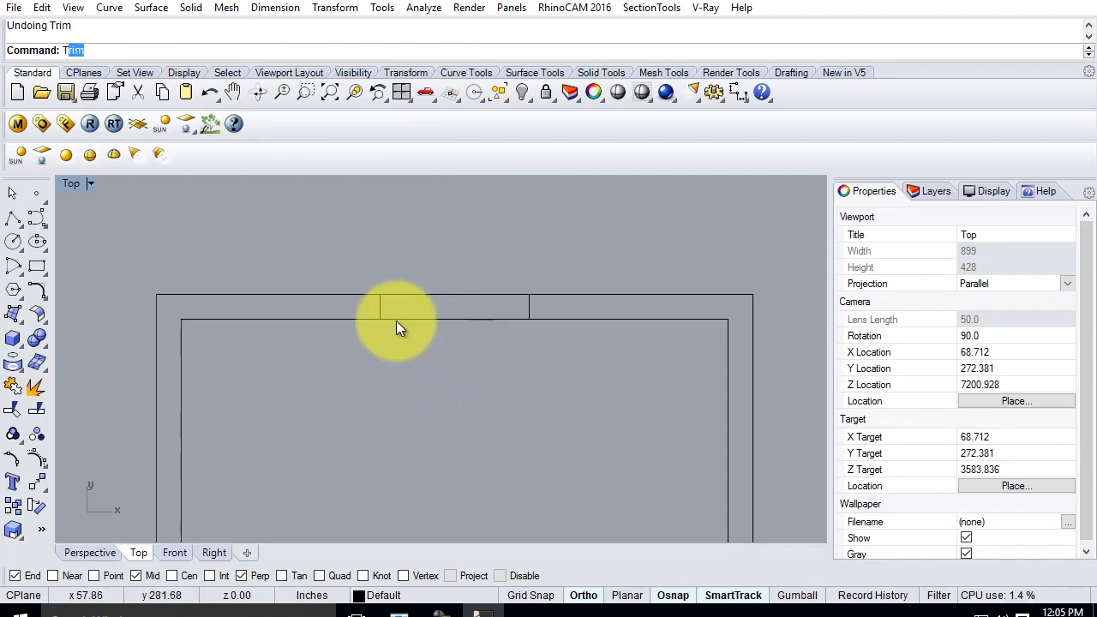
{"action": "key", "text": "Return"}
{"action": "left_click_drag", "start_coordinate": [342, 255], "coordinate": [586, 424]}
{"action": "key", "text": "Return"}
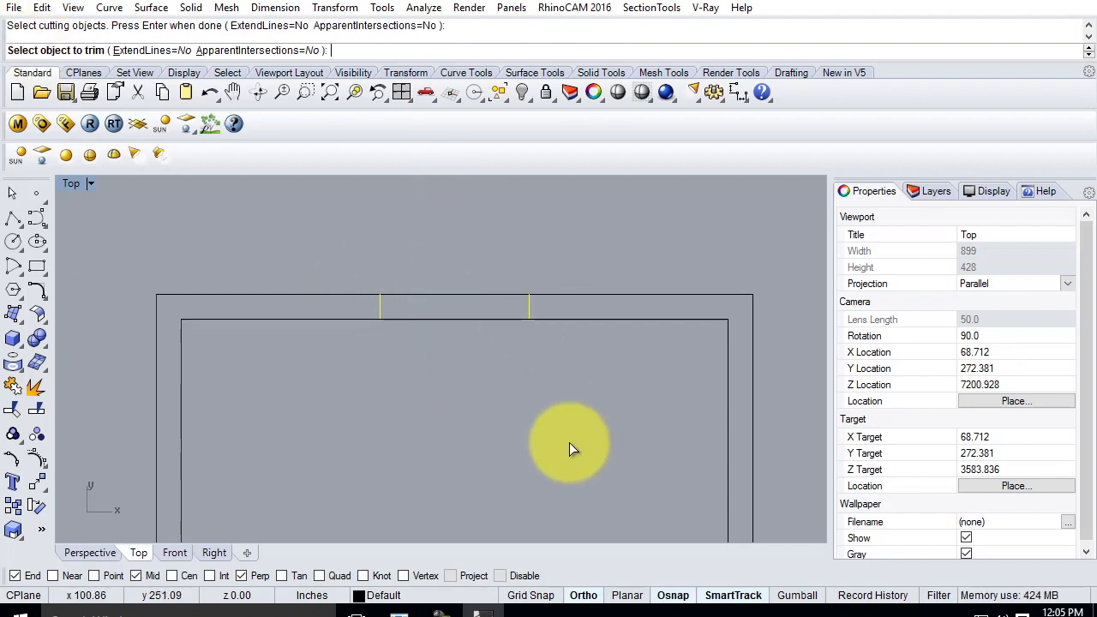
{"action": "left_click_drag", "start_coordinate": [506, 389], "coordinate": [414, 257]}
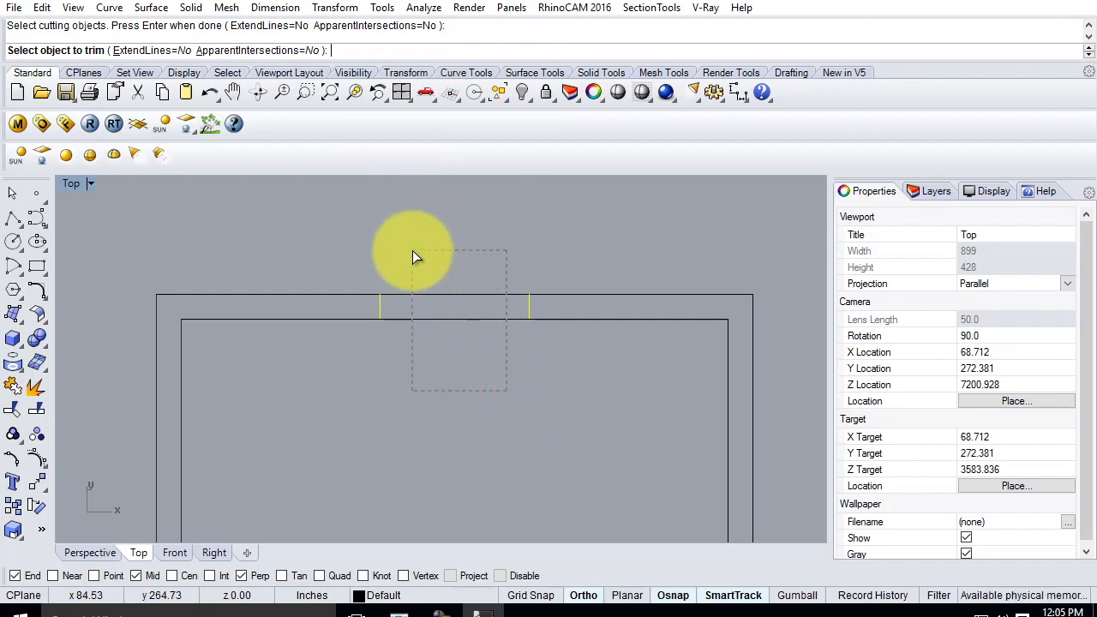
{"action": "left_click_drag", "start_coordinate": [412, 254], "coordinate": [412, 254]}
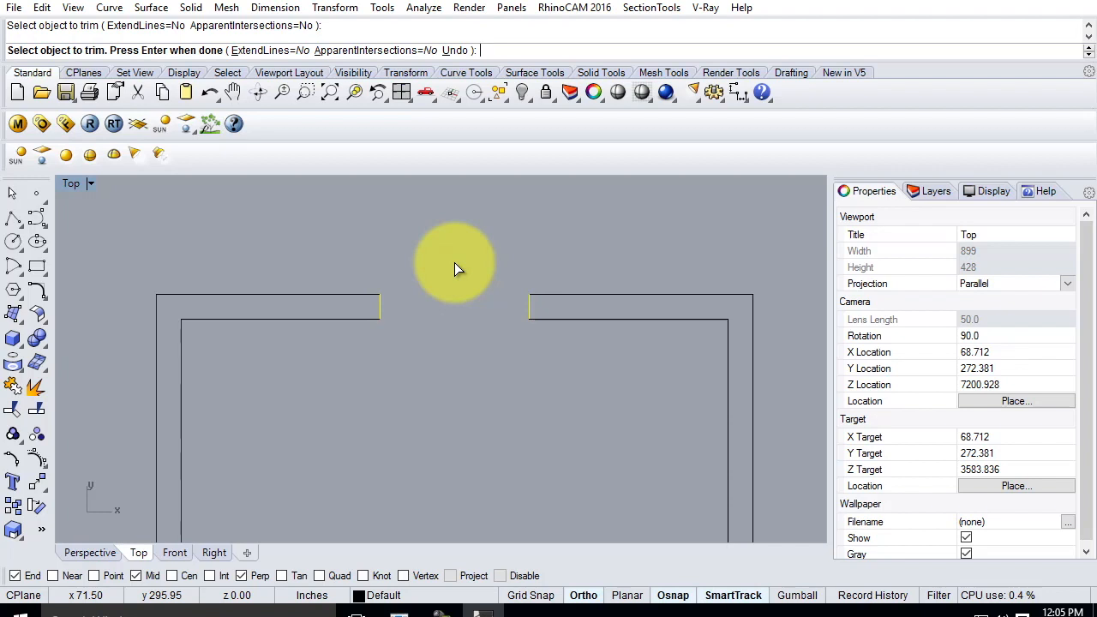
{"action": "left_click", "coordinate": [475, 245]}
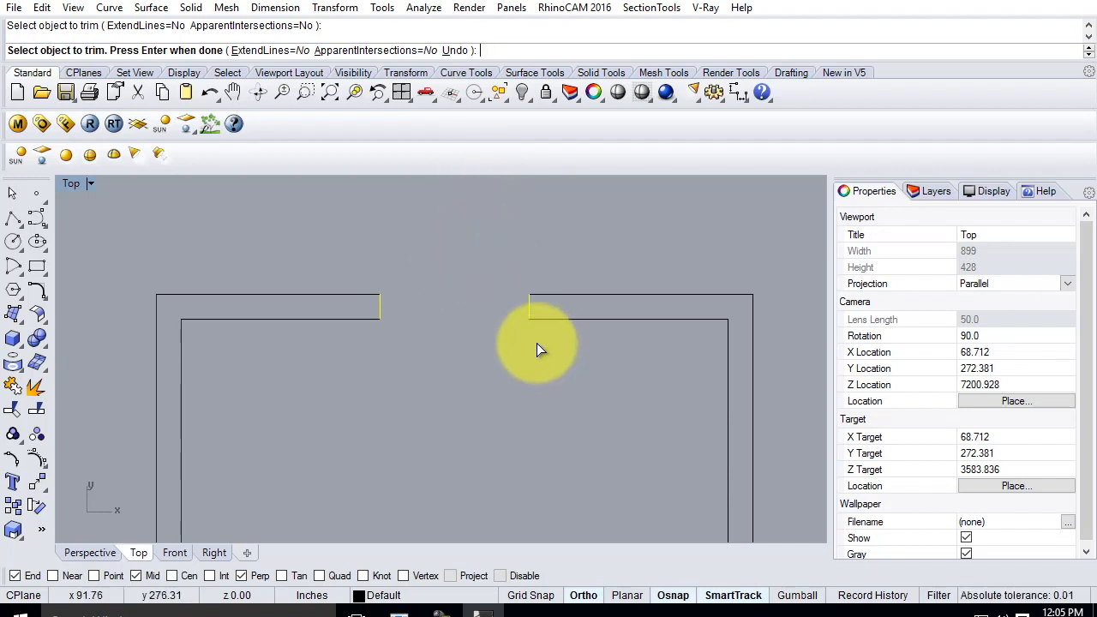
{"action": "key", "text": "Return"}
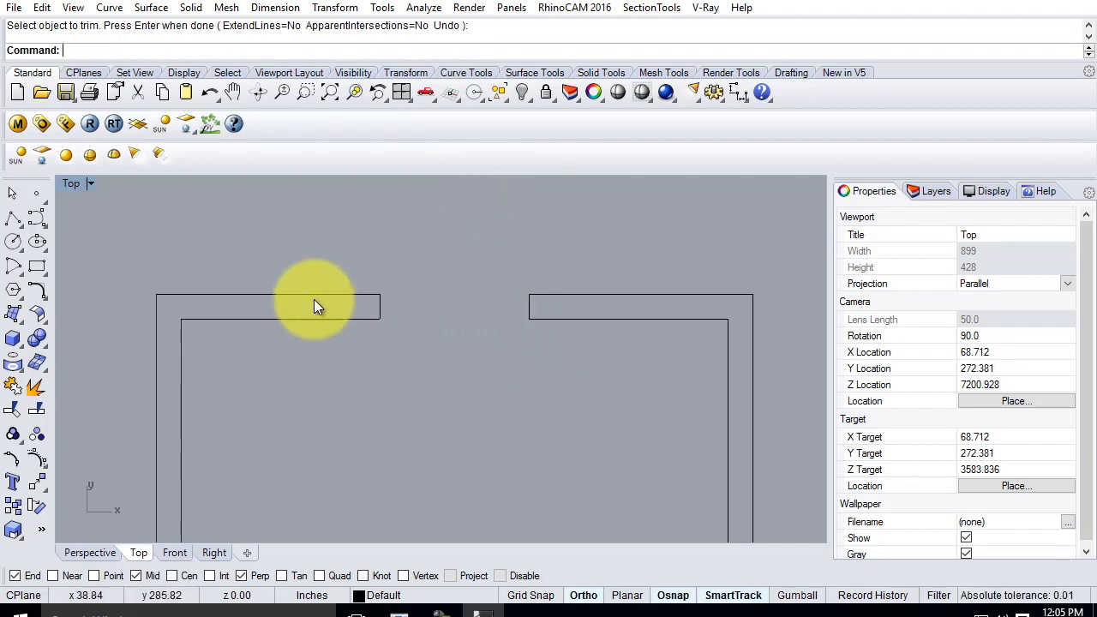
Step: Select an opening end line and the outer and inner wall outlines individually to check whether they are separate curves
{"action": "left_click", "coordinate": [379, 300]}
{"action": "left_click", "coordinate": [352, 295]}
{"action": "left_click", "coordinate": [347, 317]}
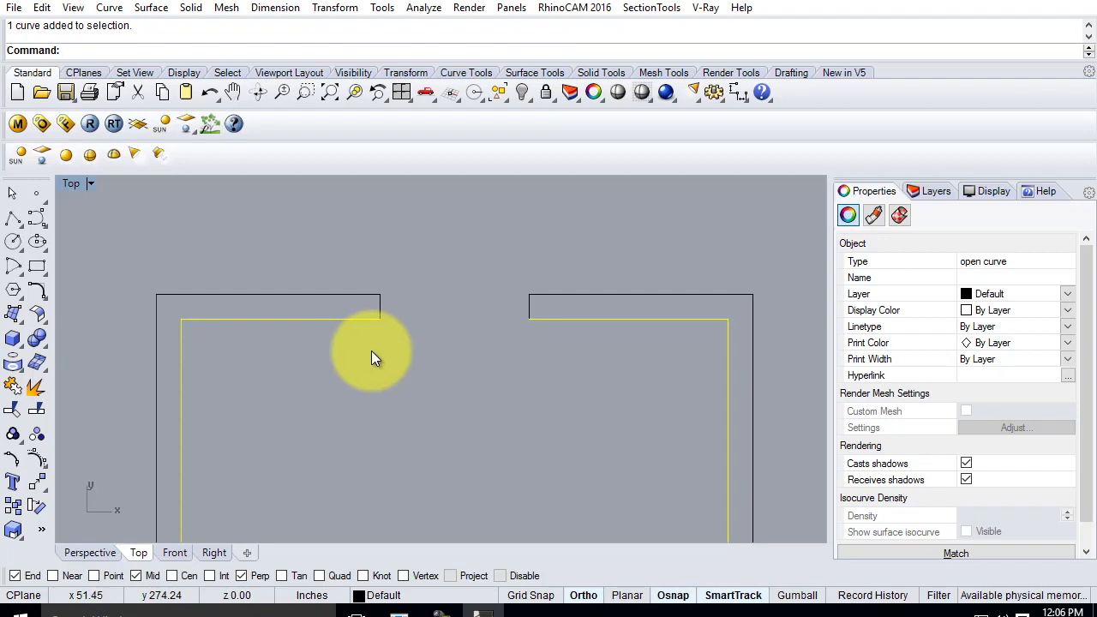
{"action": "left_click", "coordinate": [530, 399]}
Step: Join the trimmed outer and inner wall outlines with the two opening end lines
{"action": "left_click_drag", "start_coordinate": [604, 395], "coordinate": [343, 230]}
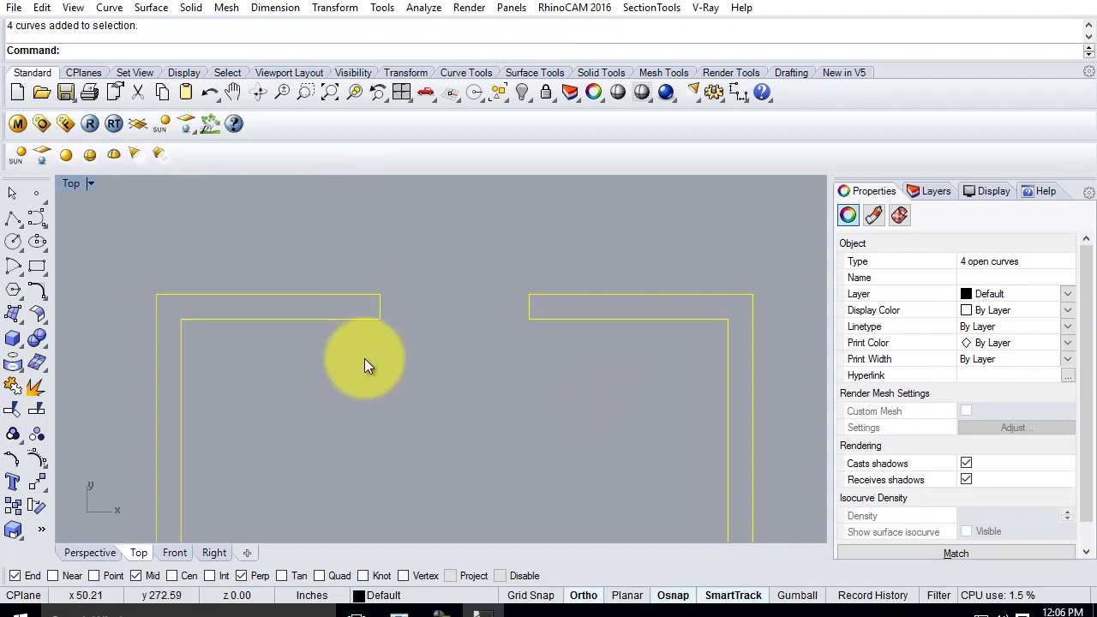
{"action": "type", "text": "Join"}
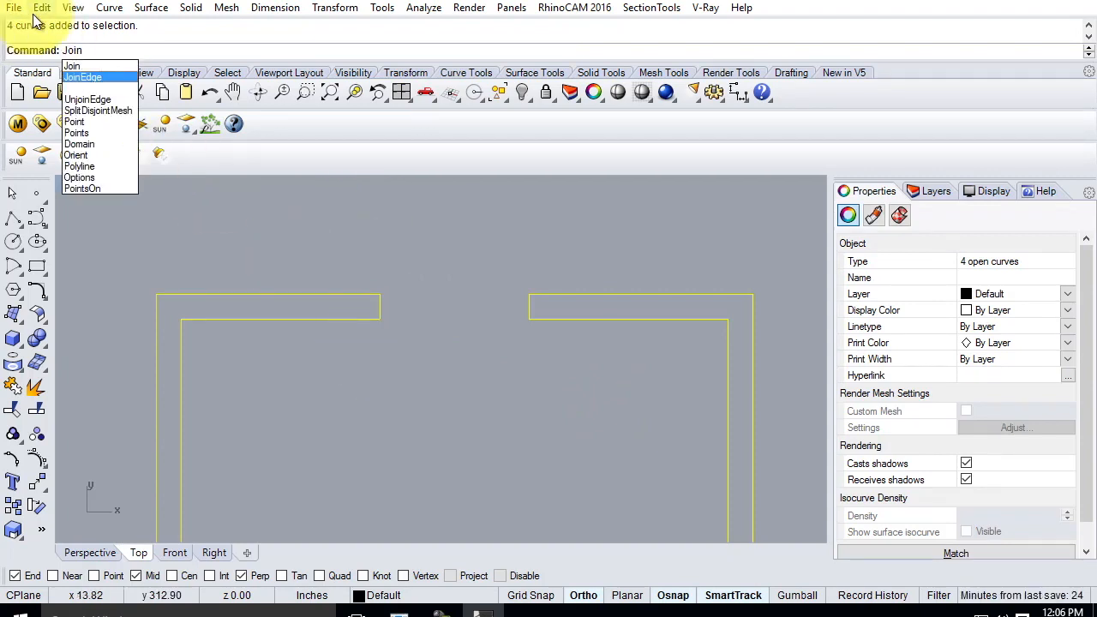
{"action": "key", "text": "Return"}
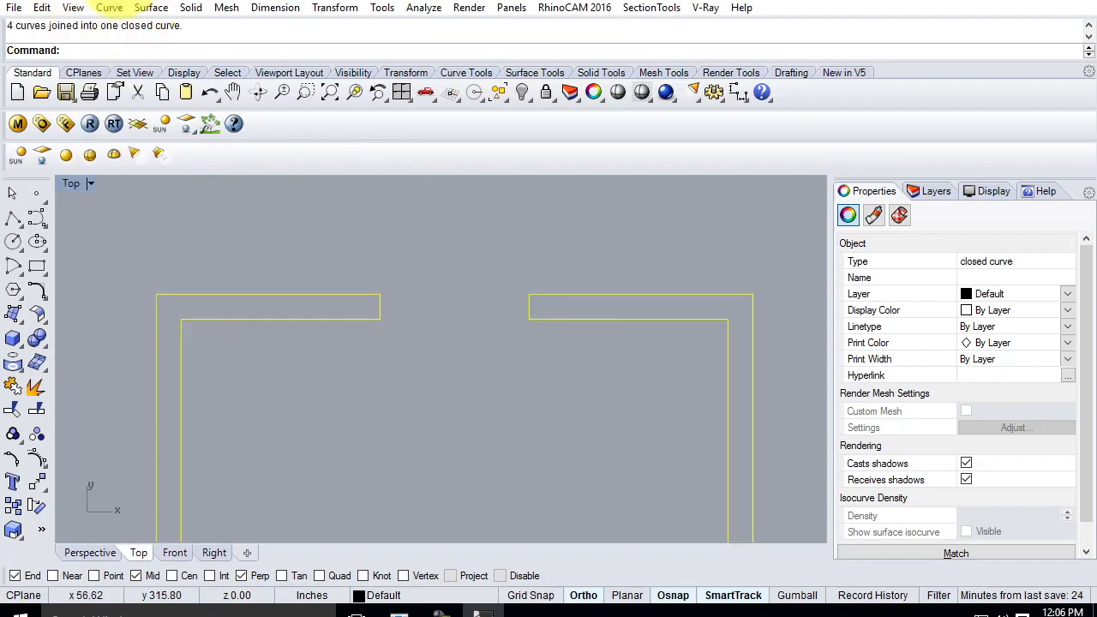
{"action": "left_click", "coordinate": [38, 8]}
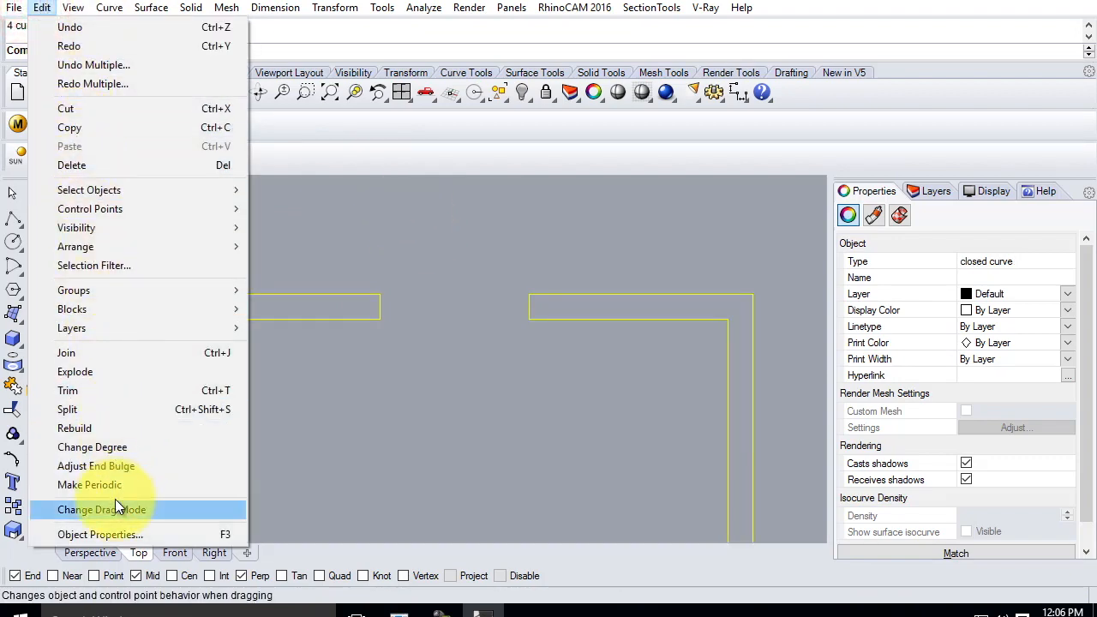
{"action": "left_click", "coordinate": [514, 413]}
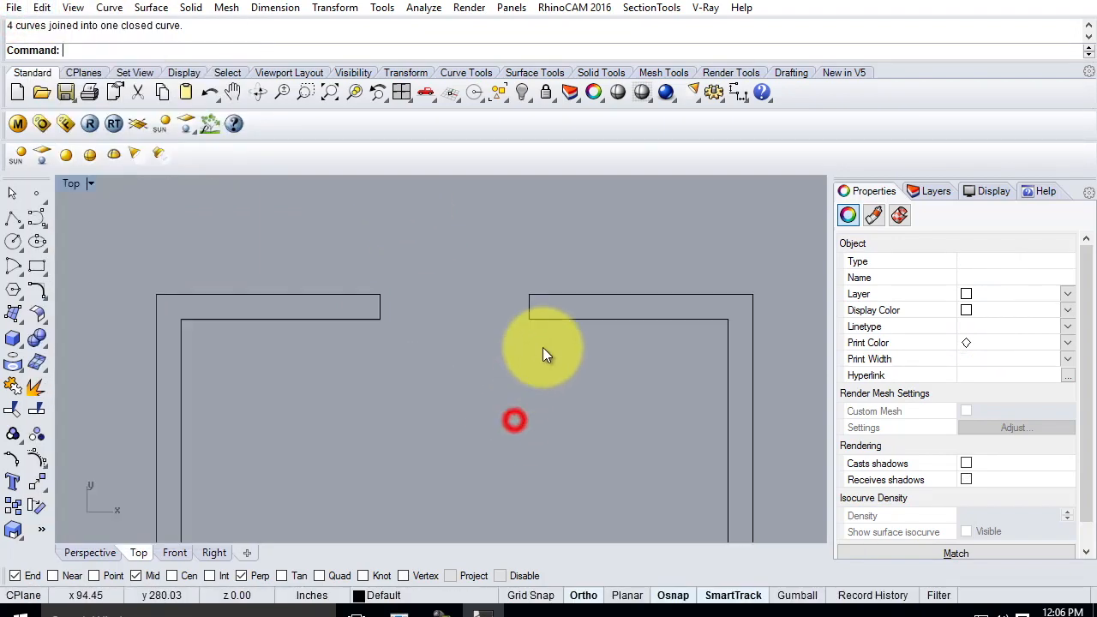
Step: Select the joined wall outline to check that it is one closed curve, and clear the selection
{"action": "left_click", "coordinate": [354, 295]}
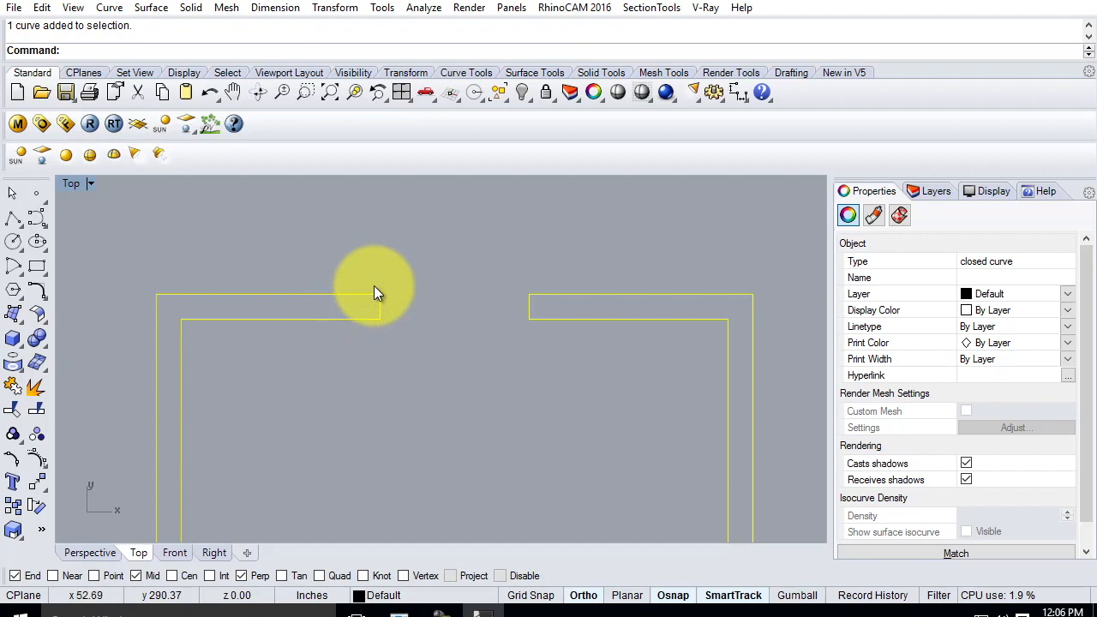
{"action": "left_click", "coordinate": [379, 257]}
{"action": "left_click", "coordinate": [358, 296]}
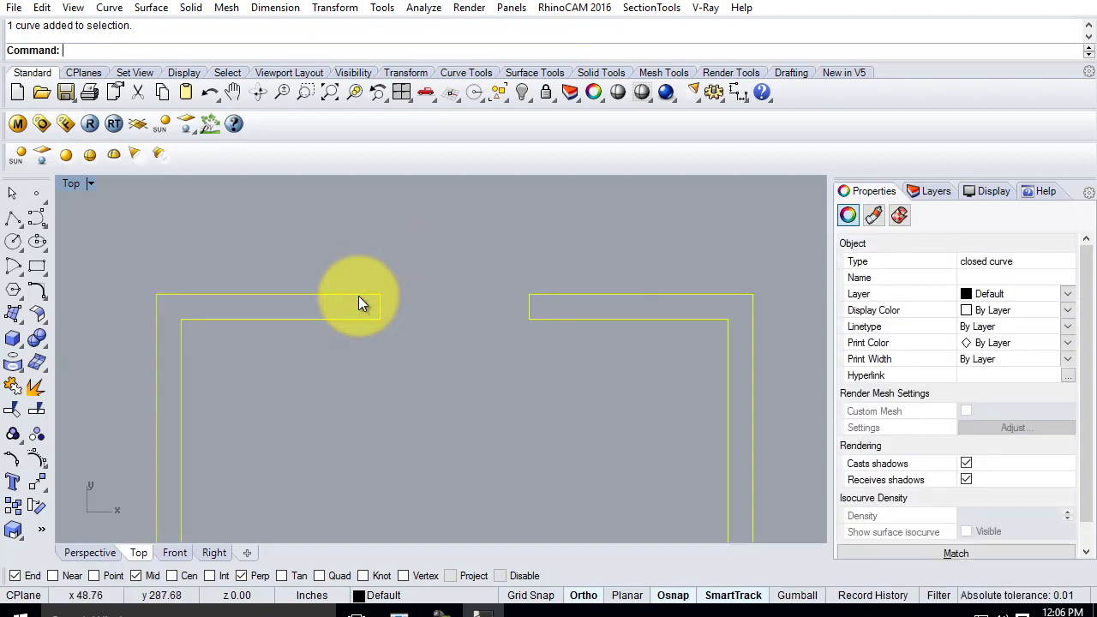
{"action": "scroll", "coordinate": [398, 261], "scroll_direction": "down", "scroll_amount": 4}
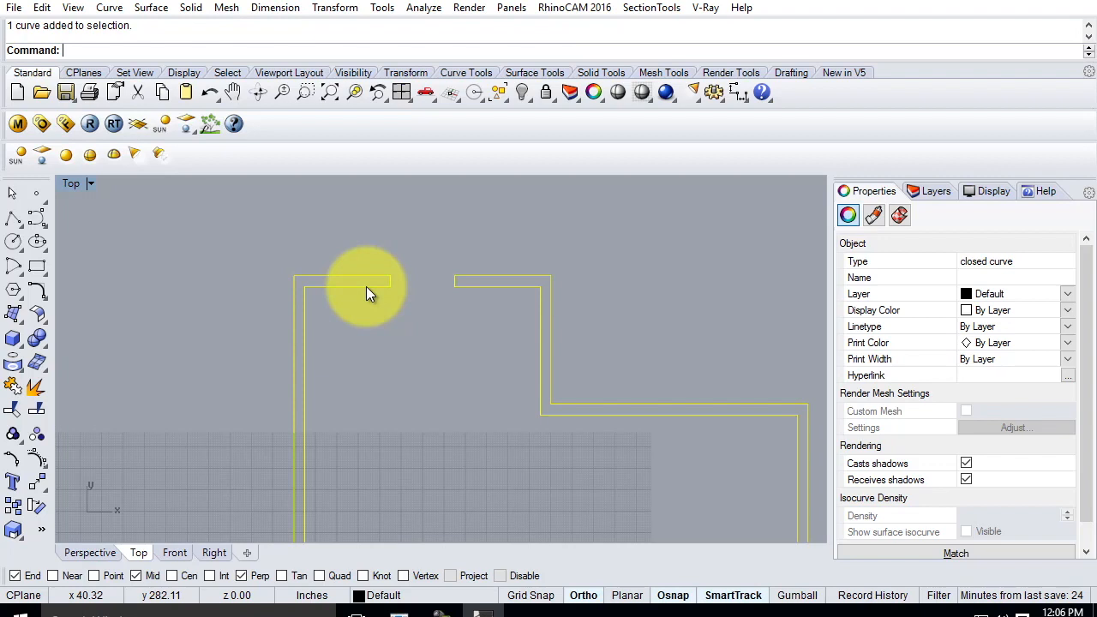
{"action": "left_click", "coordinate": [425, 317]}
Step: Draw a polyline from the upper wall's outer left corner 1'6" along the wall and perpendicular across to its inner line
{"action": "scroll", "coordinate": [320, 269], "scroll_direction": "up", "scroll_amount": 5}
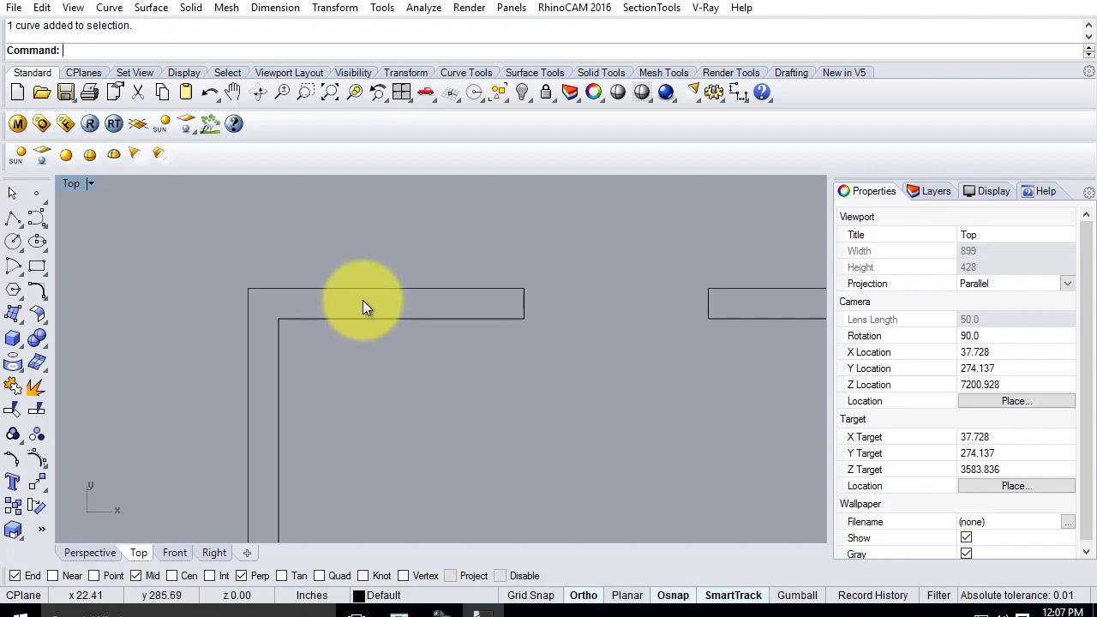
{"action": "left_click", "coordinate": [11, 225]}
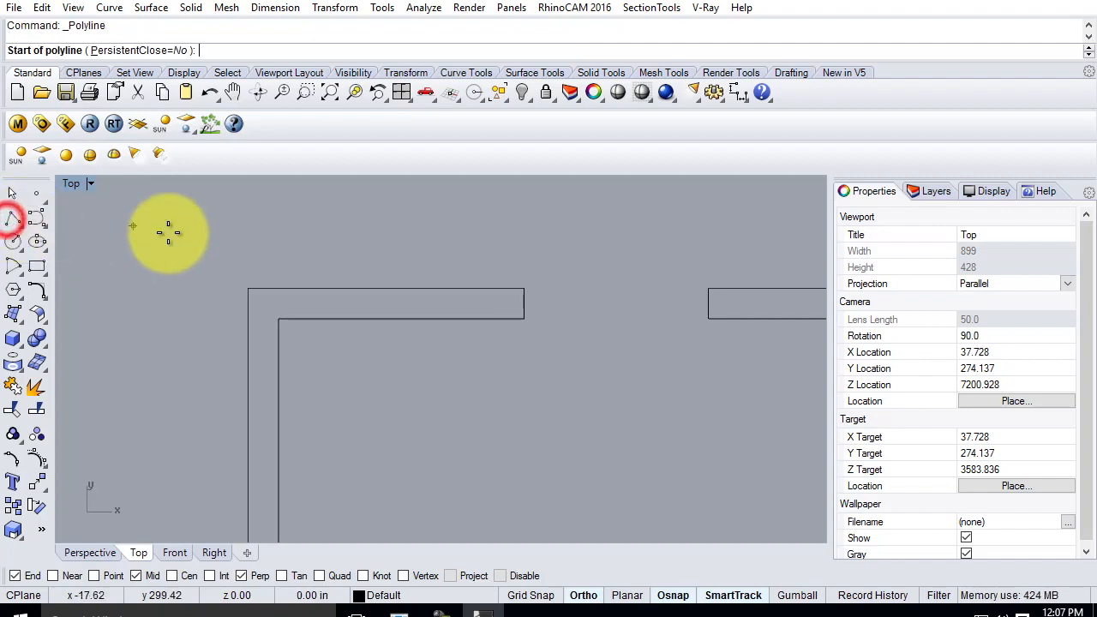
{"action": "left_click", "coordinate": [247, 288]}
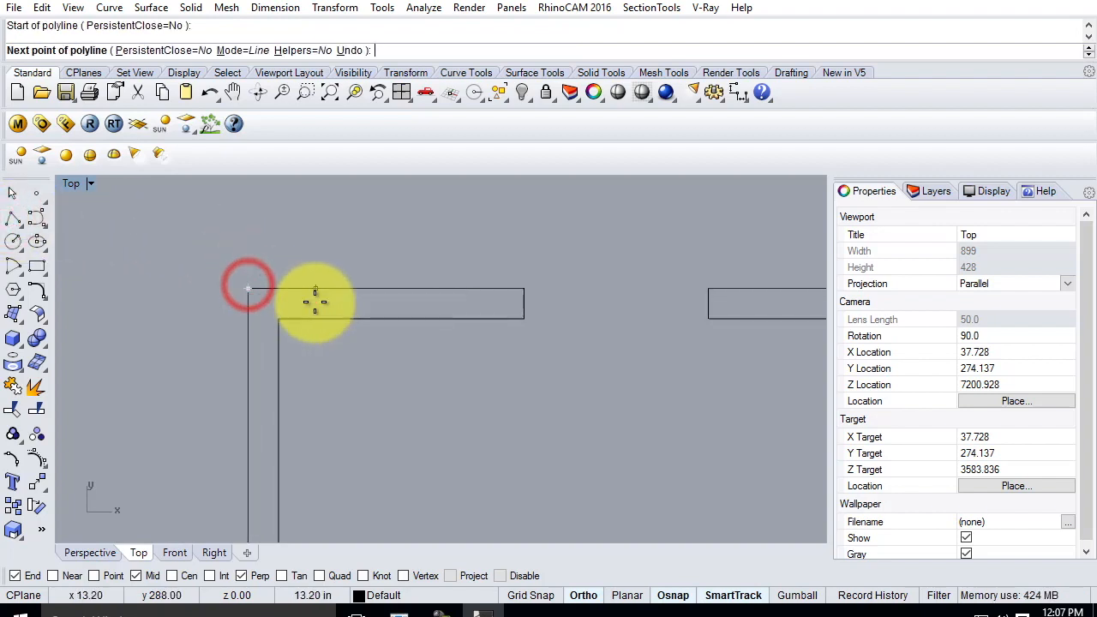
{"action": "type", "text": "1"}
{"action": "type", "text": "8"}
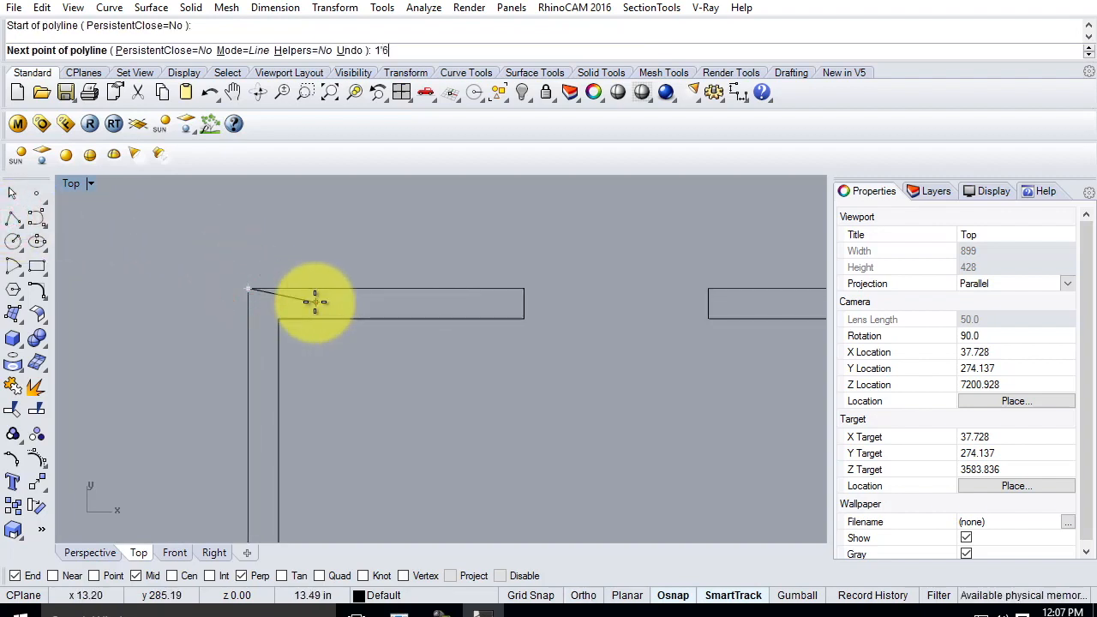
{"action": "key", "text": "Return"}
{"action": "left_click", "coordinate": [314, 299]}
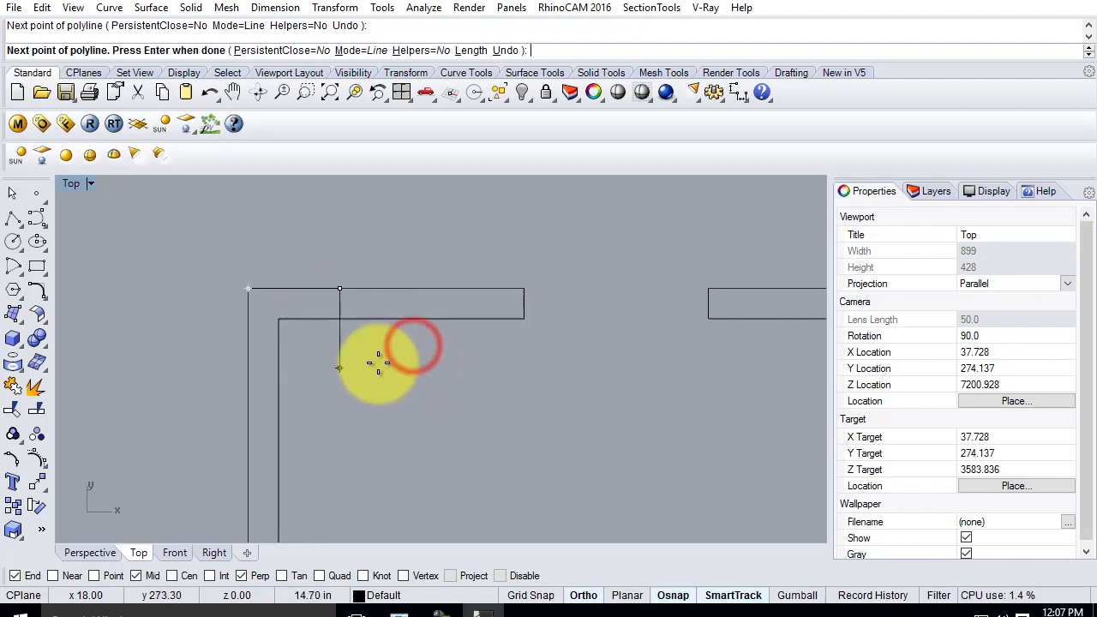
{"action": "left_click", "coordinate": [341, 319]}
{"action": "key", "text": "Return"}
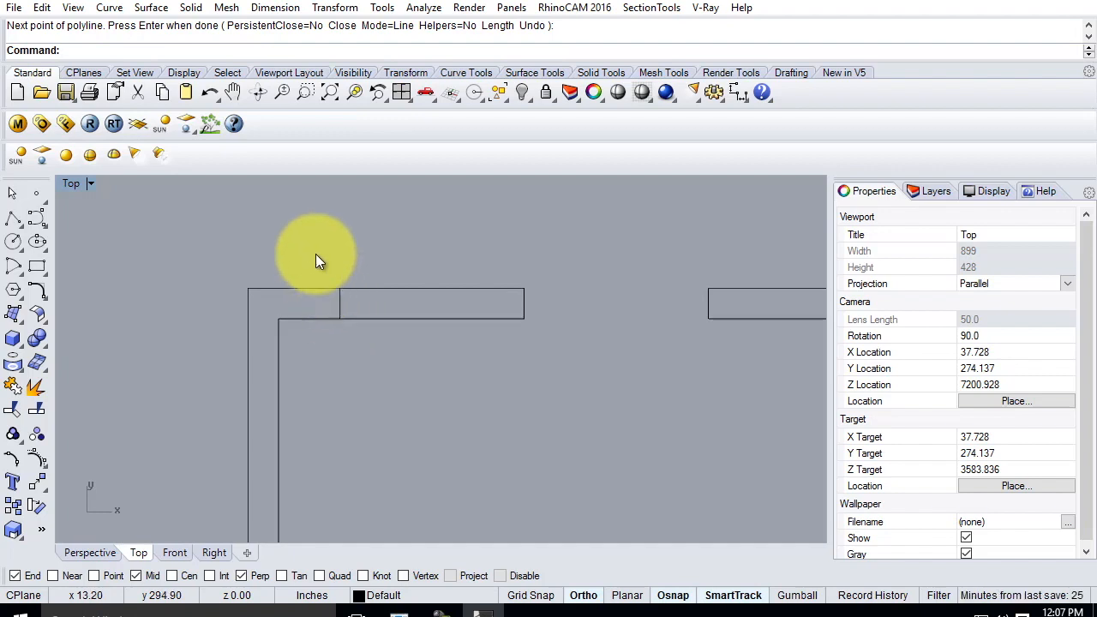
Step: Explode the L-shaped polyline at the upper wall's outer left corner into separate segments
{"action": "left_click", "coordinate": [304, 290]}
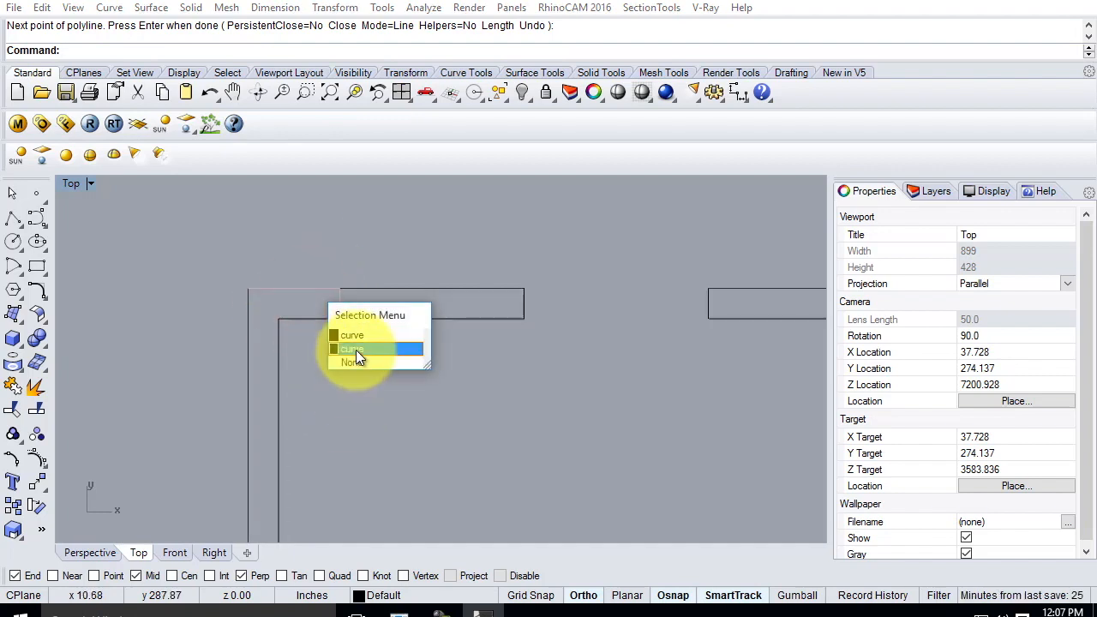
{"action": "left_click", "coordinate": [355, 350]}
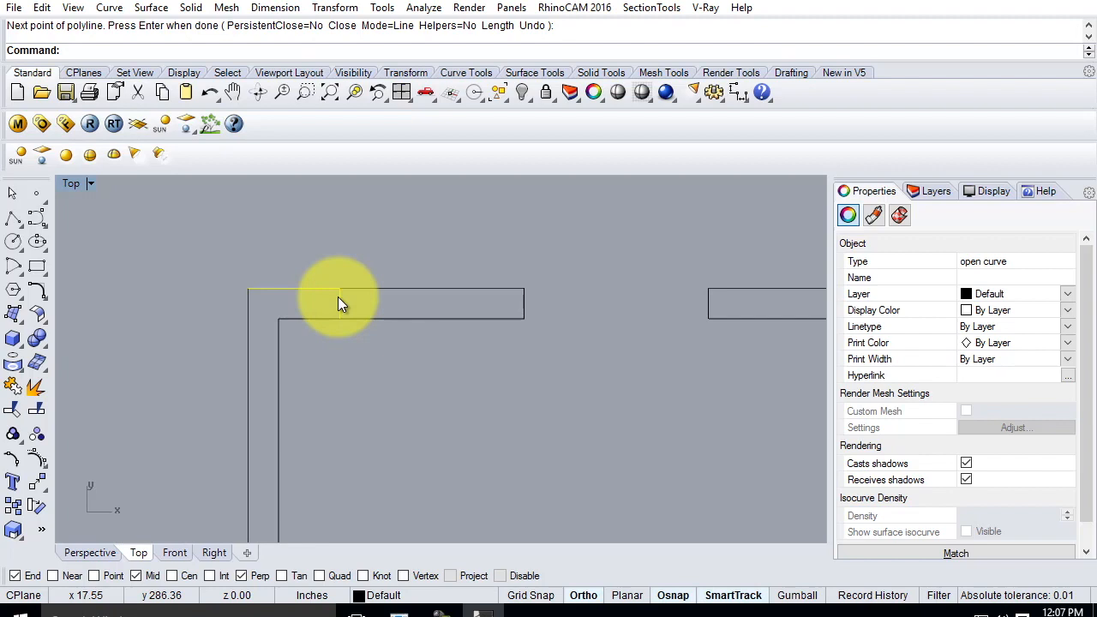
{"action": "type", "text": "Explode"}
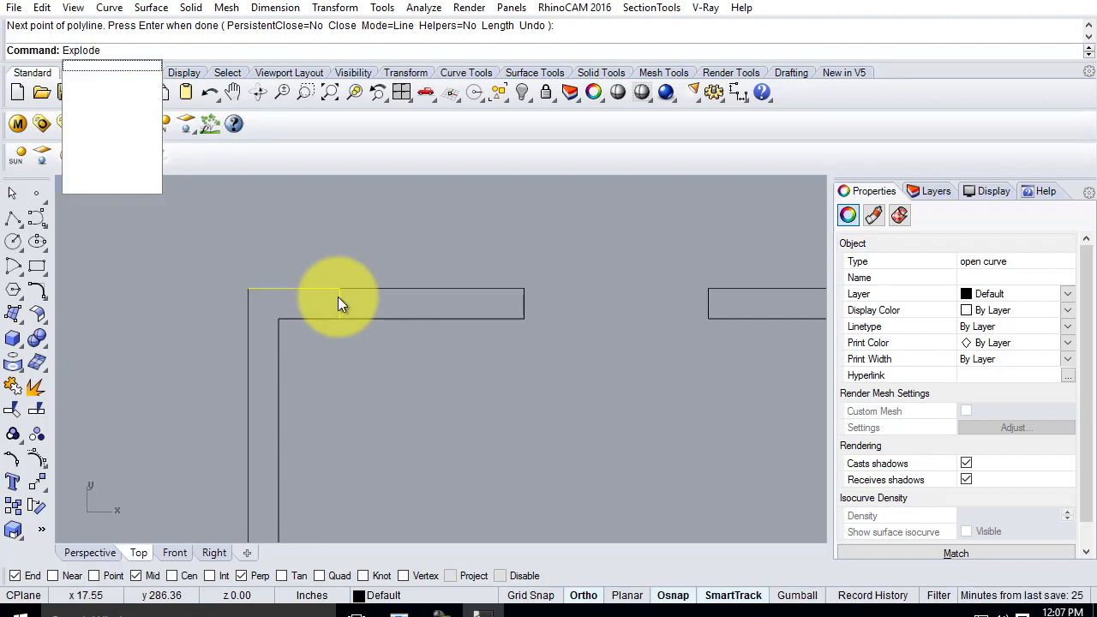
{"action": "key", "text": "Return"}
Step: Delete both exploded segments, the one along the outer wall line and the one crossing the wall
{"action": "left_click", "coordinate": [251, 249]}
{"action": "left_click", "coordinate": [281, 289]}
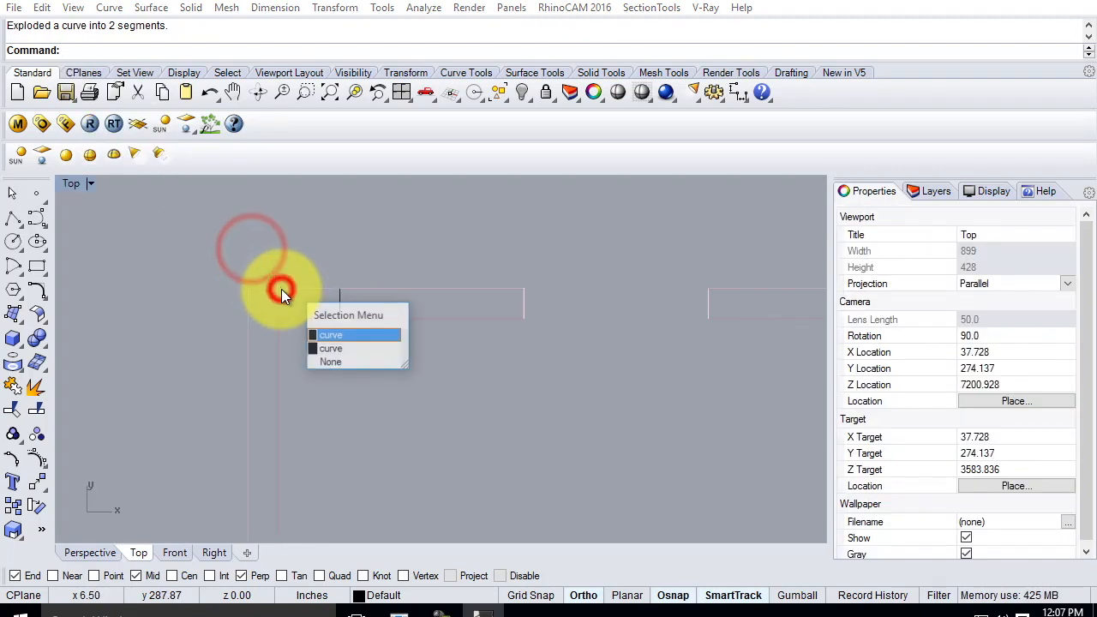
{"action": "left_click", "coordinate": [356, 350]}
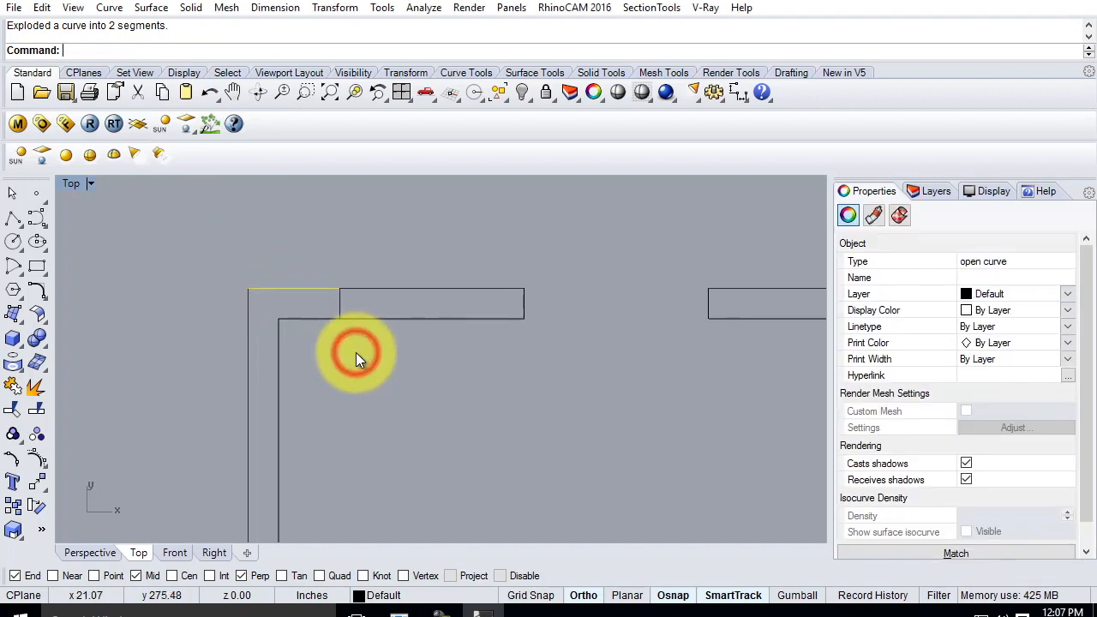
{"action": "key", "text": "Delete"}
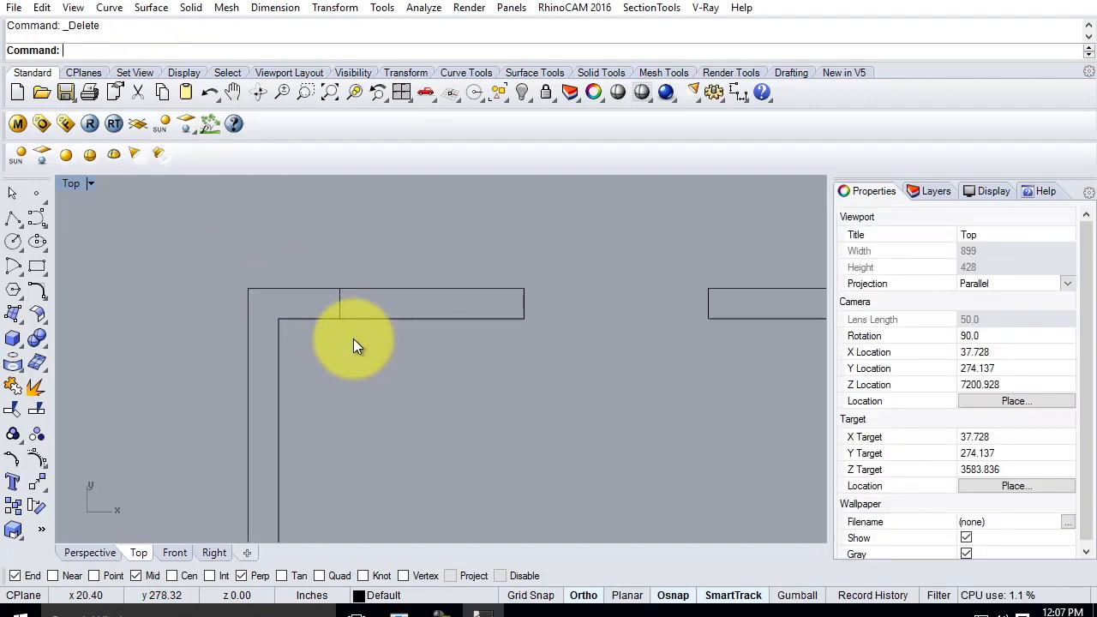
{"action": "left_click", "coordinate": [343, 305]}
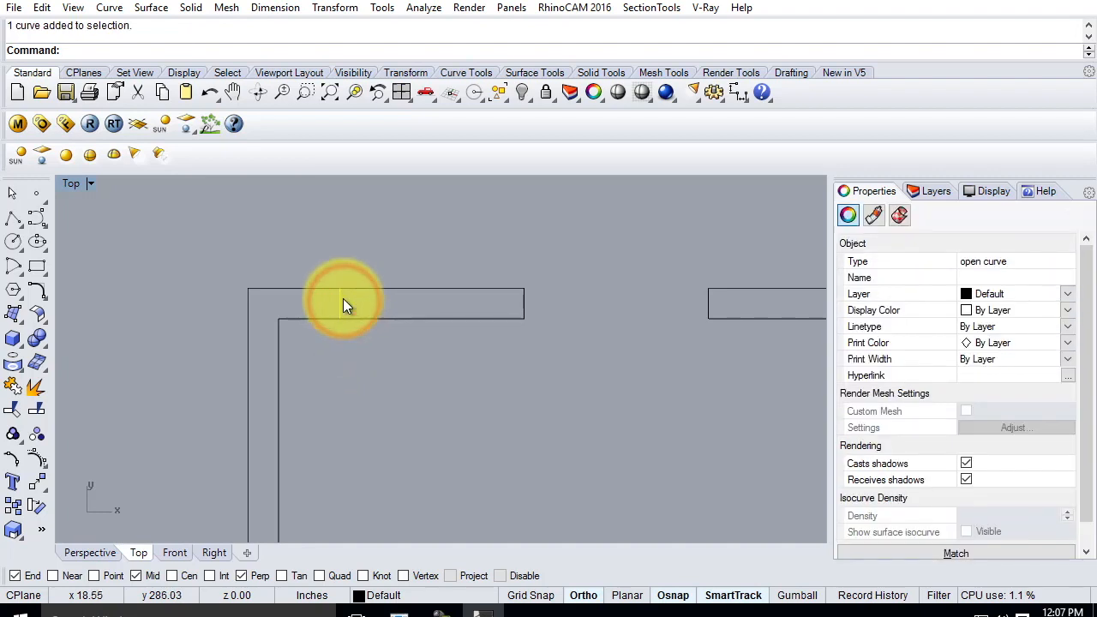
{"action": "key", "text": "Delete"}
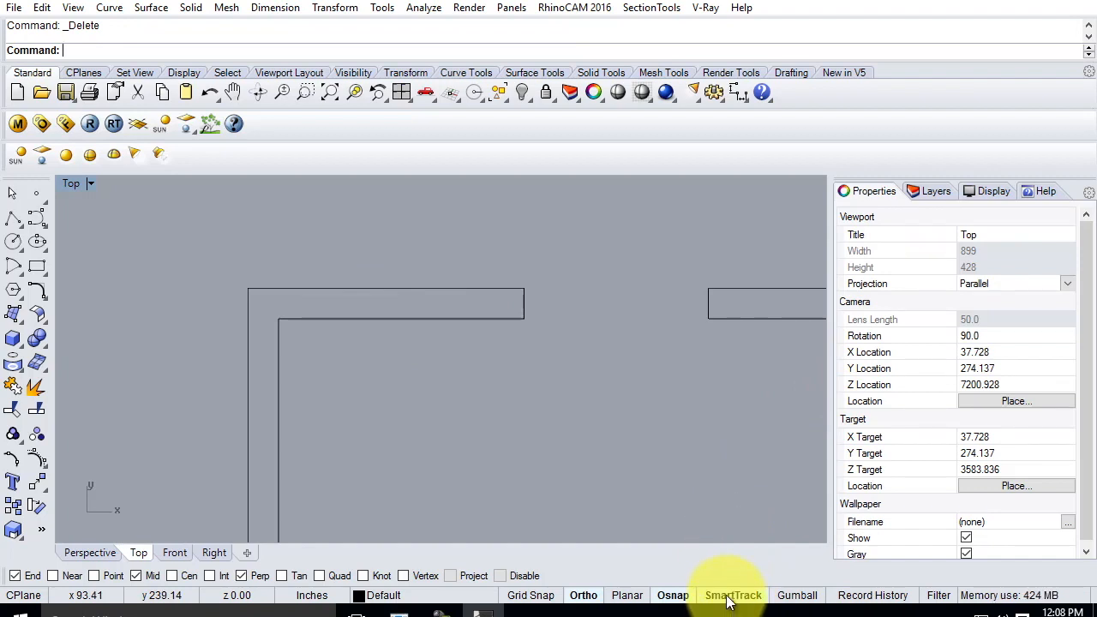
Step: Draw a line across the upper wall starting 1'6" from its outer left corner, and select it to check that it is a single segment
{"action": "left_click", "coordinate": [14, 221]}
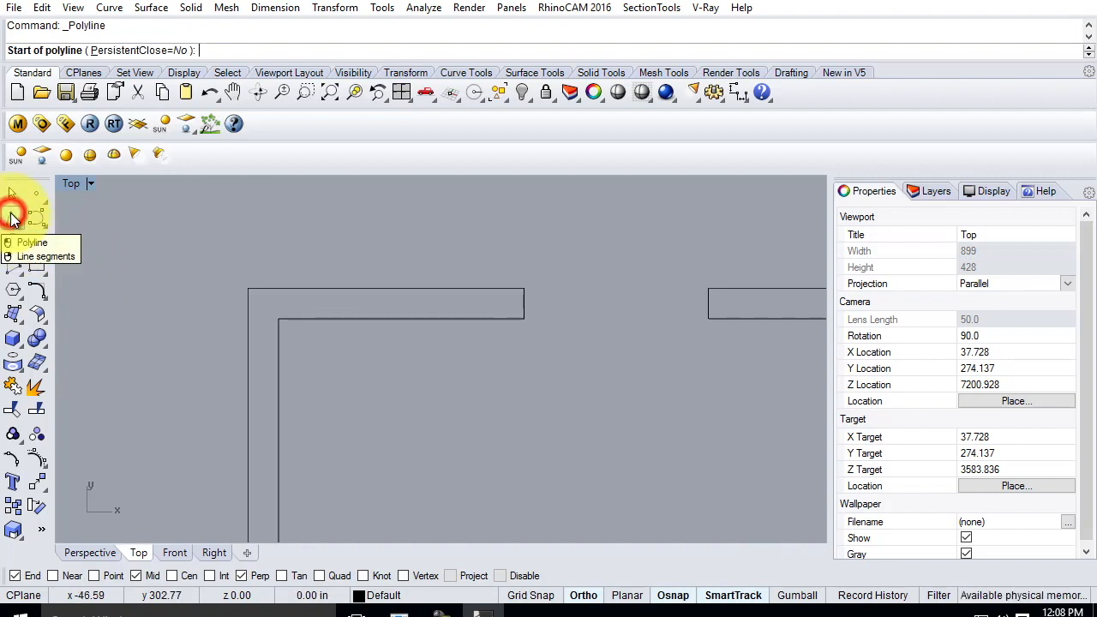
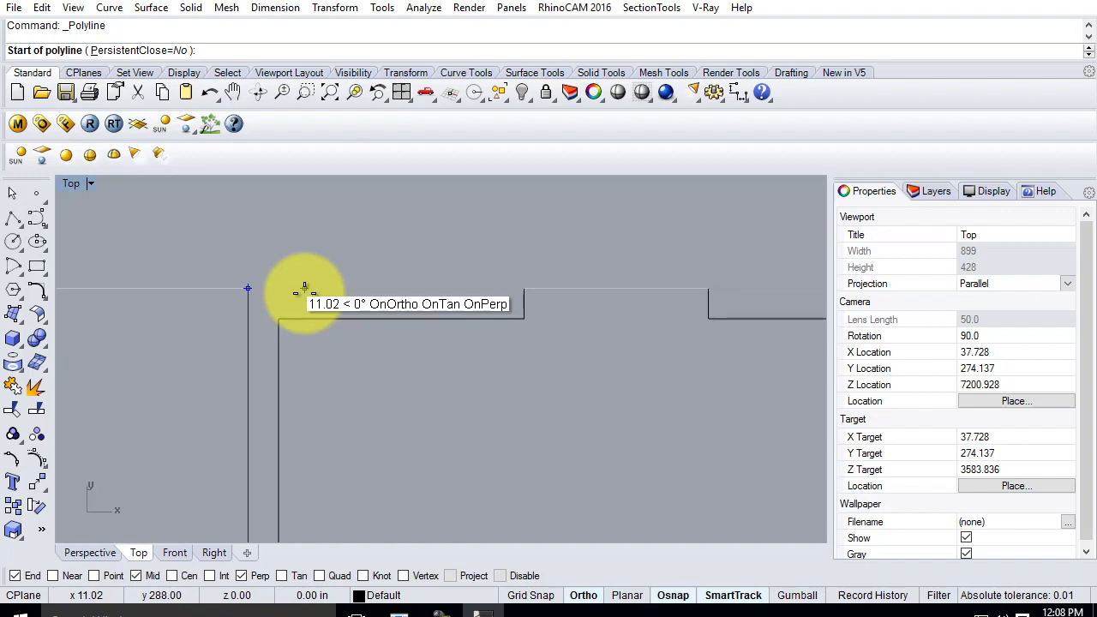
{"action": "type", "text": "1'6\""}
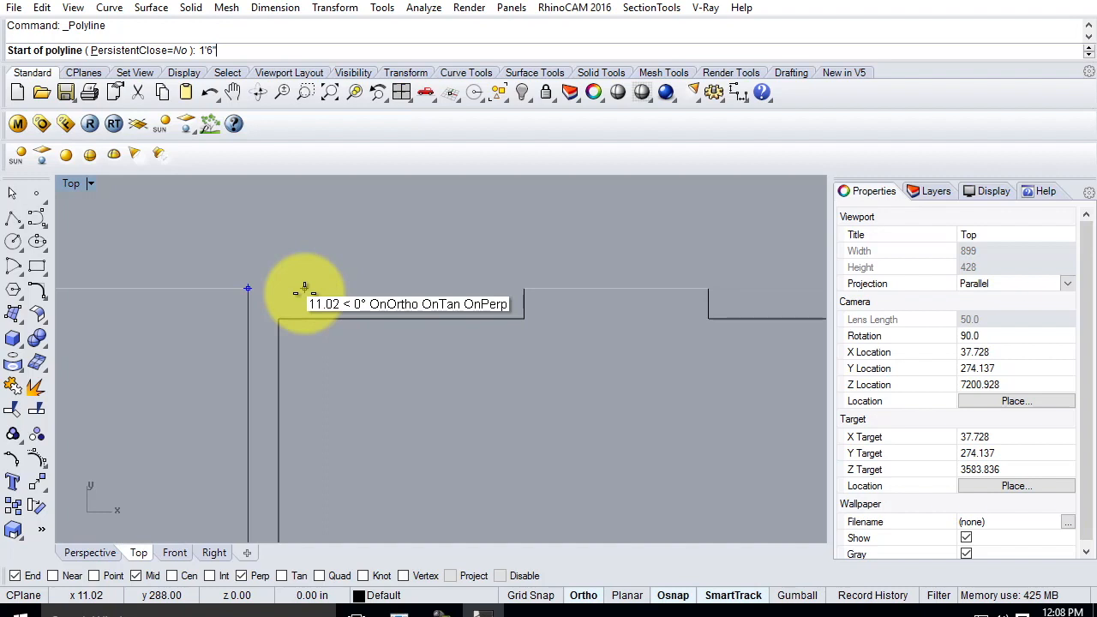
{"action": "key", "text": "Return"}
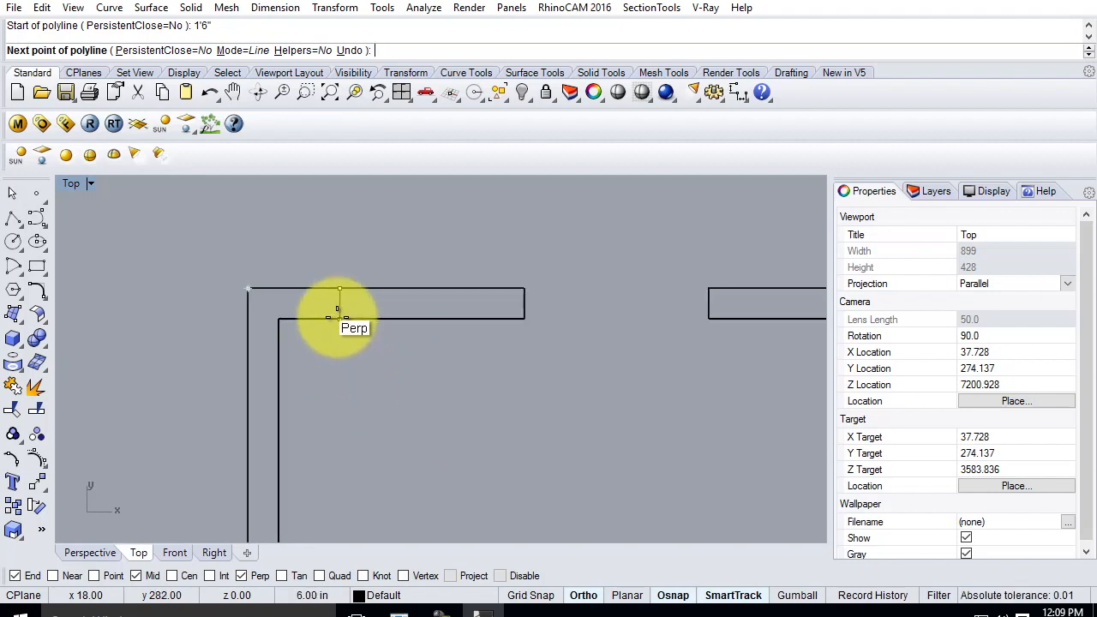
{"action": "left_click", "coordinate": [340, 319]}
{"action": "key", "text": "Return"}
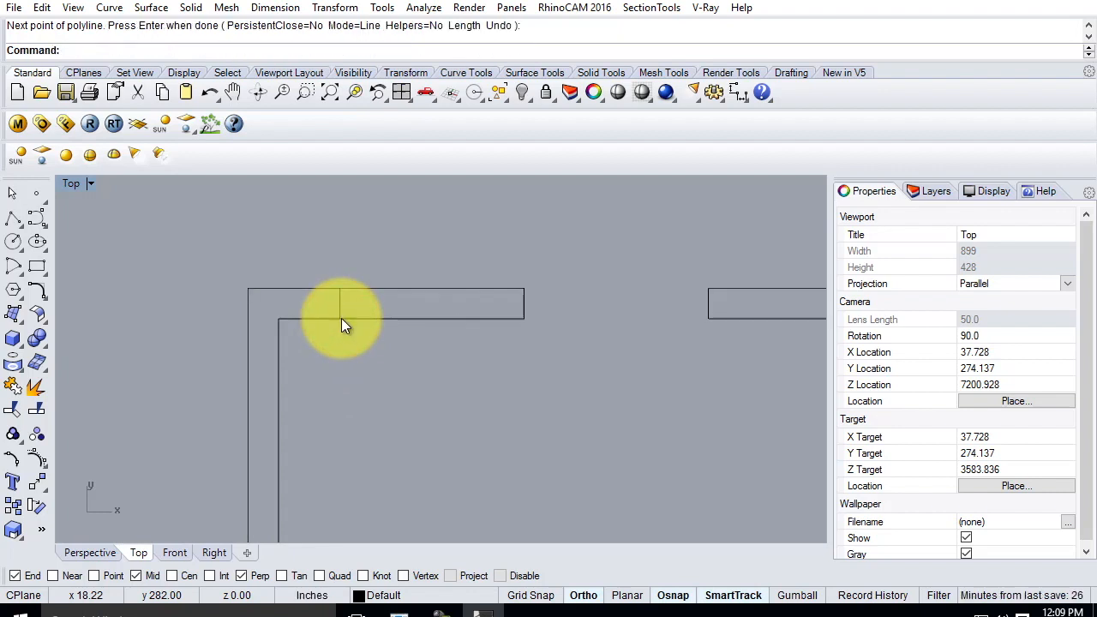
{"action": "left_click", "coordinate": [339, 303]}
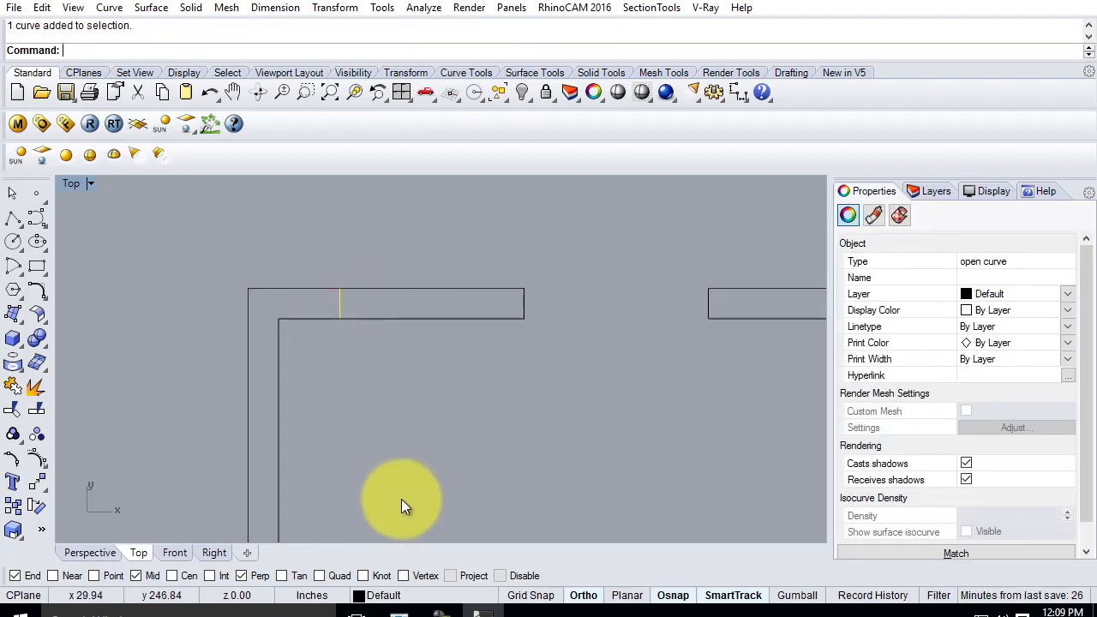
{"action": "left_click", "coordinate": [400, 445]}
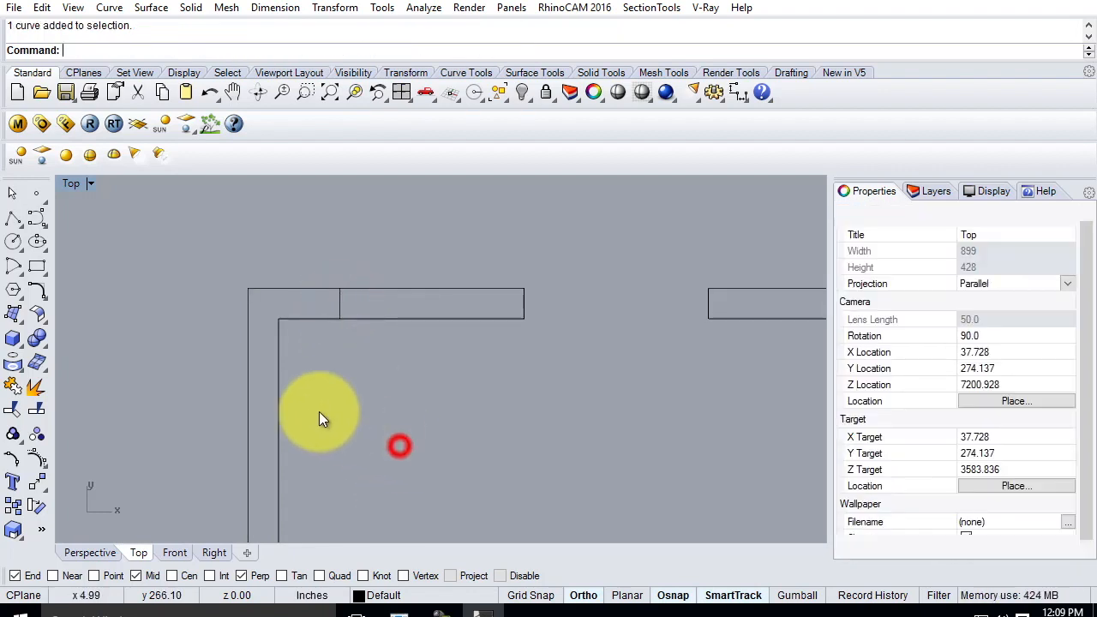
Step: Draw a second line across the upper wall, starting 2' along the outer line from the first cross line
{"action": "left_click", "coordinate": [12, 218]}
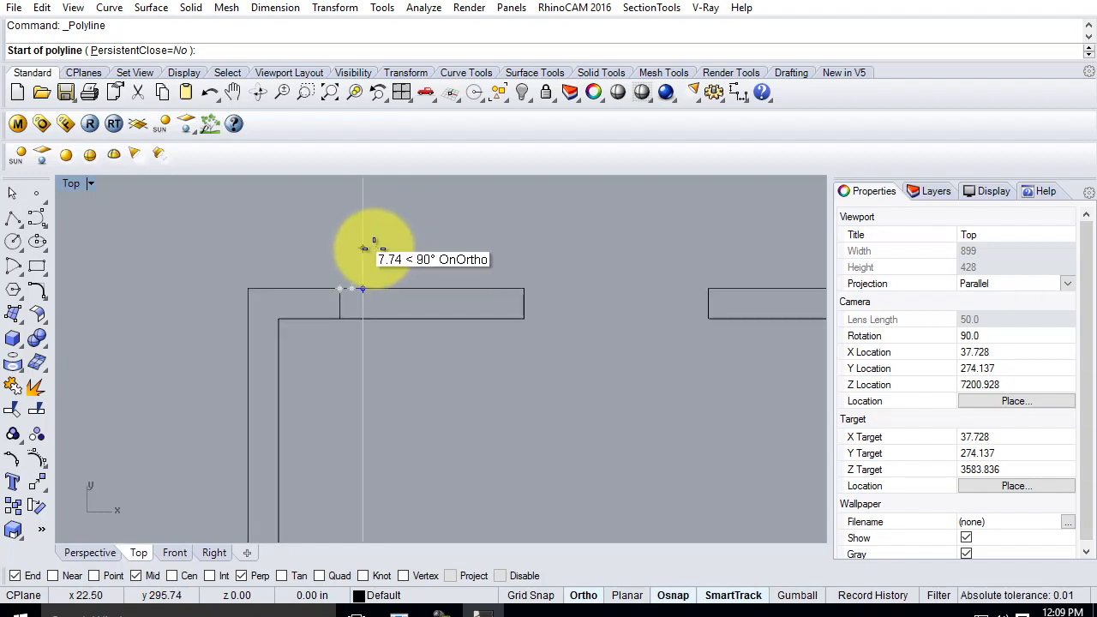
{"action": "key", "text": "Escape"}
{"action": "left_click", "coordinate": [13, 219]}
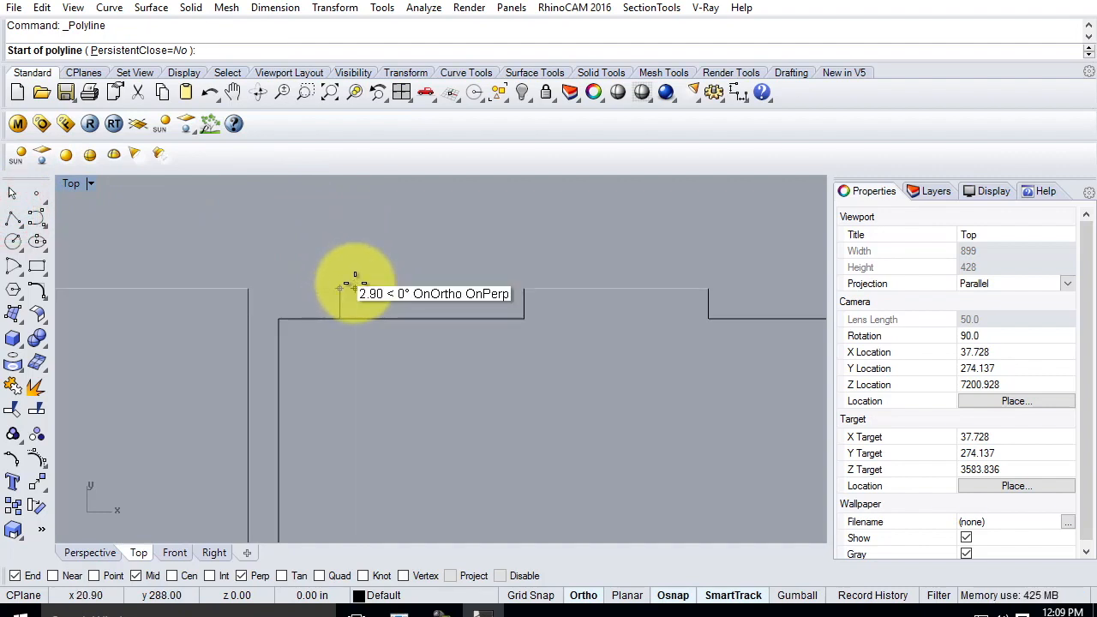
{"action": "type", "text": "2"}
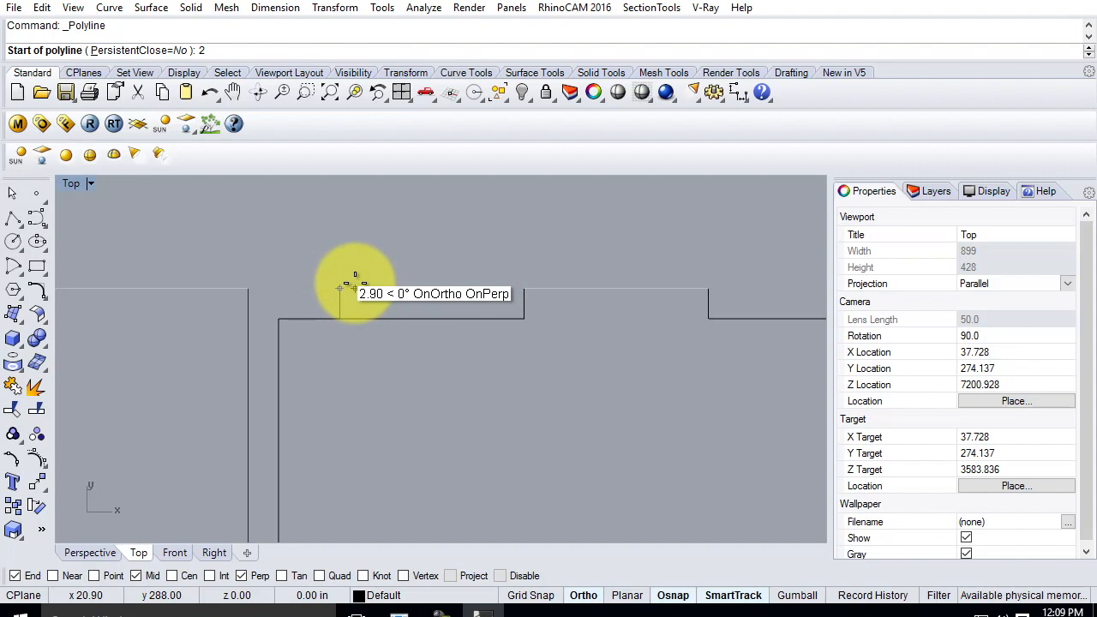
{"action": "key", "text": "Return"}
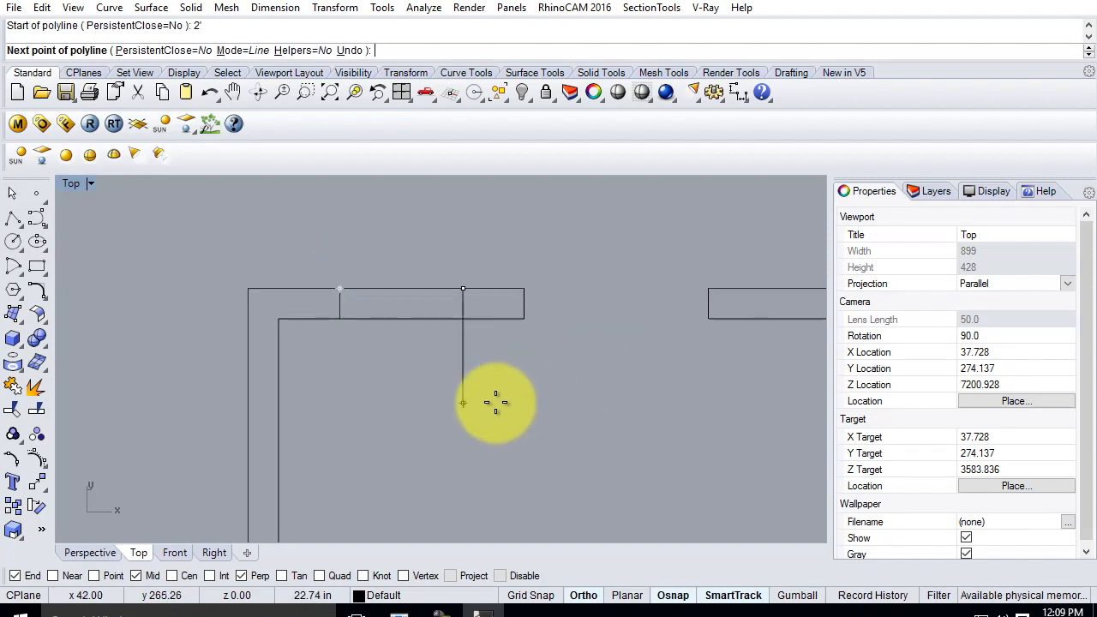
{"action": "left_click", "coordinate": [464, 324]}
{"action": "right_click", "coordinate": [465, 330]}
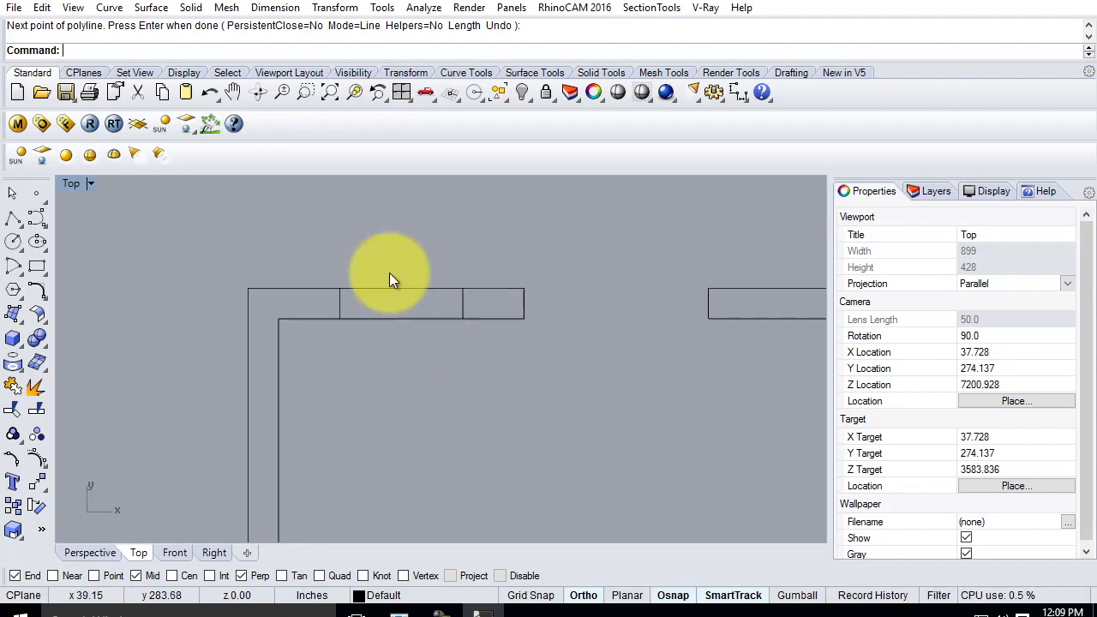
Step: Draw a line between the midpoints of the two cross lines, and delete all three window lines
{"action": "left_click", "coordinate": [13, 217]}
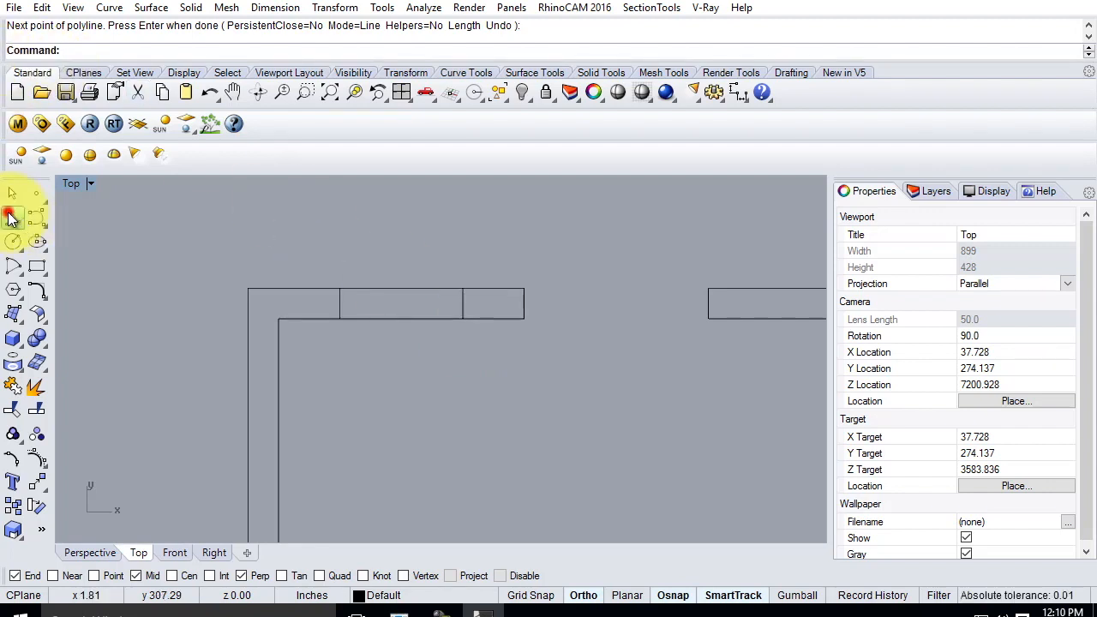
{"action": "left_click", "coordinate": [347, 303]}
{"action": "left_click", "coordinate": [456, 304]}
{"action": "right_click", "coordinate": [456, 305]}
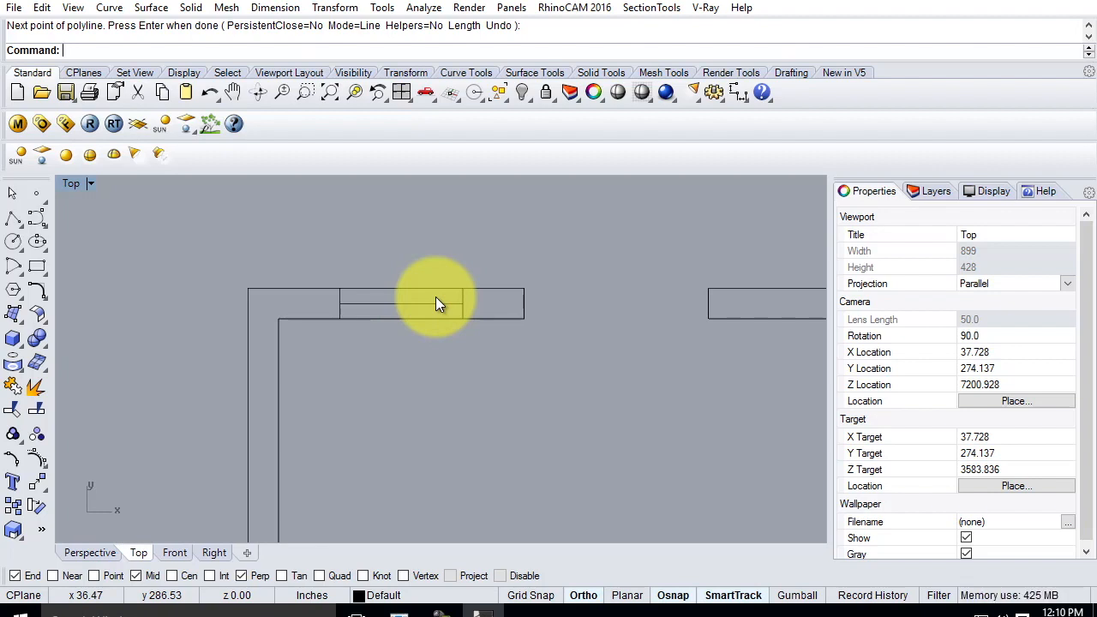
{"action": "left_click_drag", "start_coordinate": [302, 256], "coordinate": [496, 355]}
{"action": "key", "text": "Delete"}
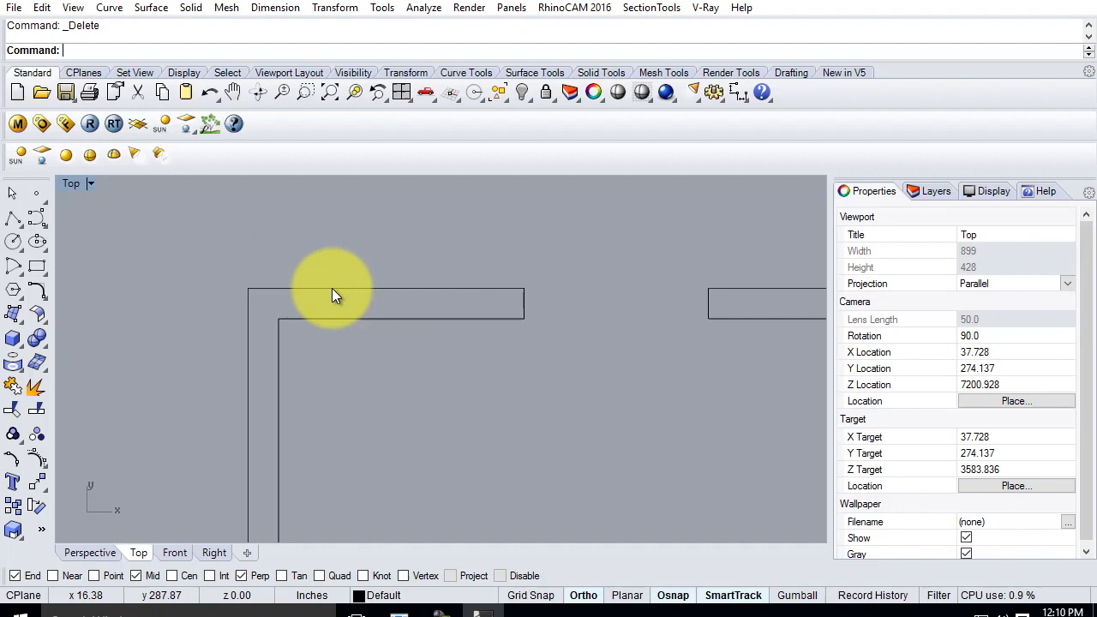
Step: Draw a line perpendicular across the upper wall, tracked 1'6" from its outer left corner, to the inner wall line
{"action": "left_click", "coordinate": [12, 221]}
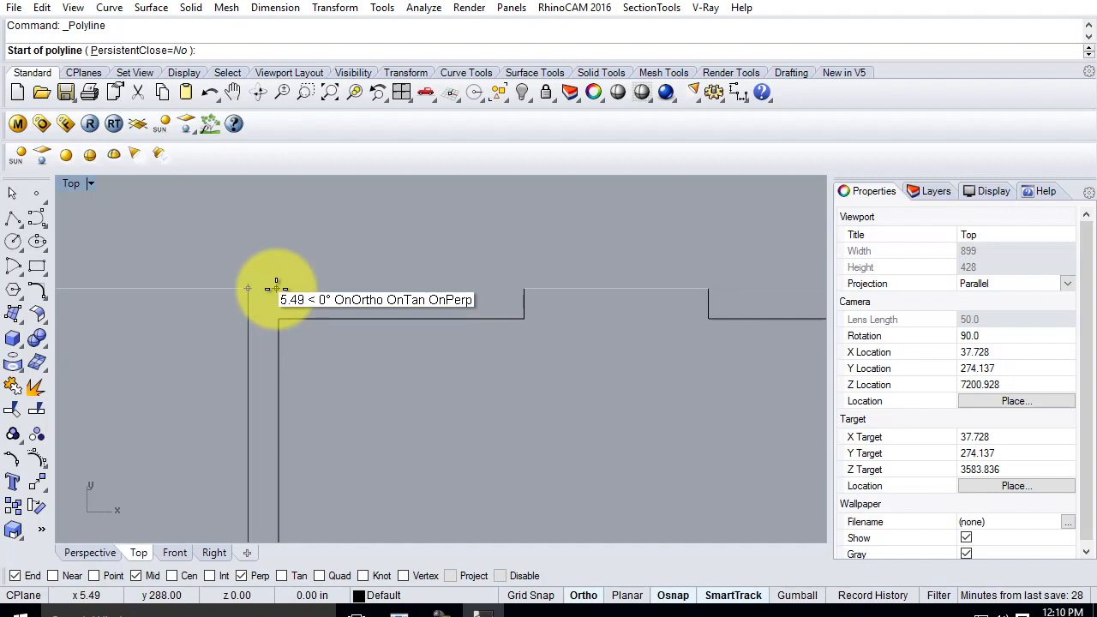
{"action": "type", "text": "1'6\""}
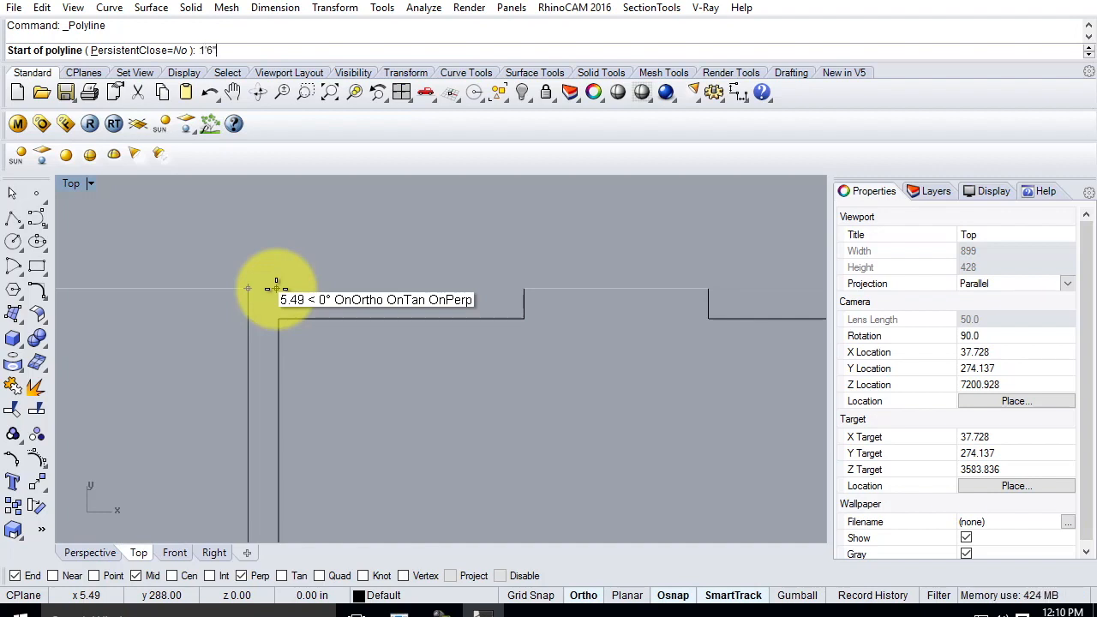
{"action": "key", "text": "Return"}
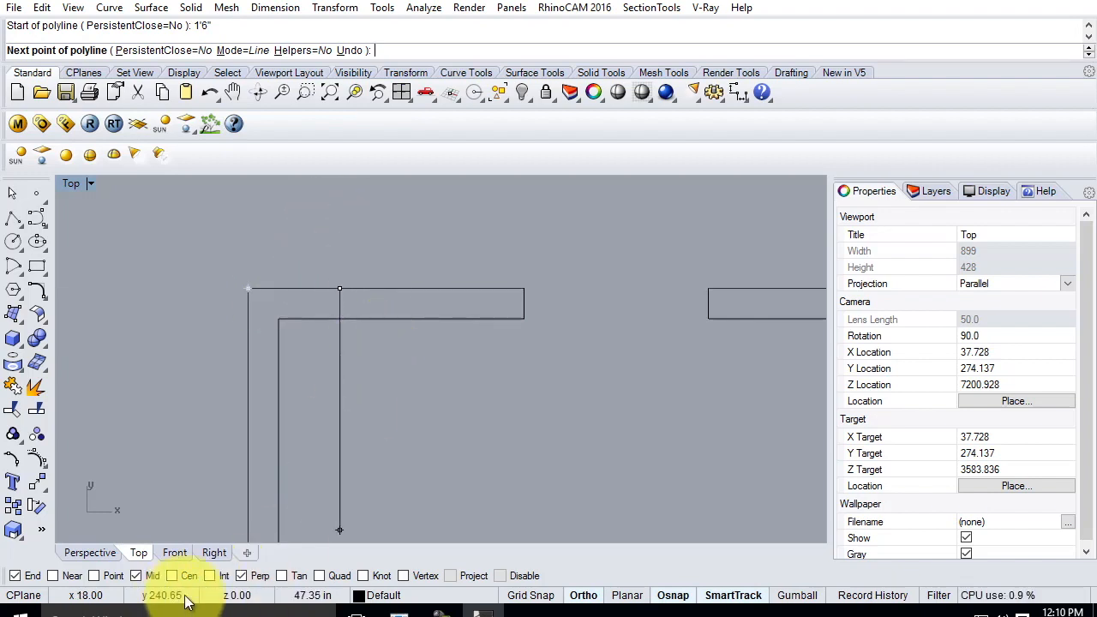
{"action": "left_click", "coordinate": [341, 318]}
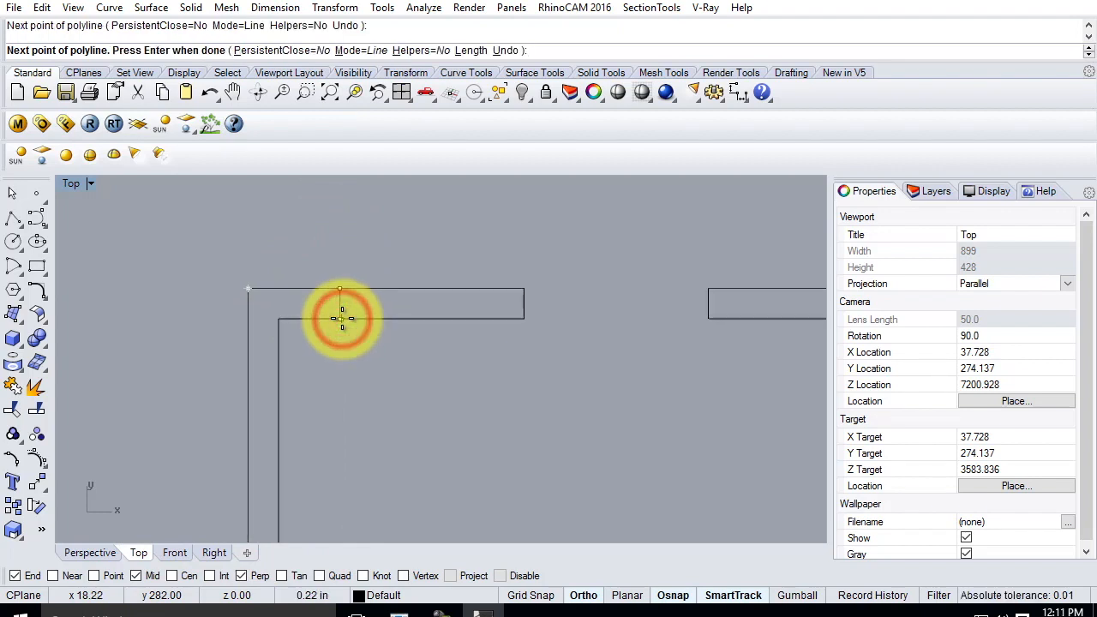
{"action": "key", "text": "Return"}
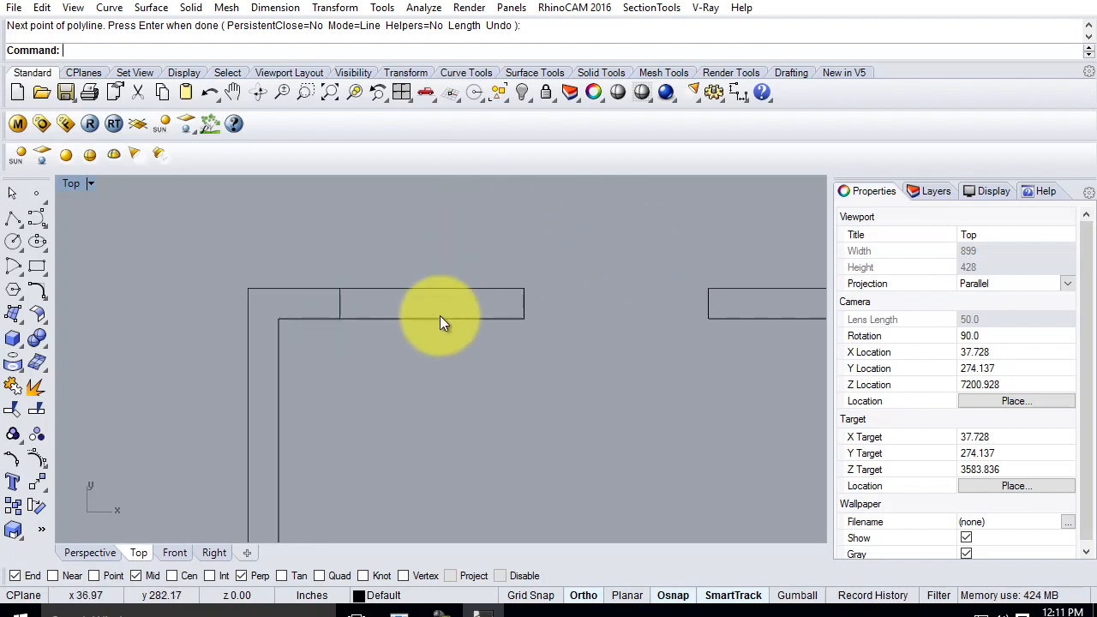
Step: Draw the other window end line across the upper wall, tracked 2' from the first cross line's outer endpoint
{"action": "left_click", "coordinate": [13, 218]}
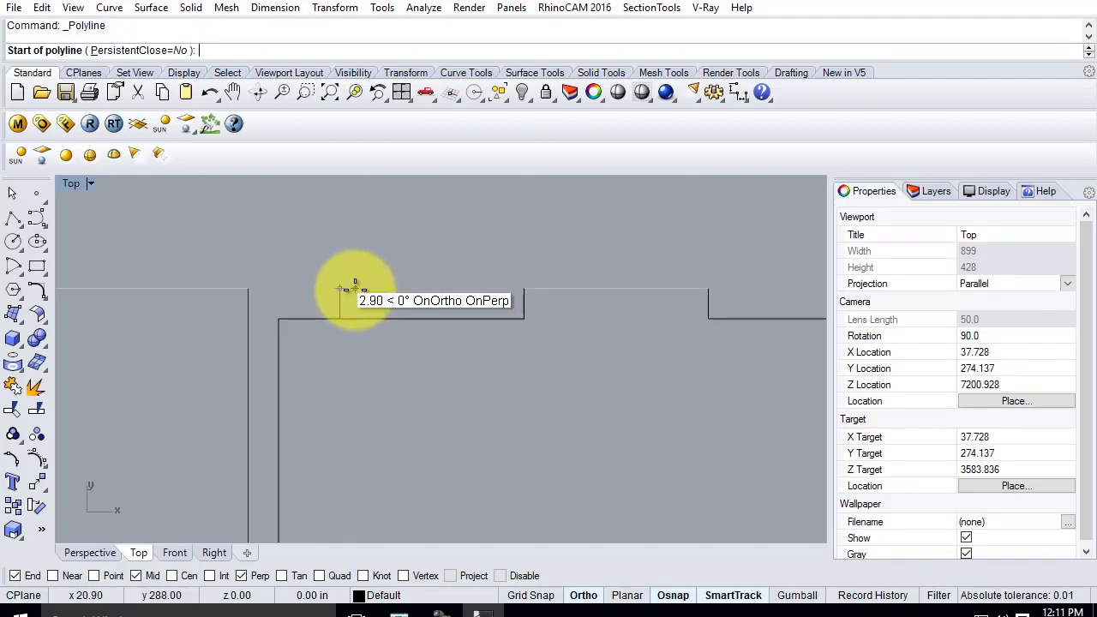
{"action": "type", "text": "2'"}
{"action": "key", "text": "Return"}
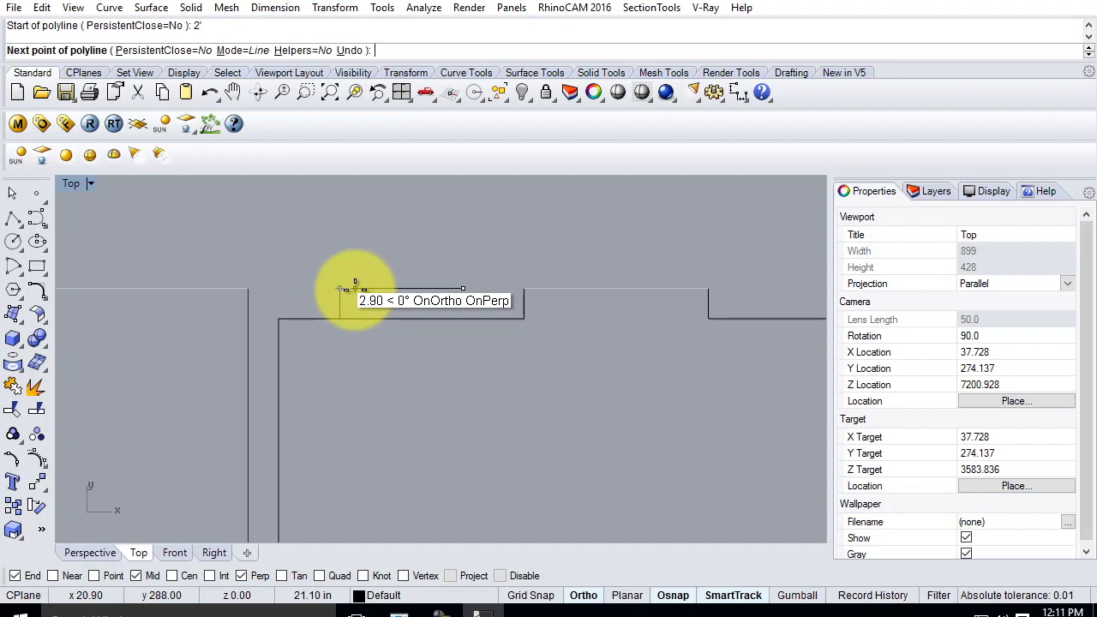
{"action": "left_click", "coordinate": [464, 318]}
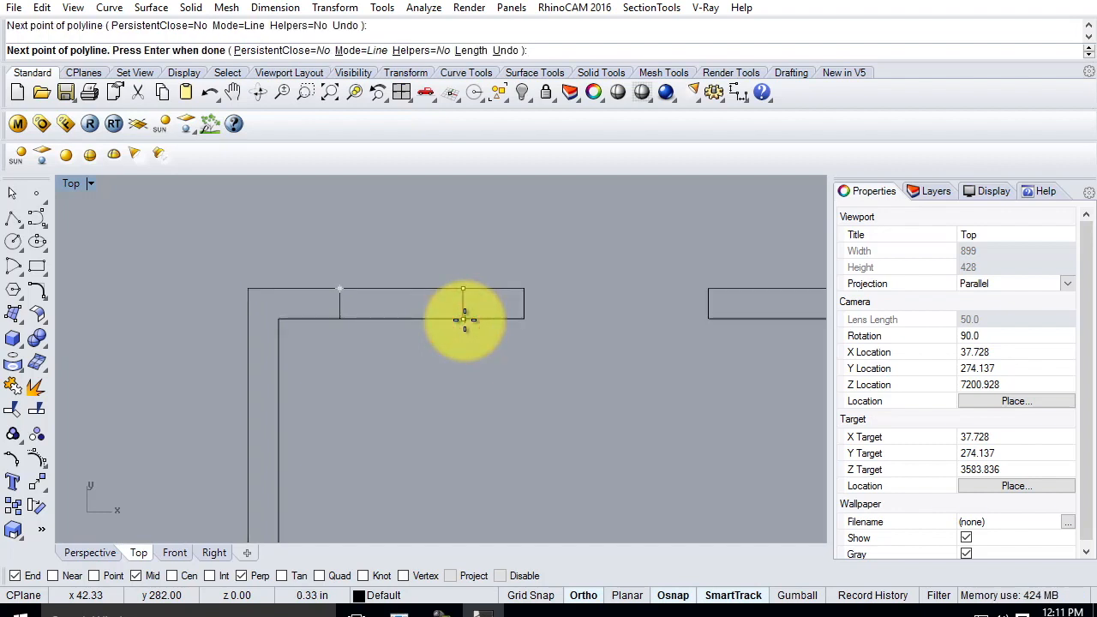
{"action": "key", "text": "Return"}
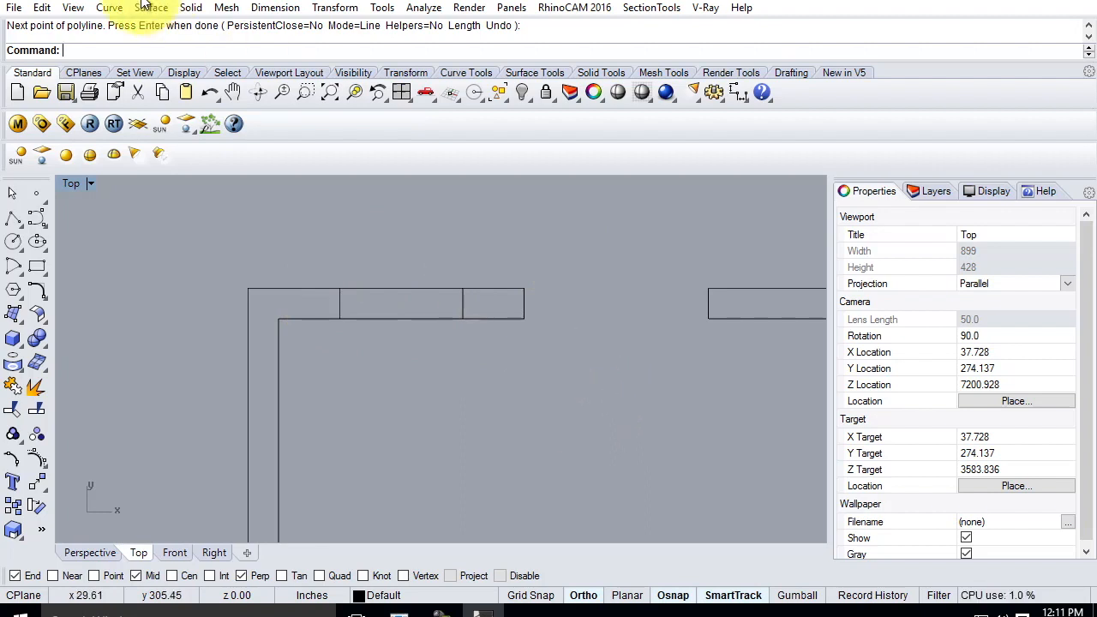
Step: Draw a line between the midpoints of the window's two end lines in the upper wall
{"action": "left_click", "coordinate": [13, 220]}
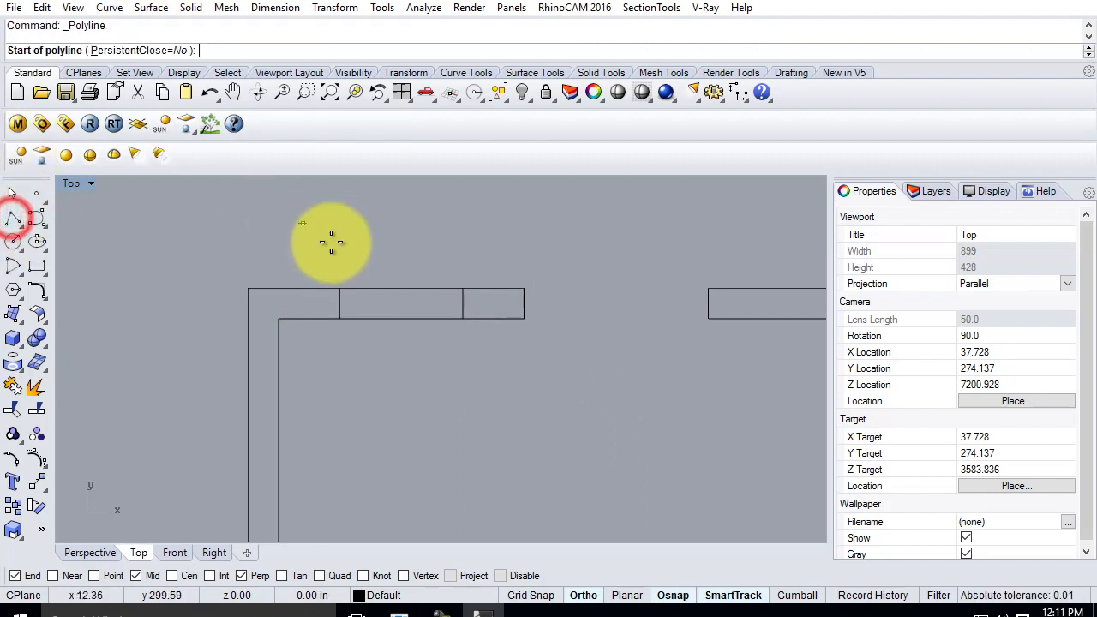
{"action": "left_click", "coordinate": [340, 304]}
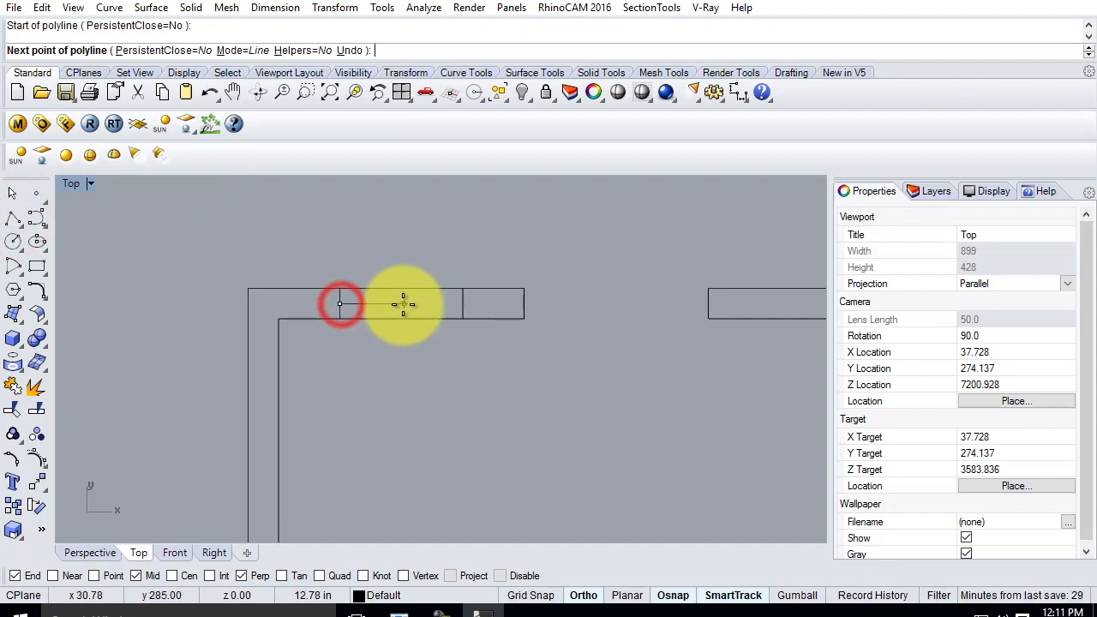
{"action": "left_click", "coordinate": [464, 305]}
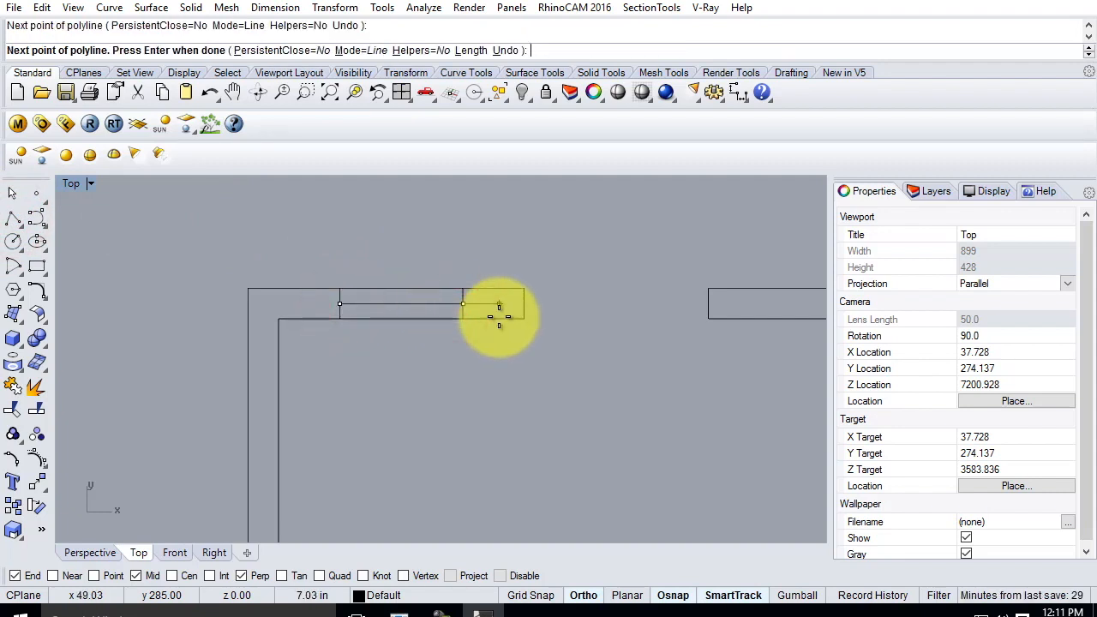
{"action": "key", "text": "Return"}
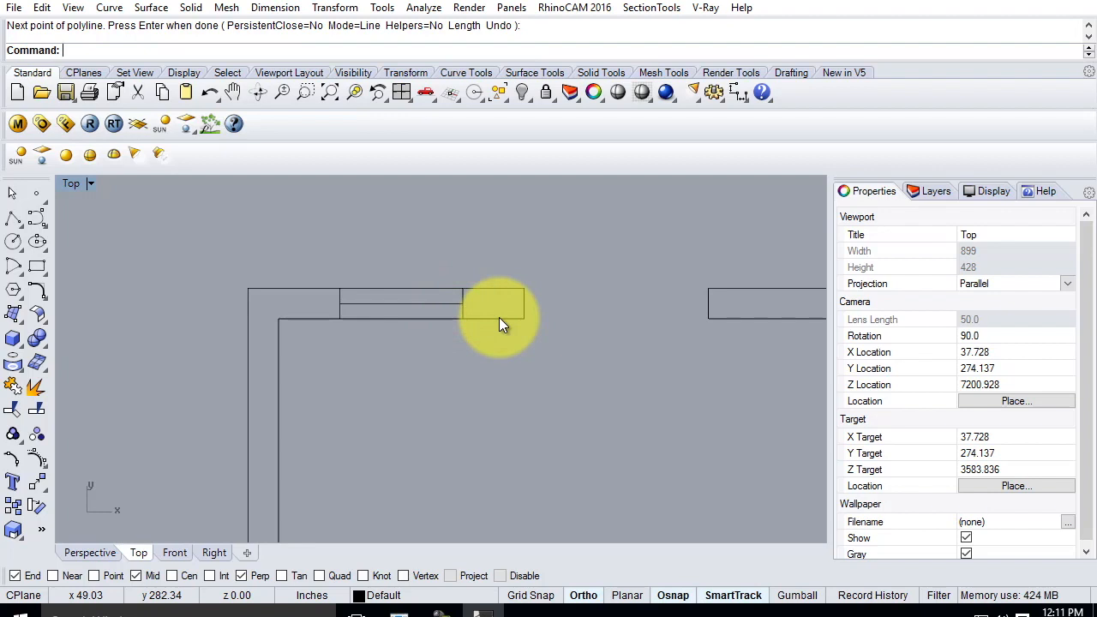
Step: Offset the window's centre line 5/16 inch to both sides and delete the original centre line
{"action": "scroll", "coordinate": [476, 311], "scroll_direction": "up", "scroll_amount": 4}
{"action": "left_click", "coordinate": [405, 316]}
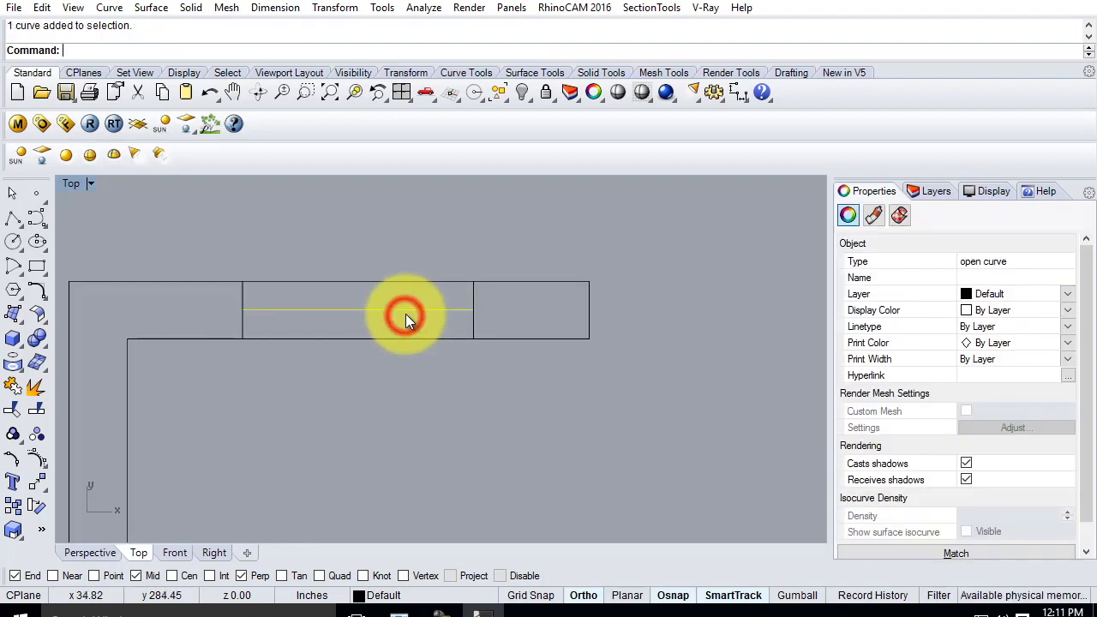
{"action": "type", "text": "offset"}
{"action": "key", "text": "Return"}
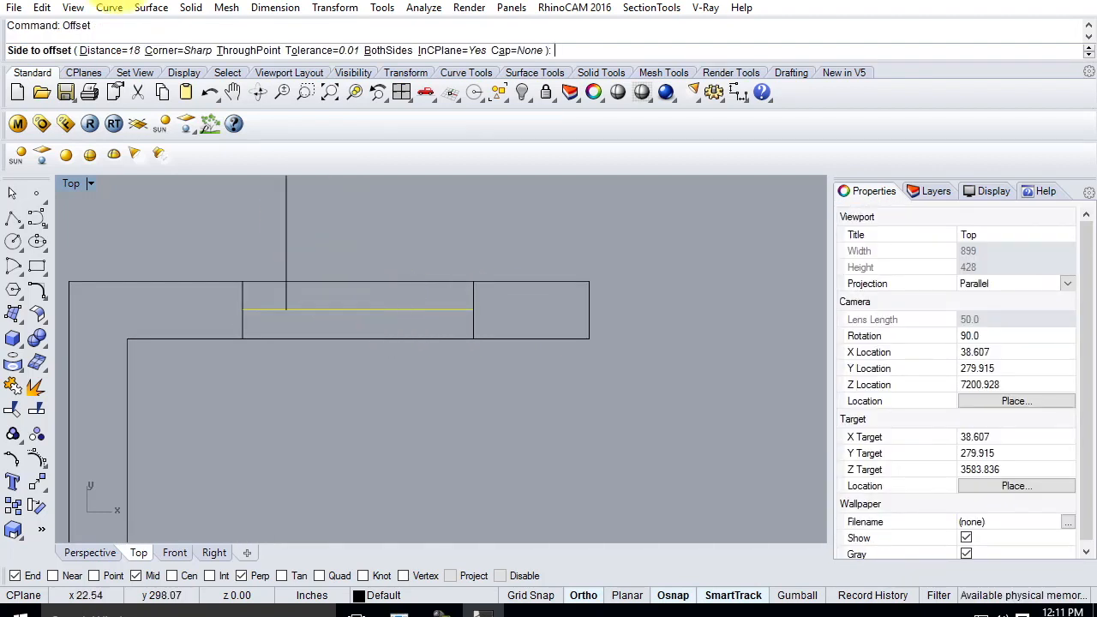
{"action": "left_click", "coordinate": [94, 50]}
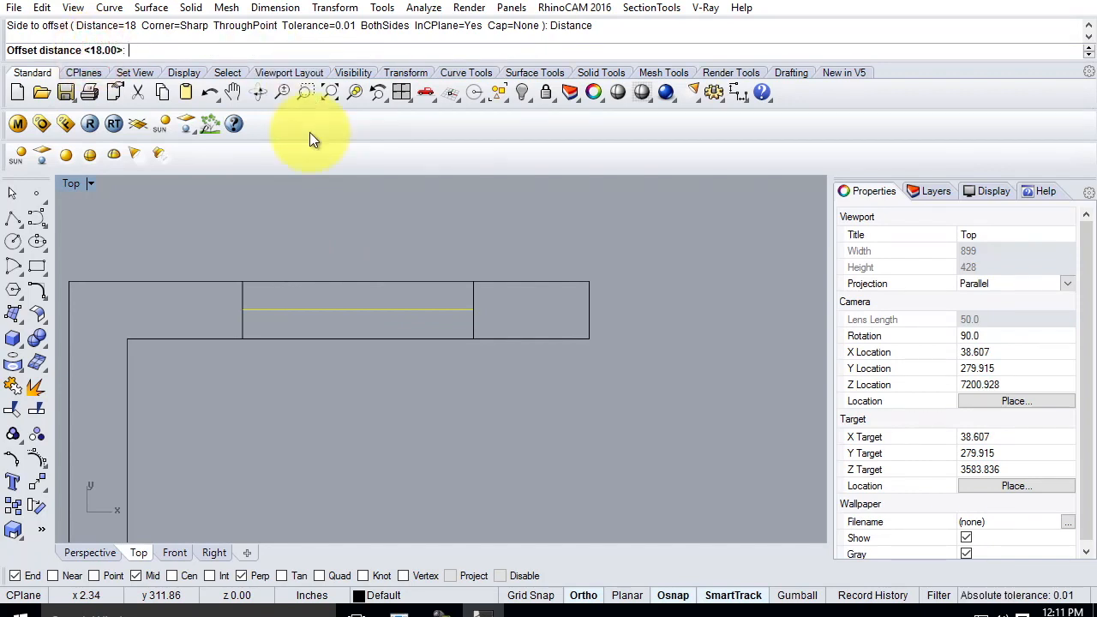
{"action": "type", "text": "5/16"}
{"action": "key", "text": "Return"}
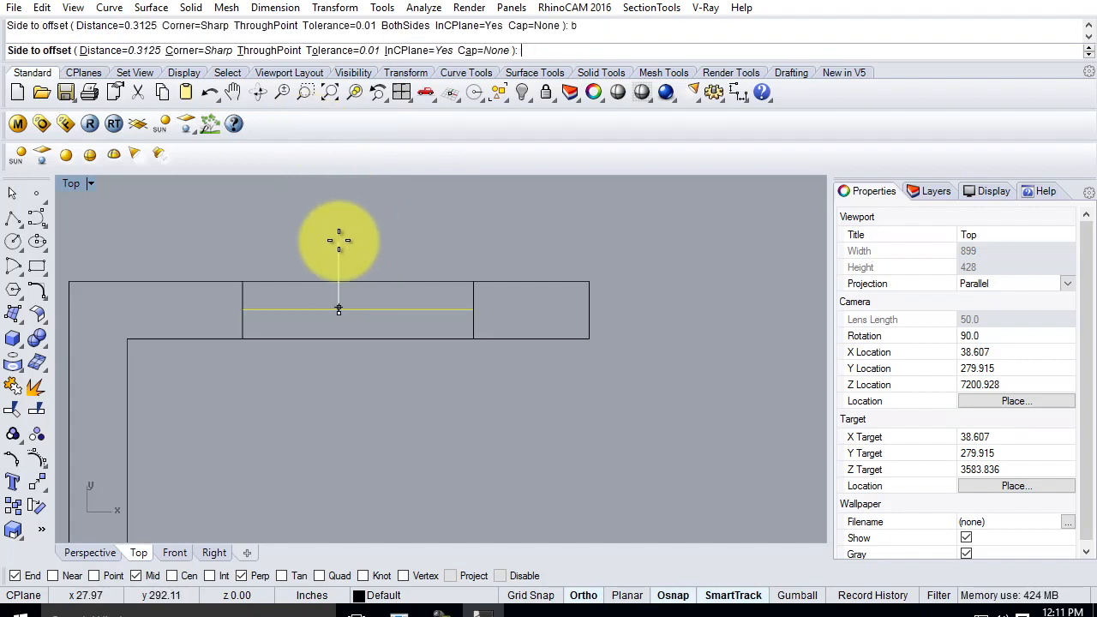
{"action": "left_click", "coordinate": [391, 220]}
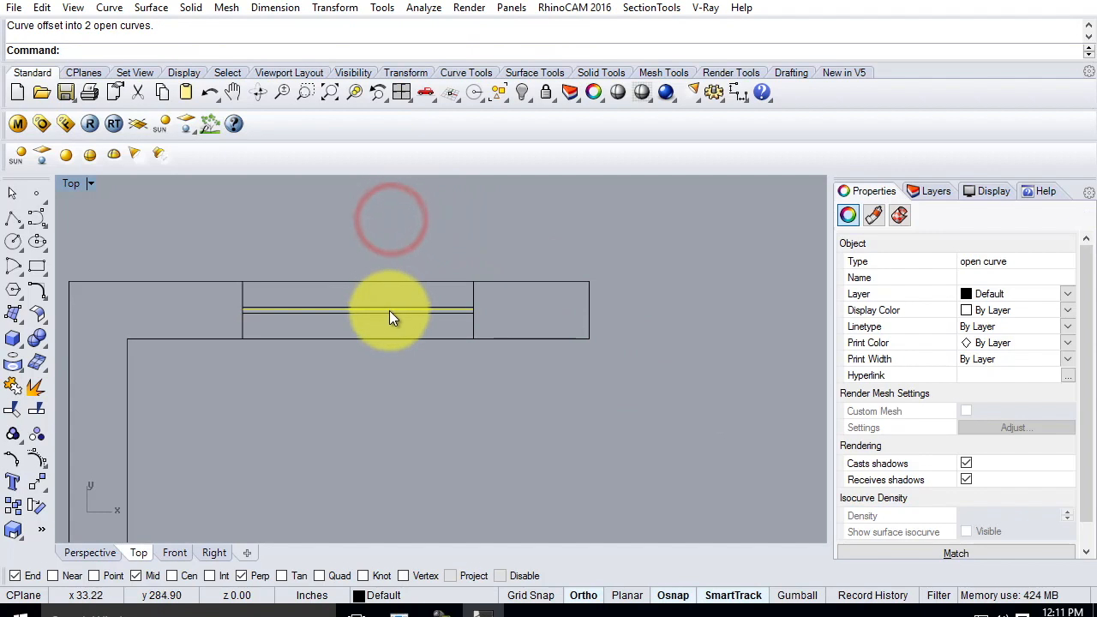
{"action": "key", "text": "Delete"}
{"action": "left_click", "coordinate": [399, 220]}
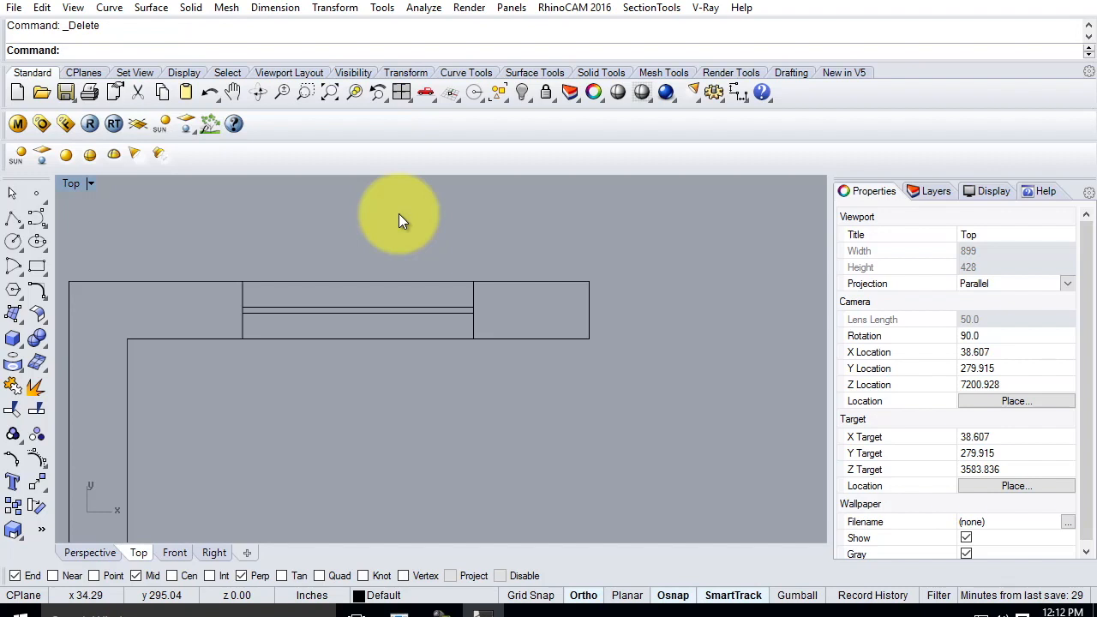
Step: Undo the deletion of the centre line and the offset, and clear the selection
{"action": "key", "text": "ctrl+z"}
{"action": "key", "text": "ctrl+z"}
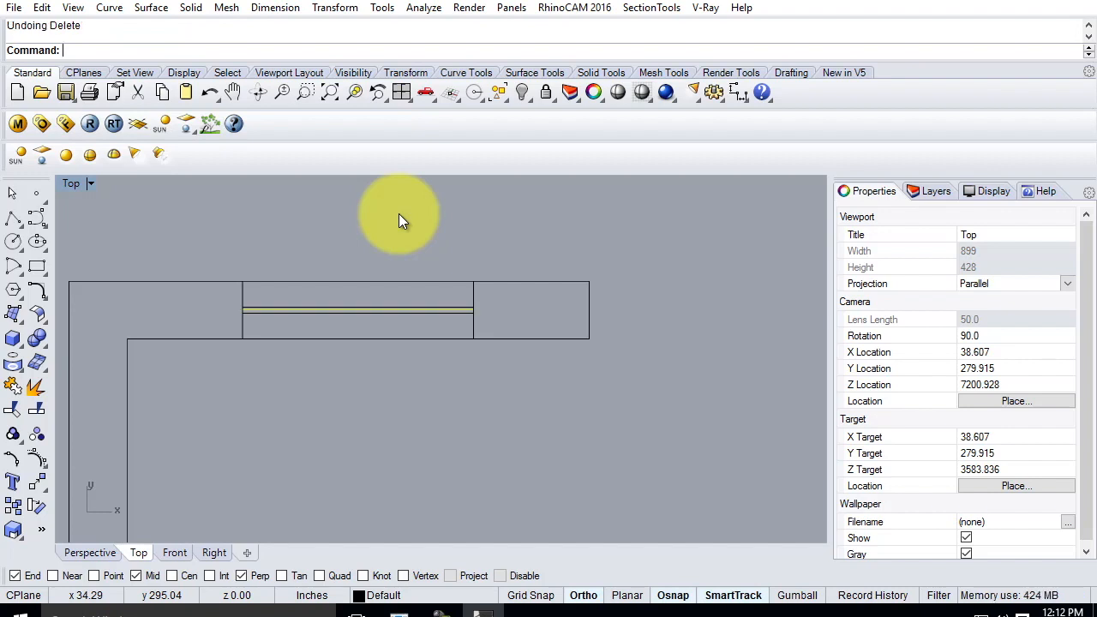
{"action": "key", "text": "Escape"}
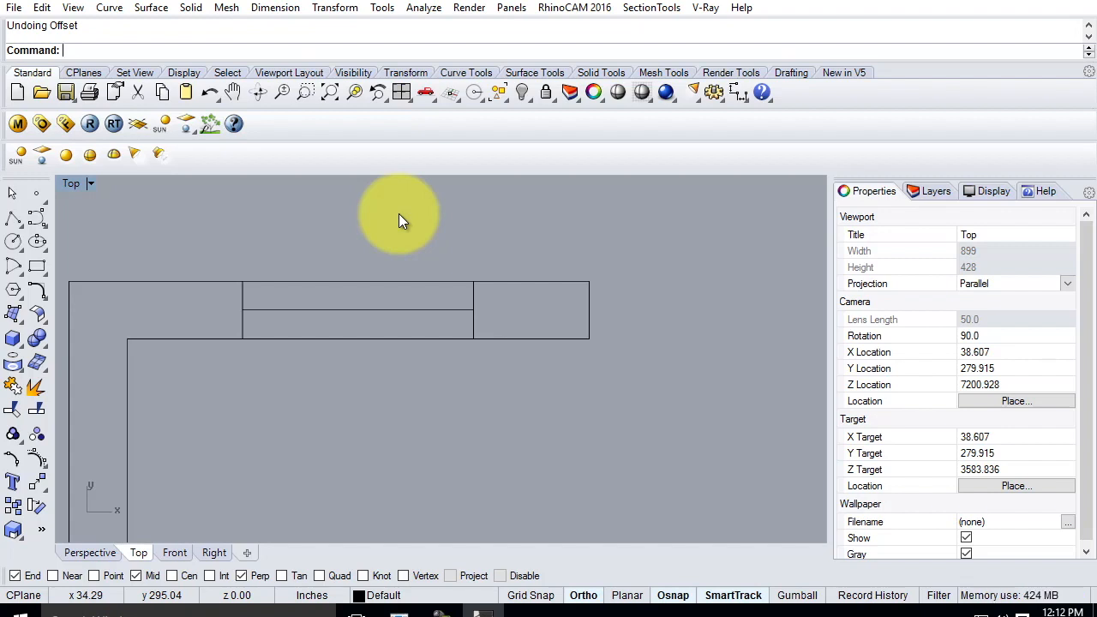
Step: Repeat the 0.3125-inch offset of the window's centre line to both sides, and delete the original centre line
{"action": "left_click", "coordinate": [391, 310]}
{"action": "type", "text": "Offset"}
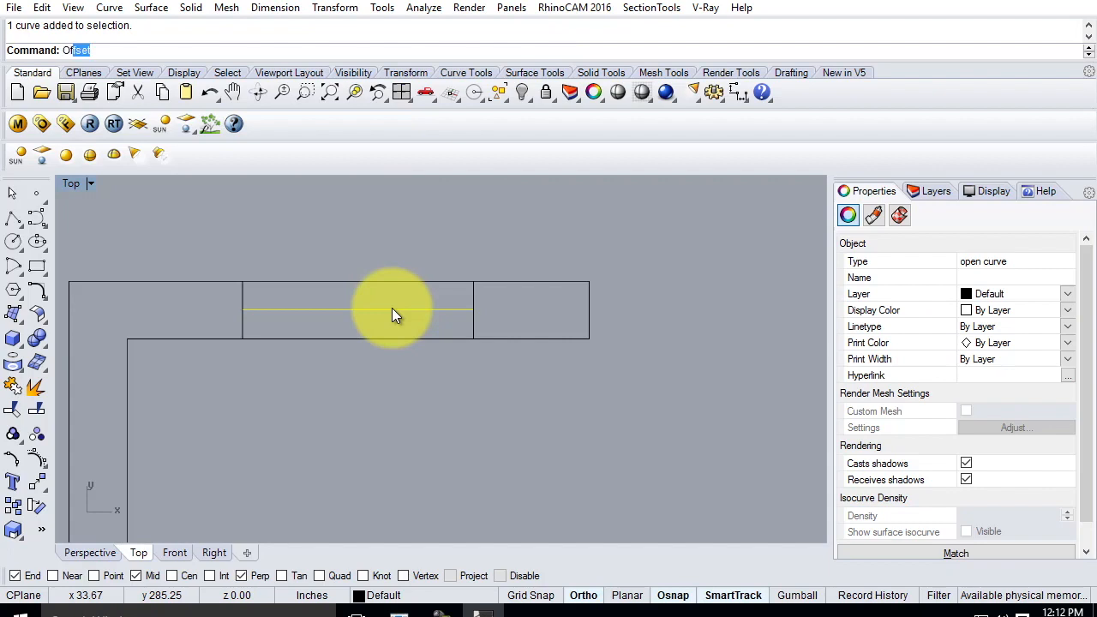
{"action": "key", "text": "Return"}
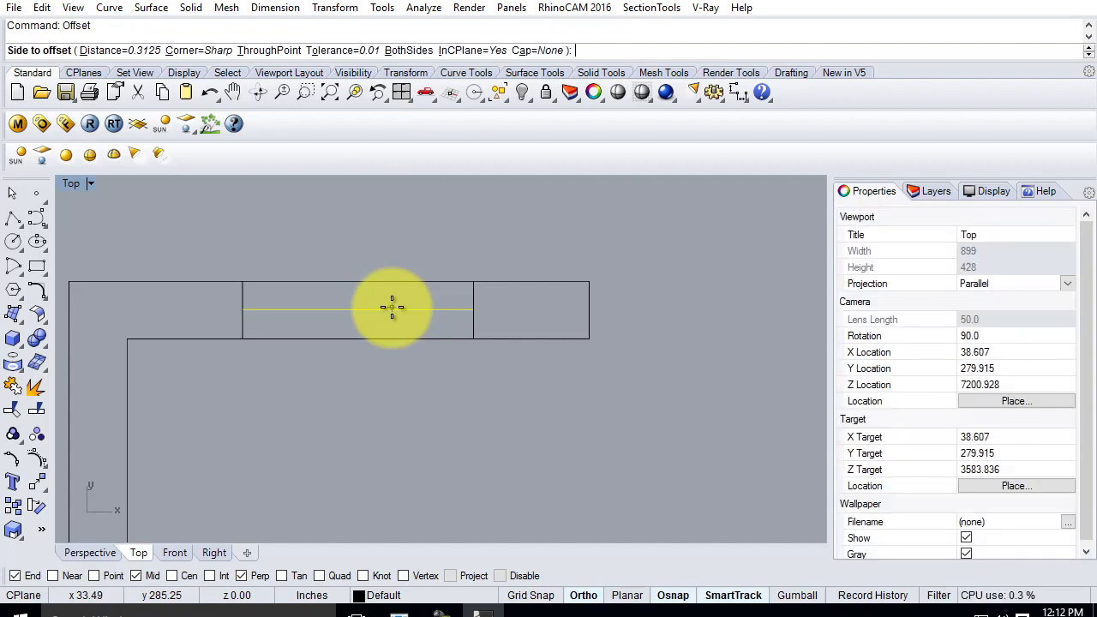
{"action": "left_click", "coordinate": [389, 260]}
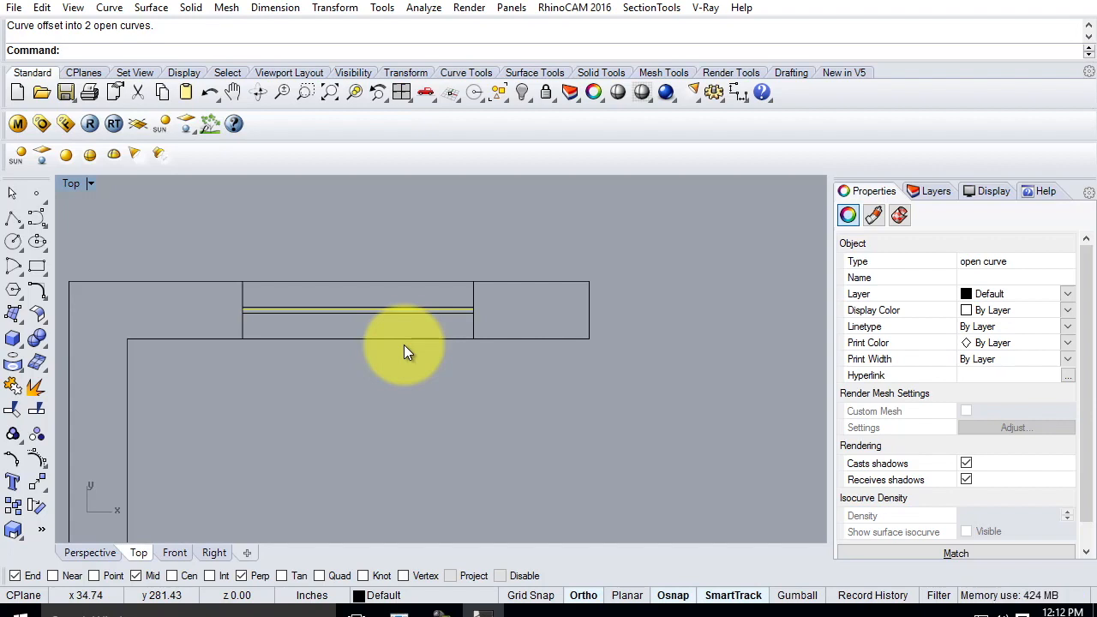
{"action": "key", "text": "Delete"}
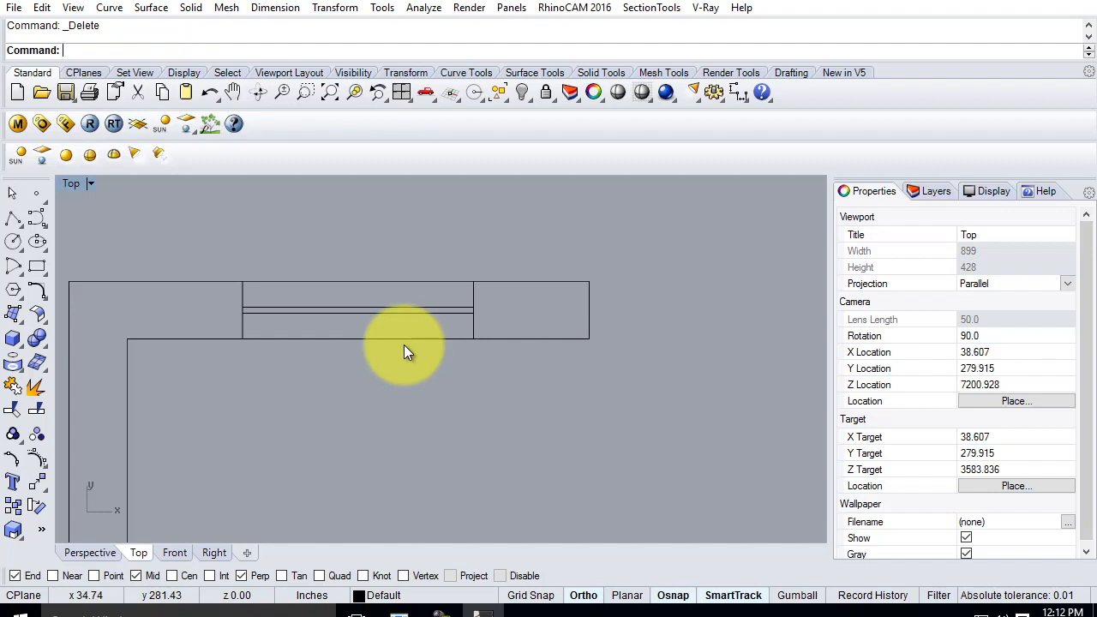
Step: Mirror a copy of the four window lines across a vertical axis through the midpoint of the lower wall's inner line
{"action": "scroll", "coordinate": [404, 345], "scroll_direction": "down", "scroll_amount": 8}
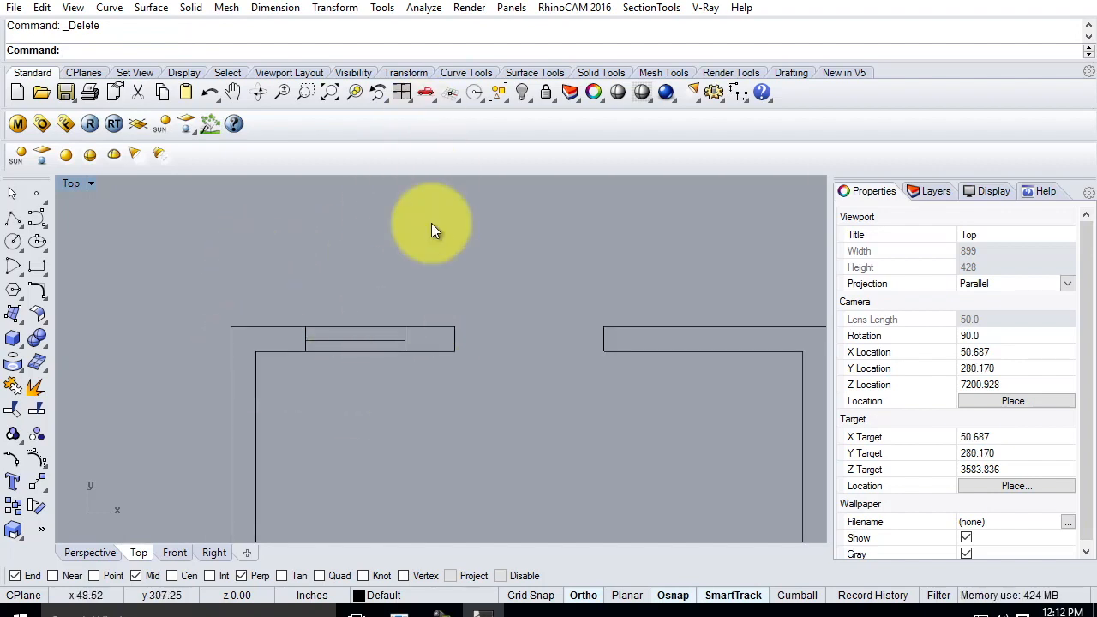
{"action": "scroll", "coordinate": [297, 333], "scroll_direction": "down", "scroll_amount": 3}
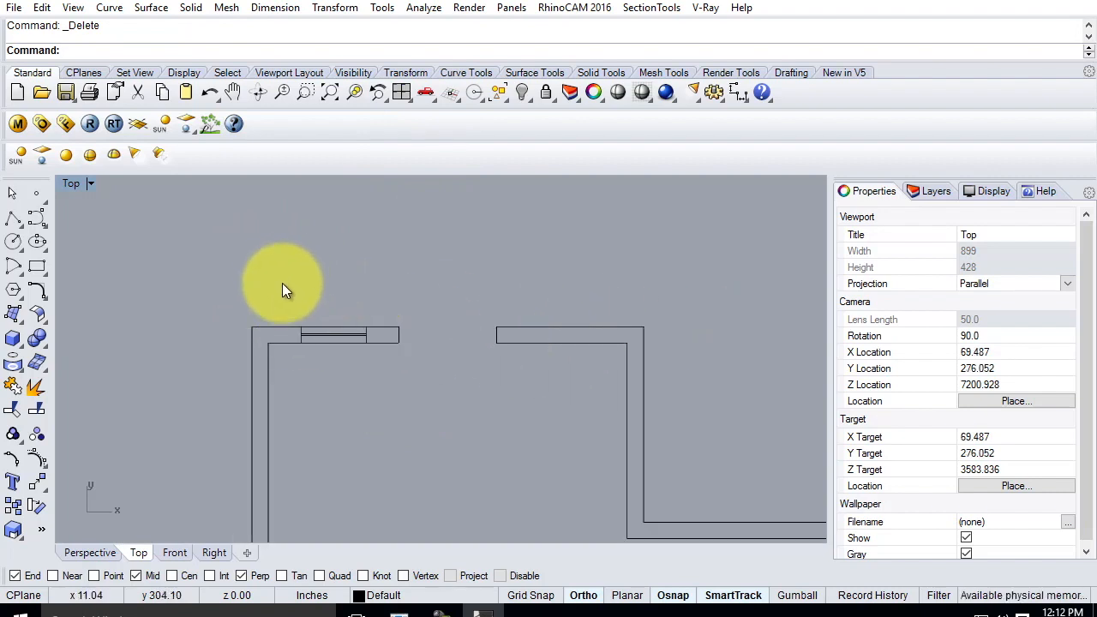
{"action": "left_click_drag", "start_coordinate": [282, 283], "coordinate": [383, 374]}
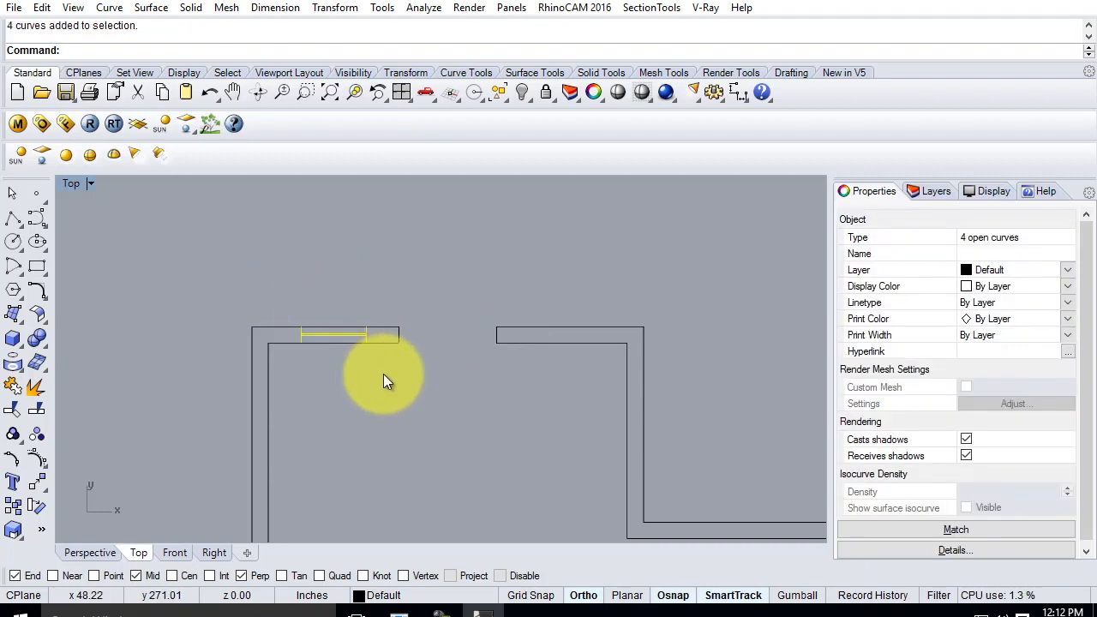
{"action": "scroll", "coordinate": [245, 208], "scroll_direction": "down", "scroll_amount": 4}
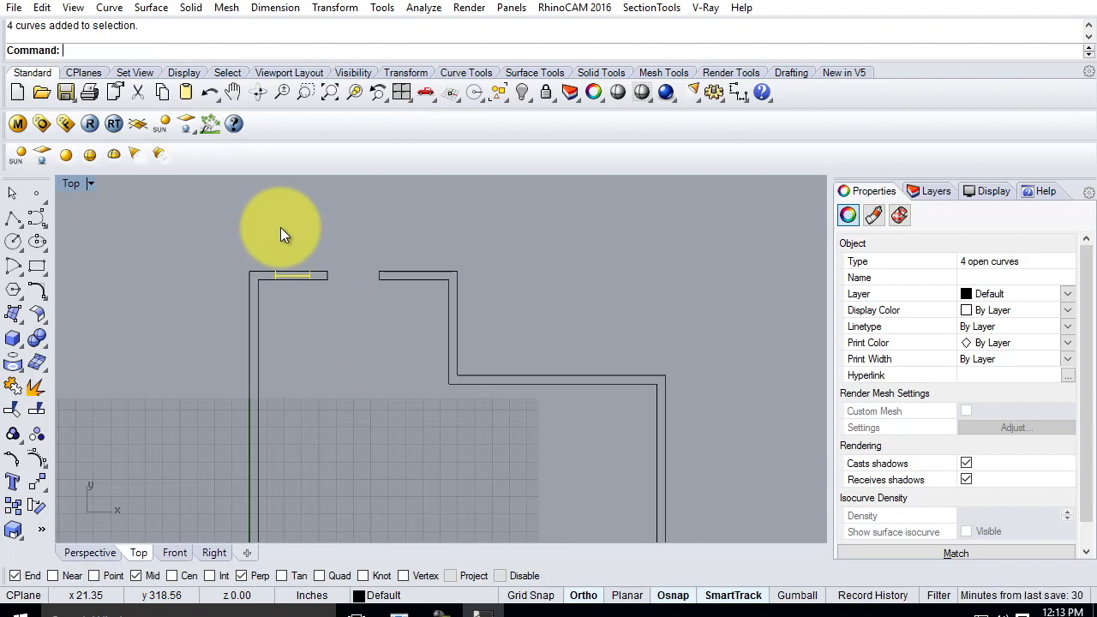
{"action": "left_click", "coordinate": [347, 10]}
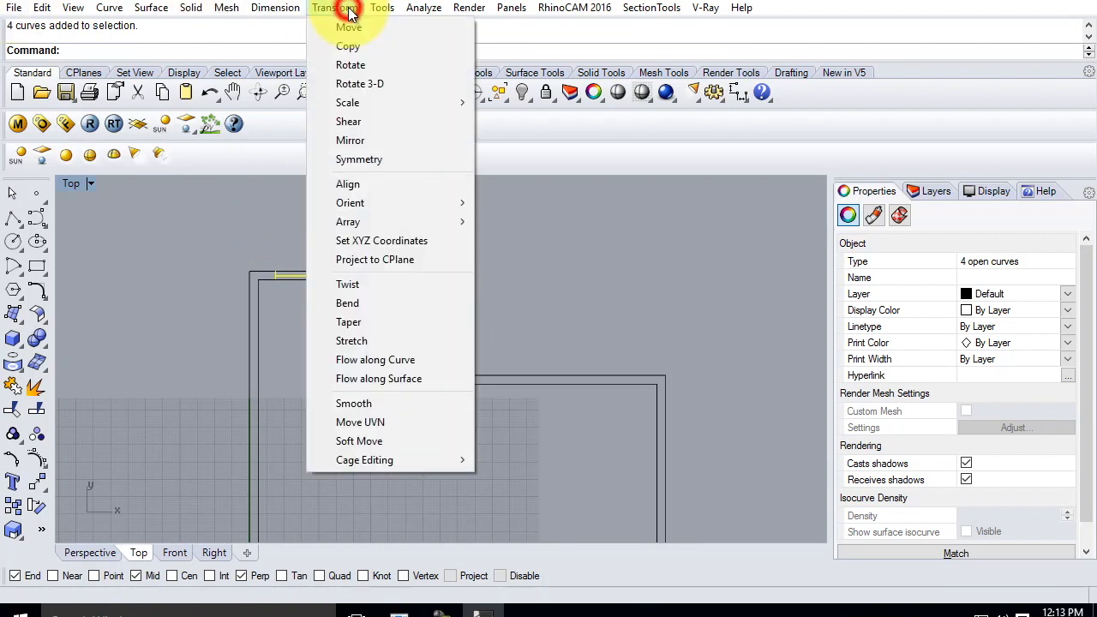
{"action": "left_click", "coordinate": [349, 142]}
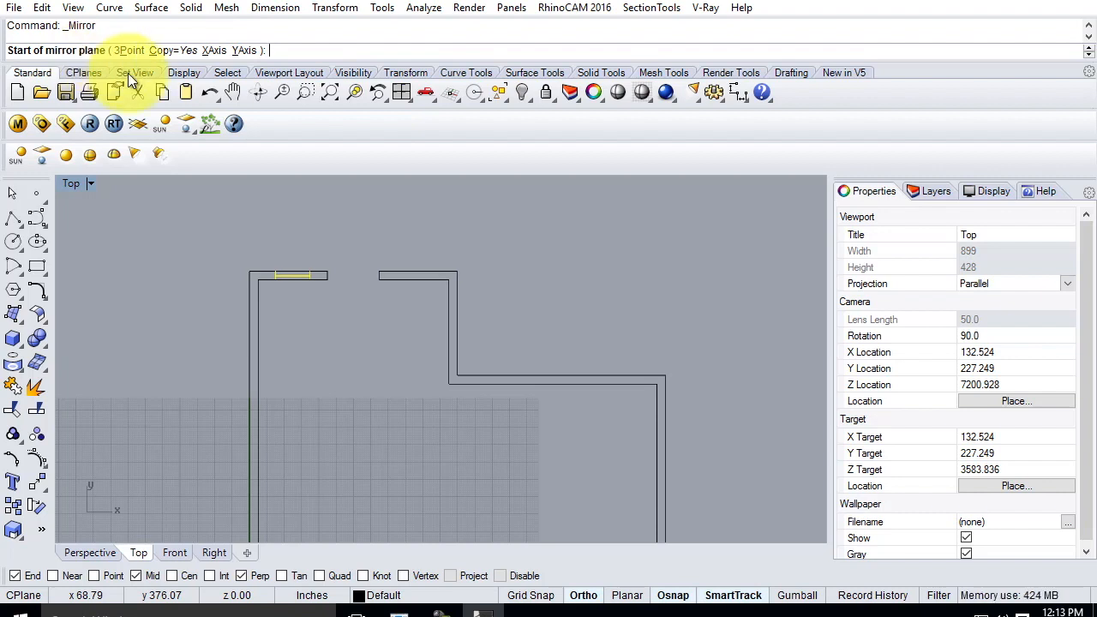
{"action": "scroll", "coordinate": [355, 246], "scroll_direction": "down", "scroll_amount": 5}
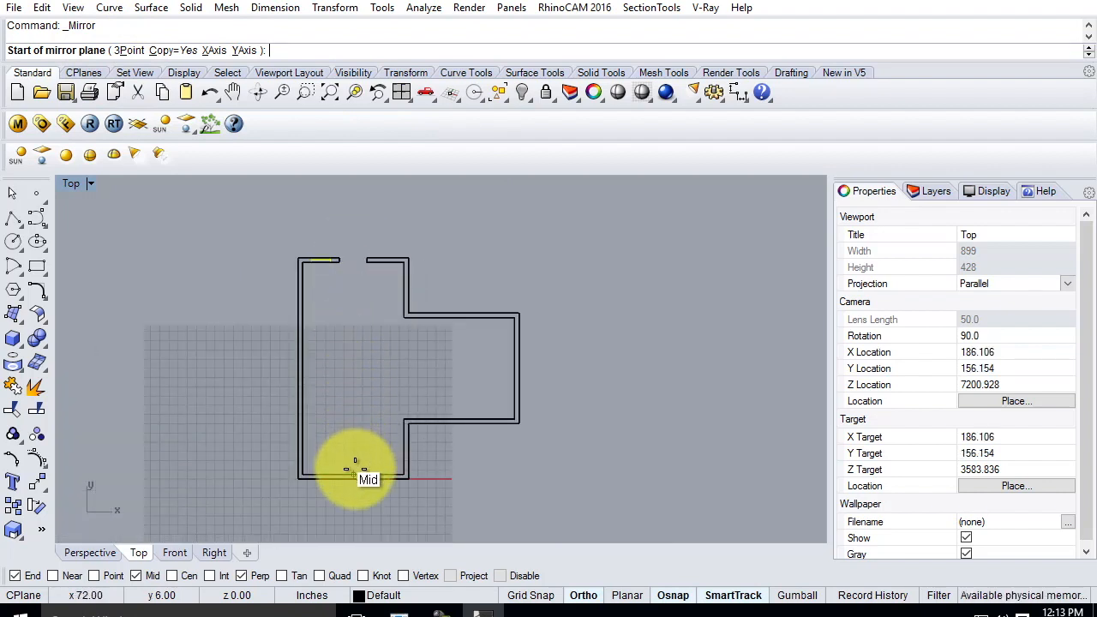
{"action": "left_click", "coordinate": [355, 470]}
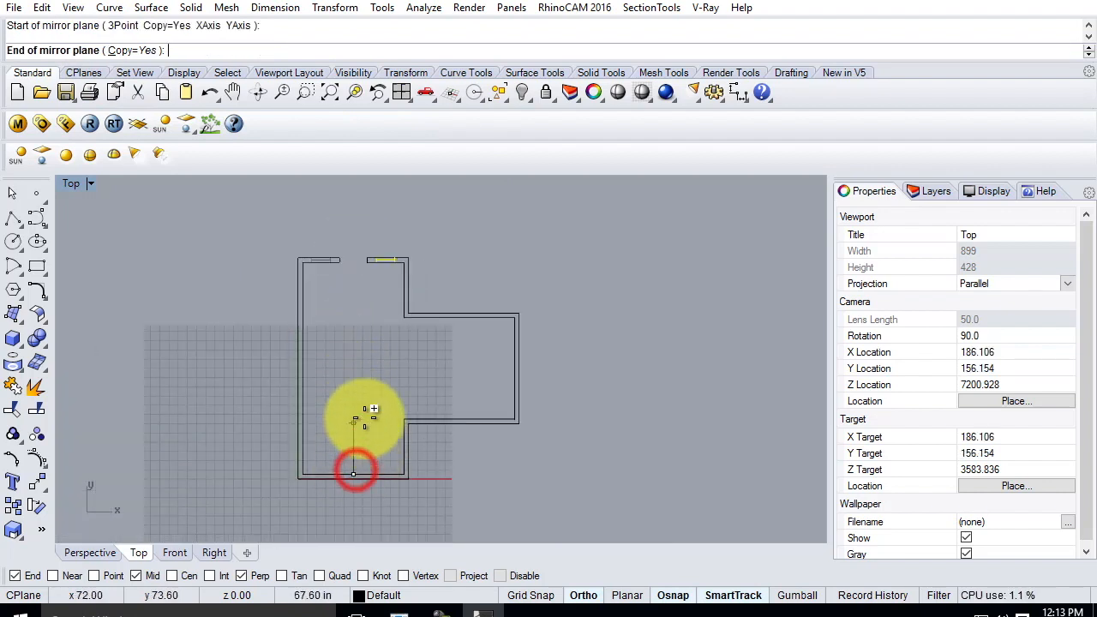
{"action": "left_click", "coordinate": [354, 206]}
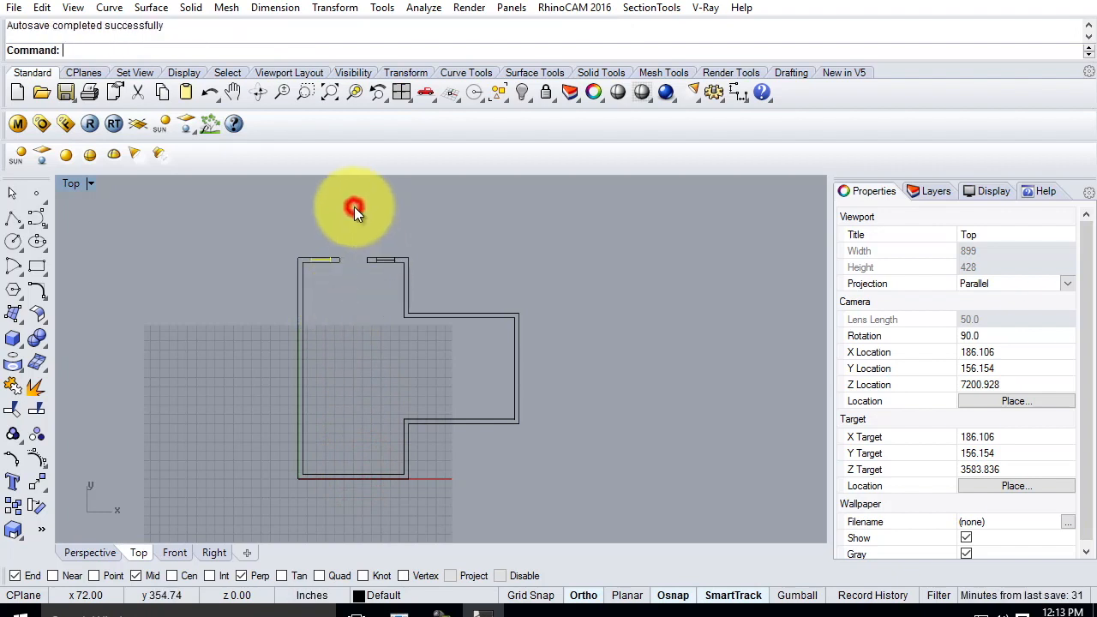
{"action": "scroll", "coordinate": [381, 261], "scroll_direction": "up", "scroll_amount": 3}
{"action": "scroll", "coordinate": [379, 257], "scroll_direction": "up", "scroll_amount": 4}
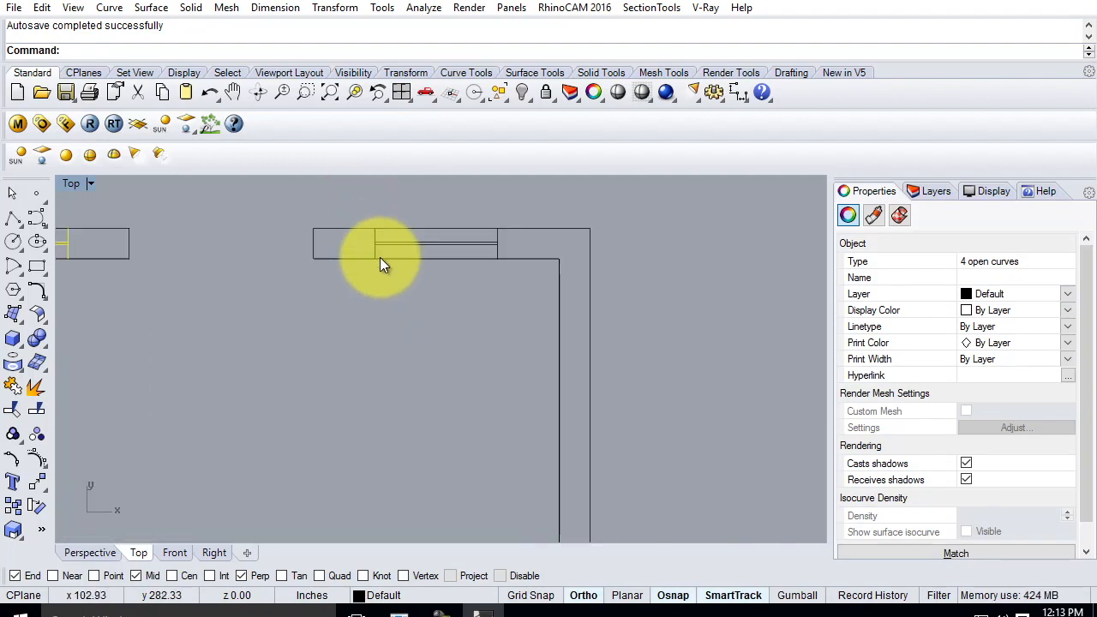
{"action": "scroll", "coordinate": [381, 257], "scroll_direction": "down", "scroll_amount": 6}
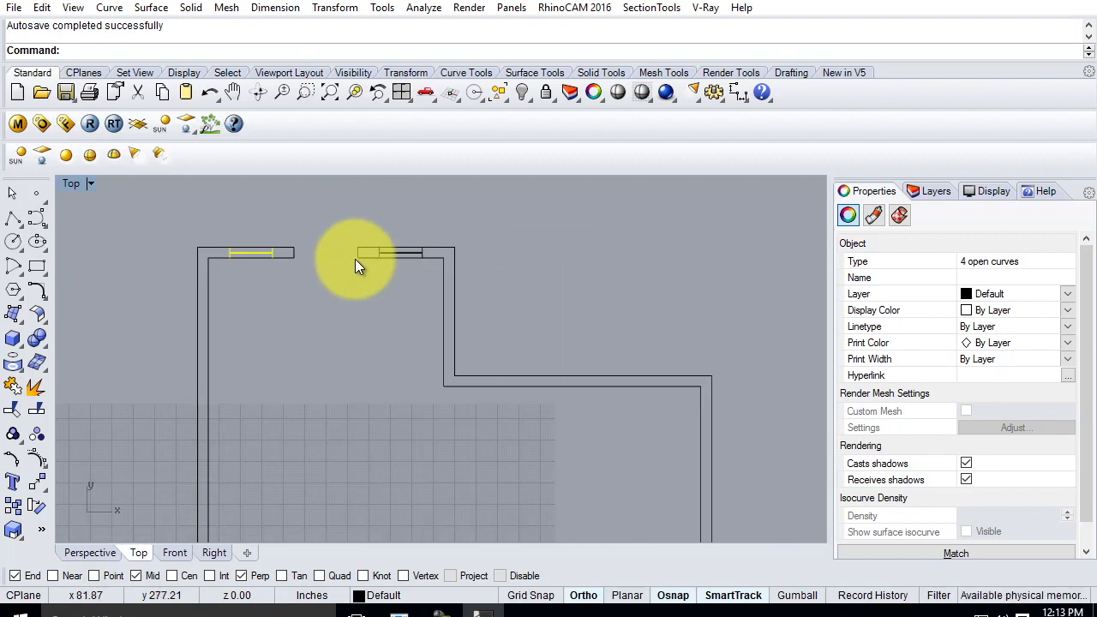
{"action": "left_click", "coordinate": [327, 275]}
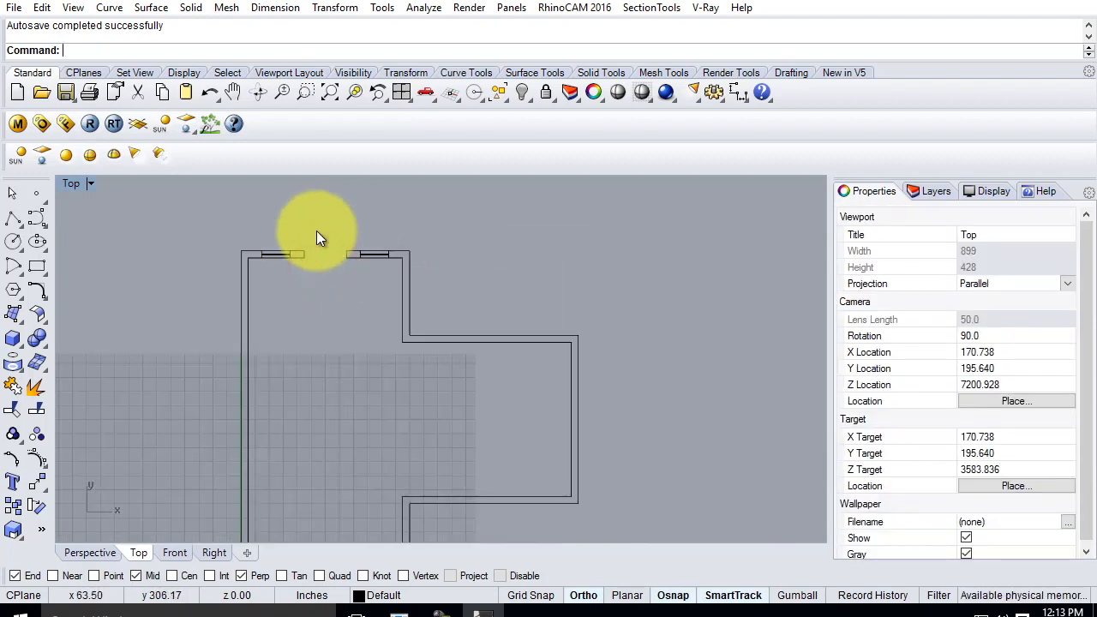
Step: Mirror a copy of the original upper-left window onto the lower wall, across a horizontal axis through the midpoint of the left wall's inner line
{"action": "scroll", "coordinate": [286, 213], "scroll_direction": "down", "scroll_amount": 2}
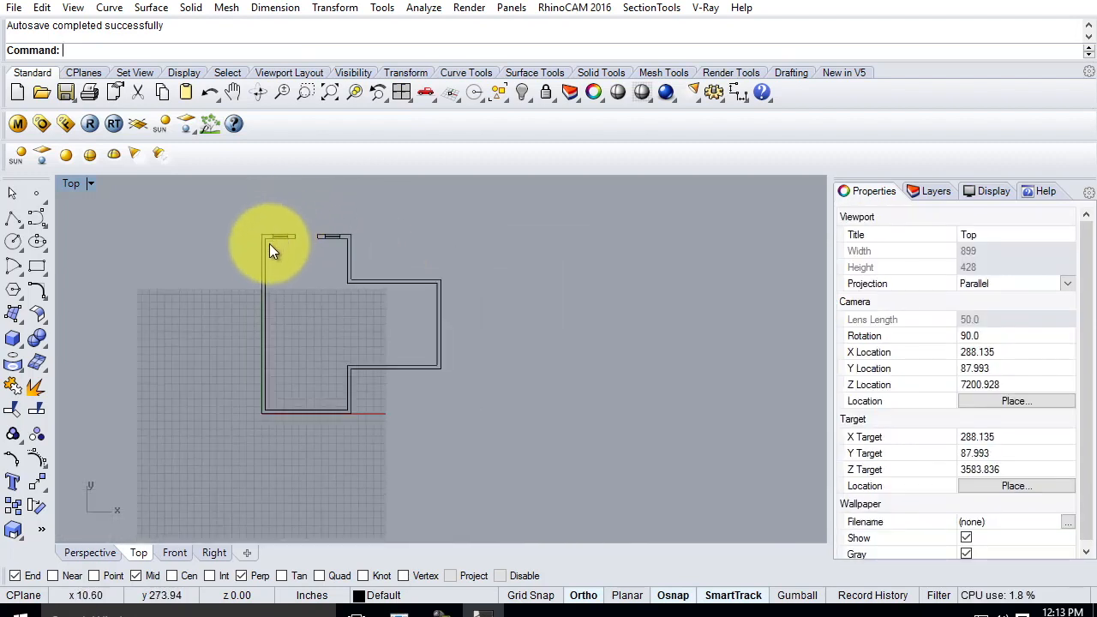
{"action": "scroll", "coordinate": [269, 244], "scroll_direction": "up", "scroll_amount": 2}
{"action": "left_click_drag", "start_coordinate": [274, 215], "coordinate": [310, 252]}
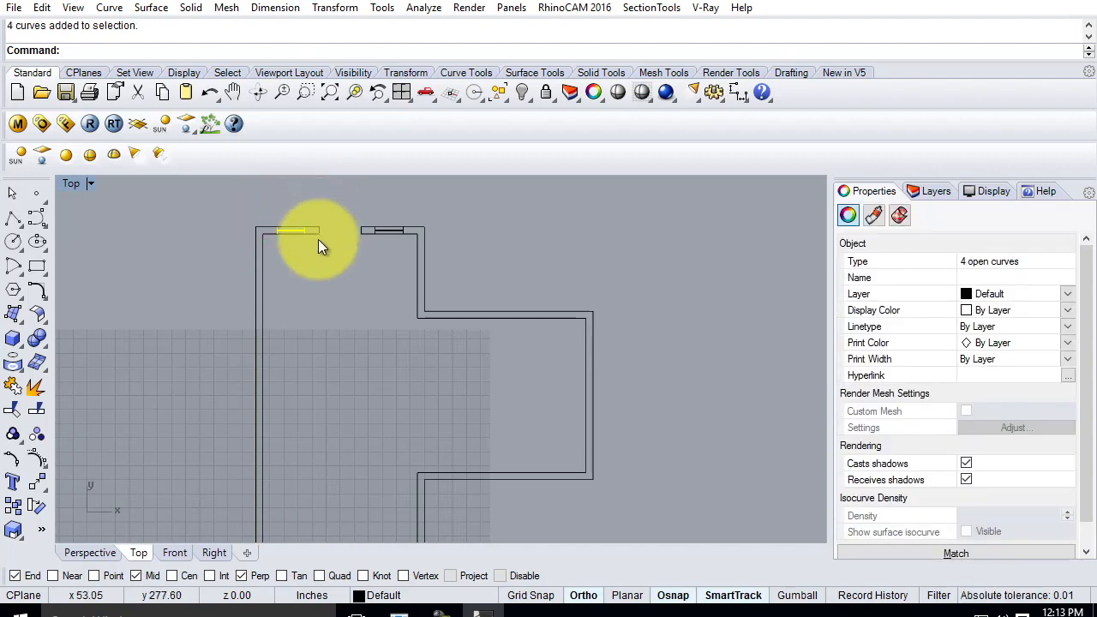
{"action": "left_click", "coordinate": [333, 9]}
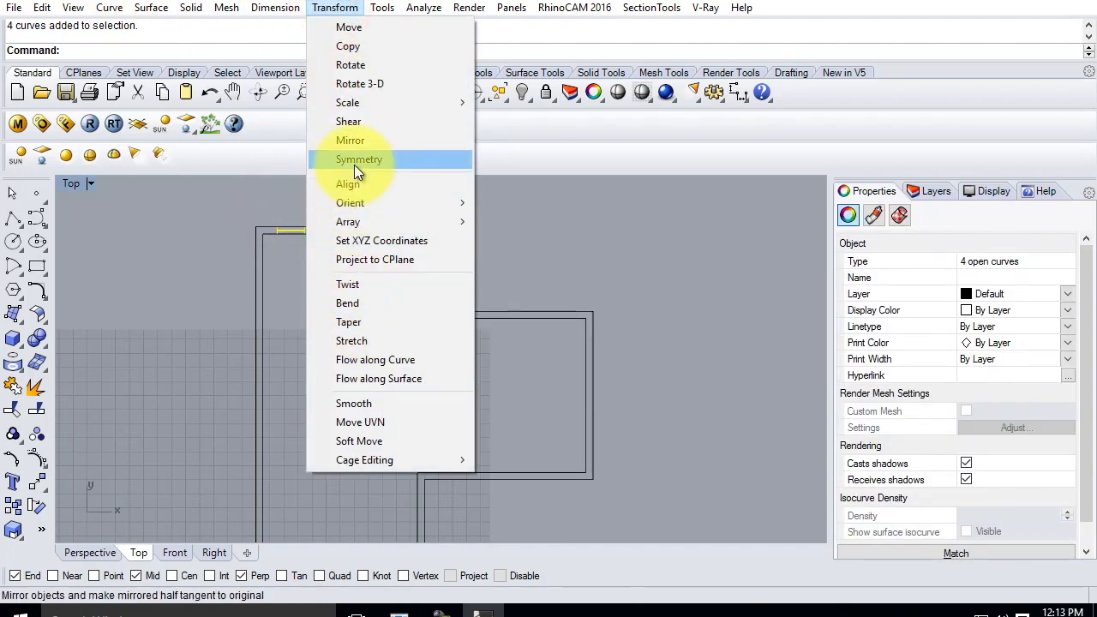
{"action": "left_click", "coordinate": [351, 141]}
{"action": "scroll", "coordinate": [354, 225], "scroll_direction": "down", "scroll_amount": 6}
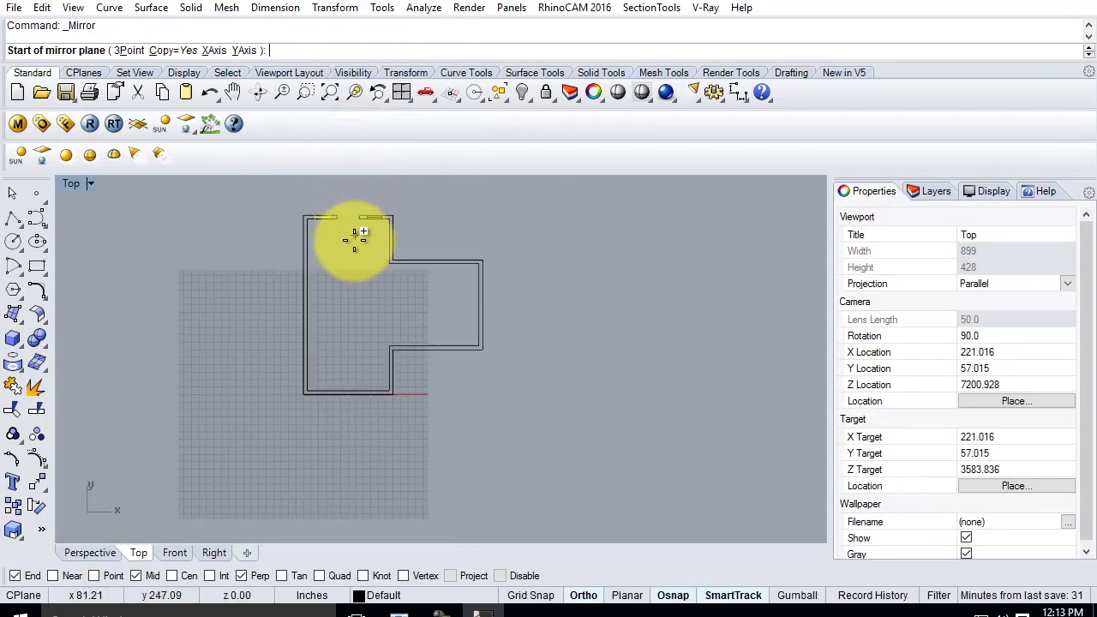
{"action": "scroll", "coordinate": [332, 319], "scroll_direction": "up", "scroll_amount": 4}
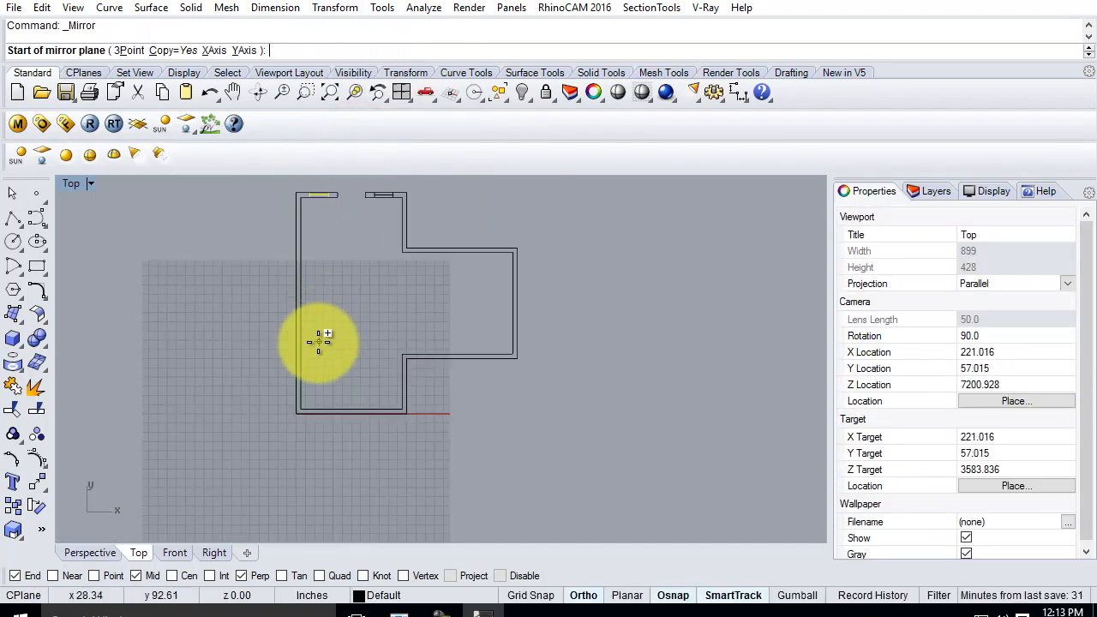
{"action": "left_click", "coordinate": [298, 292]}
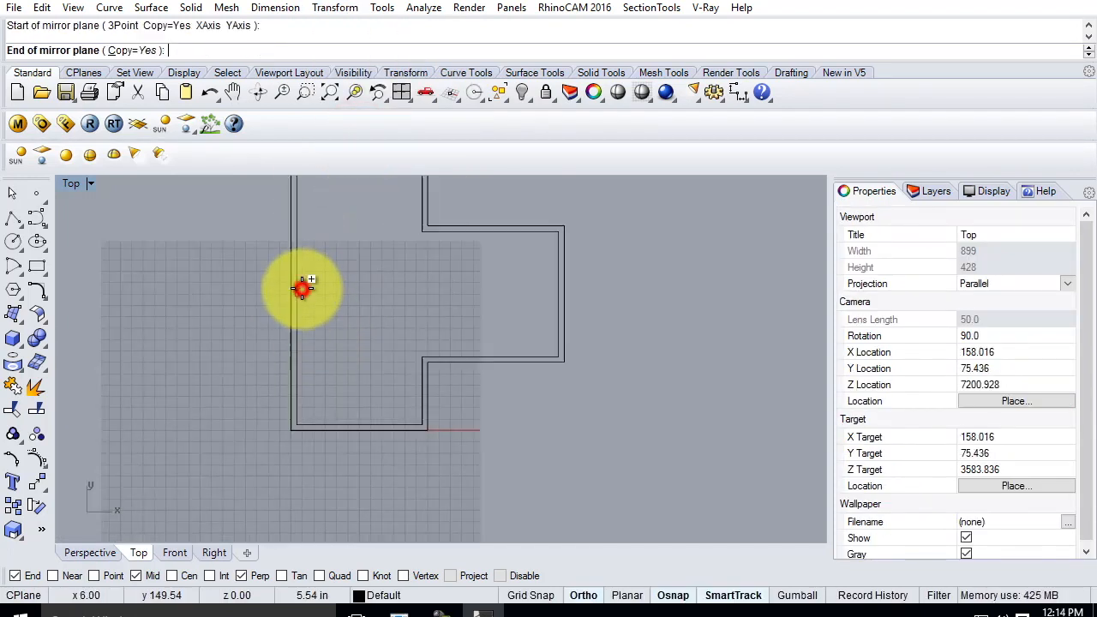
{"action": "left_click", "coordinate": [426, 294]}
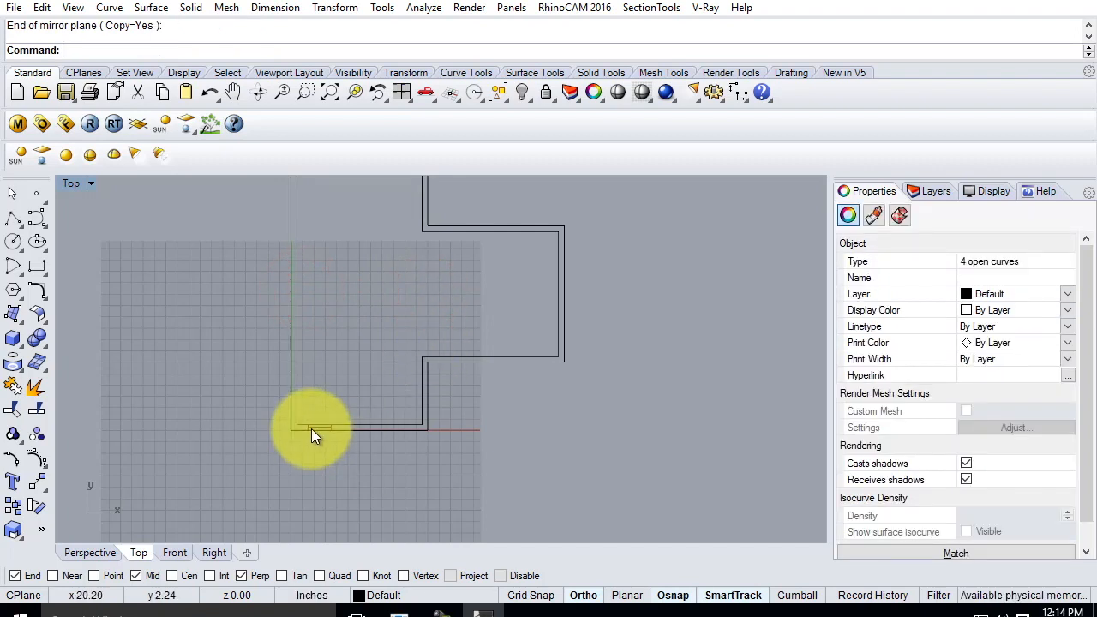
Step: Copy the lower-wall window along the wall to its right with a 6-inch gap between the two windows
{"action": "scroll", "coordinate": [326, 435], "scroll_direction": "up", "scroll_amount": 6}
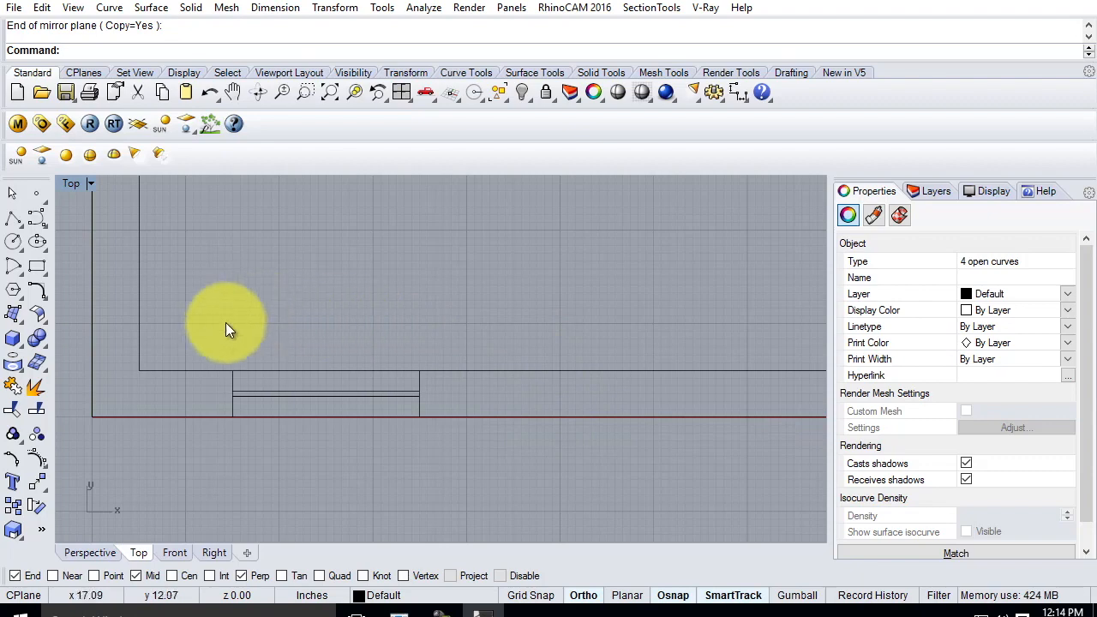
{"action": "left_click_drag", "start_coordinate": [207, 319], "coordinate": [432, 464]}
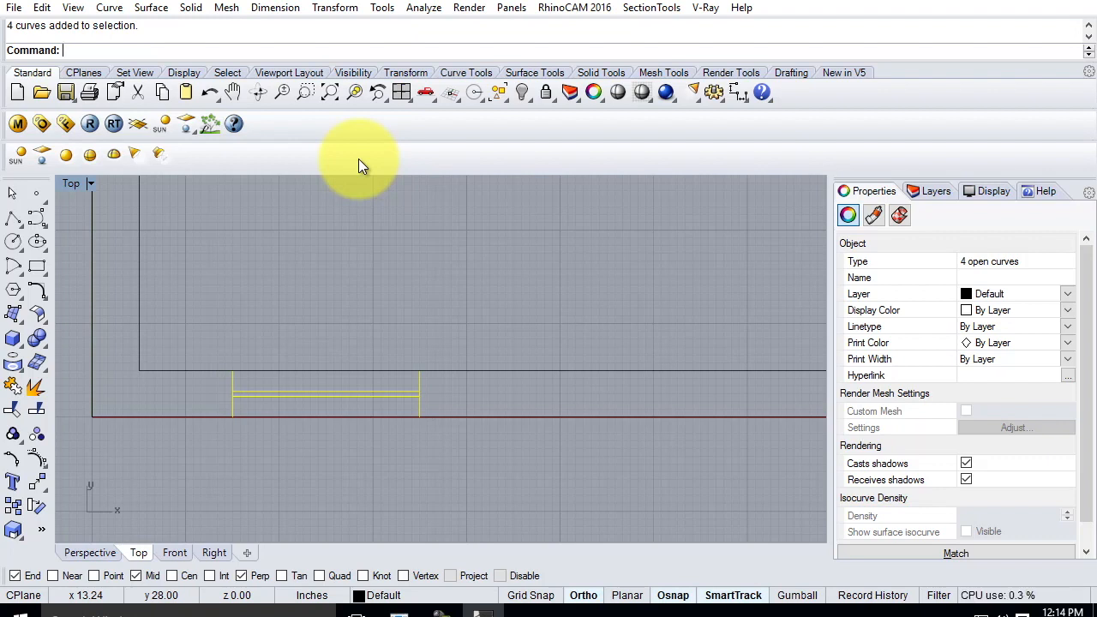
{"action": "left_click", "coordinate": [332, 9]}
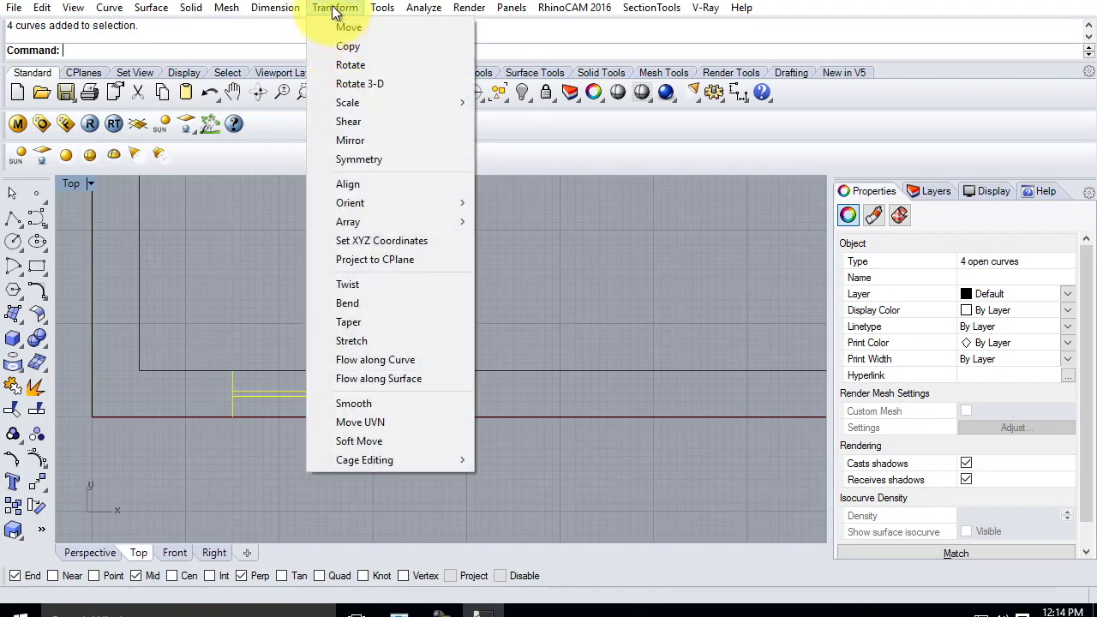
{"action": "left_click", "coordinate": [334, 8]}
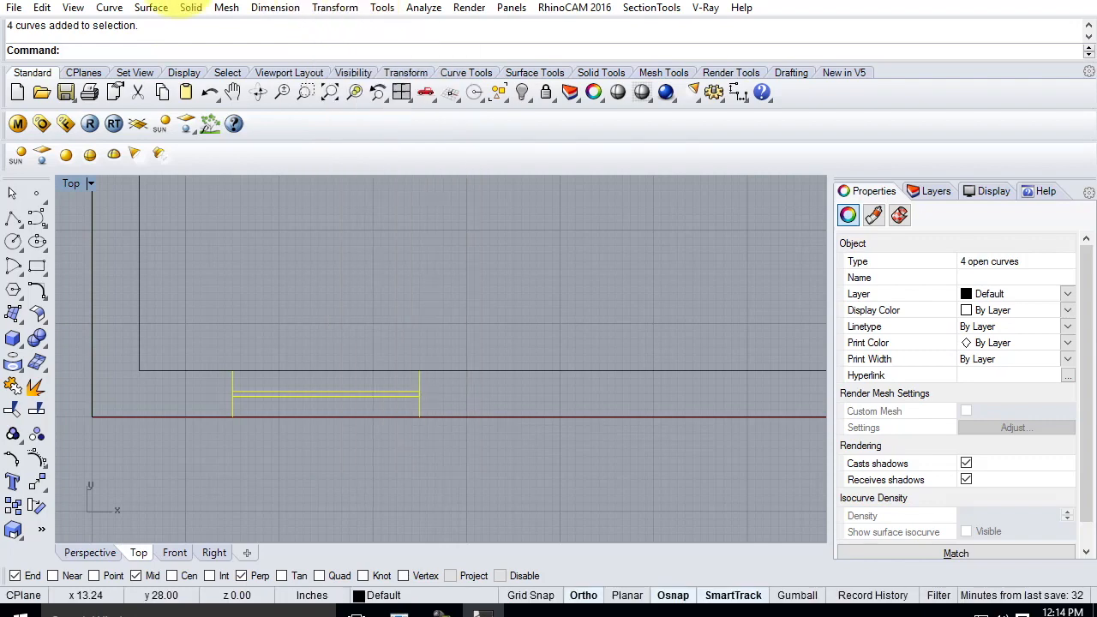
{"action": "left_click", "coordinate": [41, 7]}
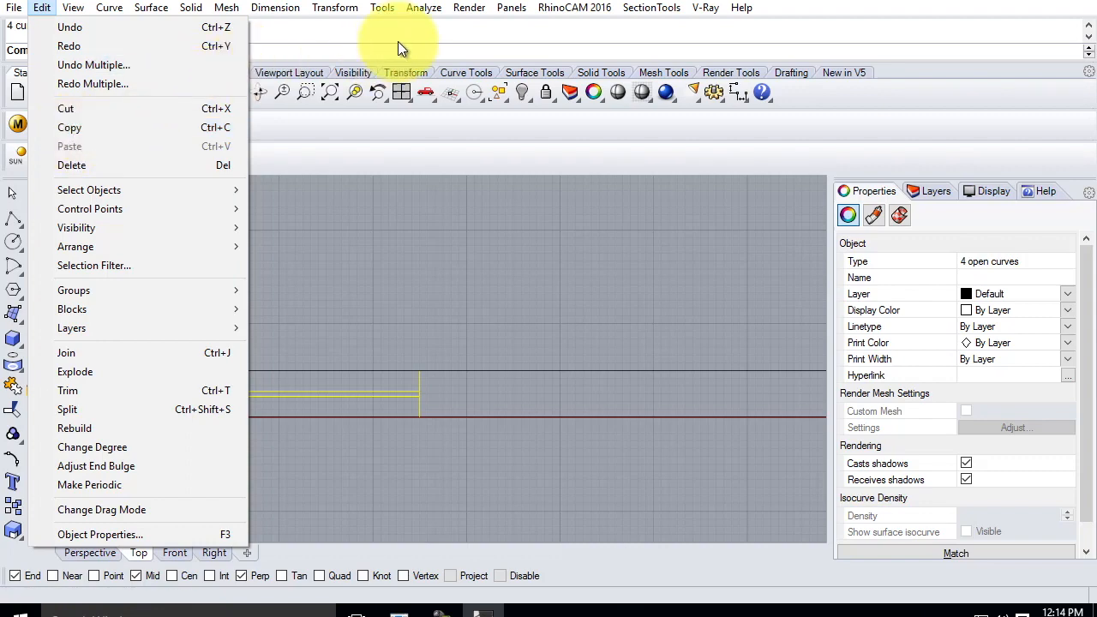
{"action": "left_click", "coordinate": [363, 5]}
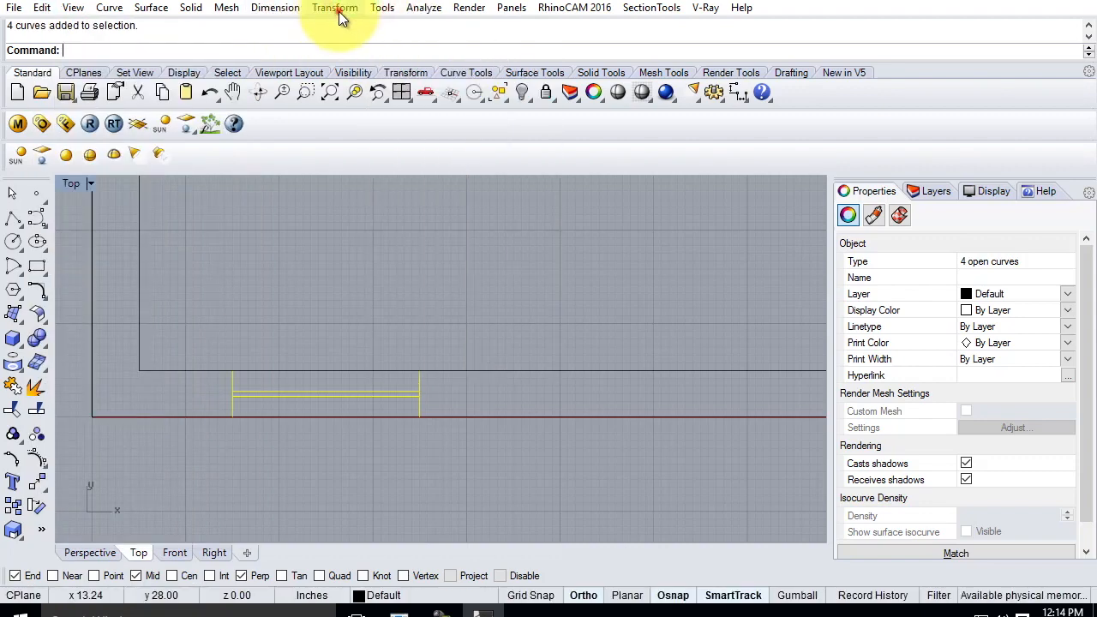
{"action": "left_click", "coordinate": [341, 9]}
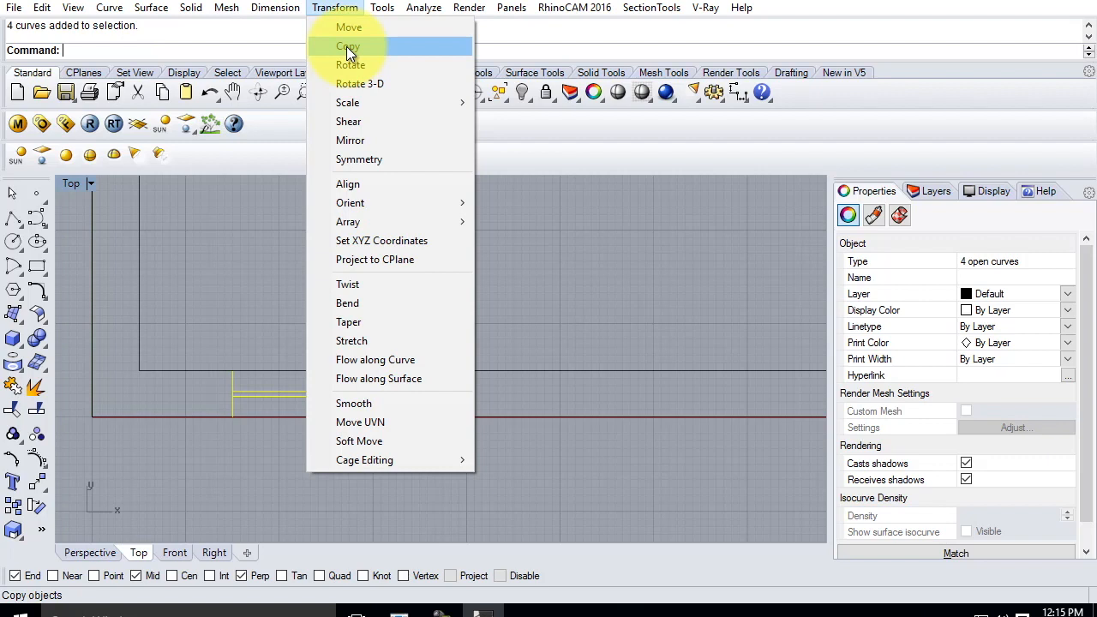
{"action": "left_click", "coordinate": [347, 47]}
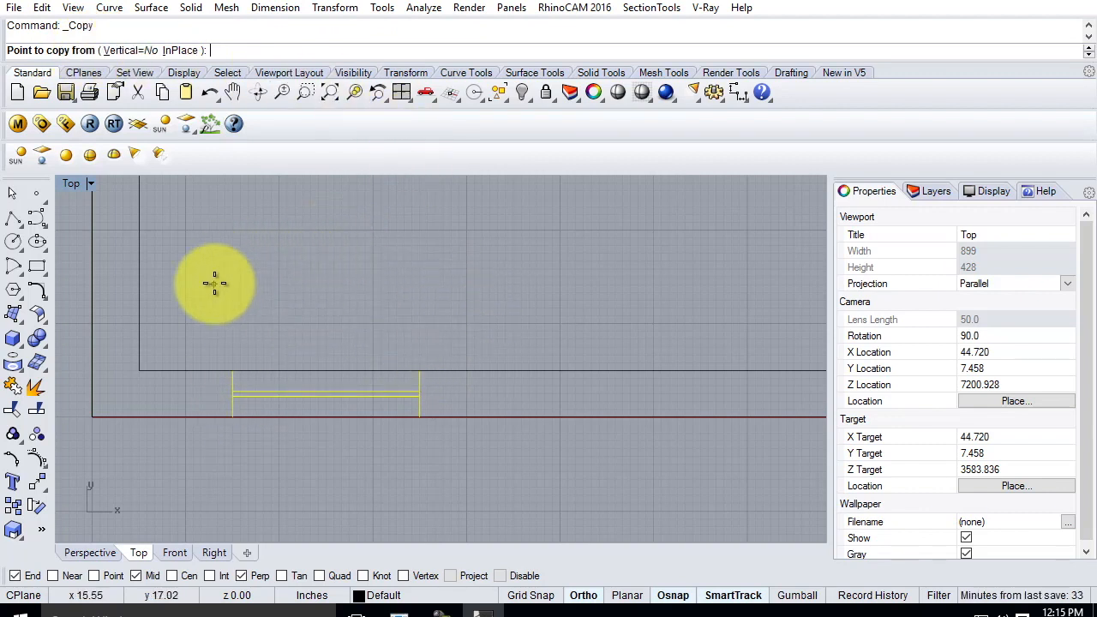
{"action": "scroll", "coordinate": [191, 323], "scroll_direction": "up", "scroll_amount": 2}
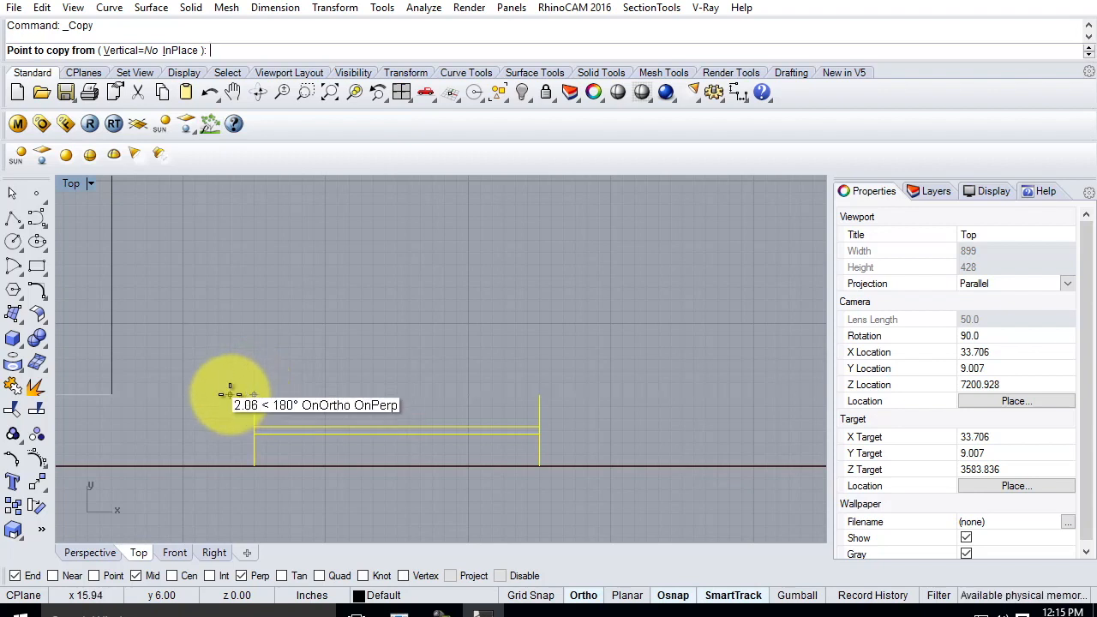
{"action": "type", "text": "6"}
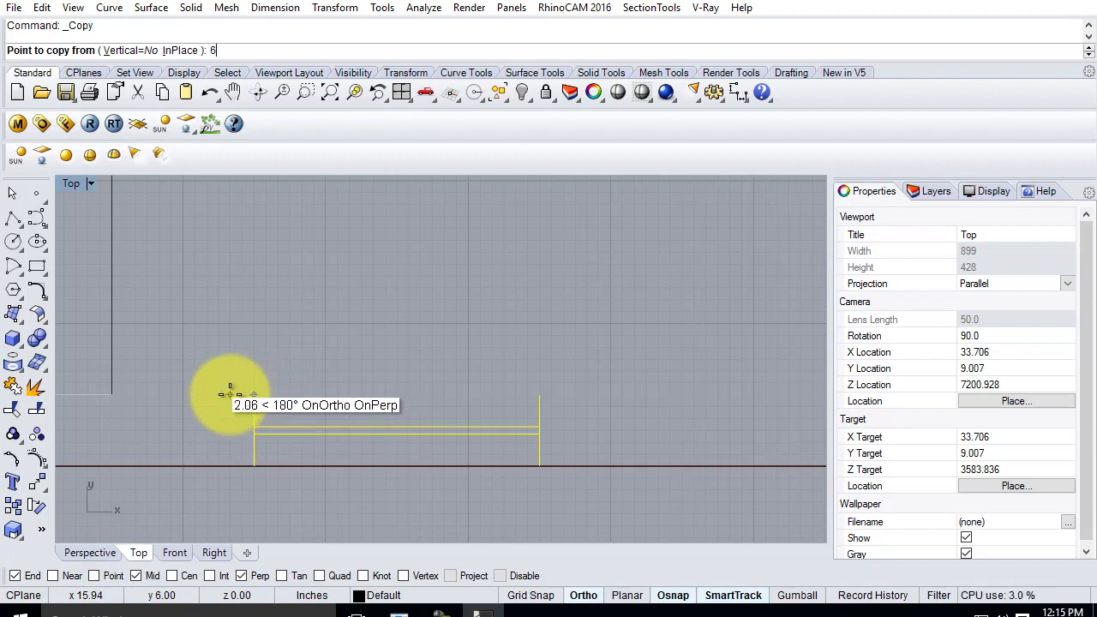
{"action": "type", "text": "\""}
{"action": "key", "text": "Return"}
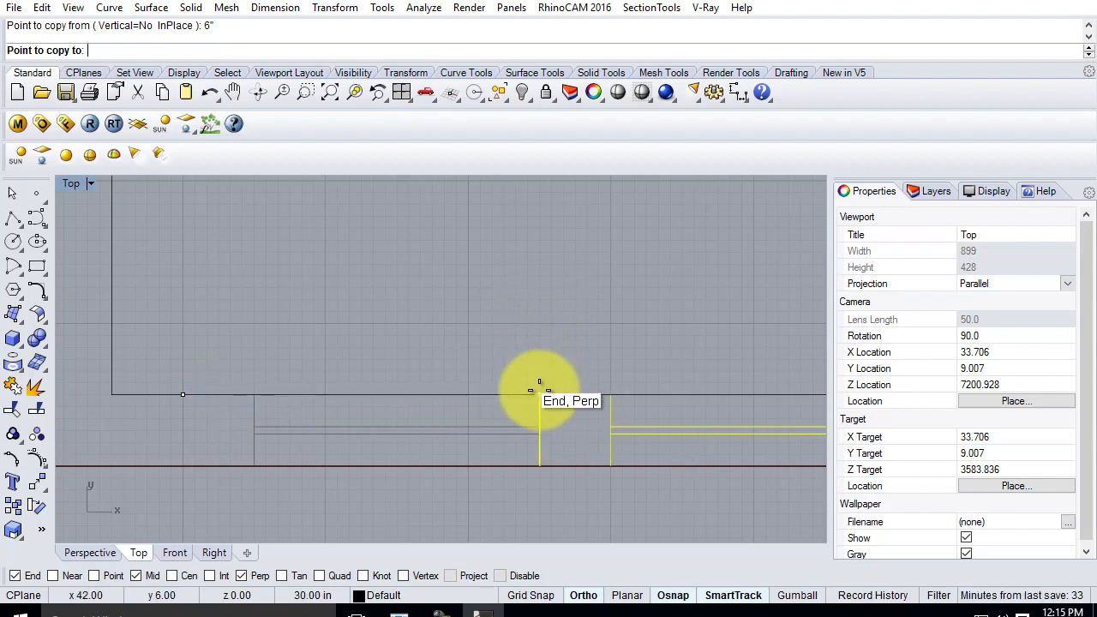
{"action": "left_click", "coordinate": [540, 383]}
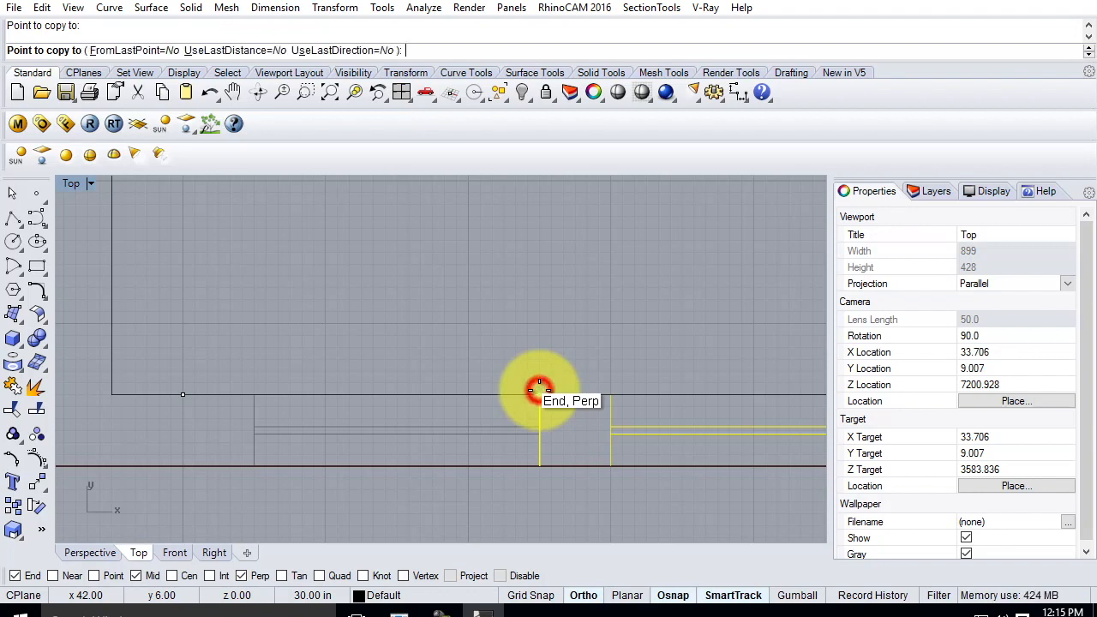
{"action": "scroll", "coordinate": [429, 323], "scroll_direction": "down", "scroll_amount": 4}
{"action": "key", "text": "Return"}
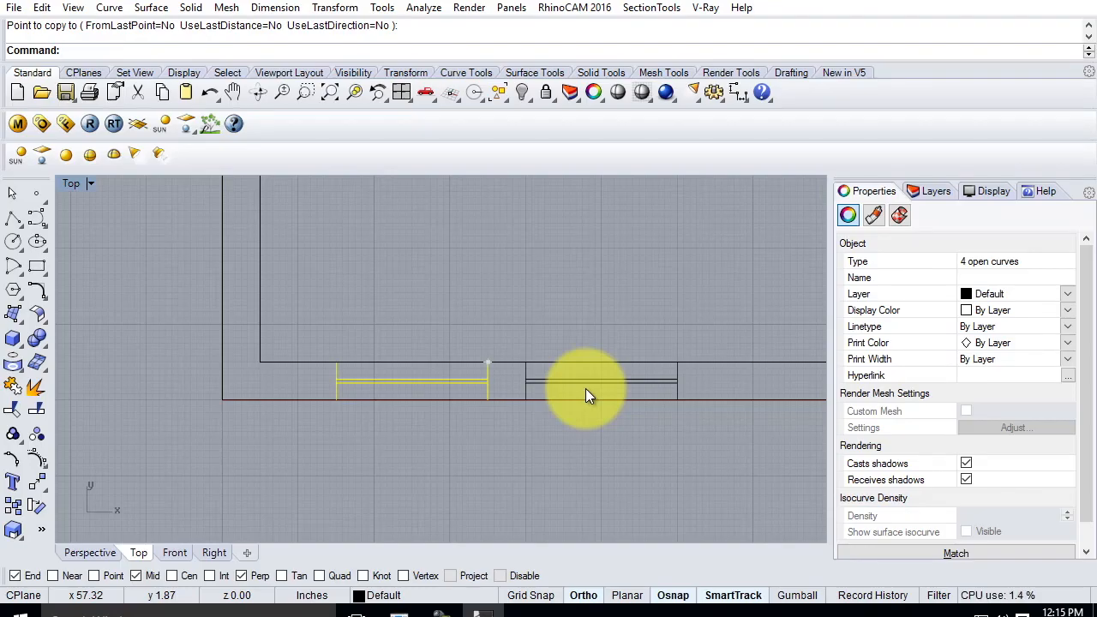
Step: Undo the last window copy and clear the selection
{"action": "key", "text": "ctrl+z"}
{"action": "left_click", "coordinate": [568, 294]}
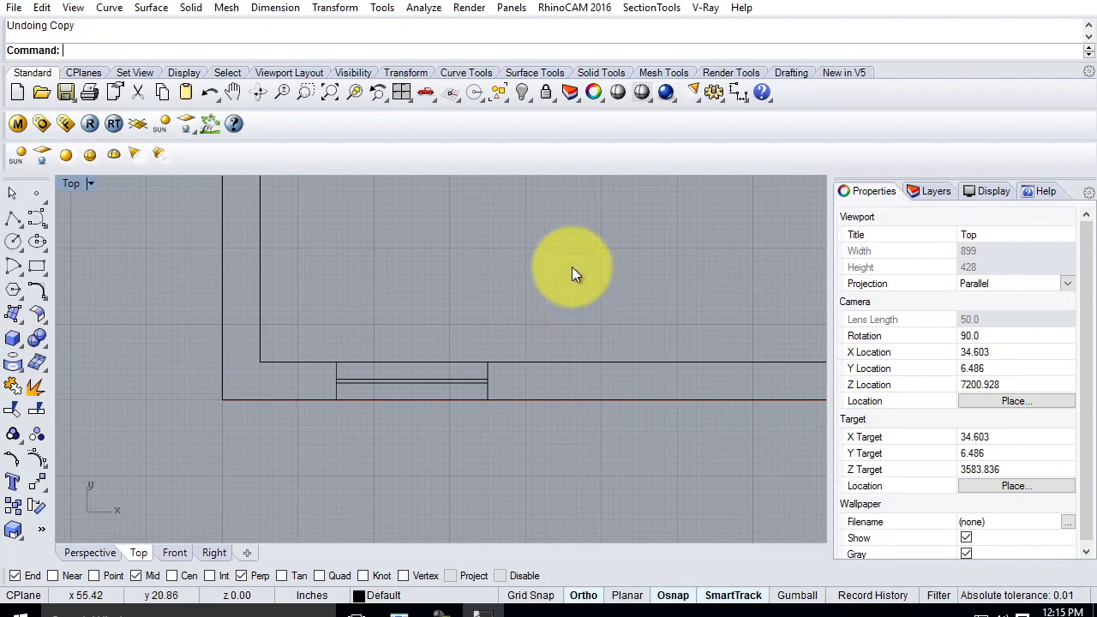
{"action": "left_click", "coordinate": [523, 237]}
Step: Copy the four lower-wall window lines to the right from a base point 6" left of the window, onto its upper-right endpoint
{"action": "left_click_drag", "start_coordinate": [311, 318], "coordinate": [498, 447]}
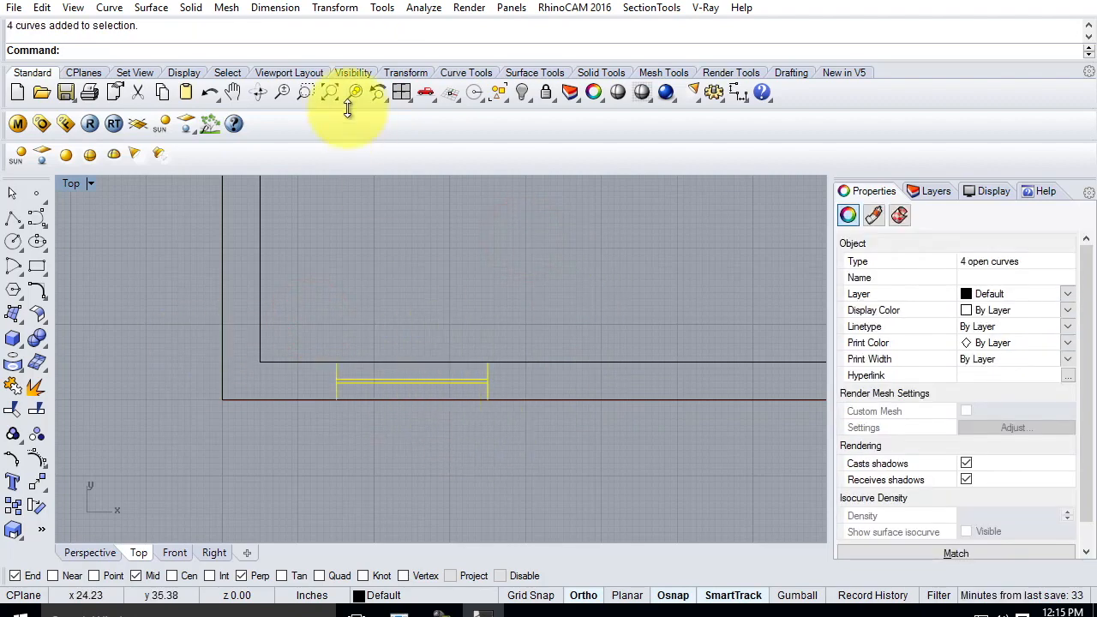
{"action": "left_click", "coordinate": [385, 8]}
{"action": "mouse_move", "coordinate": [332, 10]}
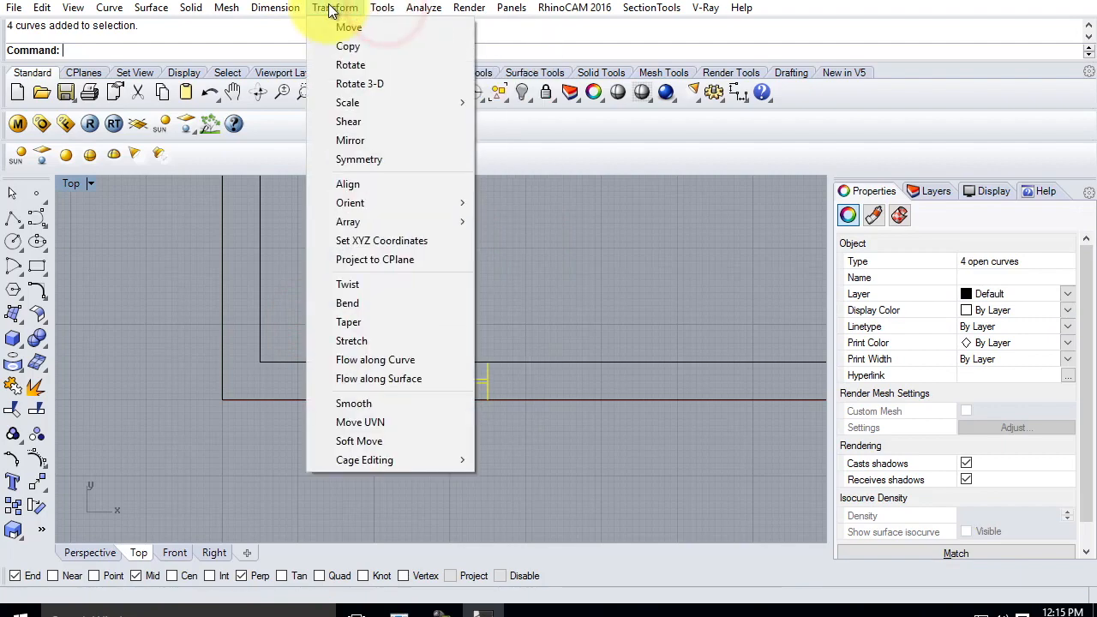
{"action": "left_click", "coordinate": [348, 46]}
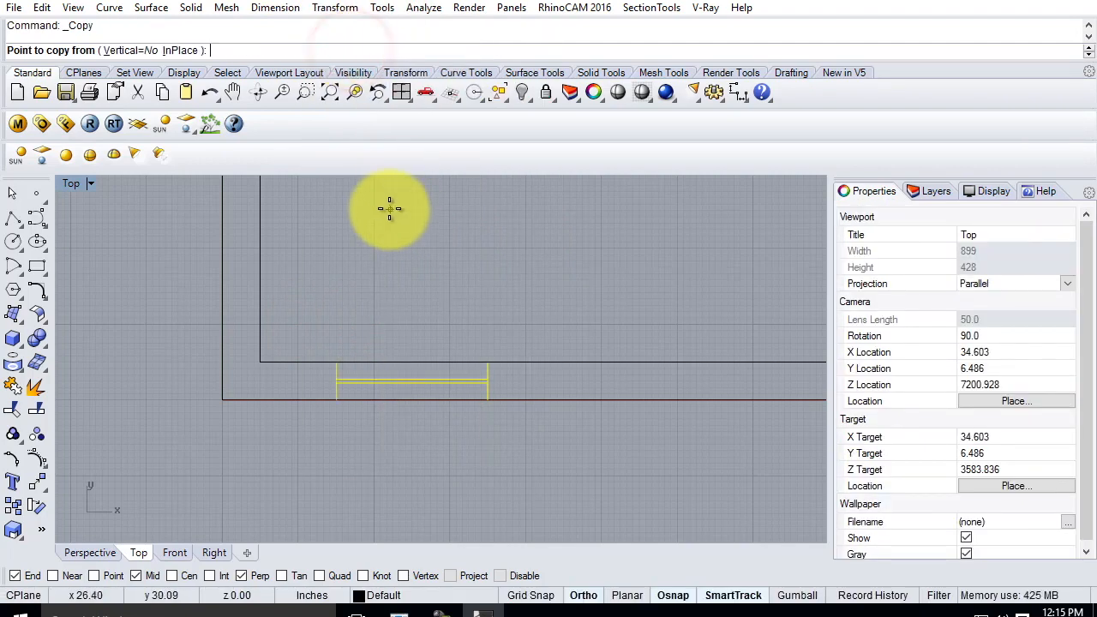
{"action": "scroll", "coordinate": [296, 252], "scroll_direction": "up", "scroll_amount": 2}
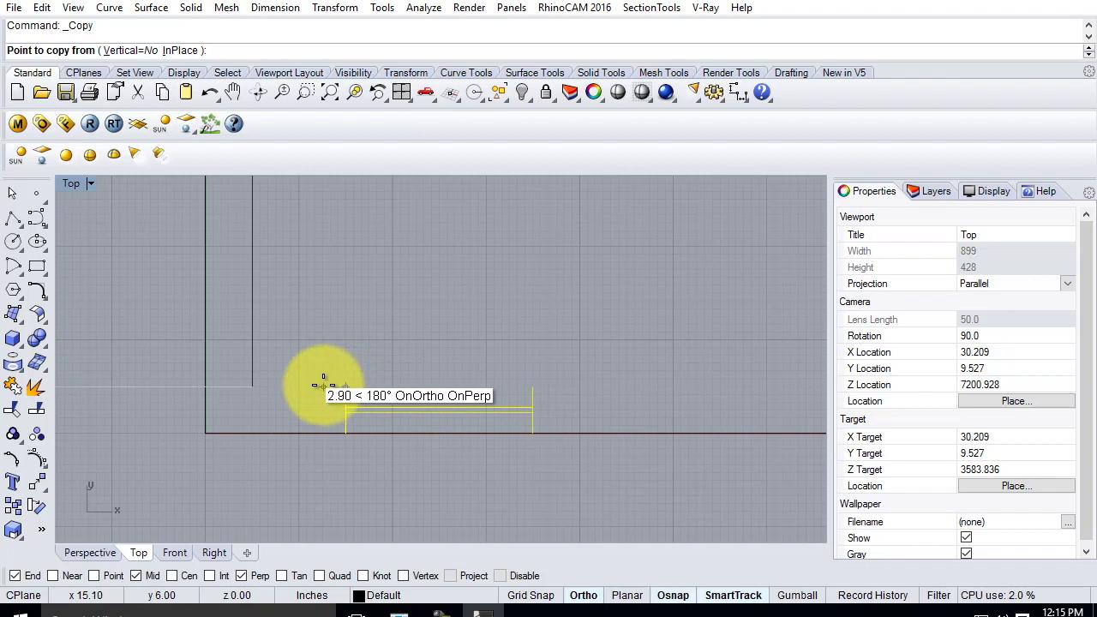
{"action": "type", "text": "\""}
{"action": "key", "text": "Return"}
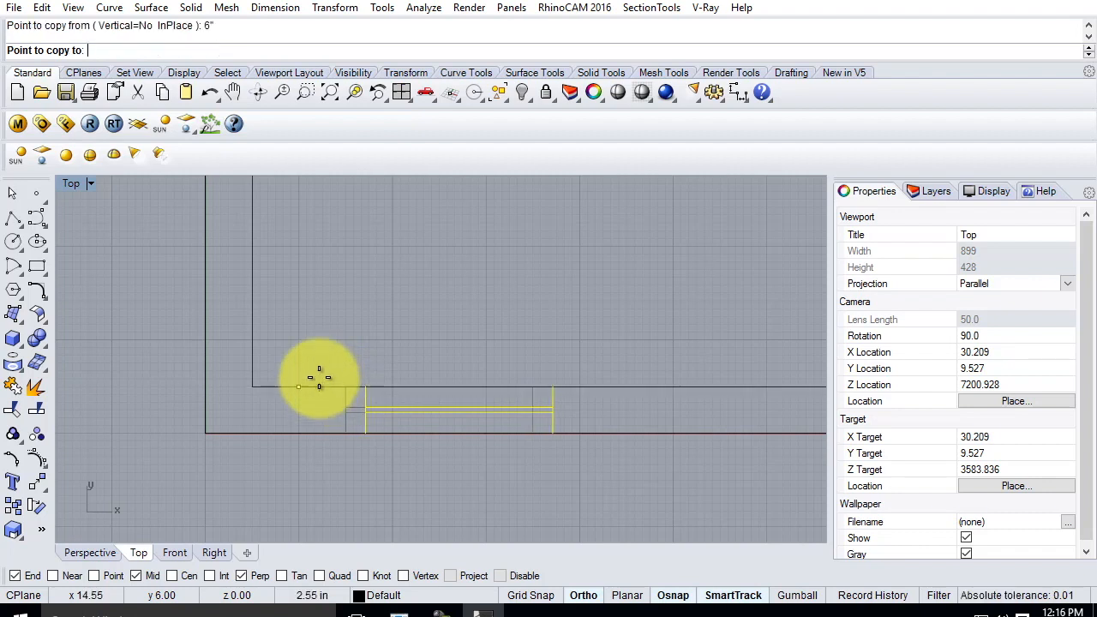
{"action": "left_click", "coordinate": [533, 386]}
{"action": "key", "text": "Return"}
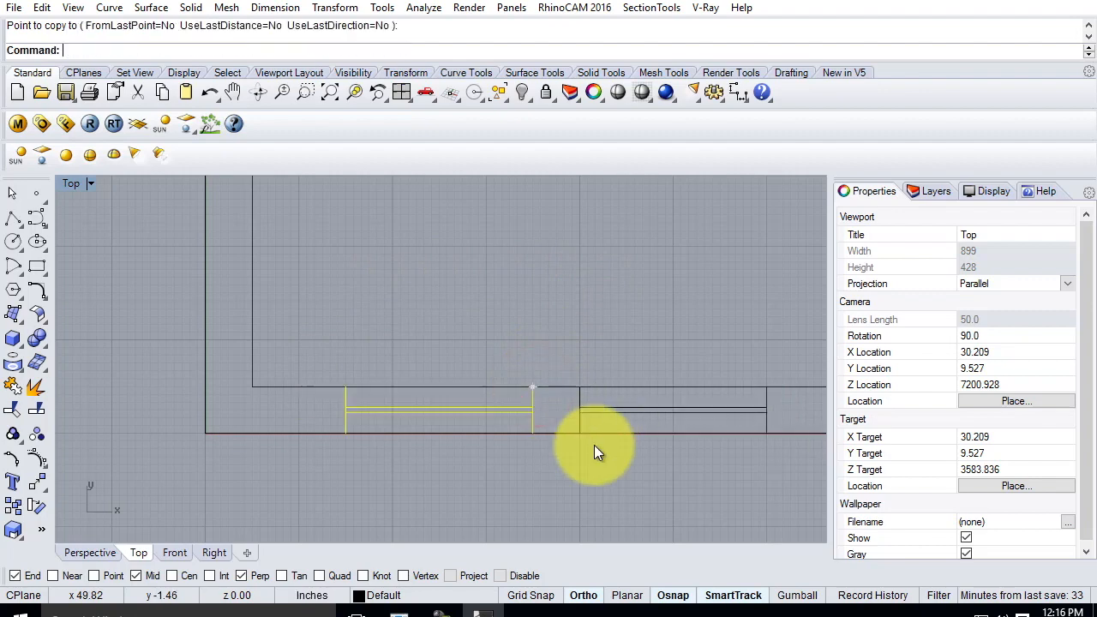
{"action": "scroll", "coordinate": [501, 351], "scroll_direction": "down", "scroll_amount": 5}
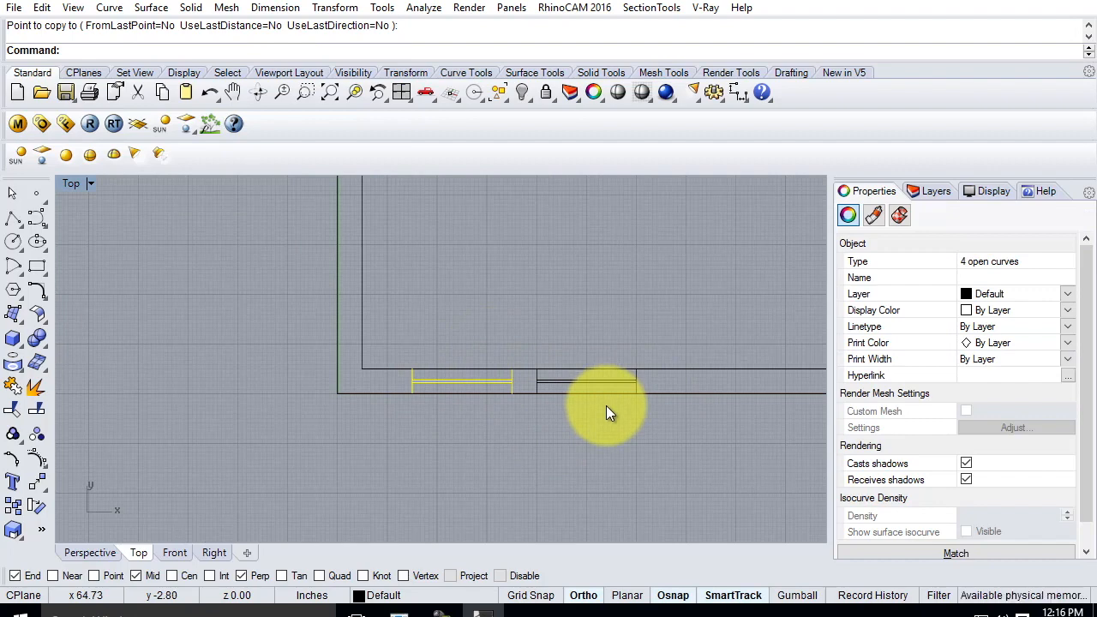
{"action": "left_click", "coordinate": [557, 313]}
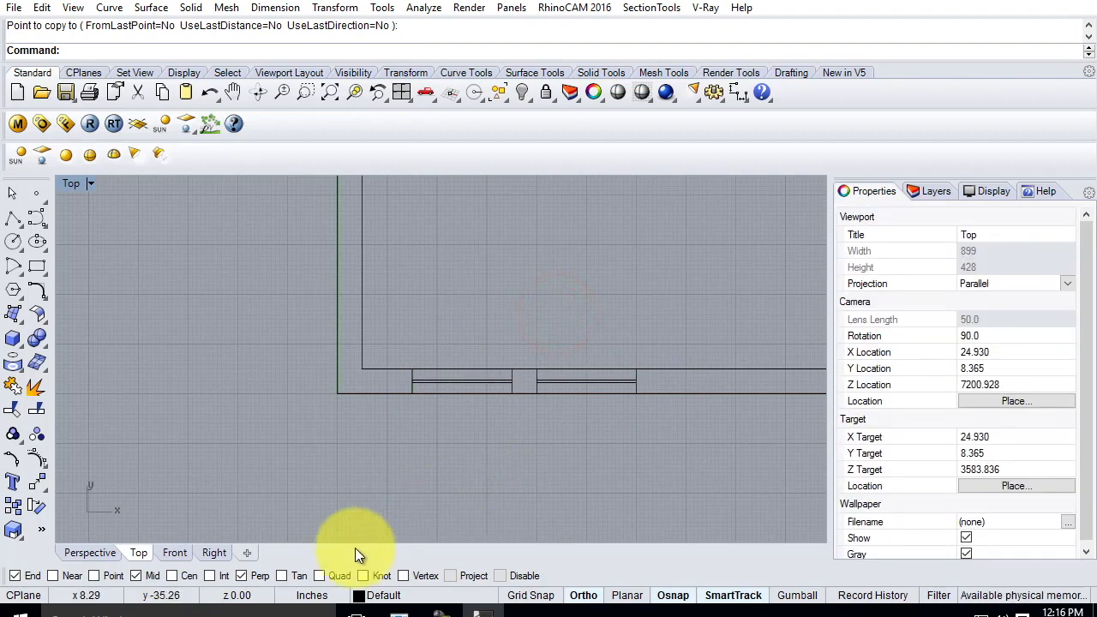
{"action": "scroll", "coordinate": [353, 404], "scroll_direction": "down", "scroll_amount": 5}
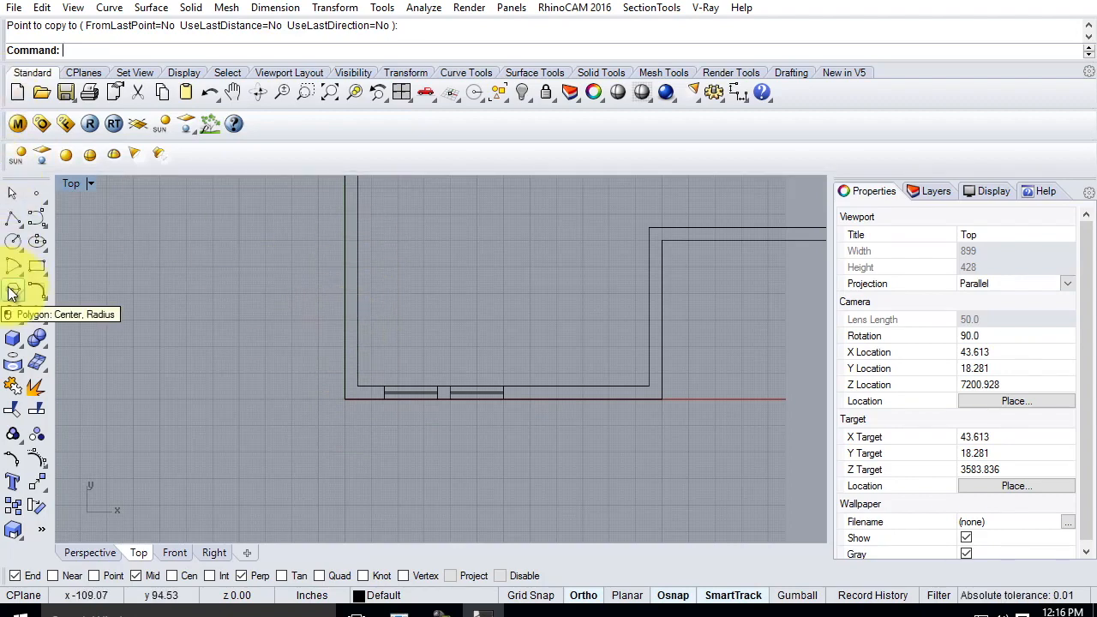
{"action": "left_click", "coordinate": [23, 225]}
{"action": "scroll", "coordinate": [338, 398], "scroll_direction": "up", "scroll_amount": 5}
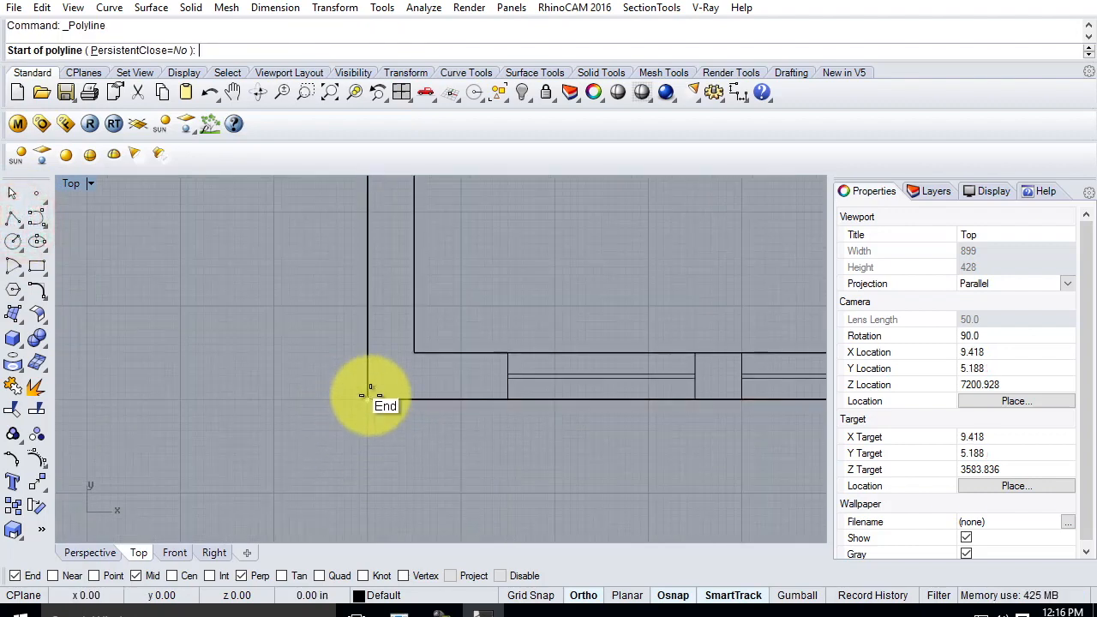
{"action": "left_click", "coordinate": [368, 399]}
{"action": "type", "text": "1"}
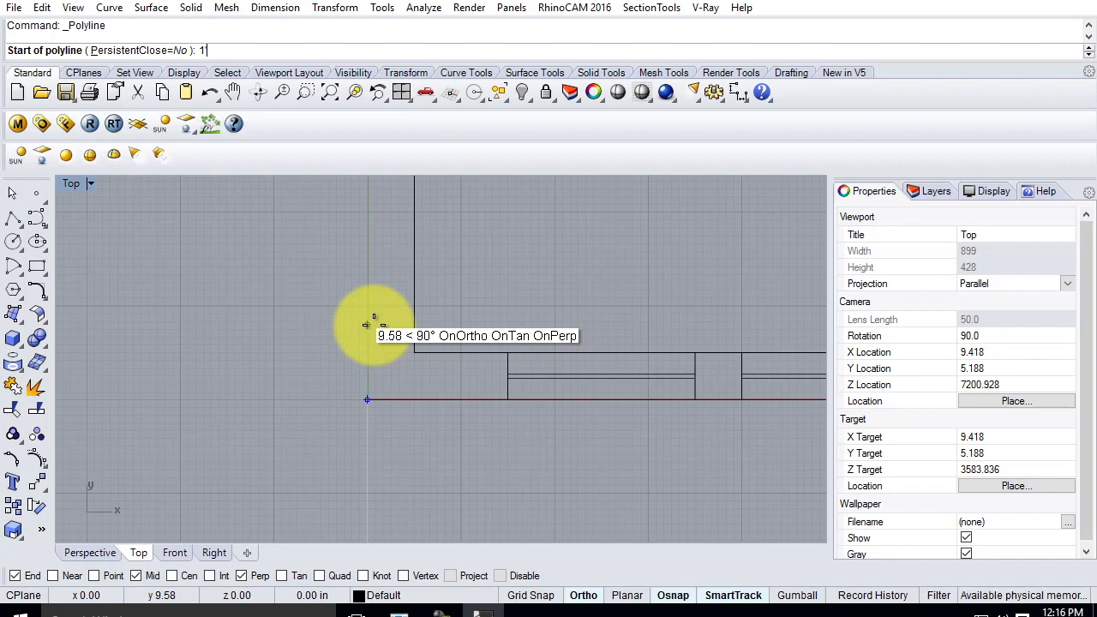
{"action": "type", "text": "'6"}
{"action": "key", "text": "Return"}
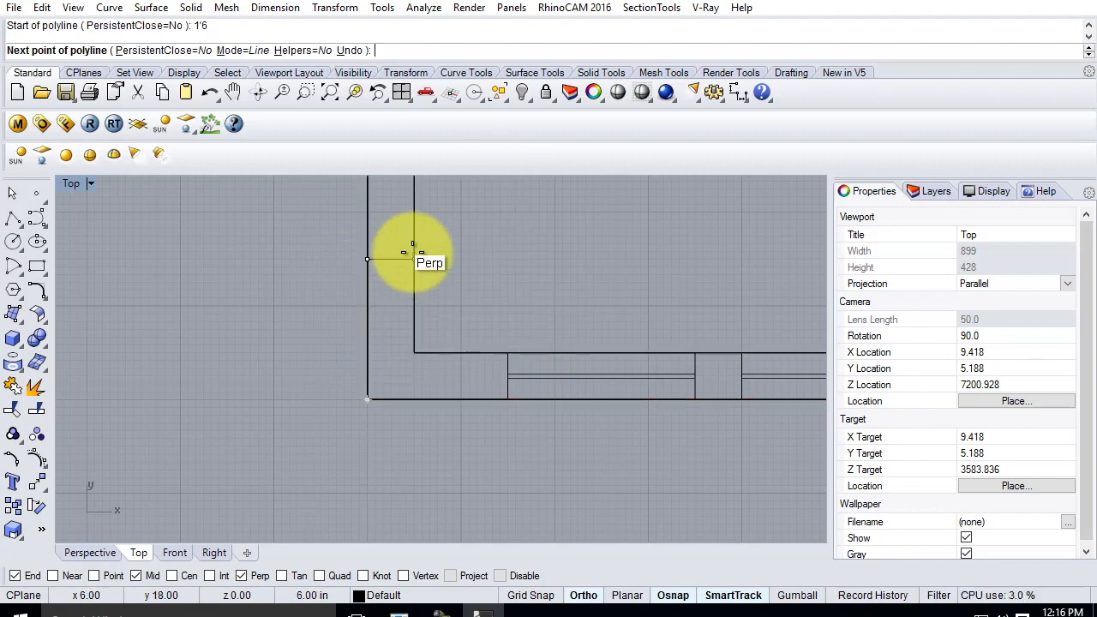
{"action": "key", "text": "Escape"}
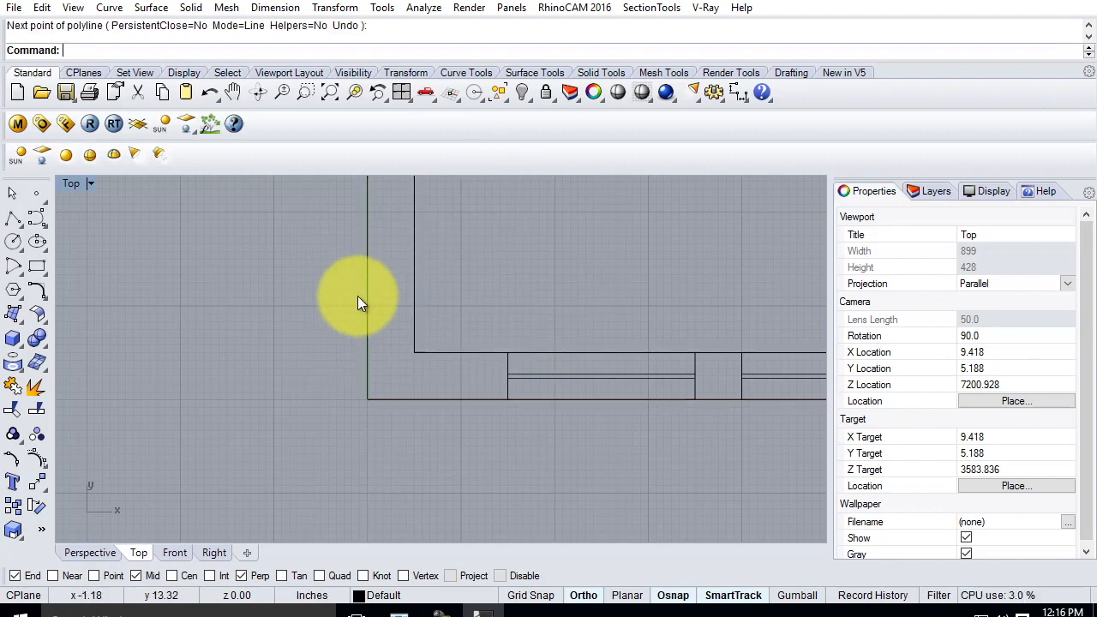
Step: Mirror a copy of the first lower-wall window onto the left wall, across the diagonal through the lower-left outer and inner wall corners
{"action": "scroll", "coordinate": [360, 334], "scroll_direction": "down", "scroll_amount": 10}
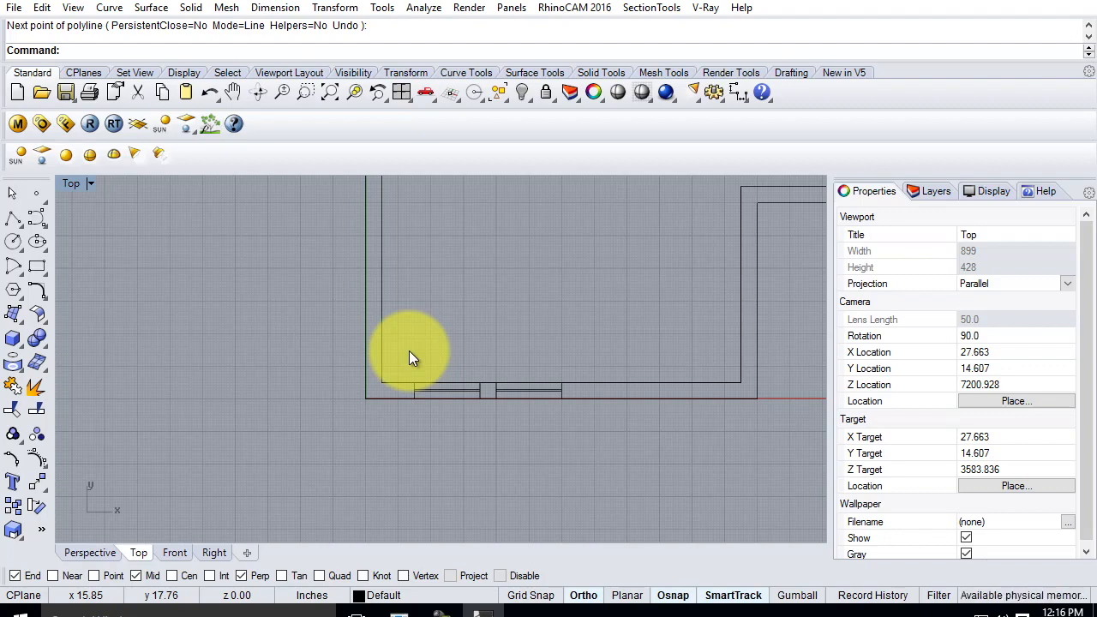
{"action": "mouse_move", "coordinate": [400, 341]}
{"action": "left_mouse_down"}
{"action": "mouse_move", "coordinate": [498, 430]}
{"action": "mouse_move", "coordinate": [490, 423]}
{"action": "left_mouse_up"}
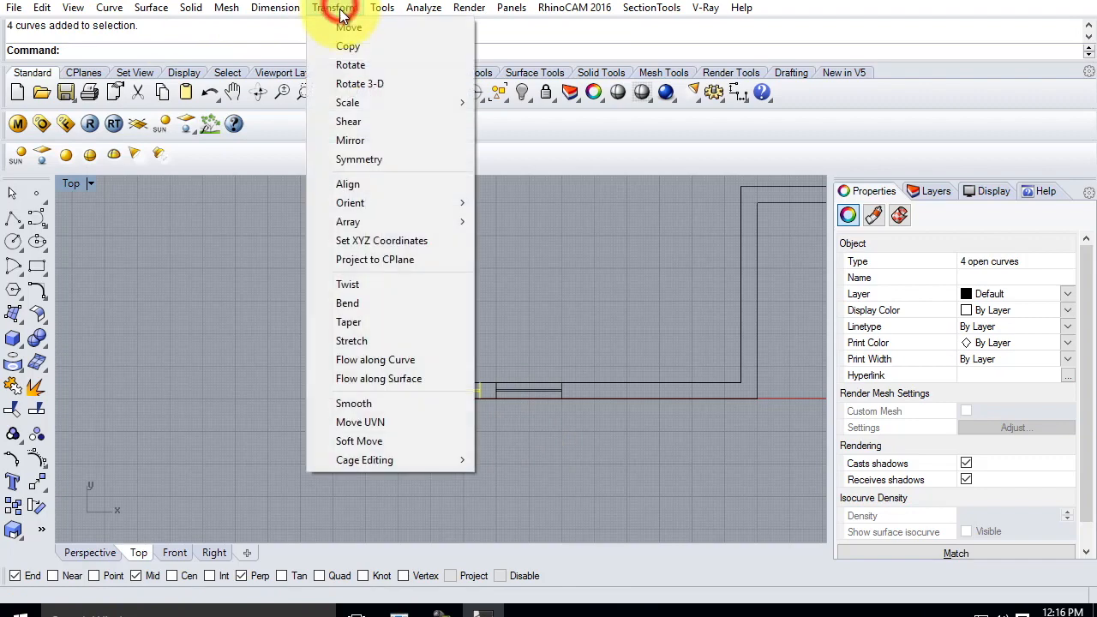
{"action": "left_click", "coordinate": [347, 139]}
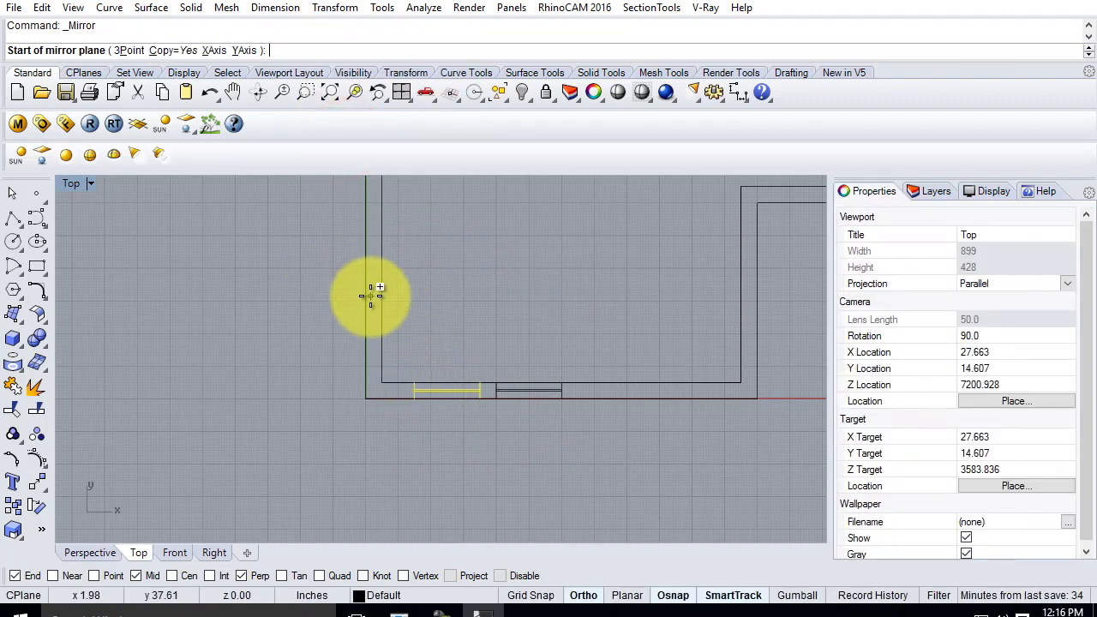
{"action": "left_click", "coordinate": [366, 398]}
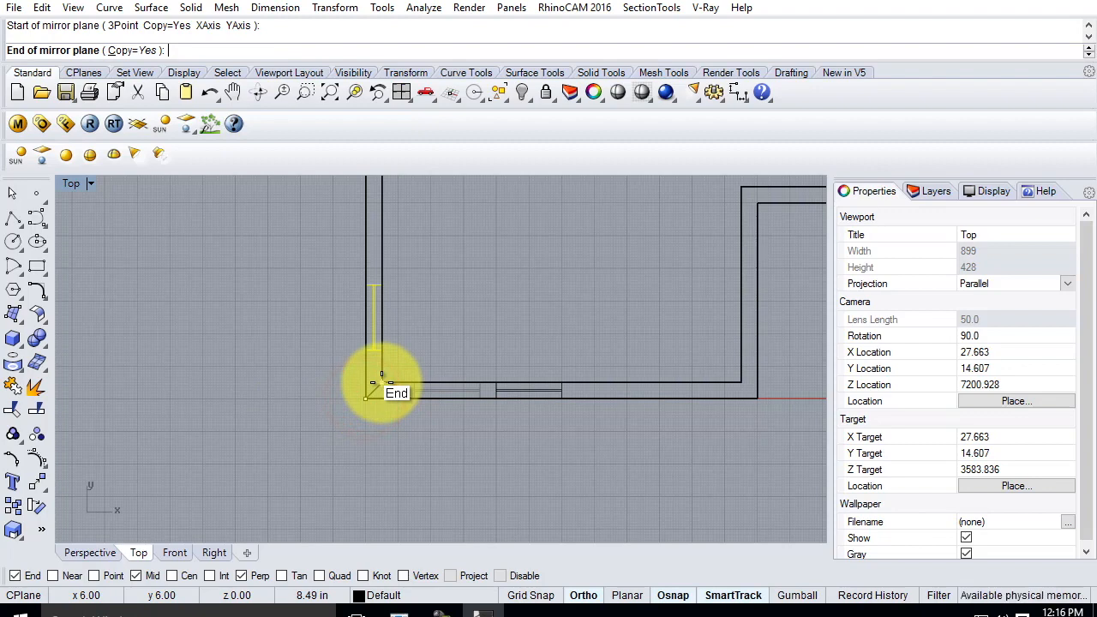
{"action": "left_click", "coordinate": [381, 382]}
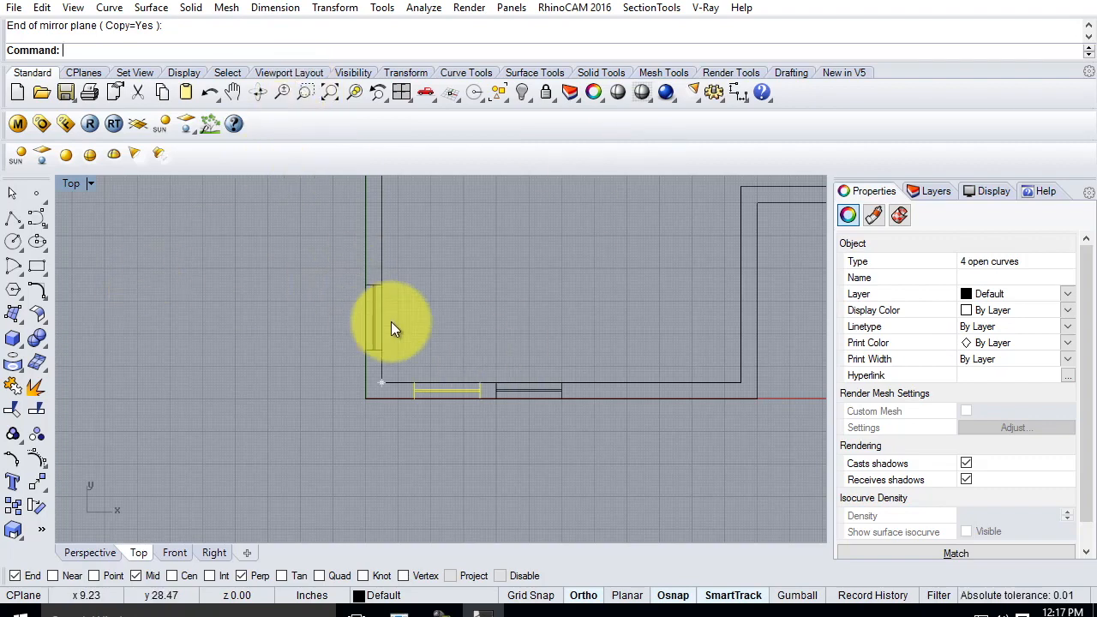
Step: Draw a vertical line between the right room's lower-left and upper-left inner corners, closing the gap in the main room's inner wall face
{"action": "scroll", "coordinate": [390, 322], "scroll_direction": "down", "scroll_amount": 6}
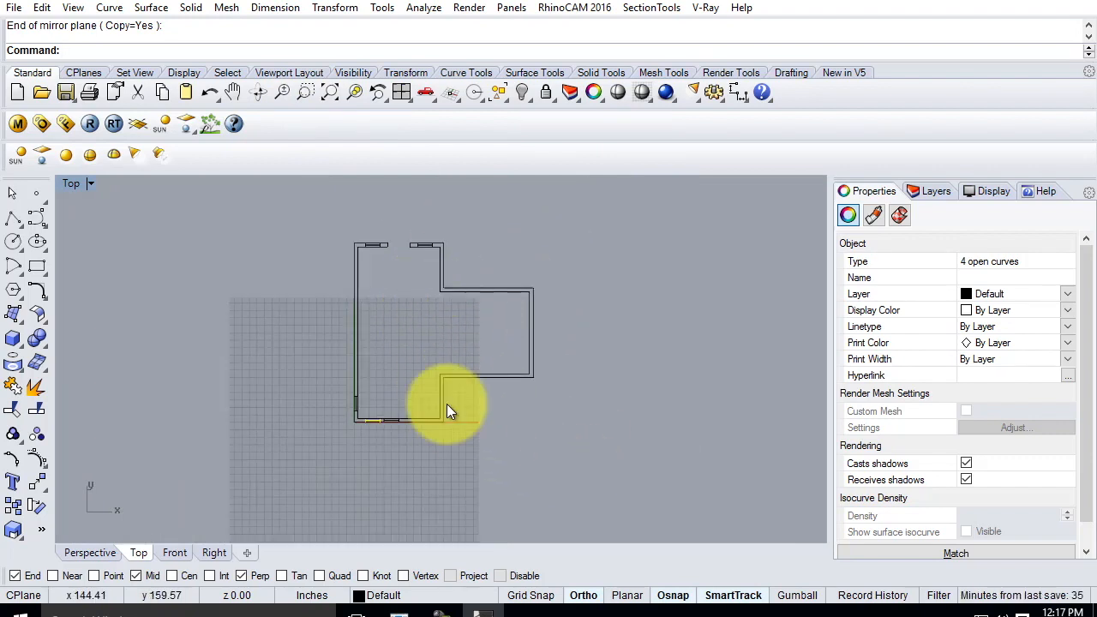
{"action": "left_click", "coordinate": [12, 218]}
{"action": "scroll", "coordinate": [450, 387], "scroll_direction": "up", "scroll_amount": 3}
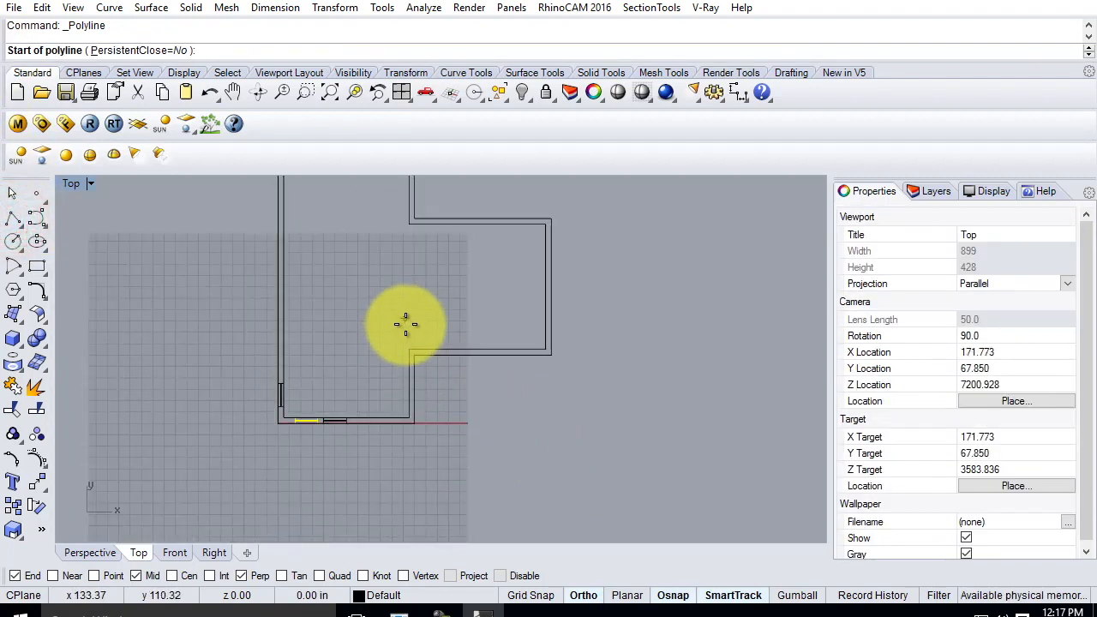
{"action": "left_click", "coordinate": [408, 348]}
{"action": "left_click", "coordinate": [402, 226]}
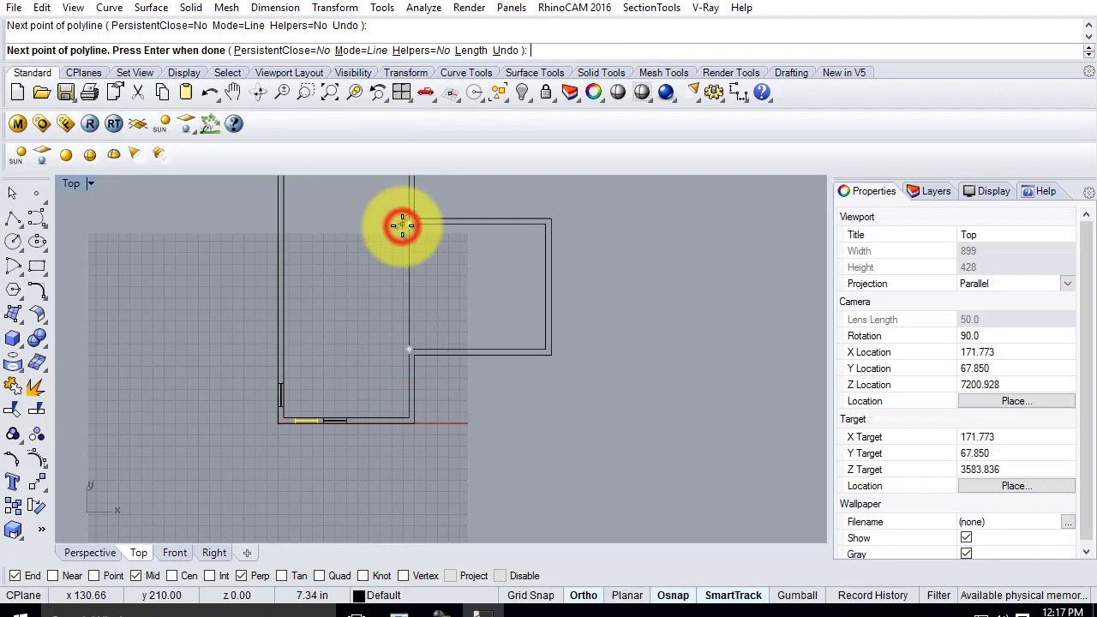
{"action": "key", "text": "Return"}
Step: Draw a parallel vertical line 6" to the right, aligned with the outer wall corners, between the right room's upper and lower inner wall lines
{"action": "scroll", "coordinate": [403, 232], "scroll_direction": "up", "scroll_amount": 5}
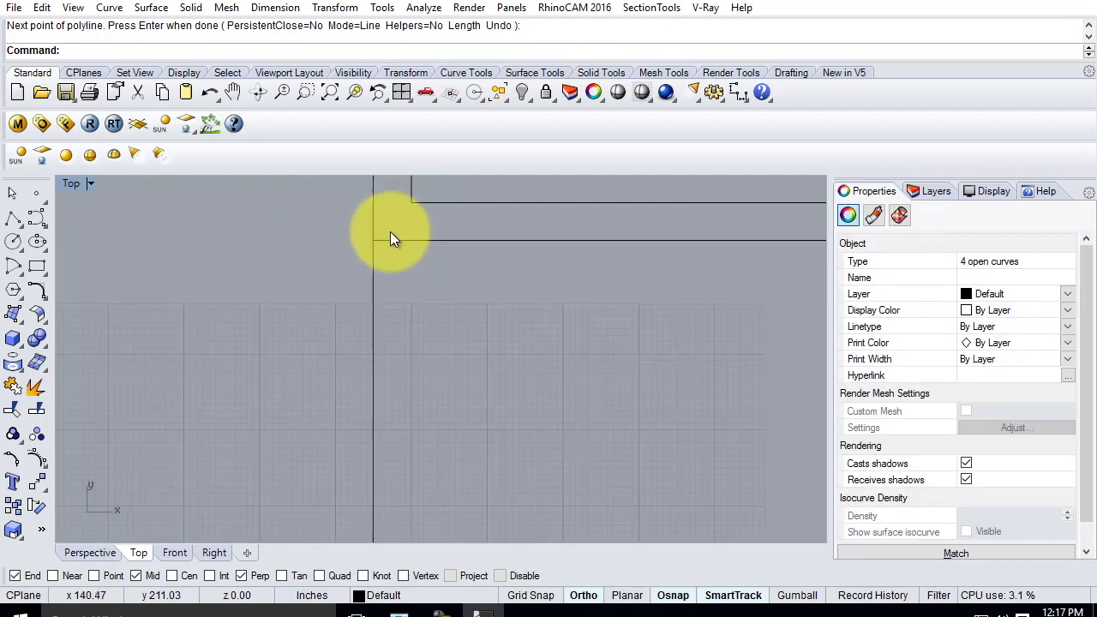
{"action": "scroll", "coordinate": [390, 231], "scroll_direction": "up", "scroll_amount": 1}
{"action": "key", "text": "Return"}
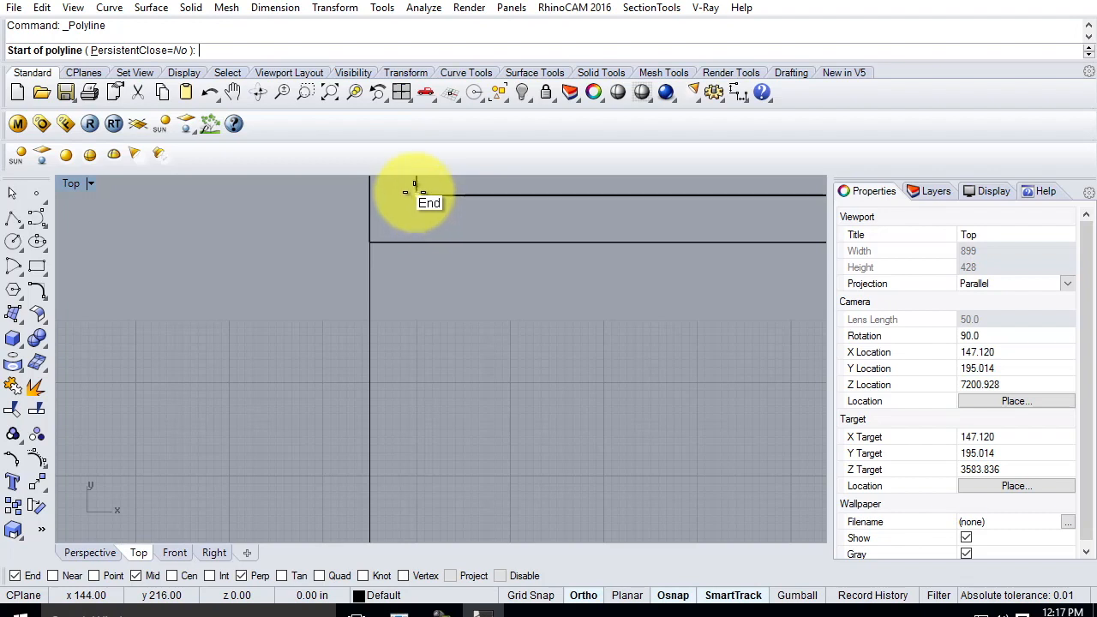
{"action": "left_click", "coordinate": [417, 196]}
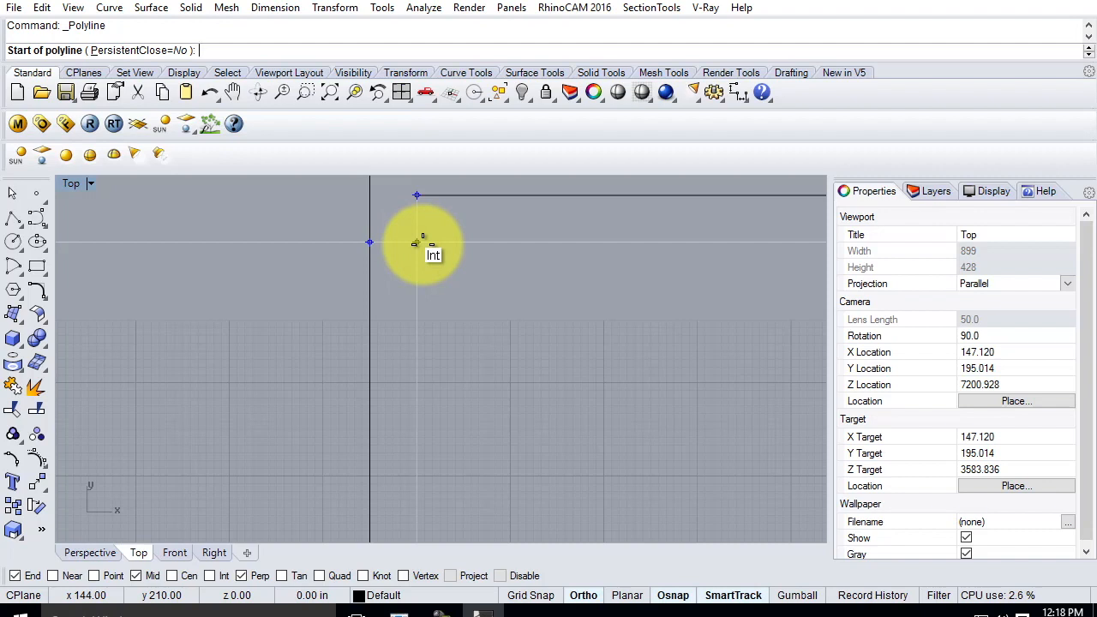
{"action": "left_click", "coordinate": [417, 243]}
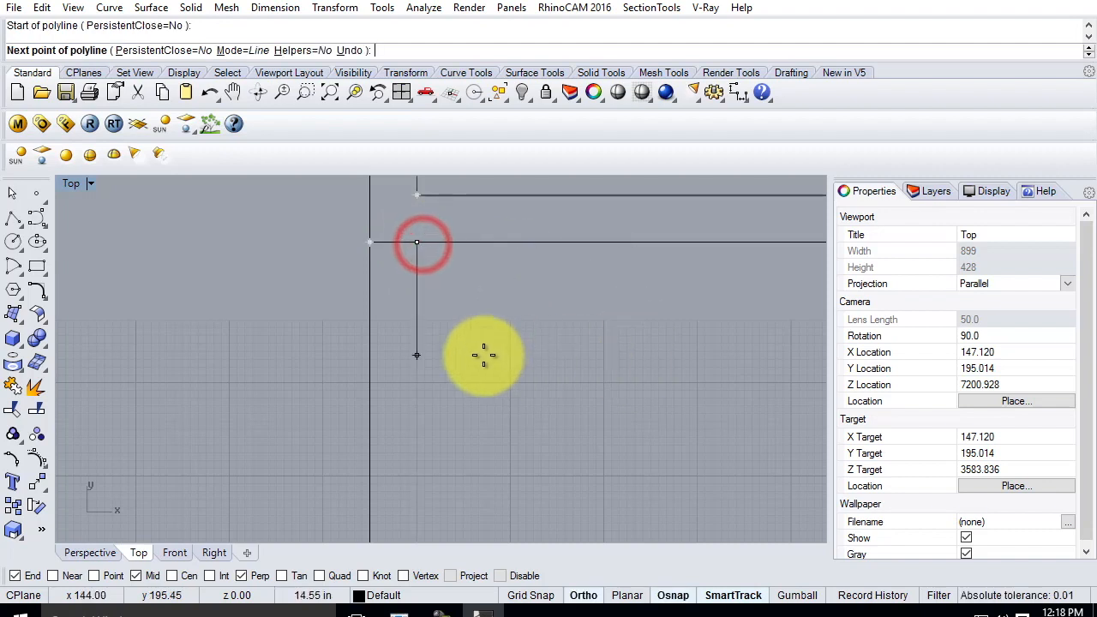
{"action": "scroll", "coordinate": [428, 233], "scroll_direction": "down", "scroll_amount": 12}
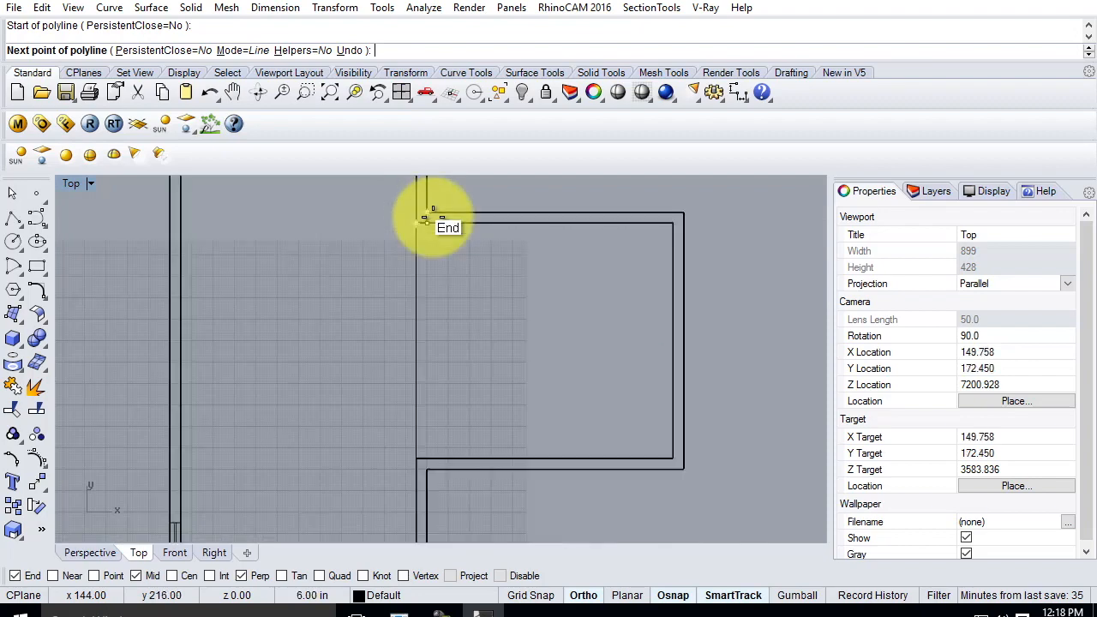
{"action": "scroll", "coordinate": [462, 553], "scroll_direction": "up", "scroll_amount": 3}
{"action": "scroll", "coordinate": [450, 438], "scroll_direction": "down", "scroll_amount": 2}
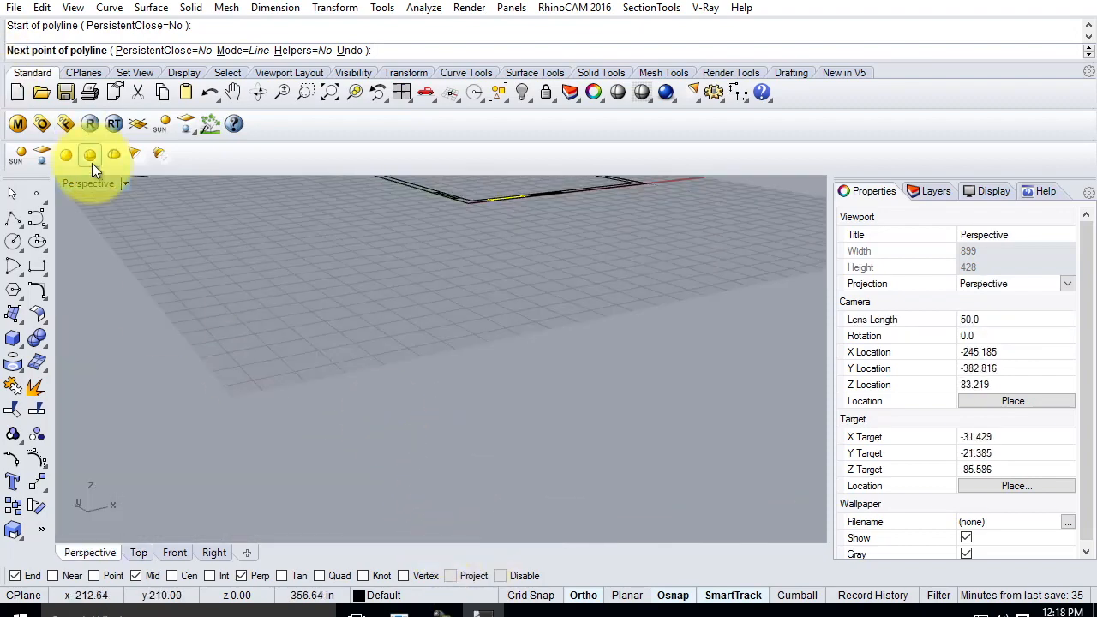
{"action": "left_click", "coordinate": [139, 552]}
{"action": "scroll", "coordinate": [424, 454], "scroll_direction": "up", "scroll_amount": 5}
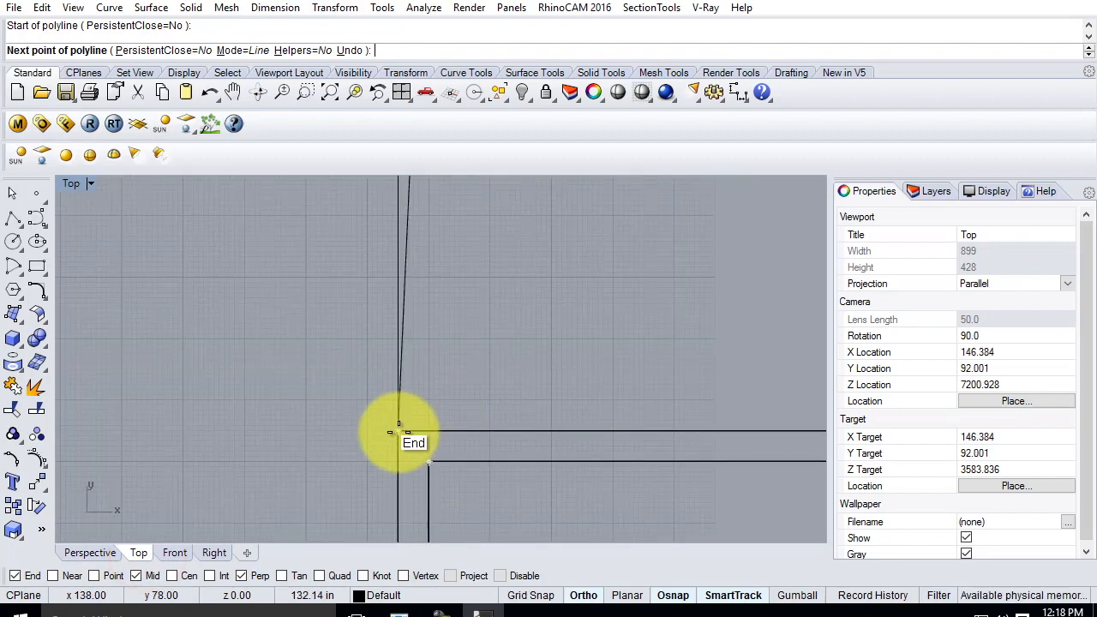
{"action": "left_click", "coordinate": [430, 429]}
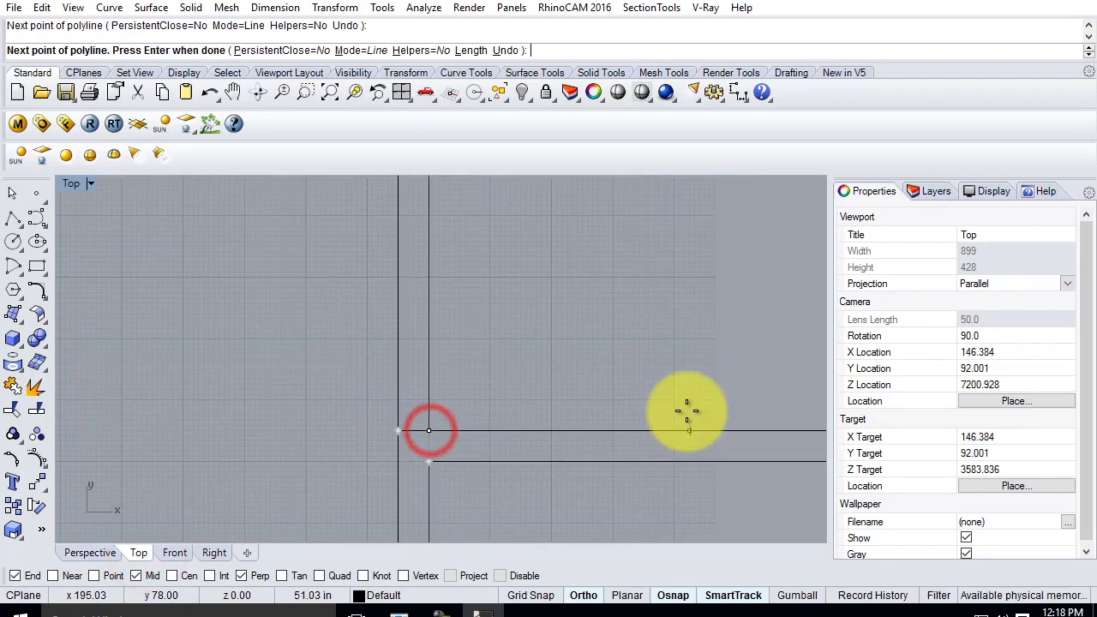
{"action": "key", "text": "Return"}
Step: Try to trim the lower inner wall line's short overlap between the two vertical division lines
{"action": "scroll", "coordinate": [422, 452], "scroll_direction": "down", "scroll_amount": 3}
{"action": "scroll", "coordinate": [421, 452], "scroll_direction": "up", "scroll_amount": 3}
{"action": "type", "text": "Trim"}
{"action": "key", "text": "Return"}
{"action": "left_click", "coordinate": [421, 450]}
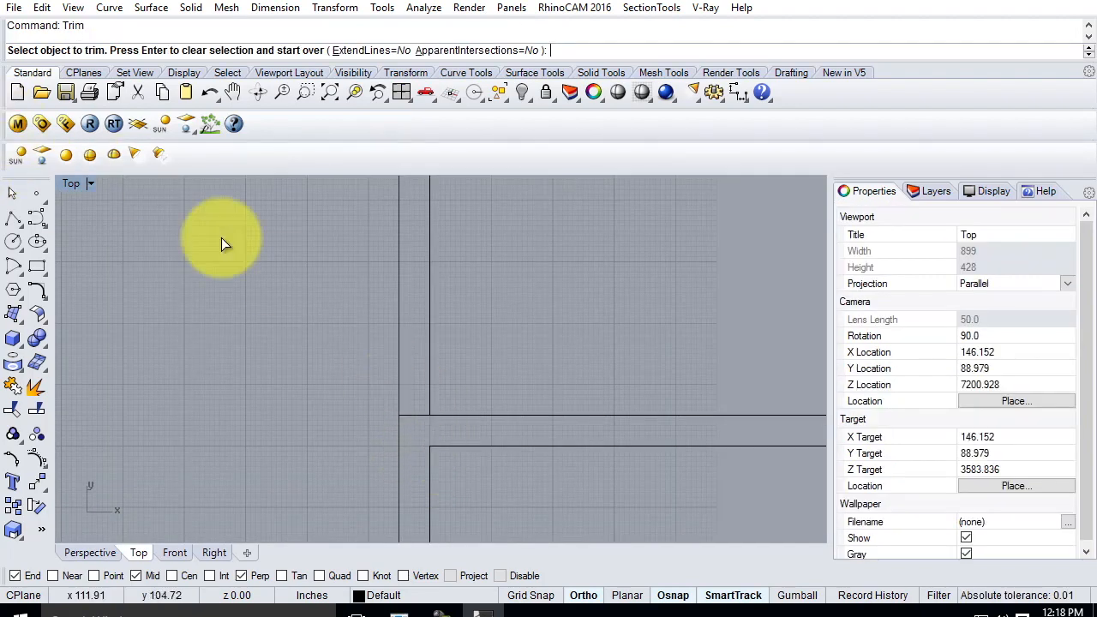
{"action": "left_click", "coordinate": [406, 416]}
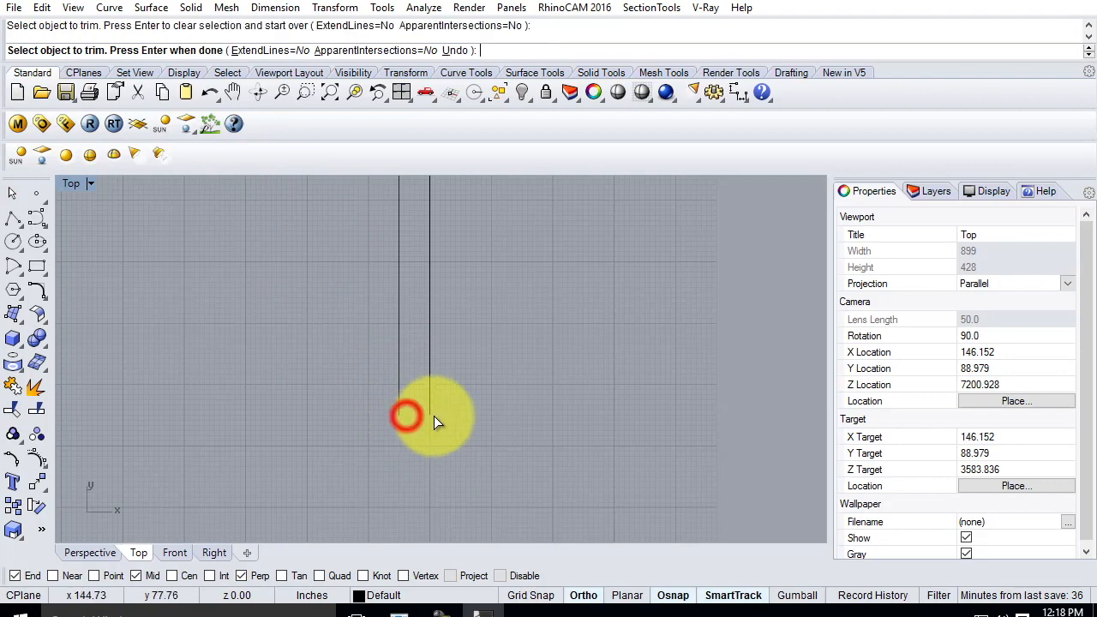
{"action": "key", "text": "ctrl+z"}
{"action": "key", "text": "Escape"}
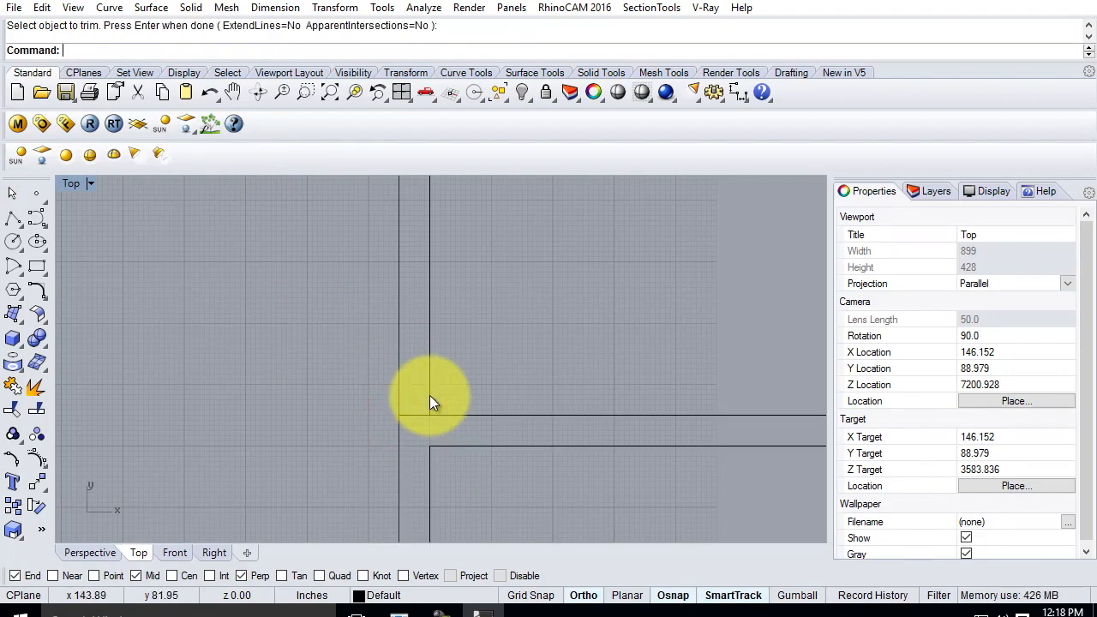
Step: Trim the short wall-line stubs inside the dividing wall at the right room's upper and lower junctions, using the surrounding wall lines as cutters
{"action": "type", "text": "t"}
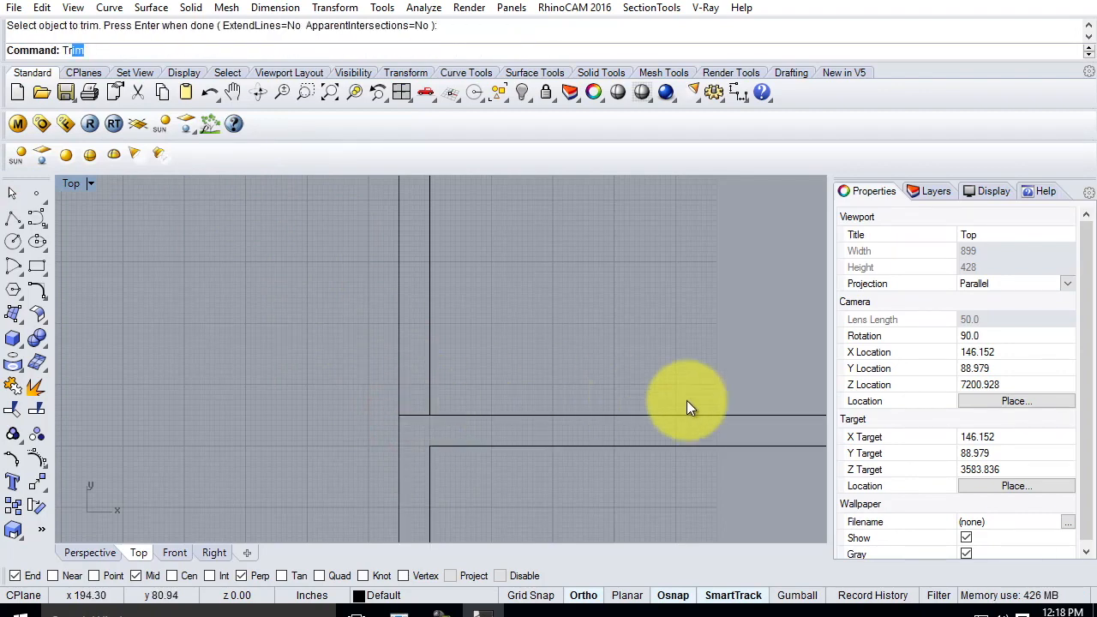
{"action": "key", "text": "Return"}
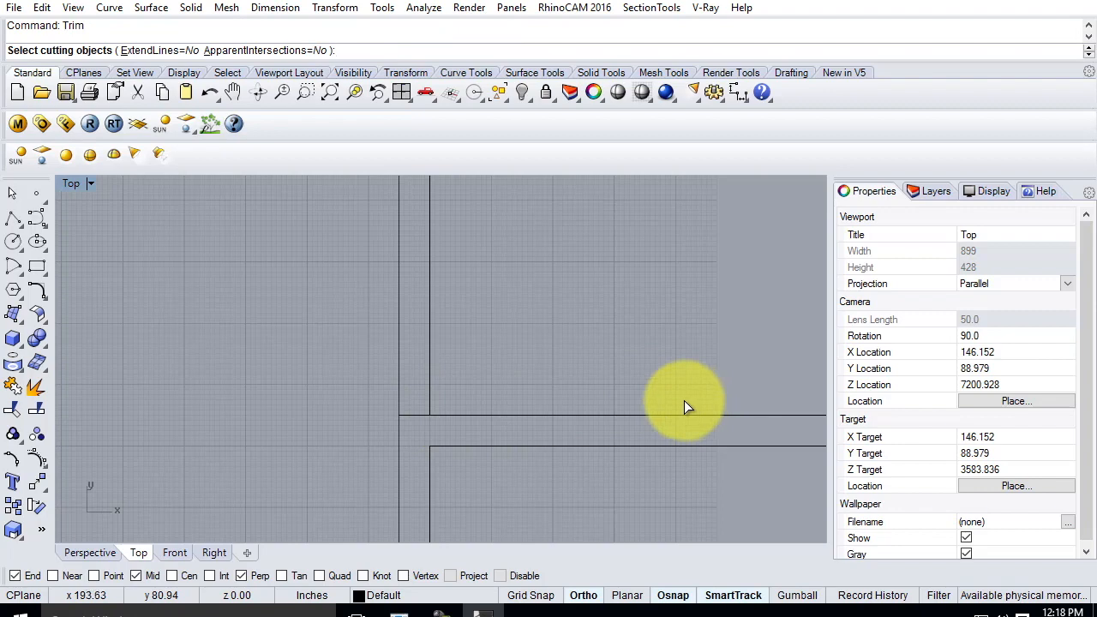
{"action": "scroll", "coordinate": [686, 408], "scroll_direction": "down", "scroll_amount": 10}
{"action": "left_click", "coordinate": [578, 503]}
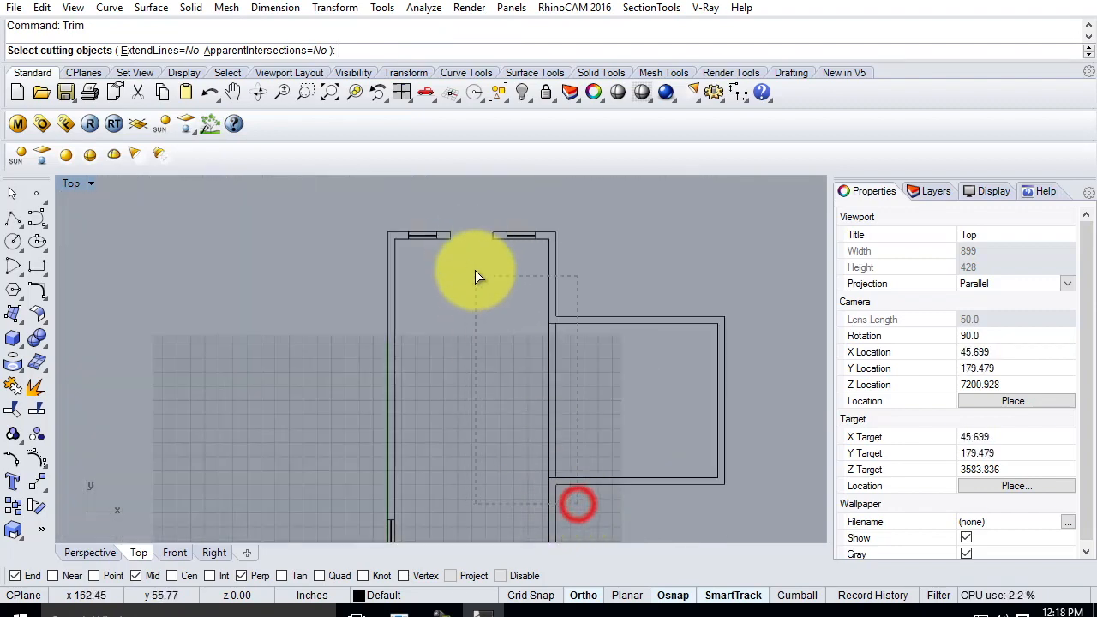
{"action": "key", "text": "Return"}
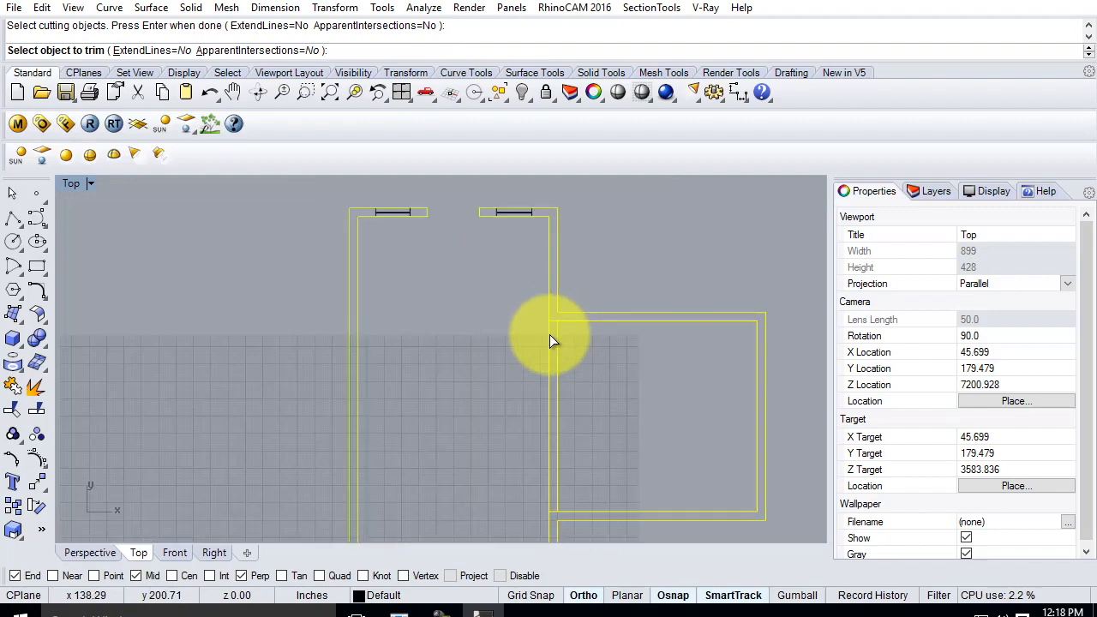
{"action": "scroll", "coordinate": [555, 316], "scroll_direction": "up", "scroll_amount": 5}
{"action": "left_click", "coordinate": [553, 312]}
{"action": "scroll", "coordinate": [555, 312], "scroll_direction": "down", "scroll_amount": 6}
{"action": "scroll", "coordinate": [553, 442], "scroll_direction": "up", "scroll_amount": 3}
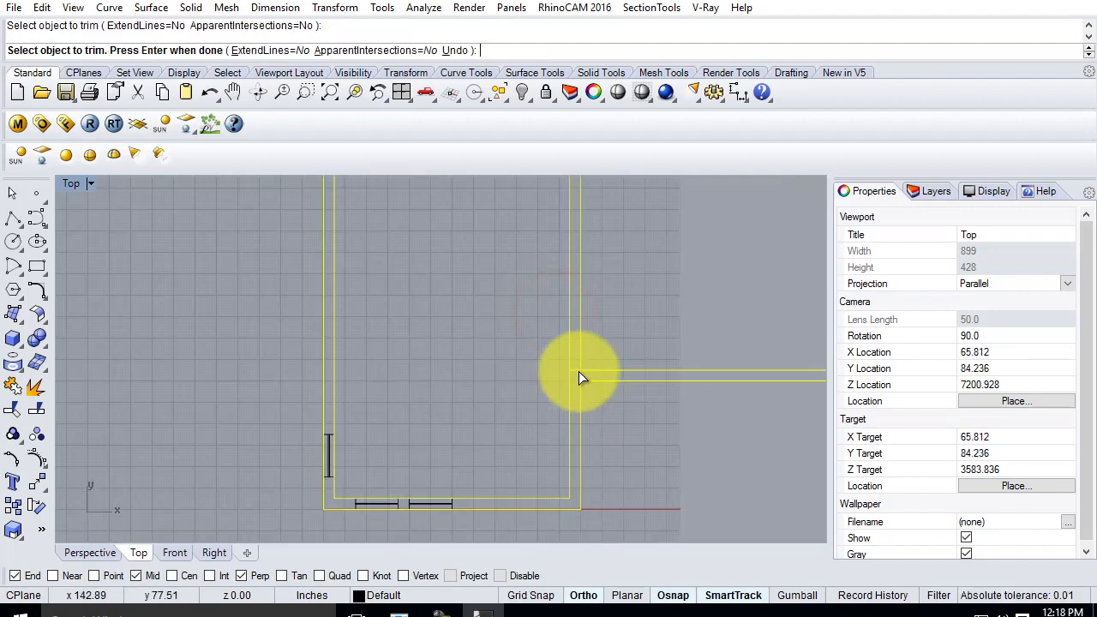
{"action": "left_click", "coordinate": [575, 371]}
{"action": "key", "text": "Return"}
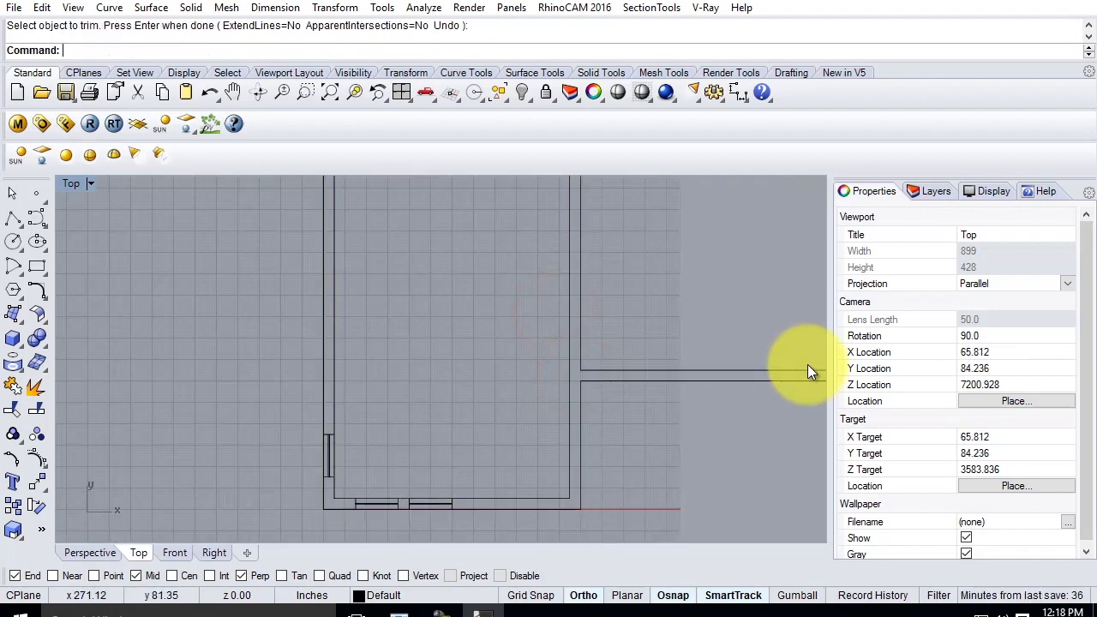
Step: Draw the door leaf as a rectangle from the inner corner of the upper opening's right jamb to the relative corner @-1.75,-3'
{"action": "scroll", "coordinate": [540, 318], "scroll_direction": "down", "scroll_amount": 3}
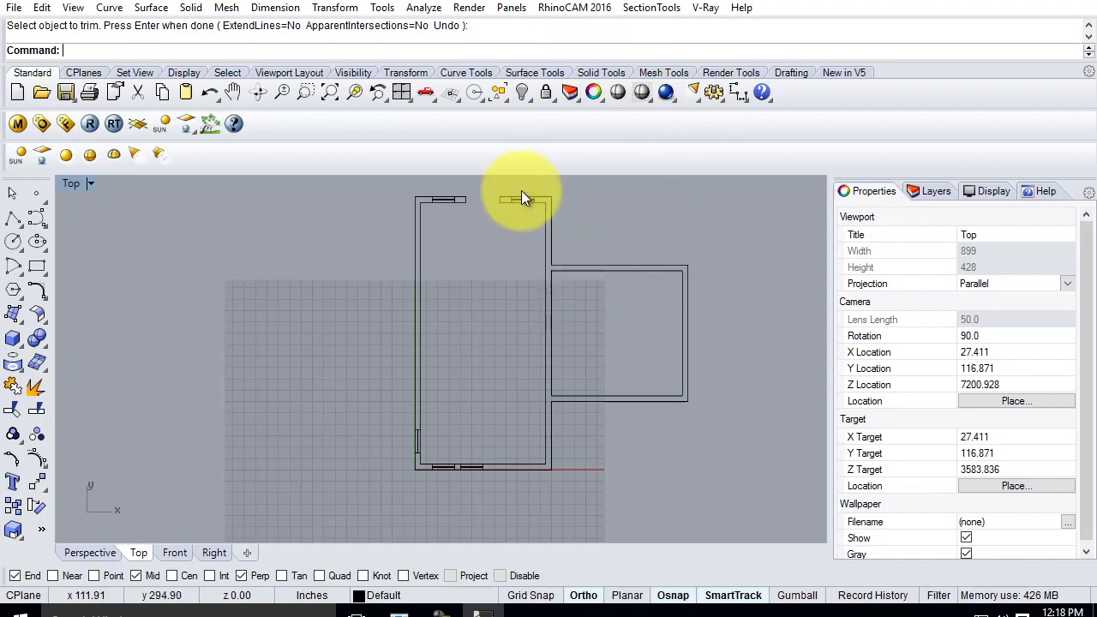
{"action": "scroll", "coordinate": [494, 178], "scroll_direction": "up", "scroll_amount": 2}
{"action": "scroll", "coordinate": [505, 246], "scroll_direction": "up", "scroll_amount": 3}
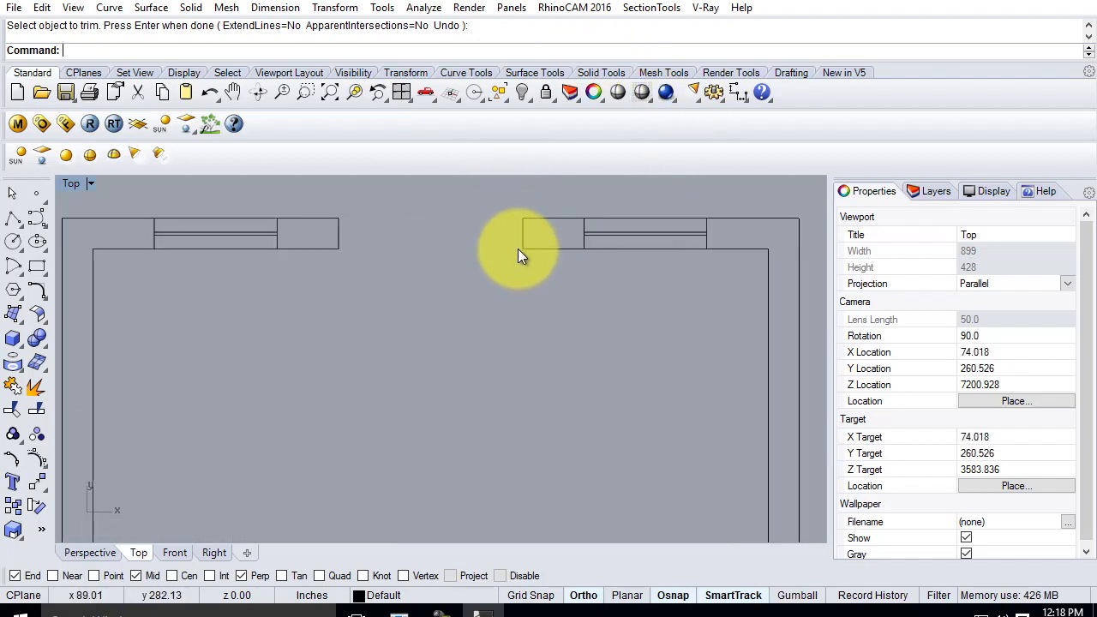
{"action": "left_click", "coordinate": [38, 271]}
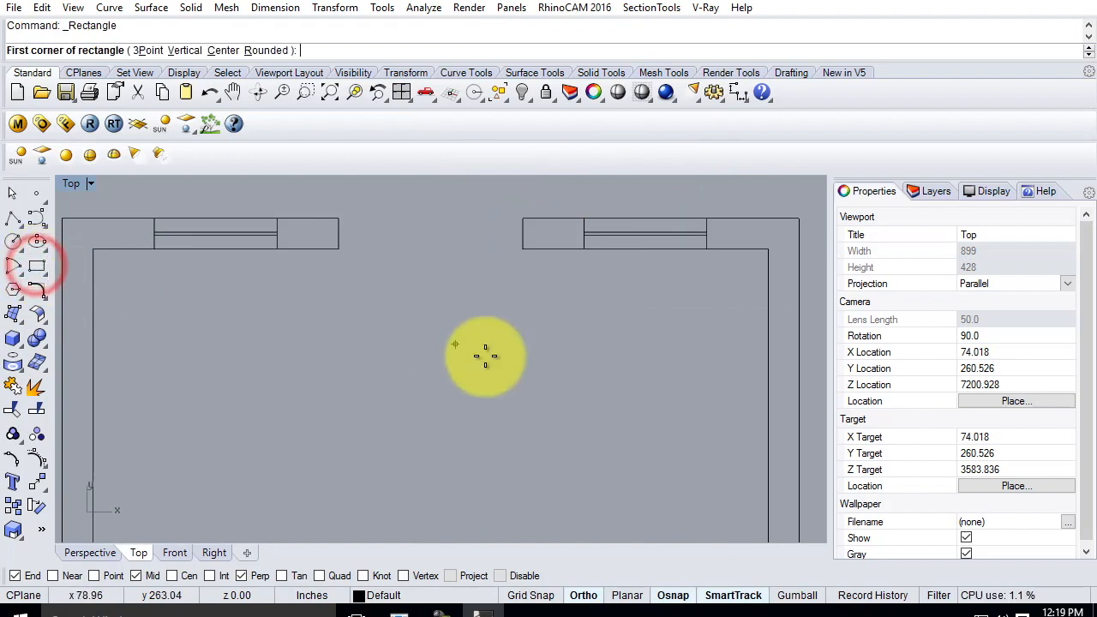
{"action": "left_click", "coordinate": [522, 249]}
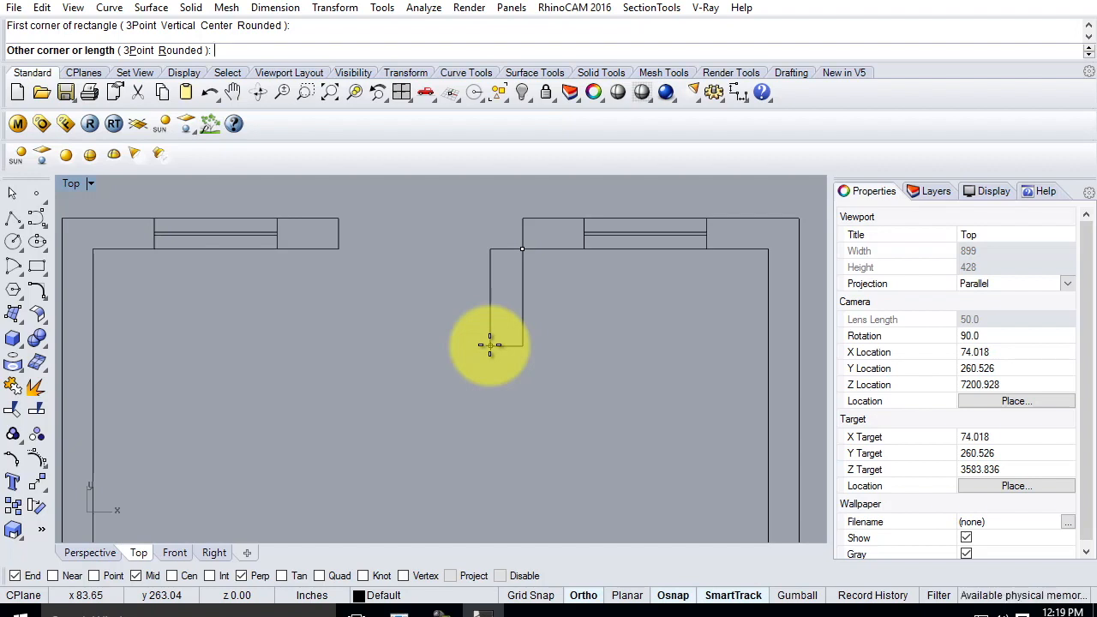
{"action": "key", "text": "shift"}
{"action": "type", "text": "@-"}
{"action": "type", "text": "1.75"}
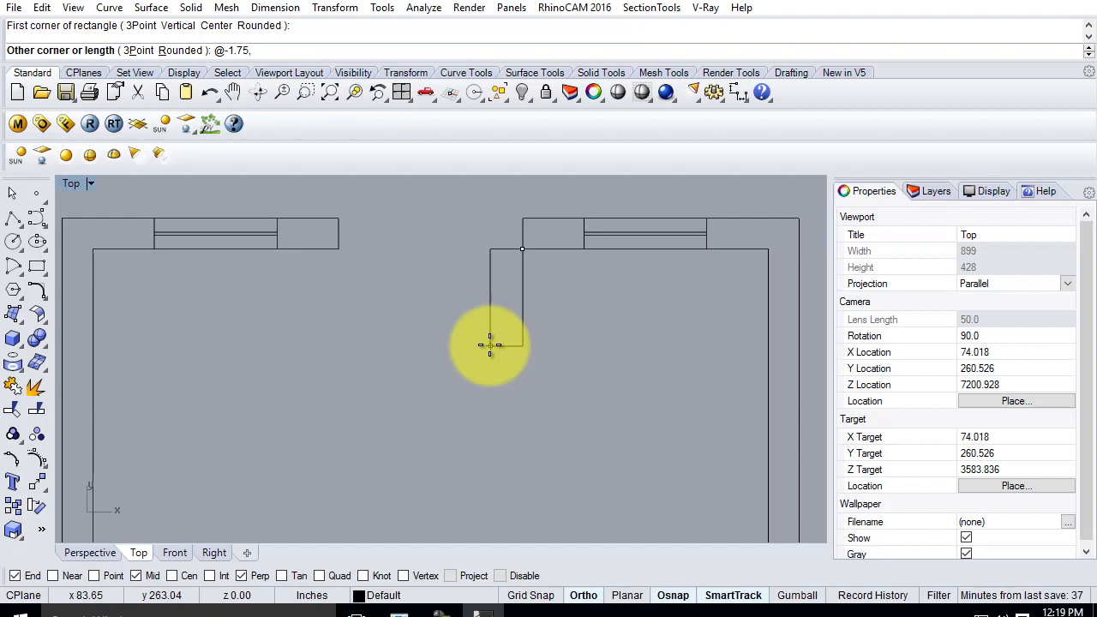
{"action": "type", "text": ",-3"}
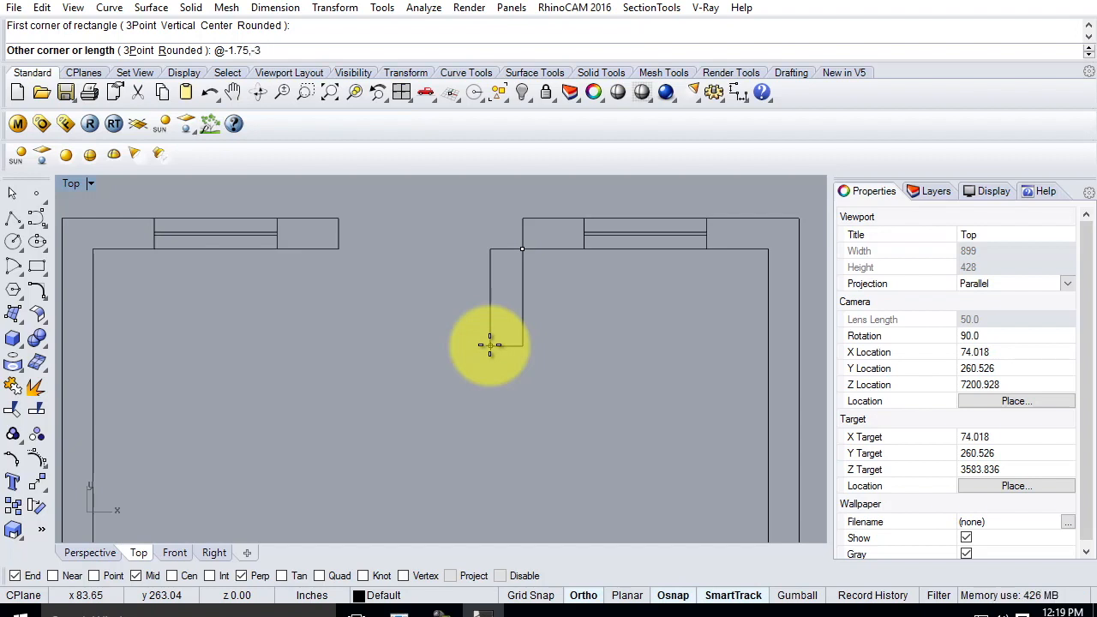
{"action": "type", "text": "'"}
{"action": "key", "text": "Return"}
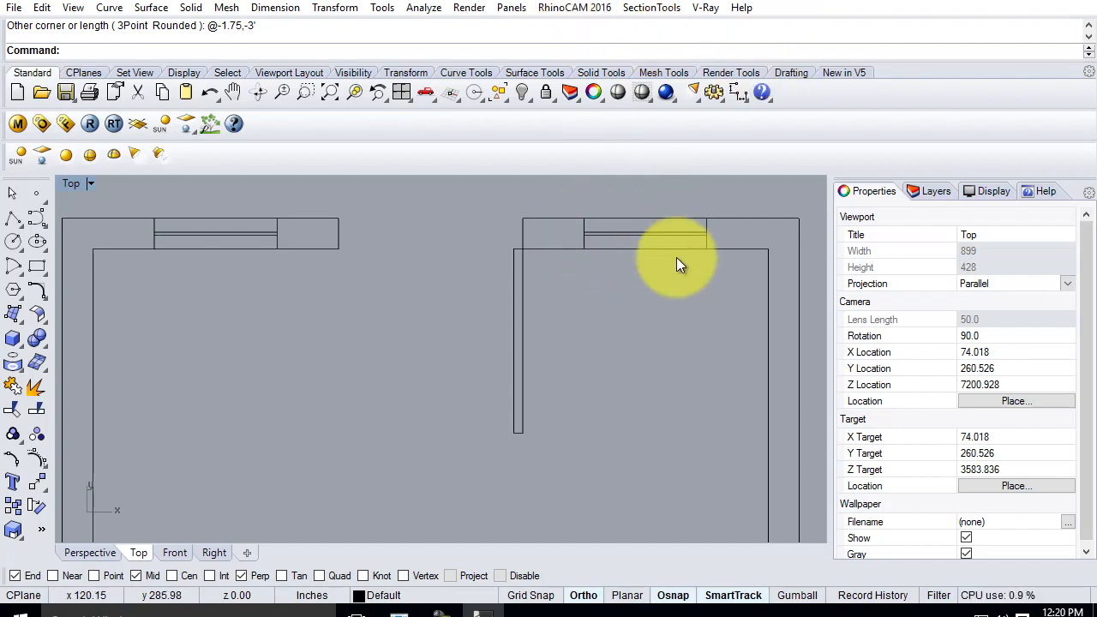
Step: Draw the door swing as a start, end, direction arc from the left jamb's inner corner to the leaf's lower-left corner, heading downward
{"action": "scroll", "coordinate": [339, 344], "scroll_direction": "down", "scroll_amount": 2}
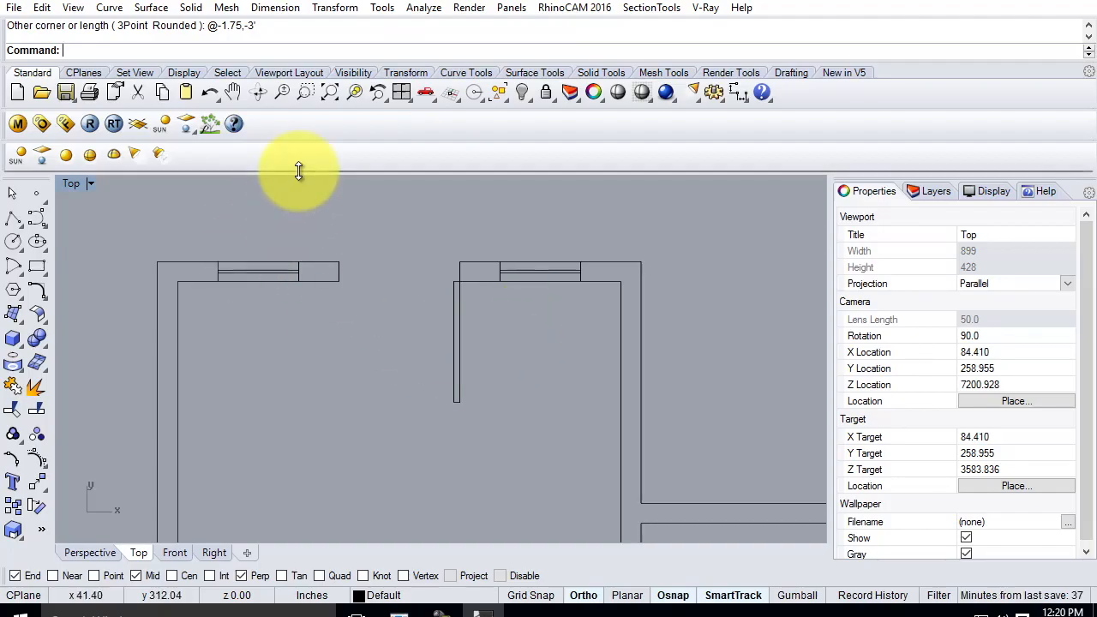
{"action": "left_click", "coordinate": [17, 271]}
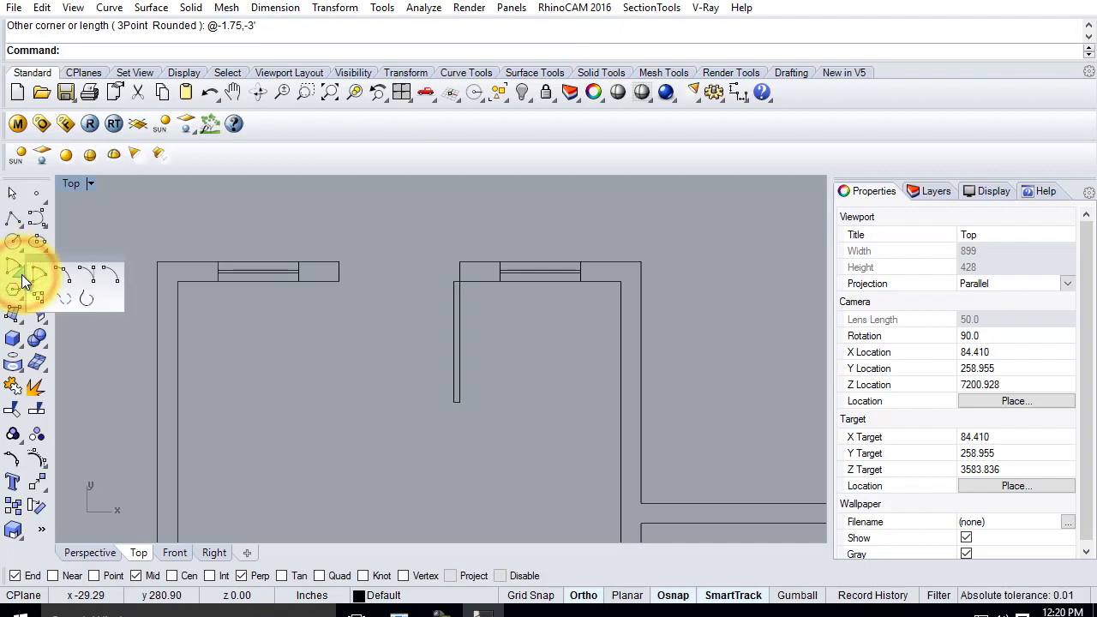
{"action": "left_click", "coordinate": [89, 275]}
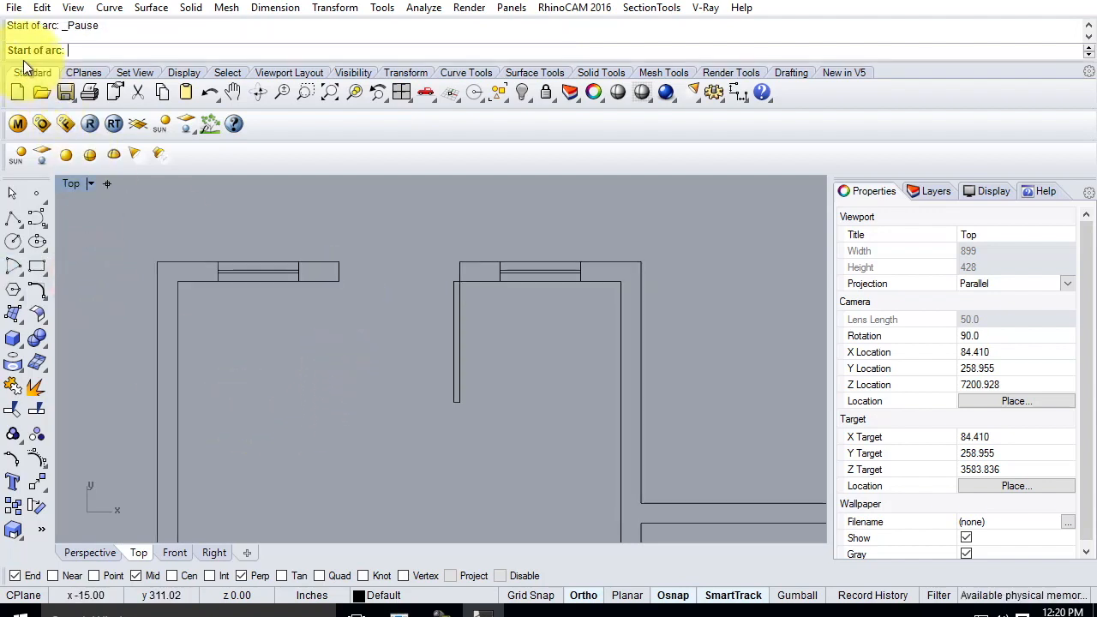
{"action": "left_click", "coordinate": [338, 281]}
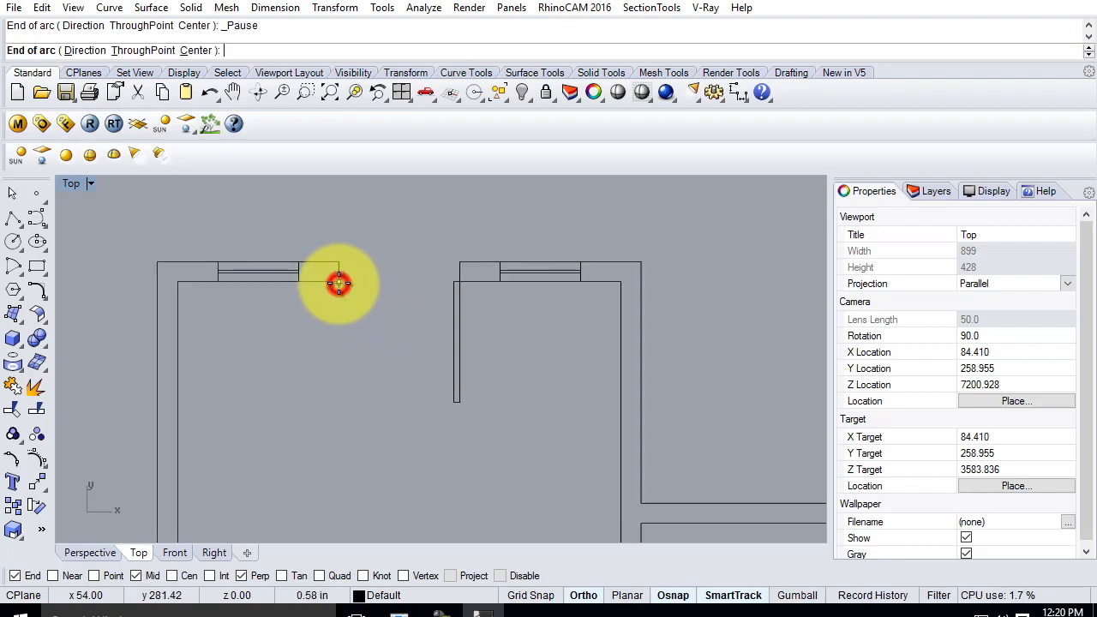
{"action": "left_click", "coordinate": [450, 401]}
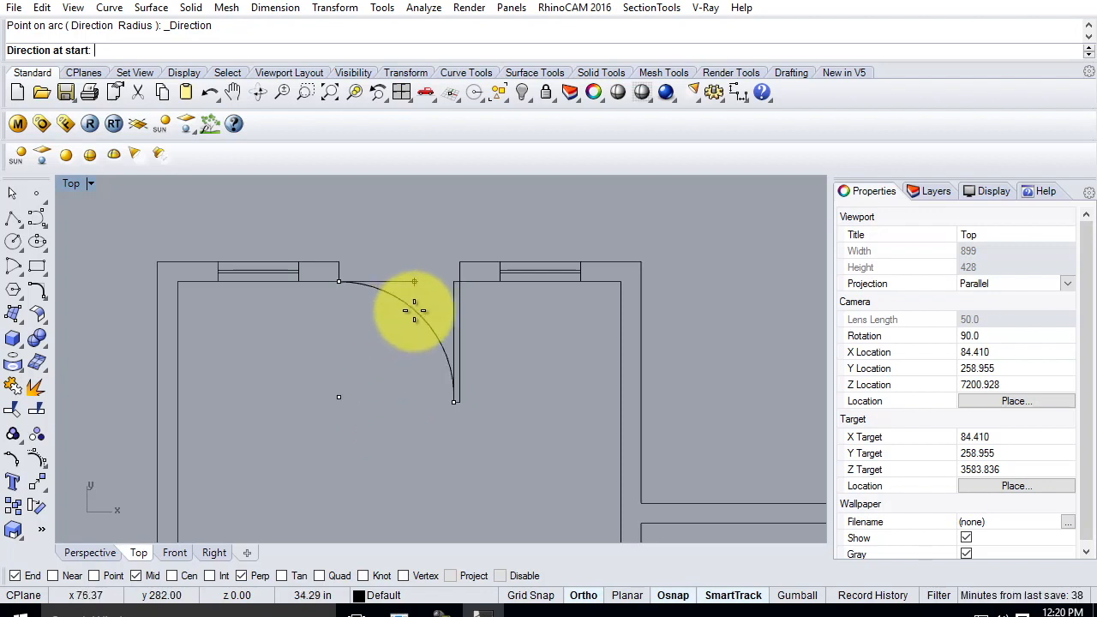
{"action": "left_click", "coordinate": [340, 447]}
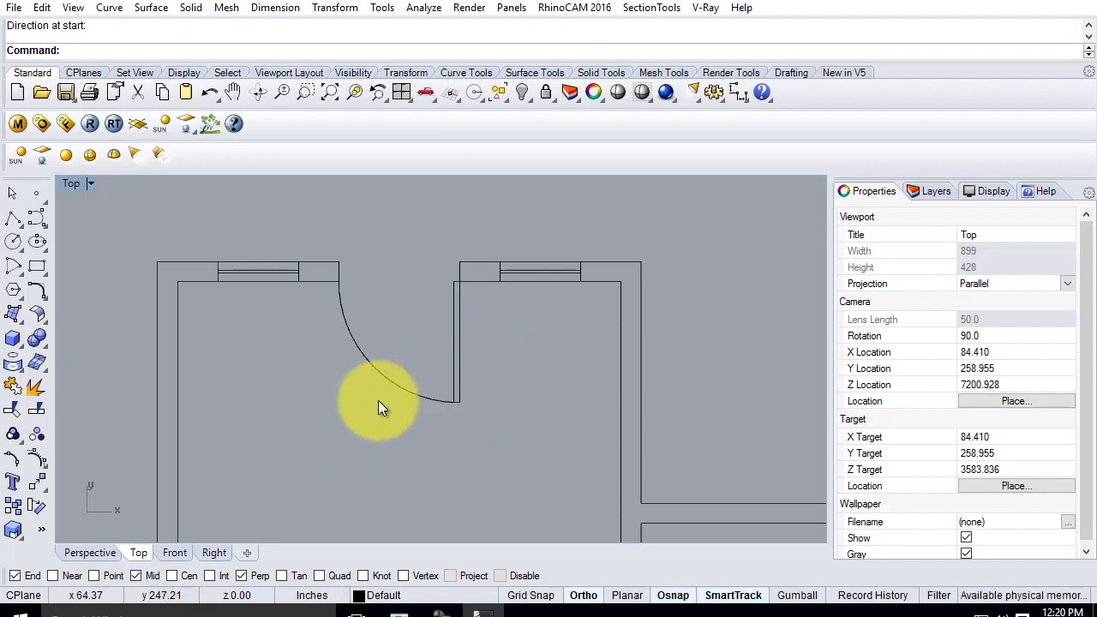
Step: Save the completed floor plan to its existing file
{"action": "scroll", "coordinate": [339, 360], "scroll_direction": "down", "scroll_amount": 2}
{"action": "scroll", "coordinate": [340, 354], "scroll_direction": "down", "scroll_amount": 8}
{"action": "scroll", "coordinate": [429, 328], "scroll_direction": "down", "scroll_amount": 6}
{"action": "scroll", "coordinate": [416, 511], "scroll_direction": "up", "scroll_amount": 4}
{"action": "scroll", "coordinate": [434, 215], "scroll_direction": "up", "scroll_amount": 2}
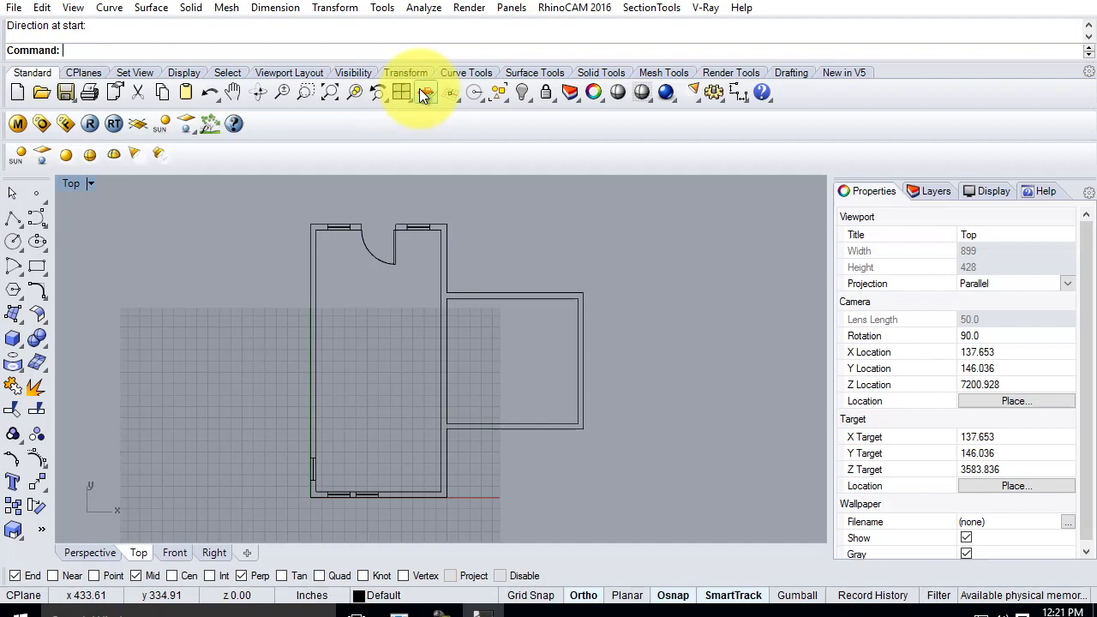
{"action": "left_click", "coordinate": [13, 9]}
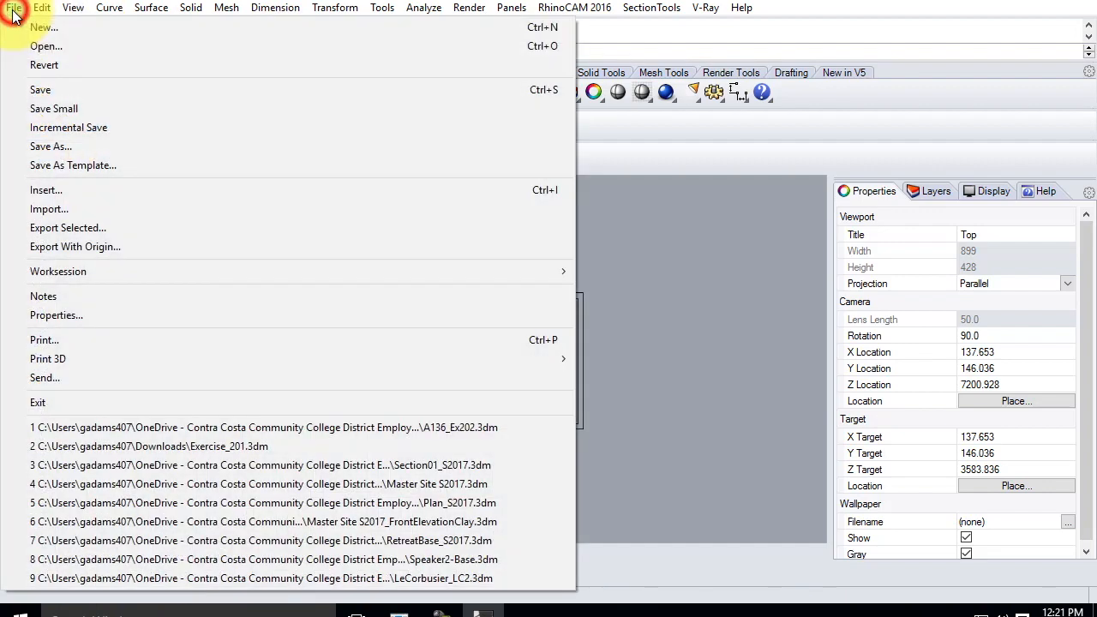
{"action": "left_click", "coordinate": [45, 95]}
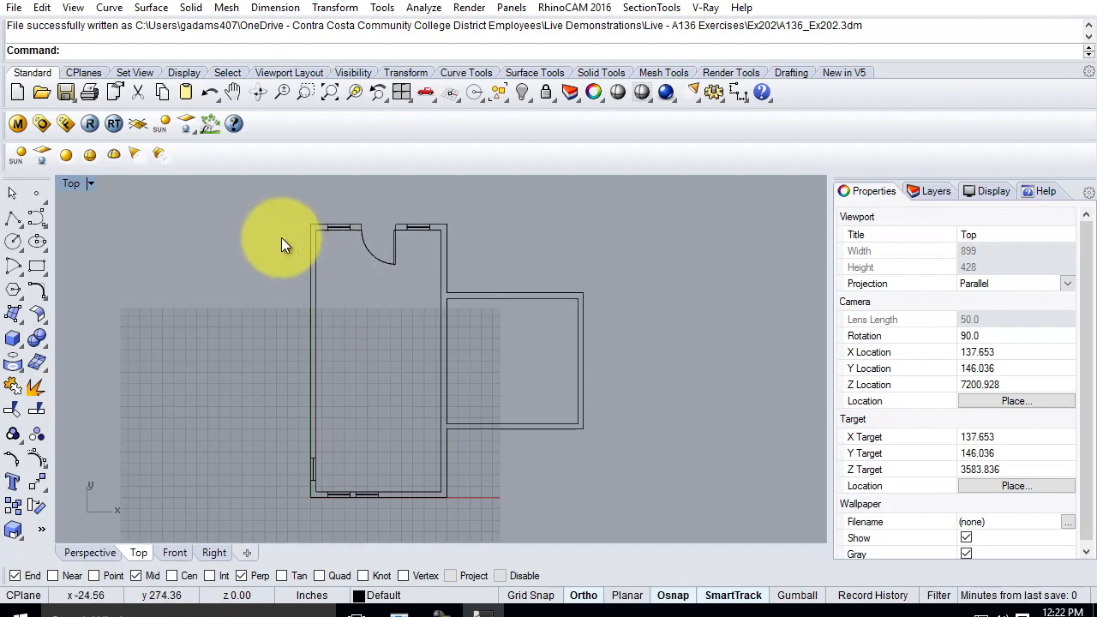
{"action": "left_click", "coordinate": [95, 184]}
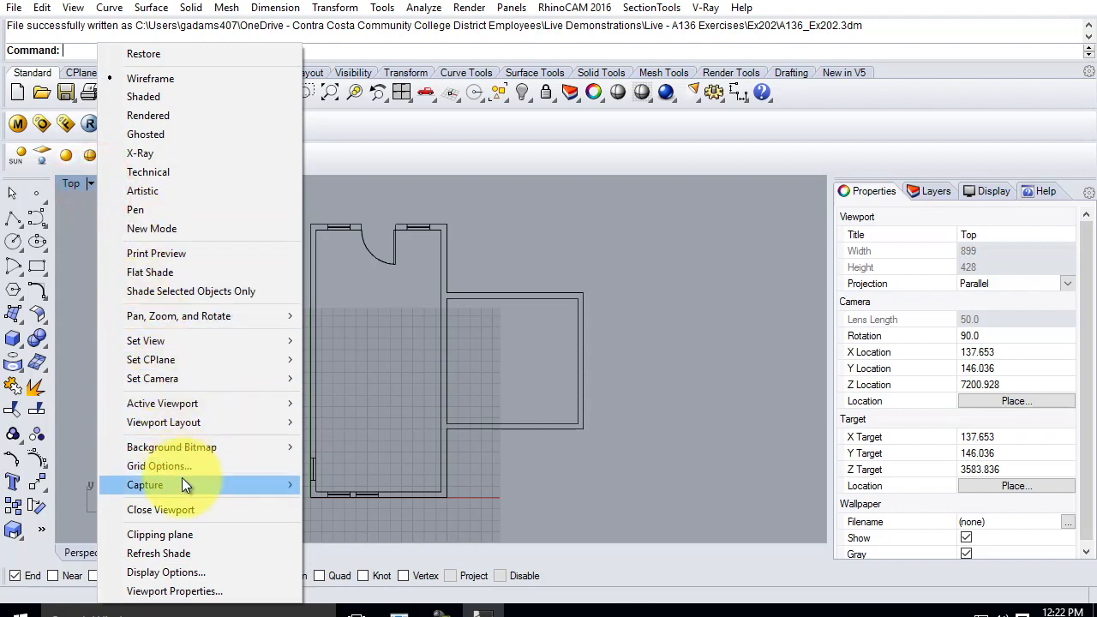
{"action": "mouse_move", "coordinate": [182, 483]}
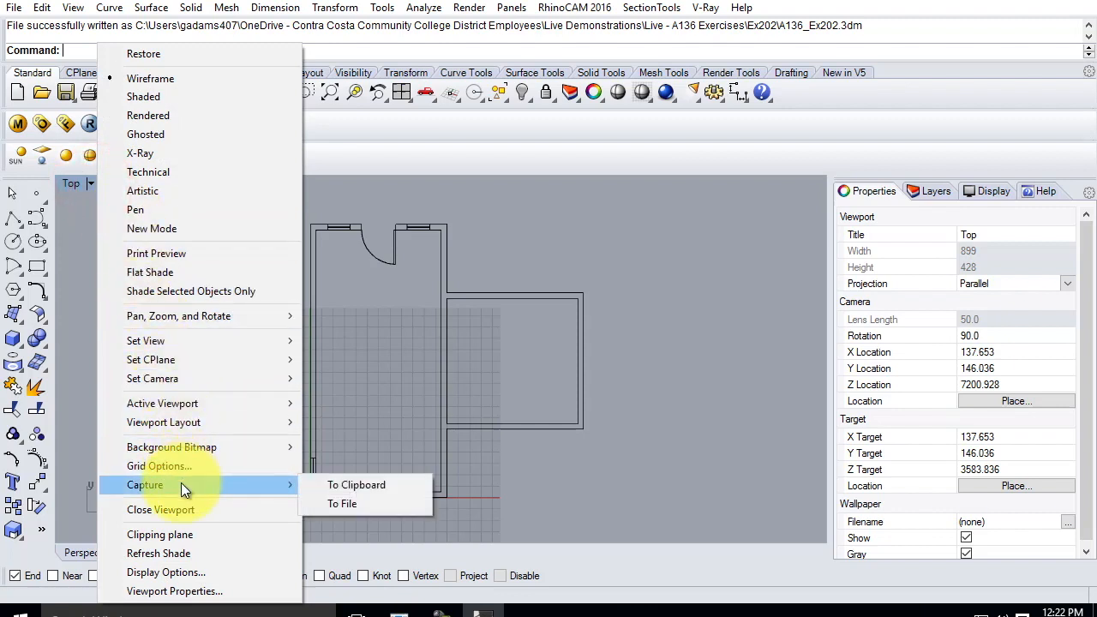
{"action": "left_click", "coordinate": [357, 508]}
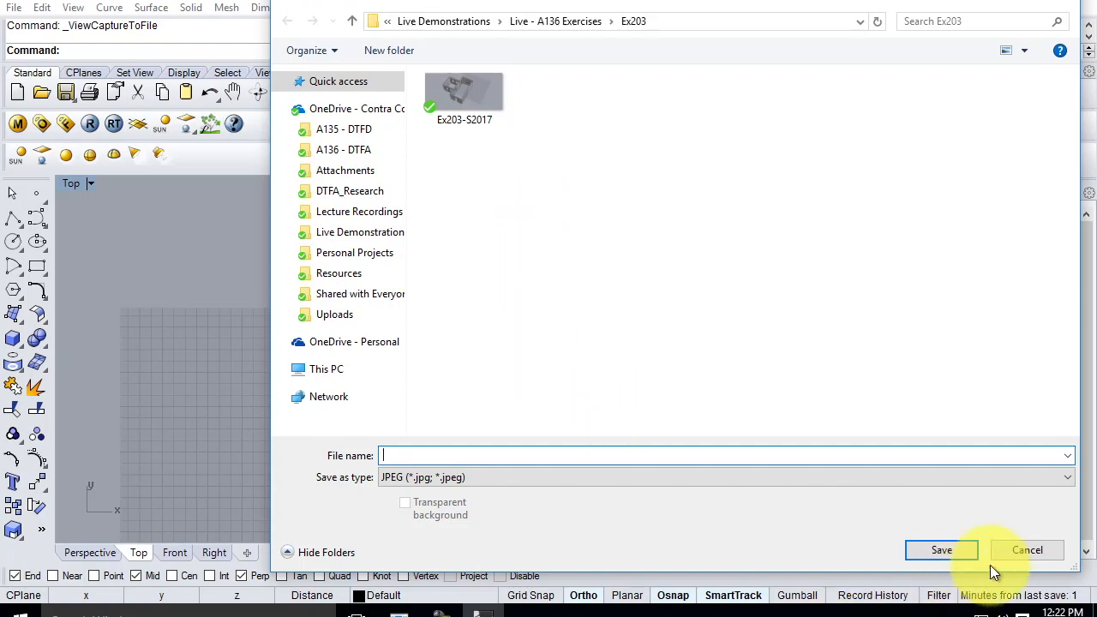
{"action": "left_click", "coordinate": [1032, 551]}
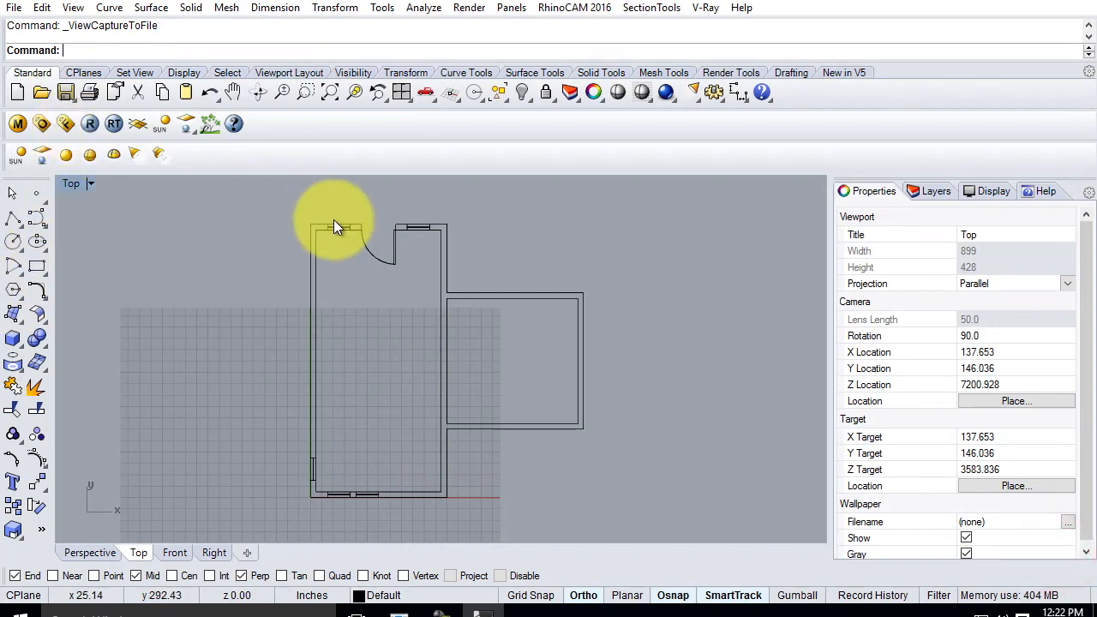
Step: Delete the door swing and redraw it as a start, end, direction arc from the left jamb's inner corner to the leaf's lower-left corner, heading downward
{"action": "left_click", "coordinate": [365, 246]}
{"action": "key", "text": "Delete"}
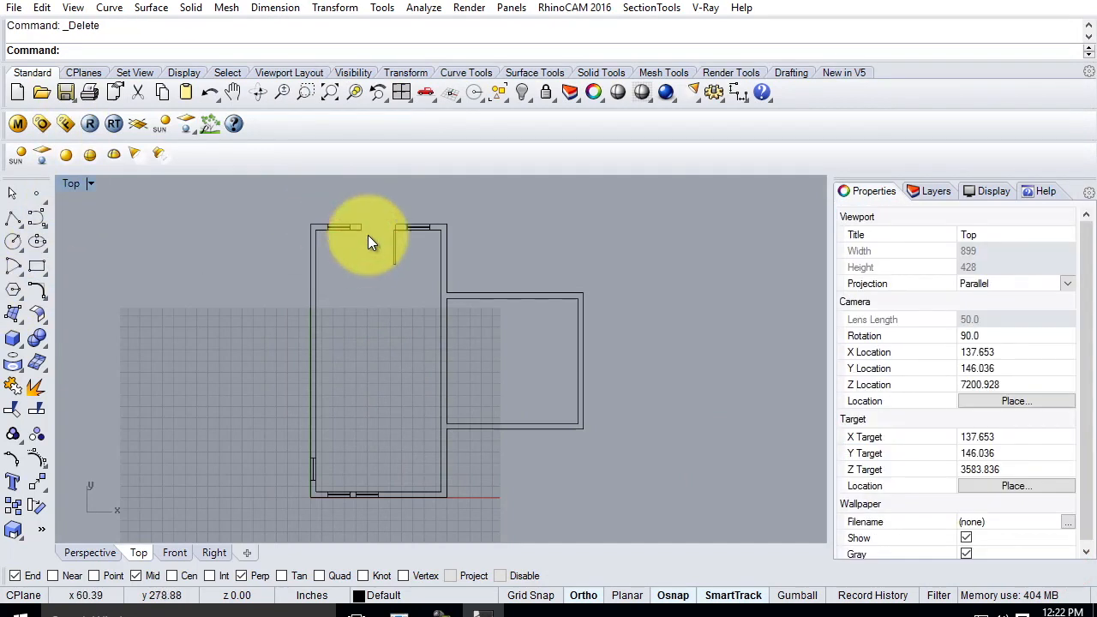
{"action": "scroll", "coordinate": [366, 242], "scroll_direction": "up", "scroll_amount": 5}
{"action": "scroll", "coordinate": [340, 240], "scroll_direction": "up", "scroll_amount": 3}
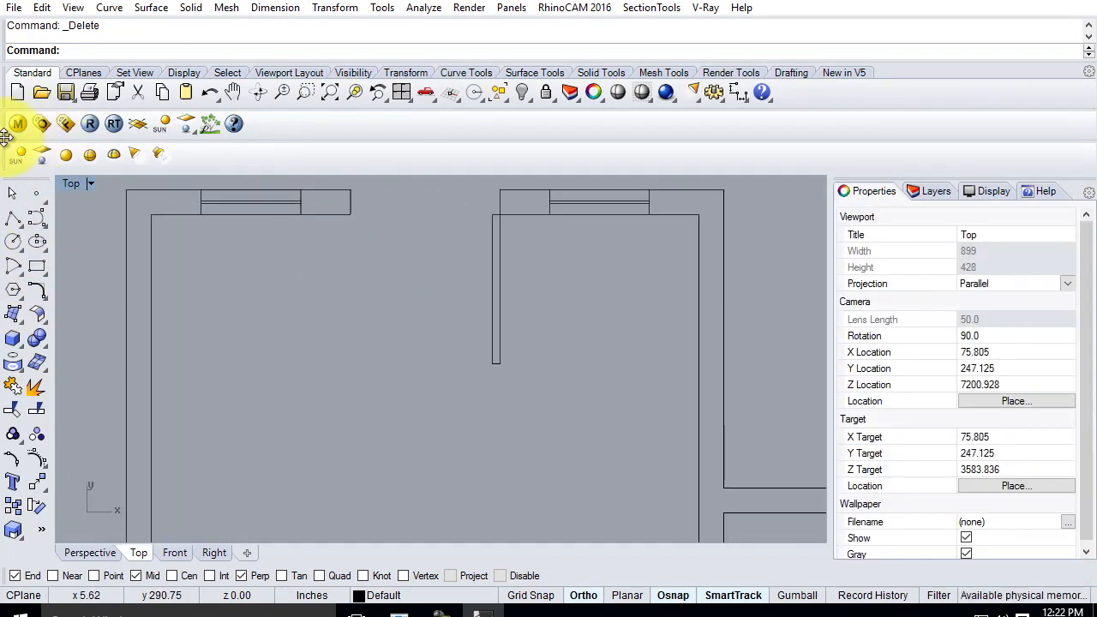
{"action": "left_click", "coordinate": [21, 278]}
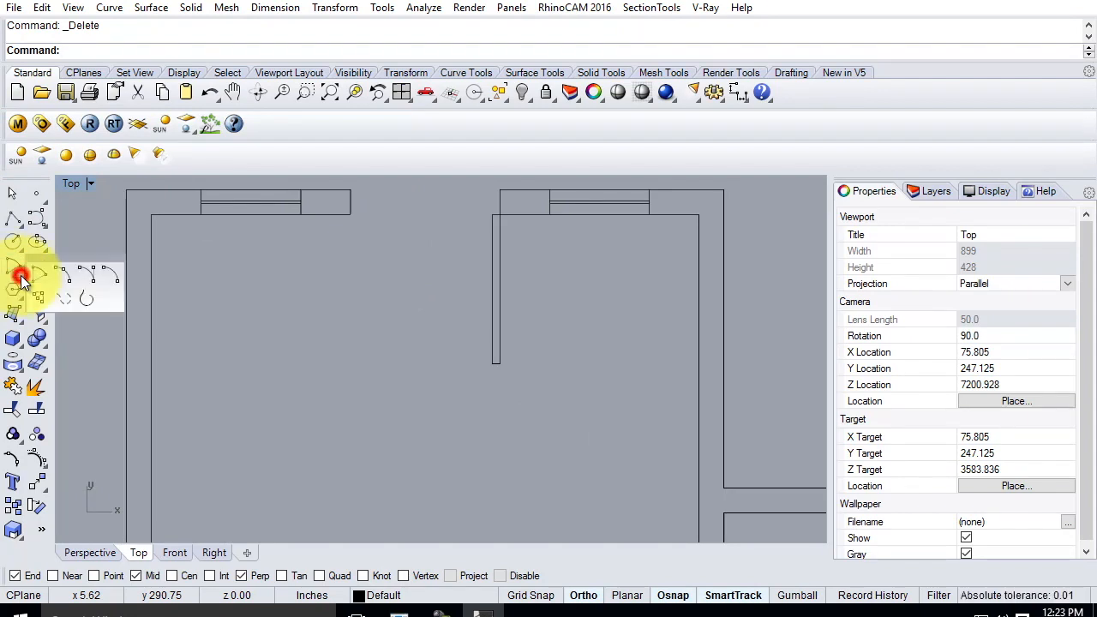
{"action": "left_click", "coordinate": [89, 282]}
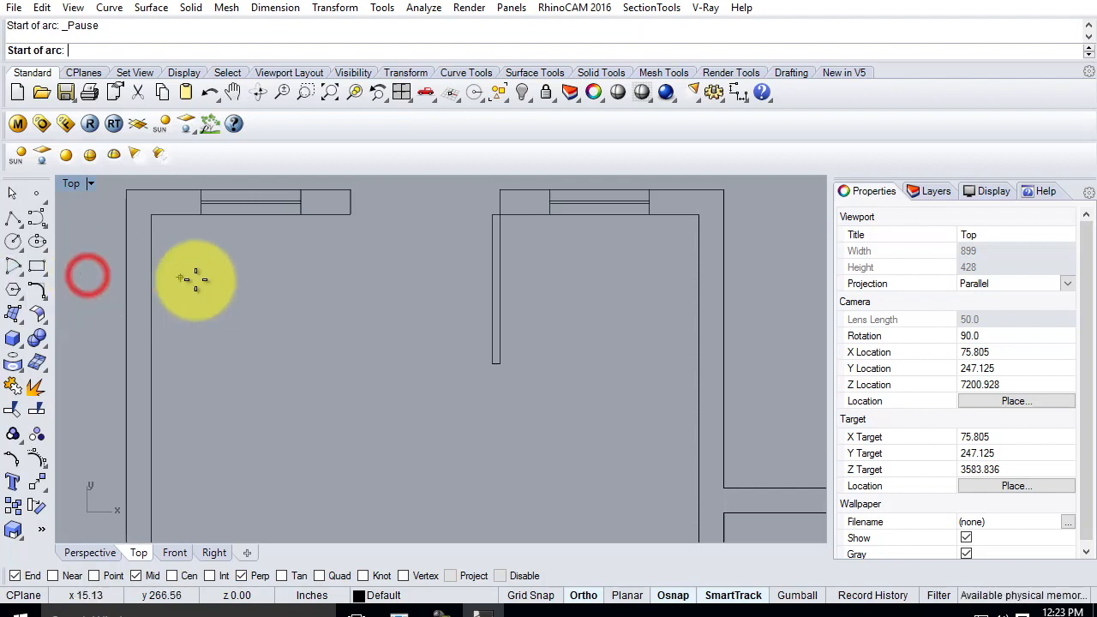
{"action": "left_click", "coordinate": [350, 214]}
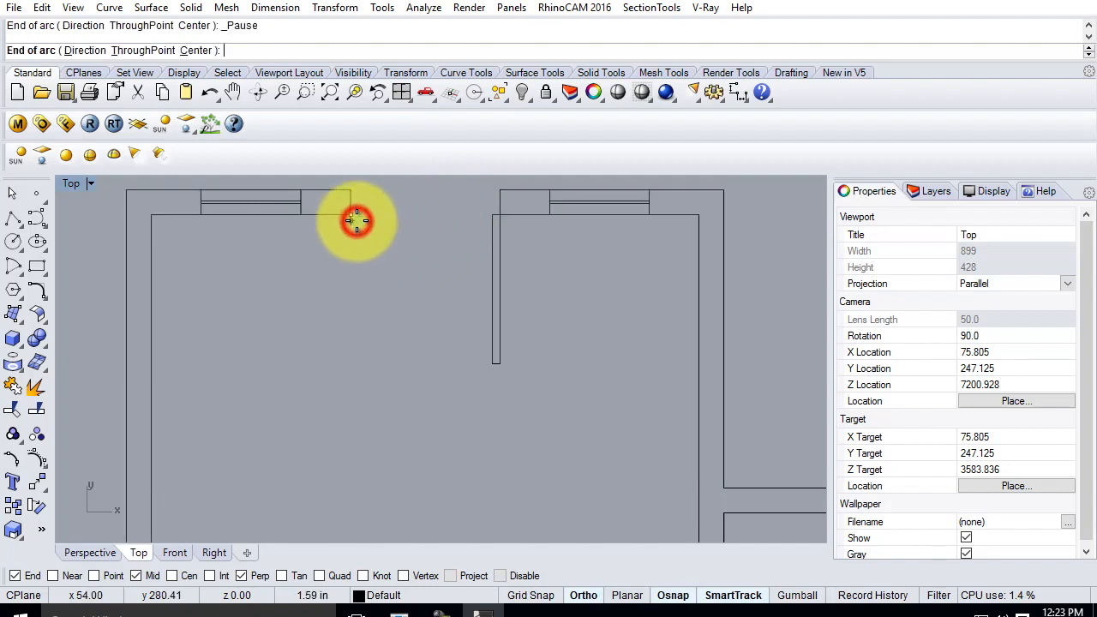
{"action": "left_click", "coordinate": [491, 361]}
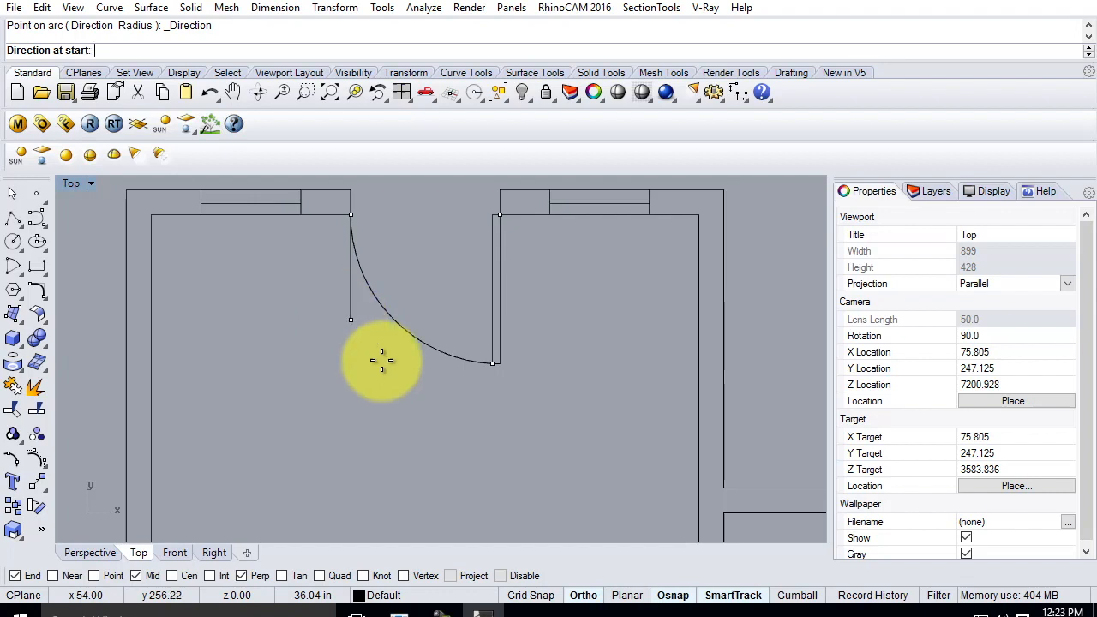
{"action": "left_click", "coordinate": [582, 598]}
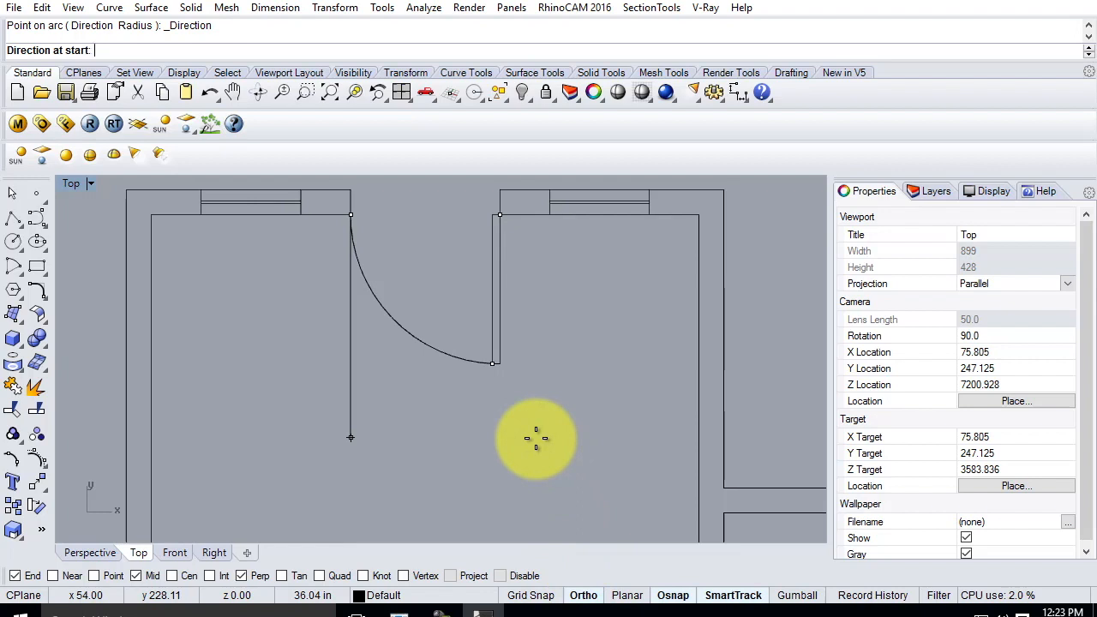
{"action": "left_click", "coordinate": [384, 416]}
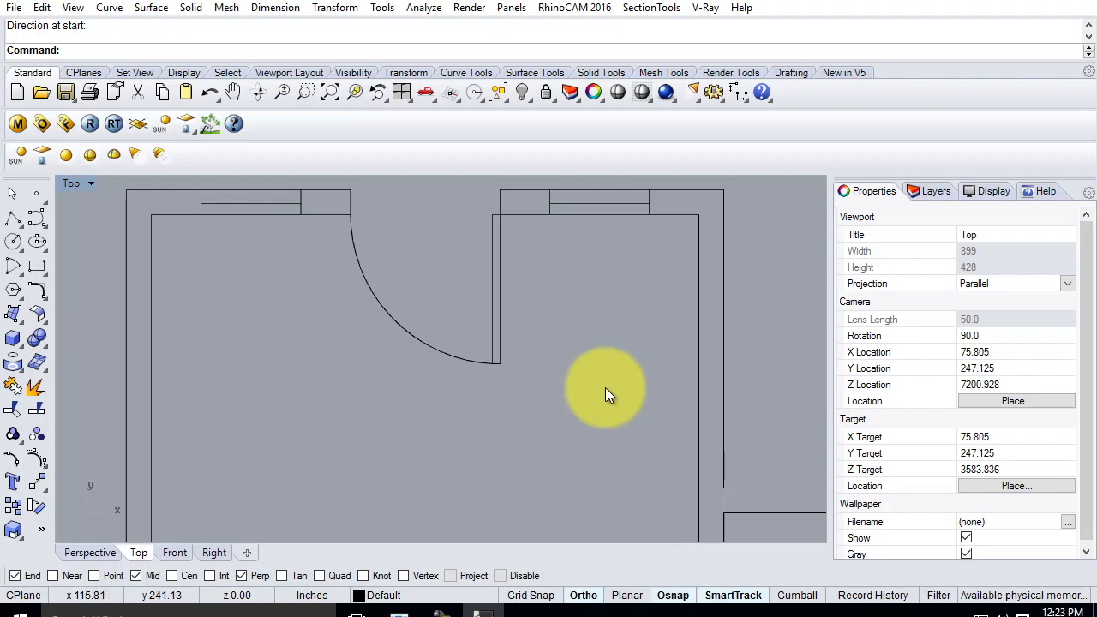
Step: Delete the window in the left wall near the plan's lower-left corner
{"action": "scroll", "coordinate": [591, 343], "scroll_direction": "down", "scroll_amount": 5}
{"action": "scroll", "coordinate": [582, 299], "scroll_direction": "down", "scroll_amount": 4}
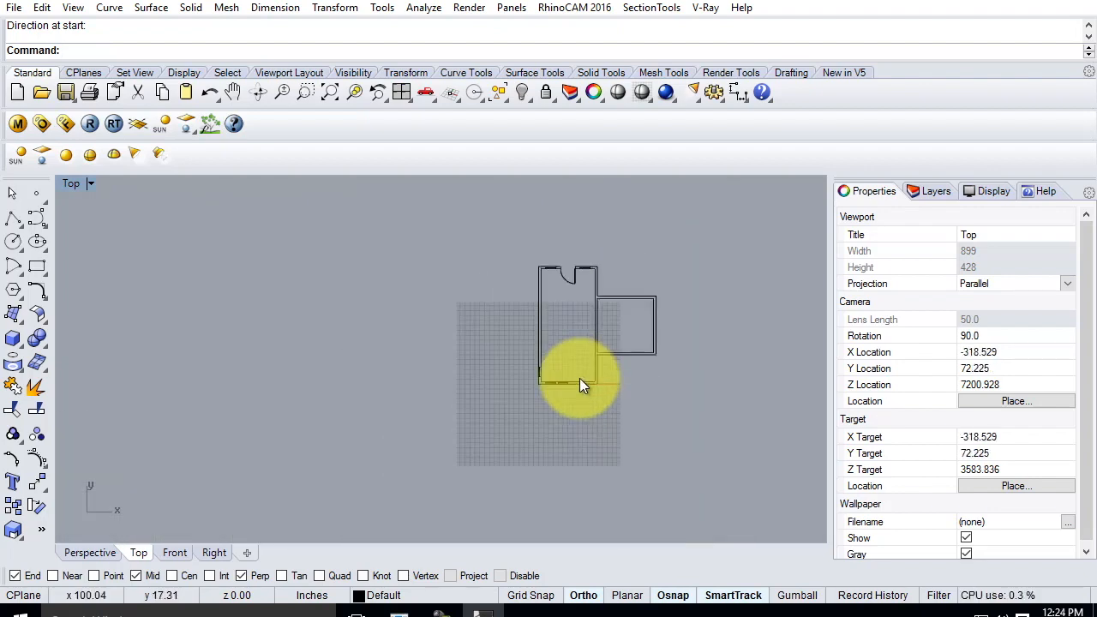
{"action": "scroll", "coordinate": [521, 367], "scroll_direction": "up", "scroll_amount": 8}
{"action": "left_click_drag", "start_coordinate": [497, 294], "coordinate": [573, 364]}
{"action": "key", "text": "Delete"}
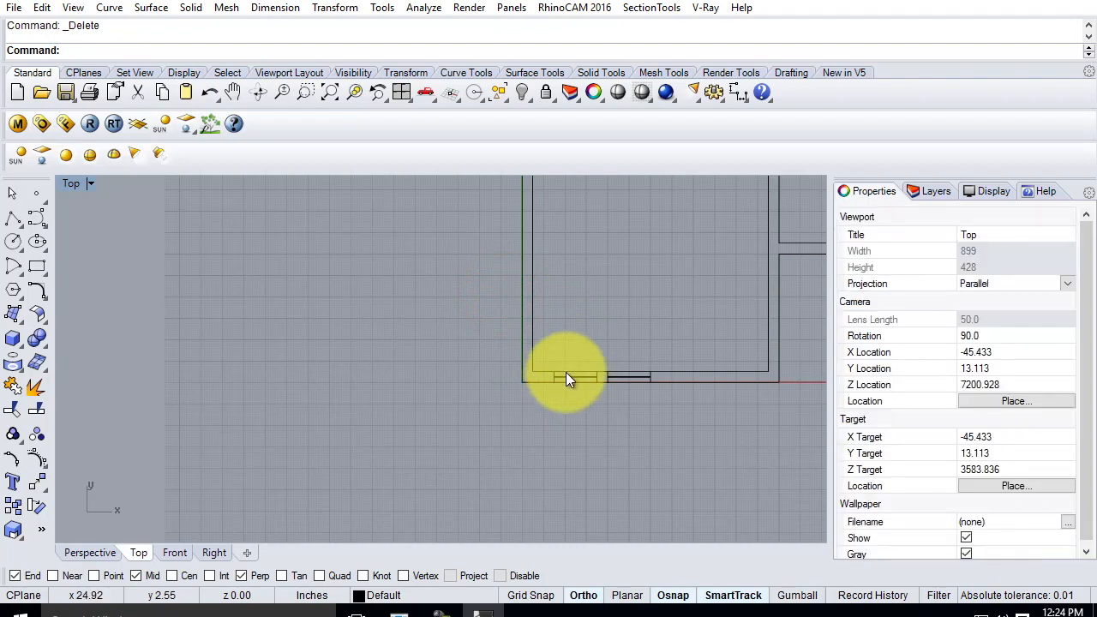
Step: Mirror a copy of the lower wall's left window into the left wall across the diagonal through the outer and inner lower-left wall corners
{"action": "scroll", "coordinate": [564, 369], "scroll_direction": "up", "scroll_amount": 4}
{"action": "left_click_drag", "start_coordinate": [568, 375], "coordinate": [641, 415]}
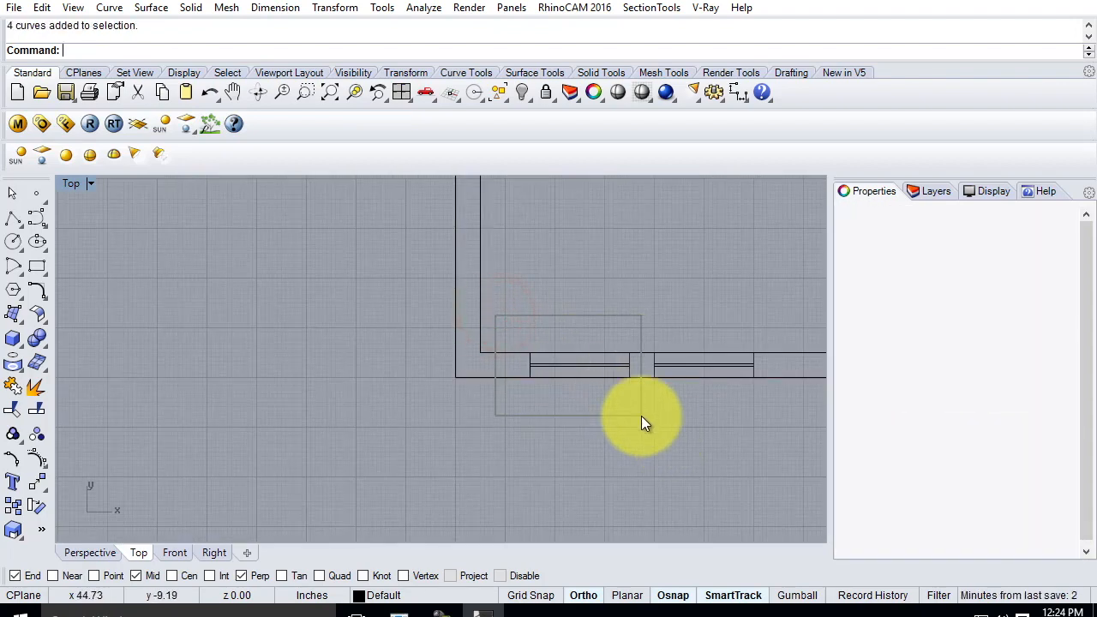
{"action": "left_click", "coordinate": [334, 7]}
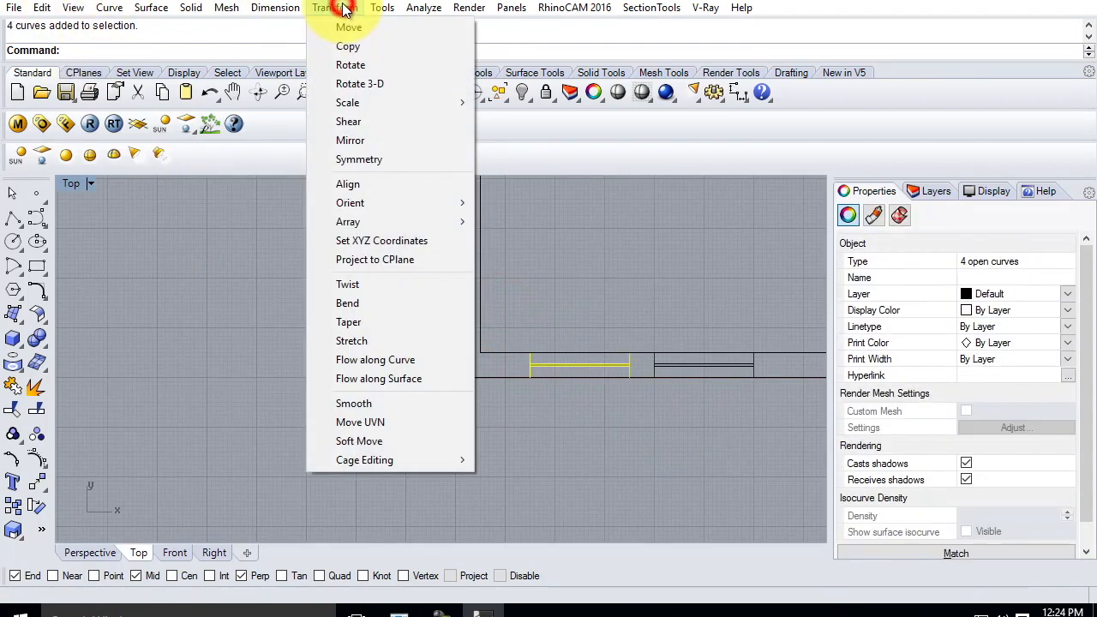
{"action": "left_click", "coordinate": [358, 139]}
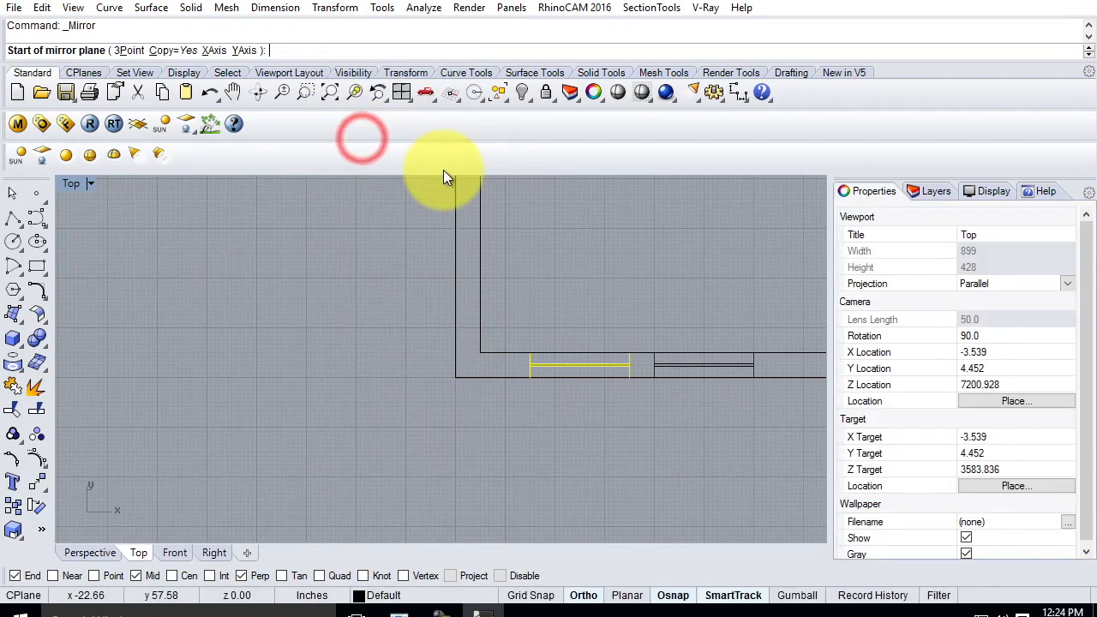
{"action": "left_click", "coordinate": [455, 378]}
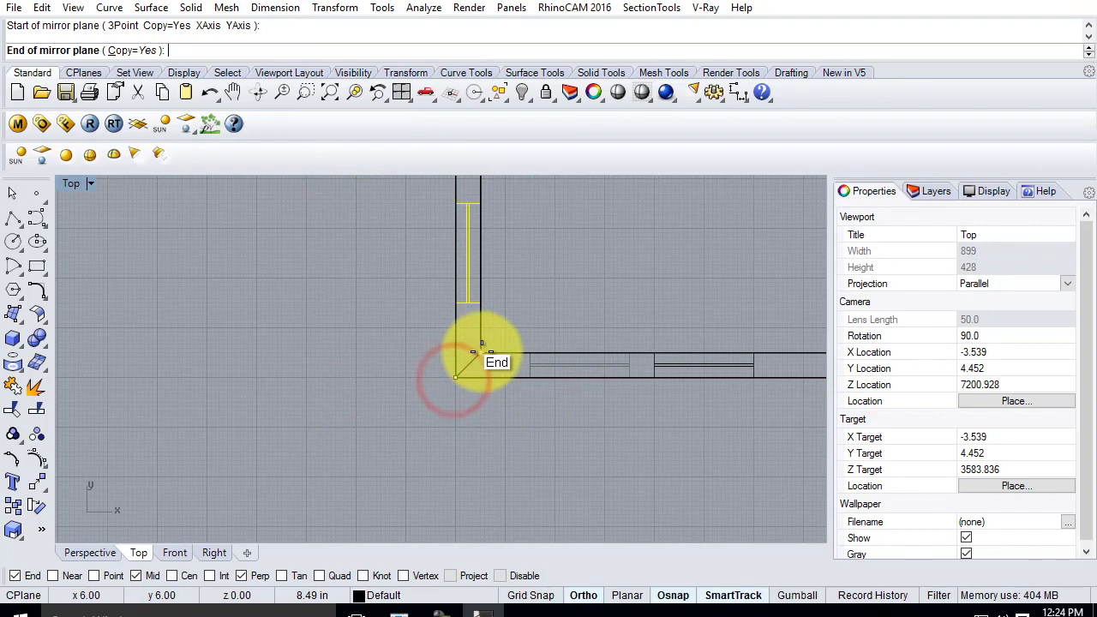
{"action": "left_click", "coordinate": [481, 354]}
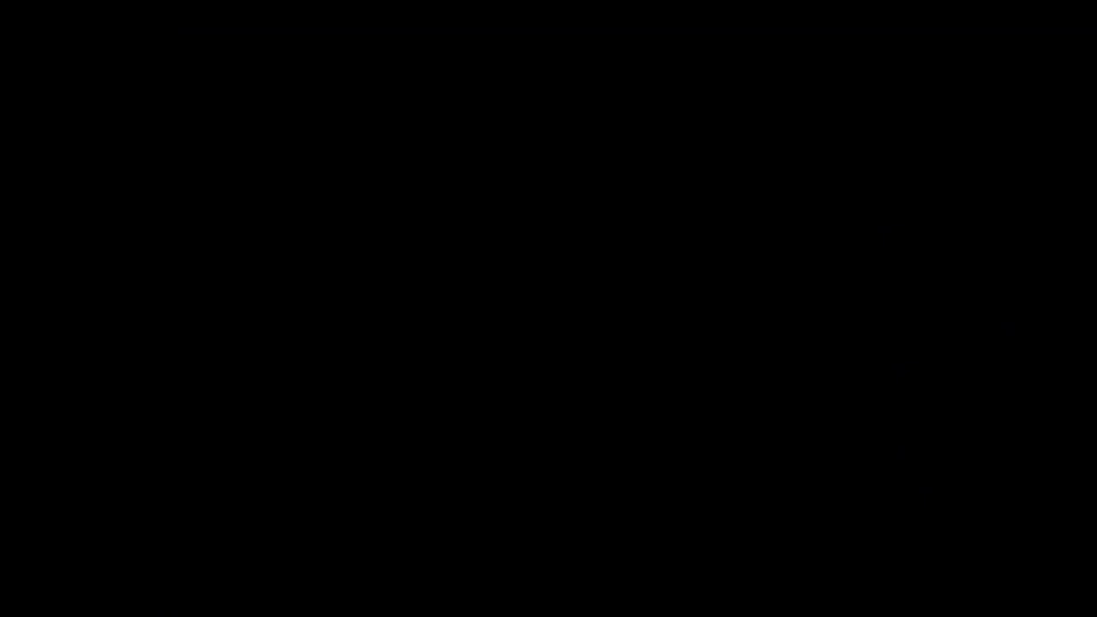
{"action": "left_click", "coordinate": [407, 360]}
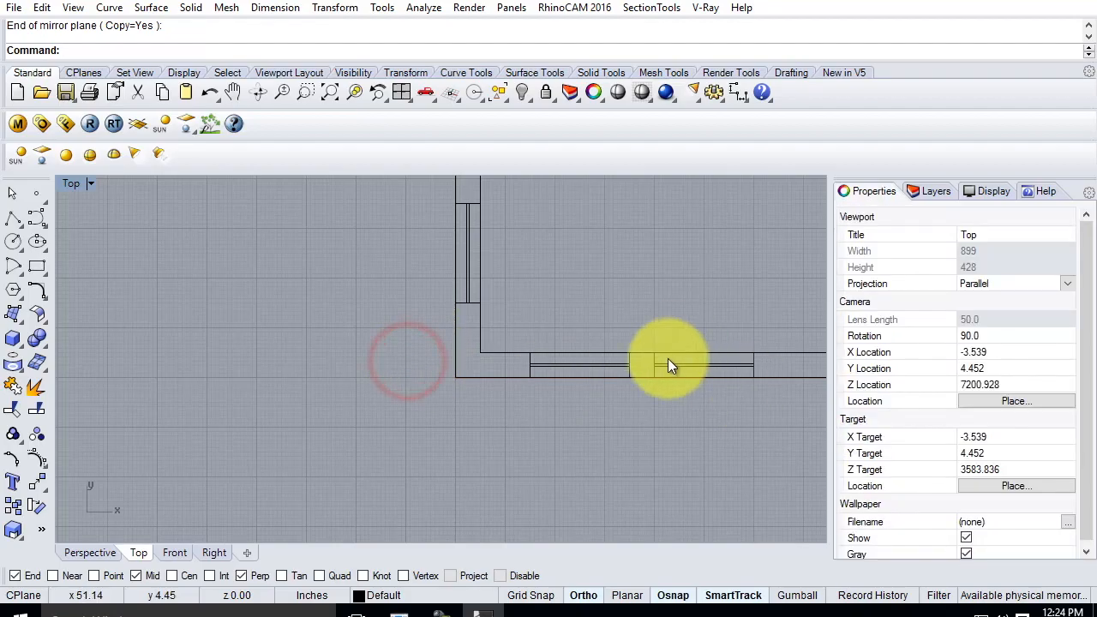
Step: Replace the lower wall's right window with a copy of the left one, from a point 6" left of its upper-left end to its upper-right end
{"action": "left_click_drag", "start_coordinate": [646, 337], "coordinate": [783, 388]}
{"action": "key", "text": "Delete"}
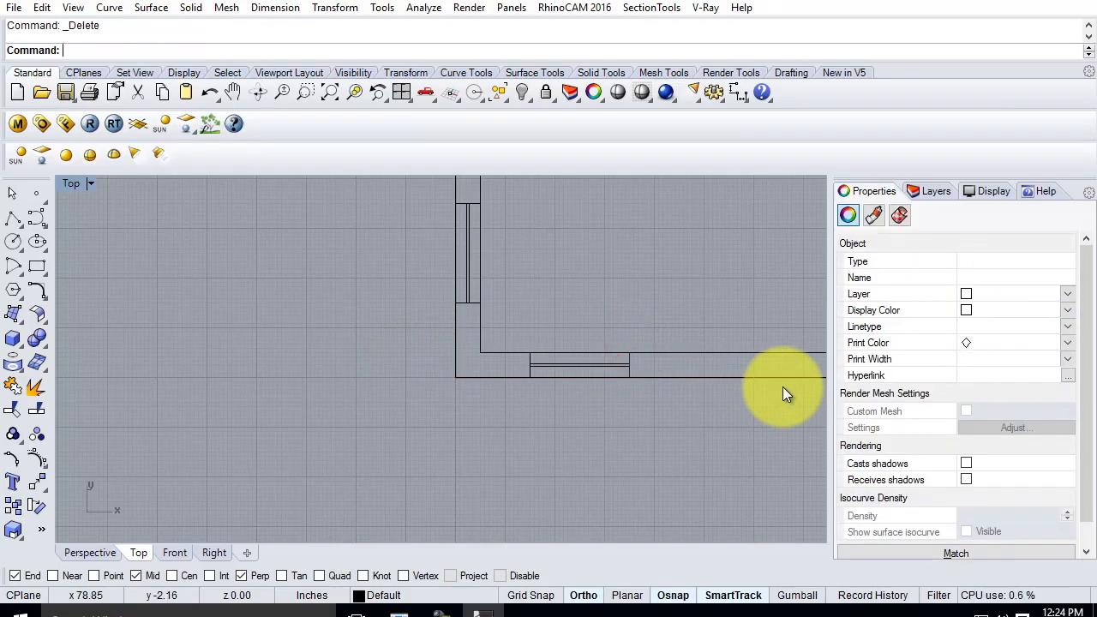
{"action": "left_click_drag", "start_coordinate": [506, 324], "coordinate": [639, 405]}
{"action": "type", "text": "Copy"}
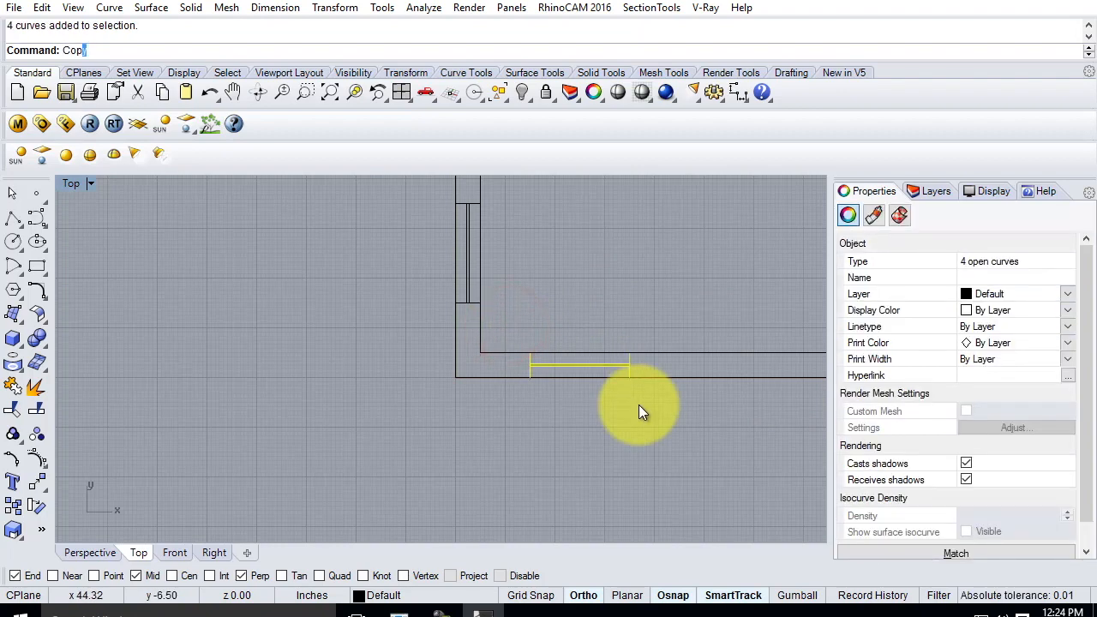
{"action": "key", "text": "Return"}
{"action": "scroll", "coordinate": [554, 313], "scroll_direction": "up", "scroll_amount": 5}
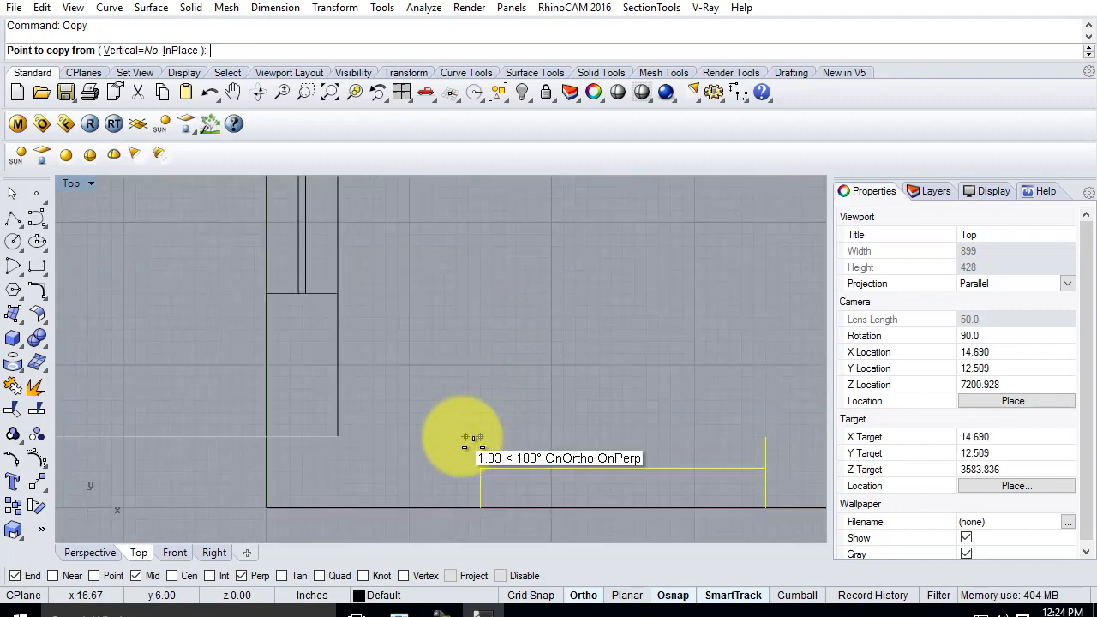
{"action": "type", "text": "6\""}
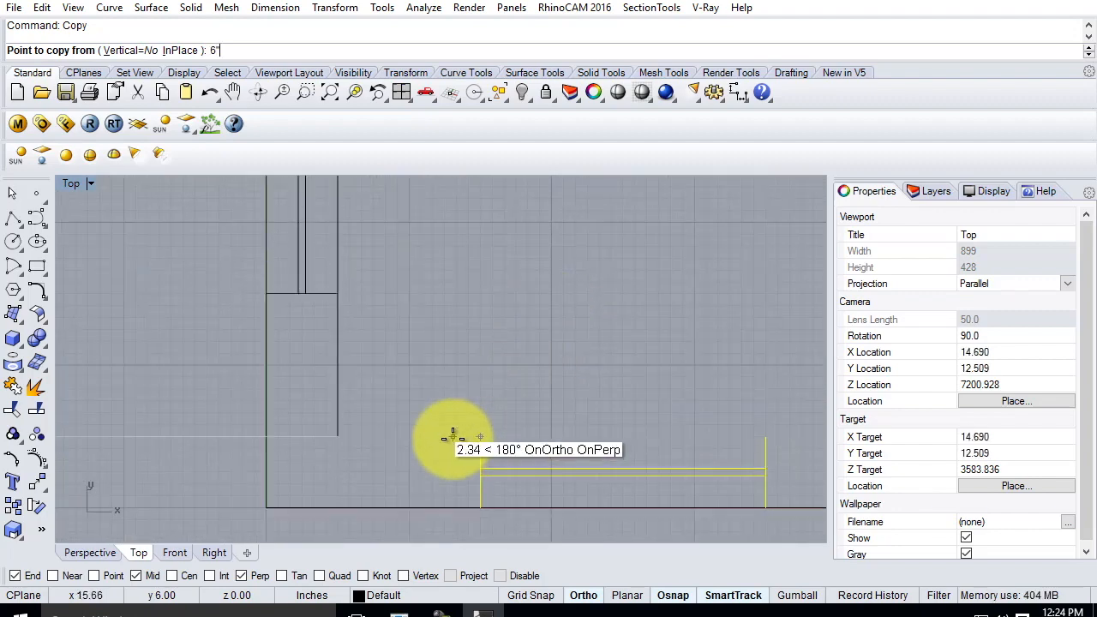
{"action": "key", "text": "Return"}
{"action": "scroll", "coordinate": [376, 381], "scroll_direction": "down", "scroll_amount": 4}
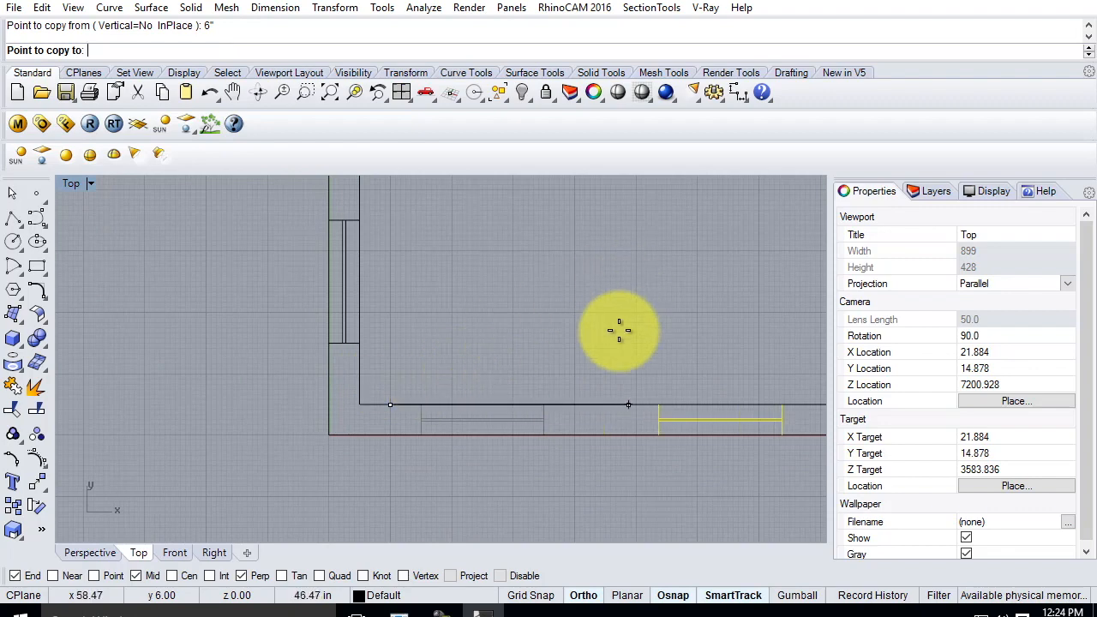
{"action": "left_click", "coordinate": [545, 404]}
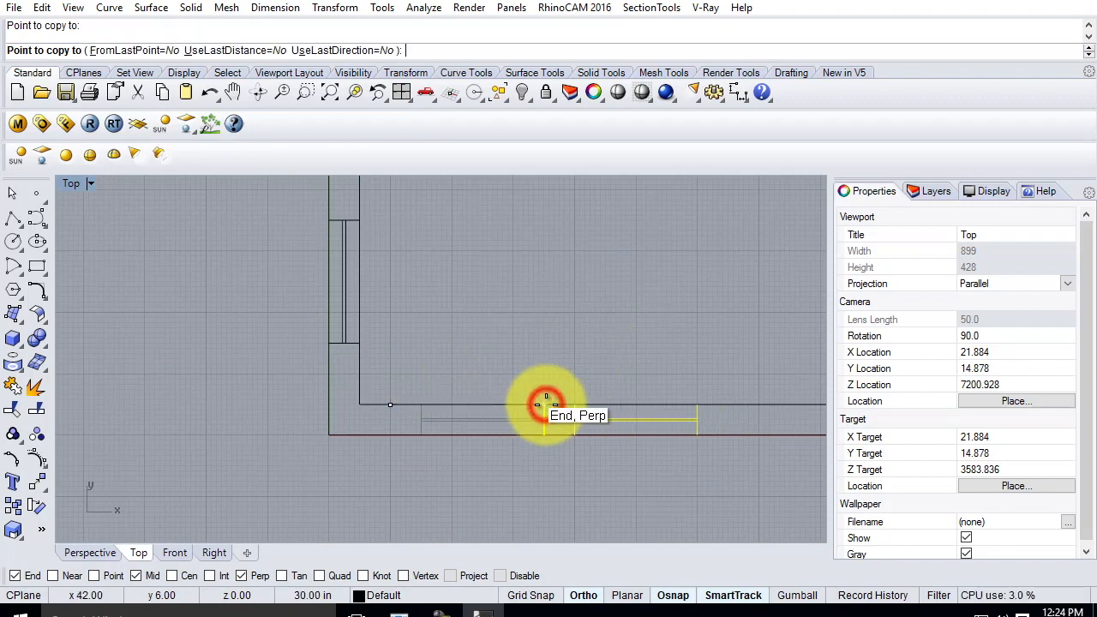
{"action": "key", "text": "Return"}
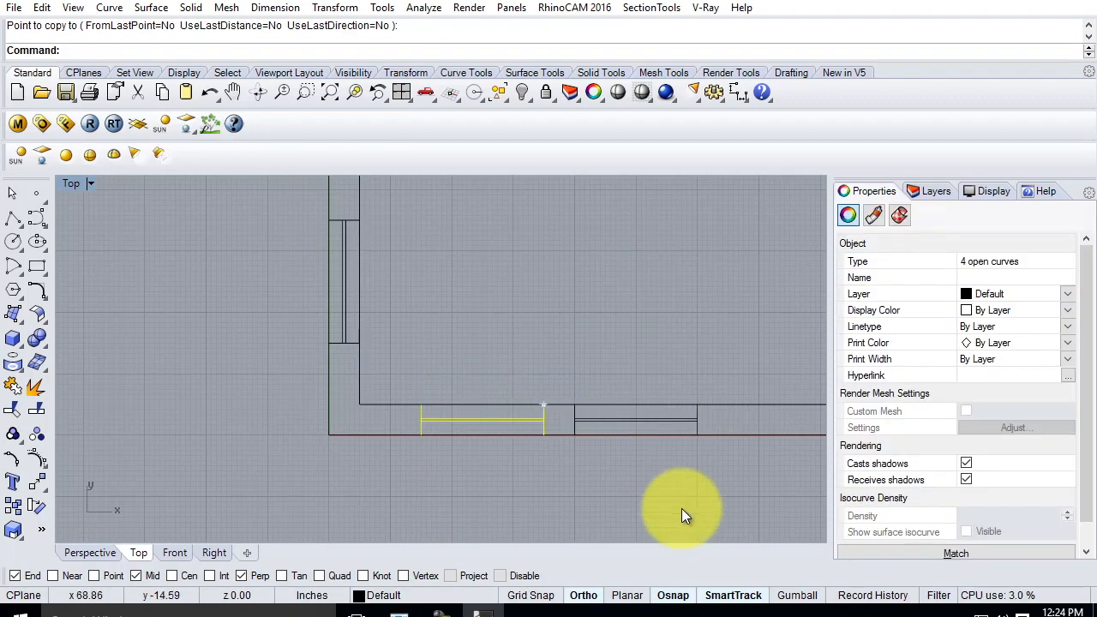
{"action": "left_click", "coordinate": [682, 513]}
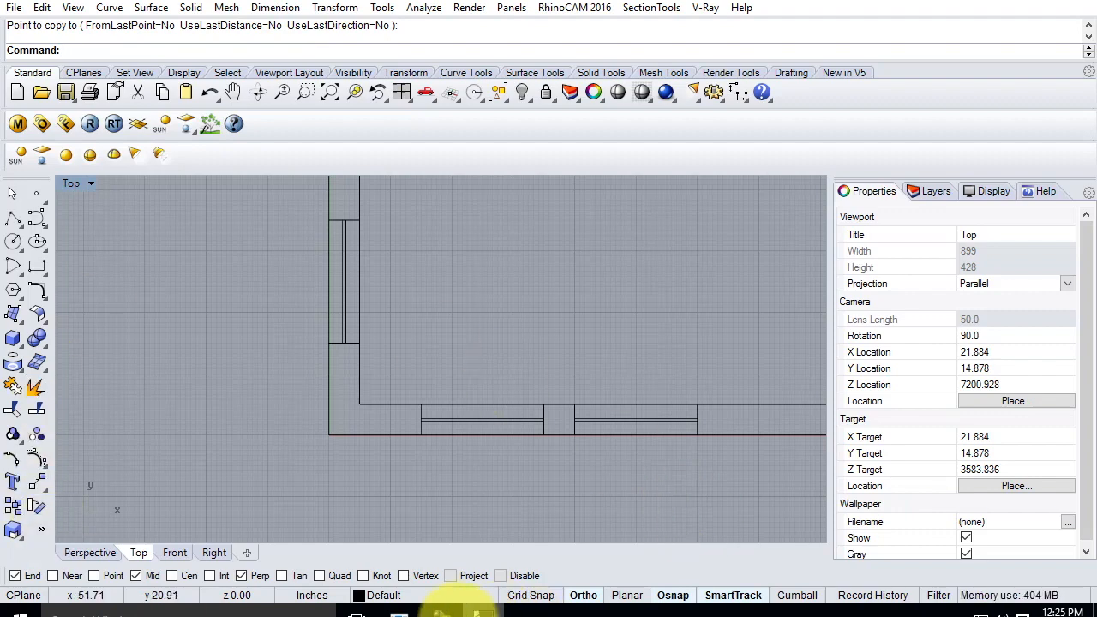
{"action": "left_click", "coordinate": [441, 610]}
{"action": "left_click", "coordinate": [1070, 541]}
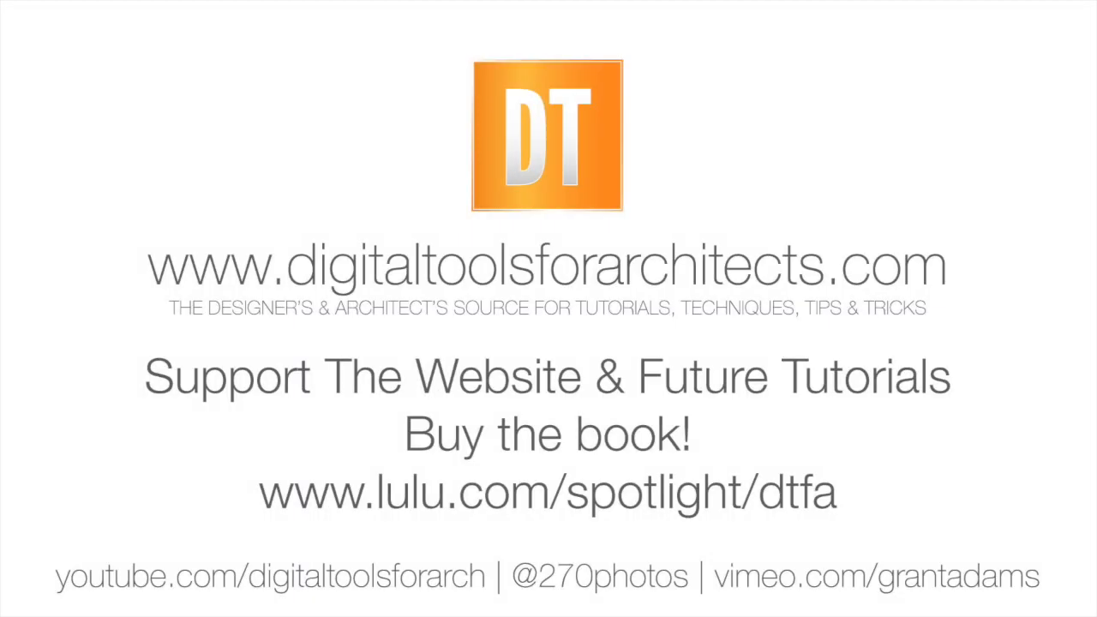